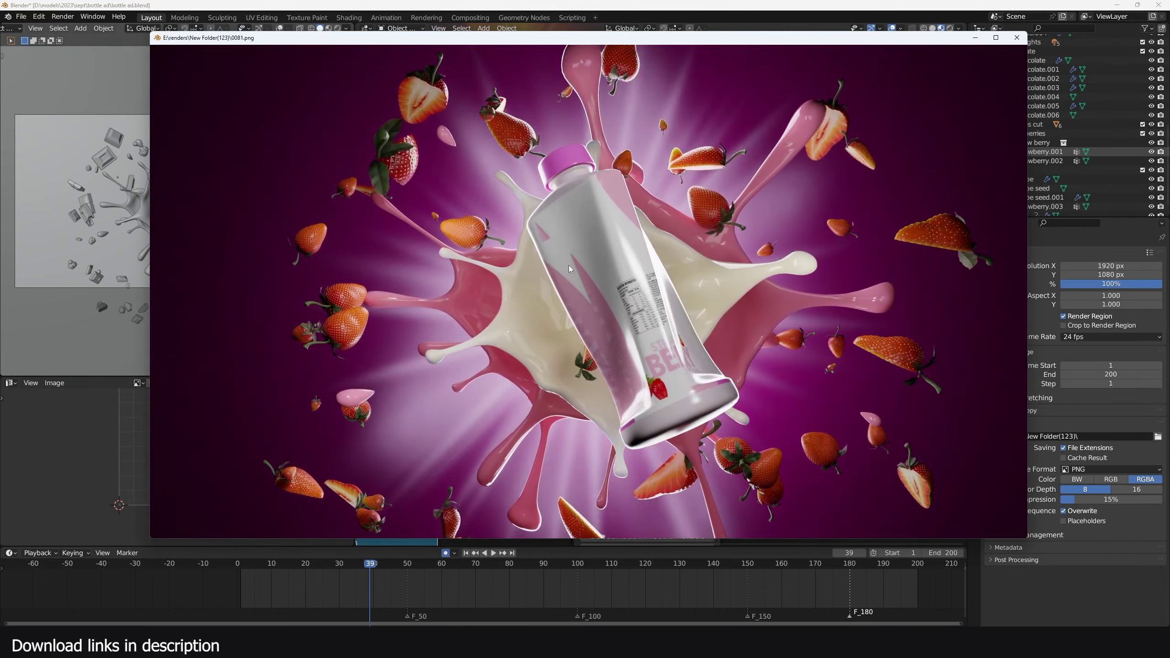
Play the MILKY reference video on YouTube to study its bottle splash animation
{"action": "mouse_move", "coordinate": [427, 643]}
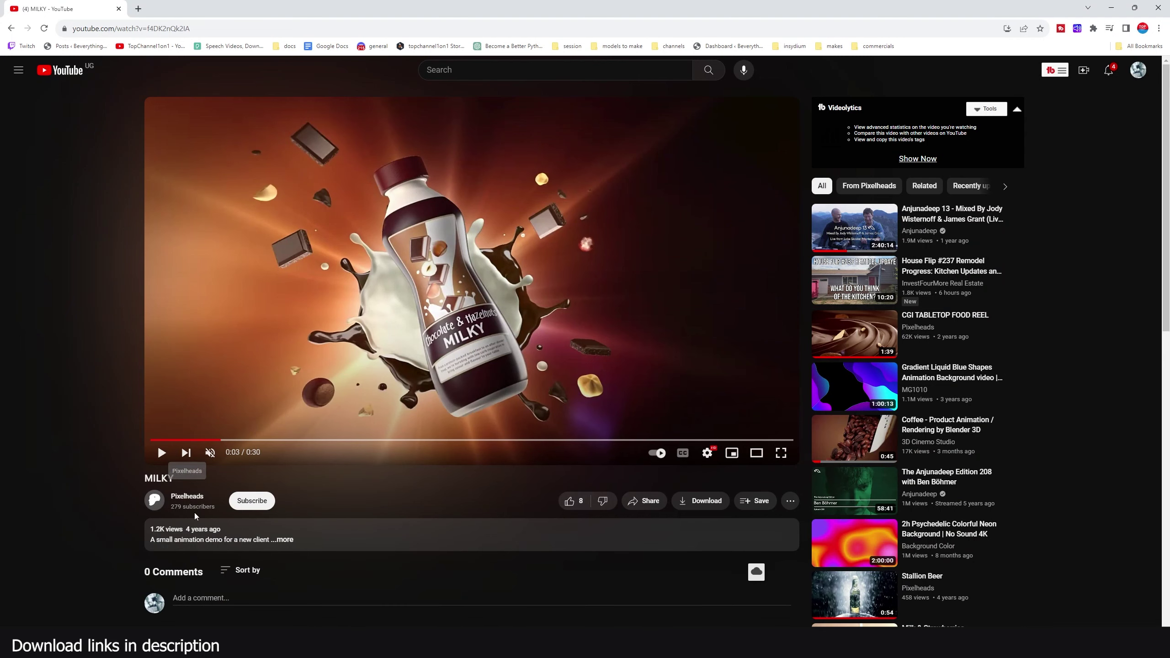
{"action": "left_click", "coordinate": [374, 347]}
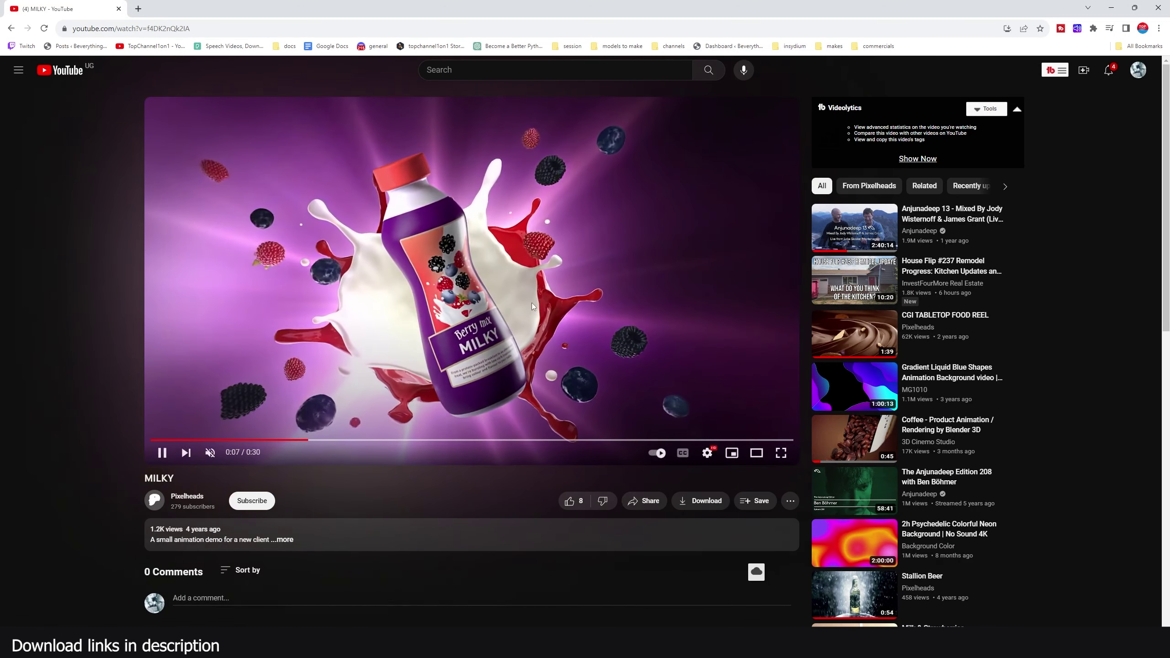
{"action": "left_click", "coordinate": [405, 419]}
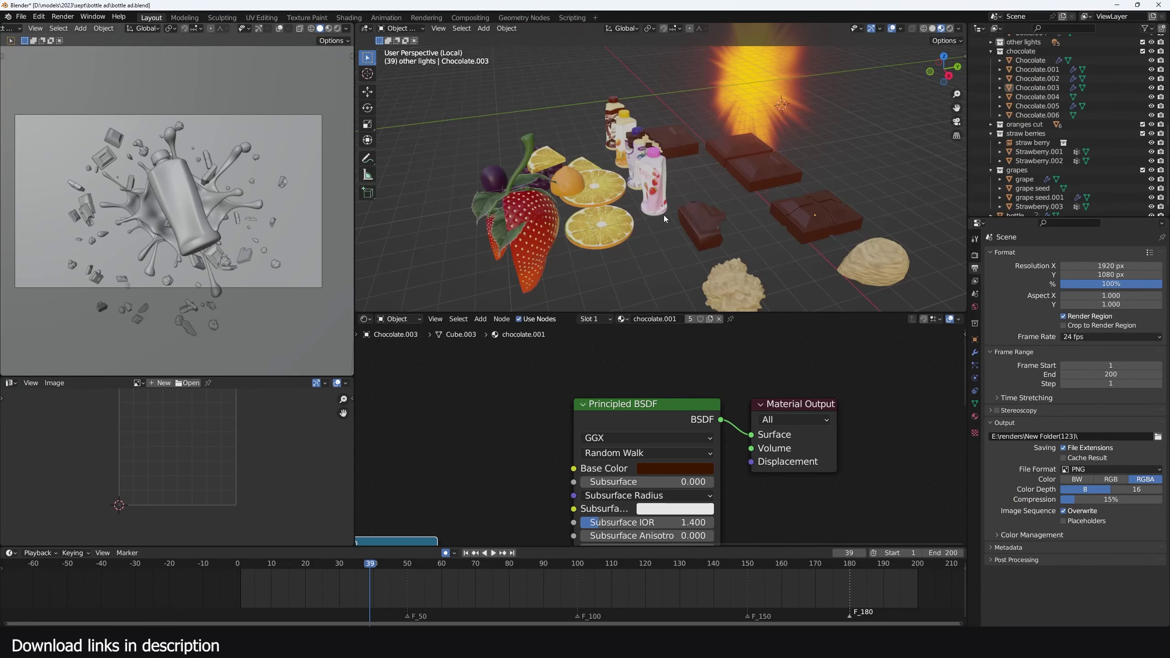
Examine the bottle, fruit and chocolate models in the finished Blender scene from several angles
{"action": "middle_click_drag", "start_coordinate": [664, 214], "coordinate": [726, 280]}
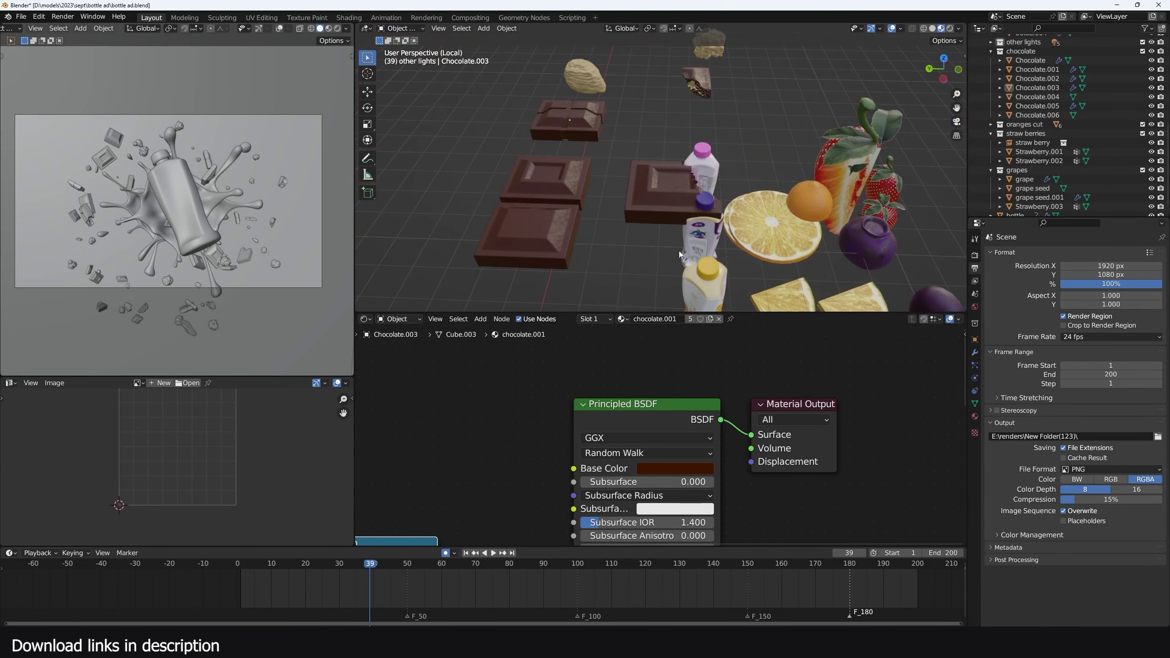
{"action": "left_click", "coordinate": [627, 172]}
{"action": "middle_click_drag", "start_coordinate": [628, 172], "coordinate": [543, 184]}
{"action": "scroll", "coordinate": [660, 184], "scroll_direction": "up", "scroll_amount": 6}
{"action": "scroll", "coordinate": [660, 184], "scroll_direction": "down", "scroll_amount": 6}
{"action": "middle_click_drag", "start_coordinate": [654, 244], "coordinate": [645, 190]}
{"action": "left_click", "coordinate": [646, 191]}
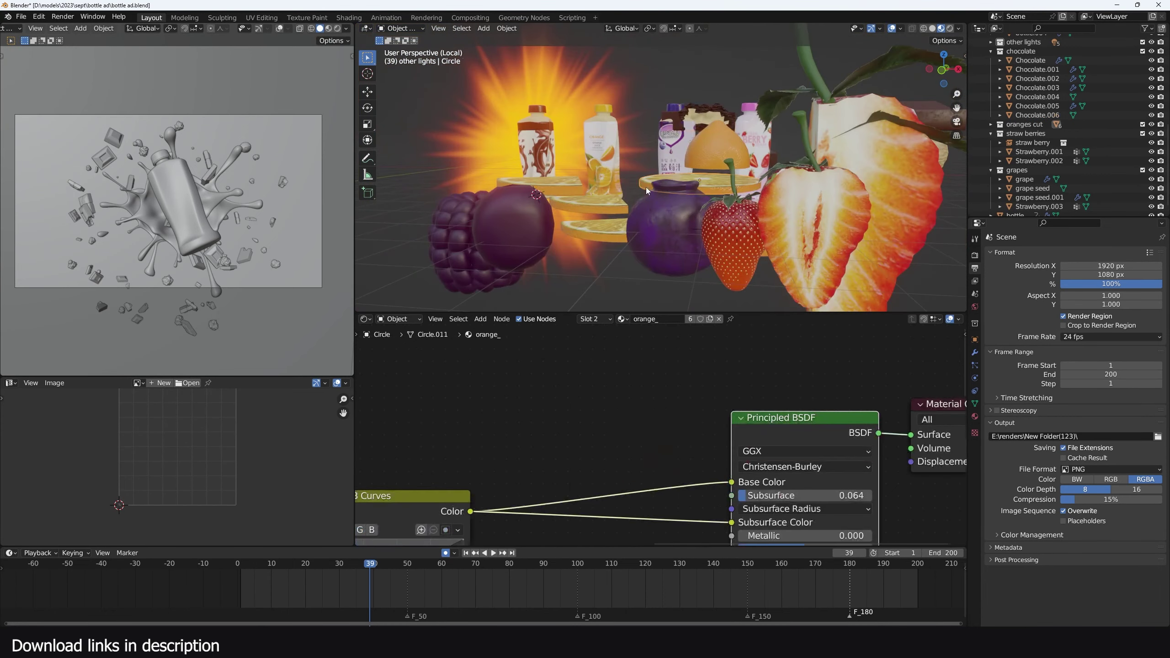
{"action": "scroll", "coordinate": [727, 233], "scroll_direction": "down", "scroll_amount": 6}
{"action": "middle_click_drag", "start_coordinate": [727, 233], "coordinate": [768, 231]}
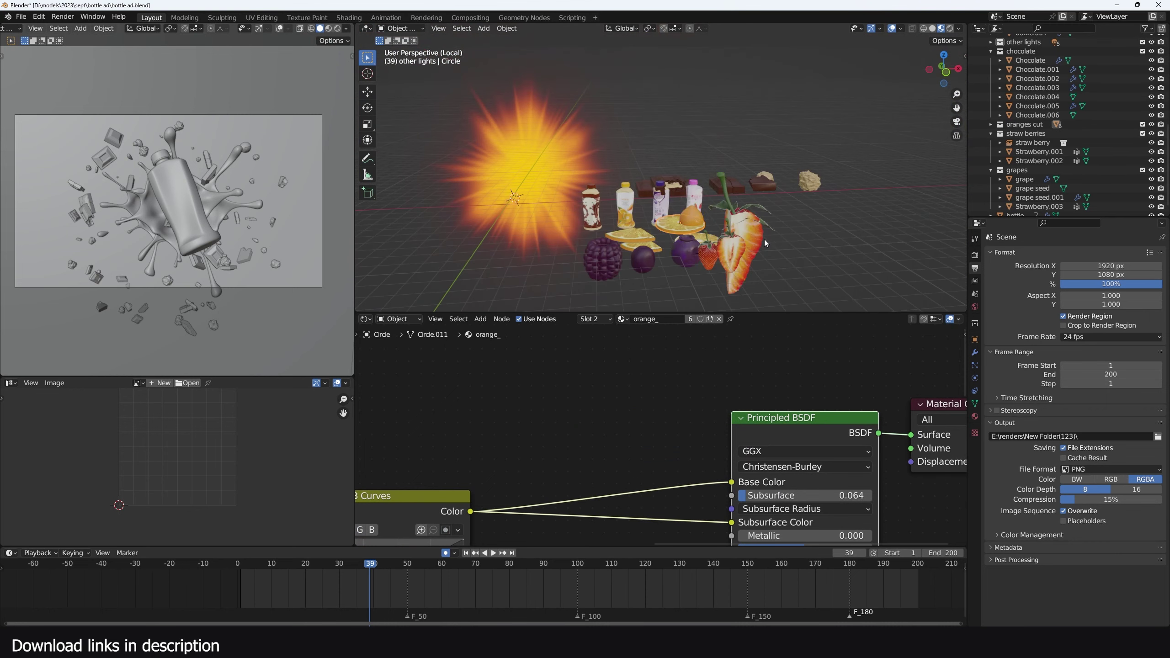
{"action": "scroll", "coordinate": [763, 243], "scroll_direction": "up", "scroll_amount": 3}
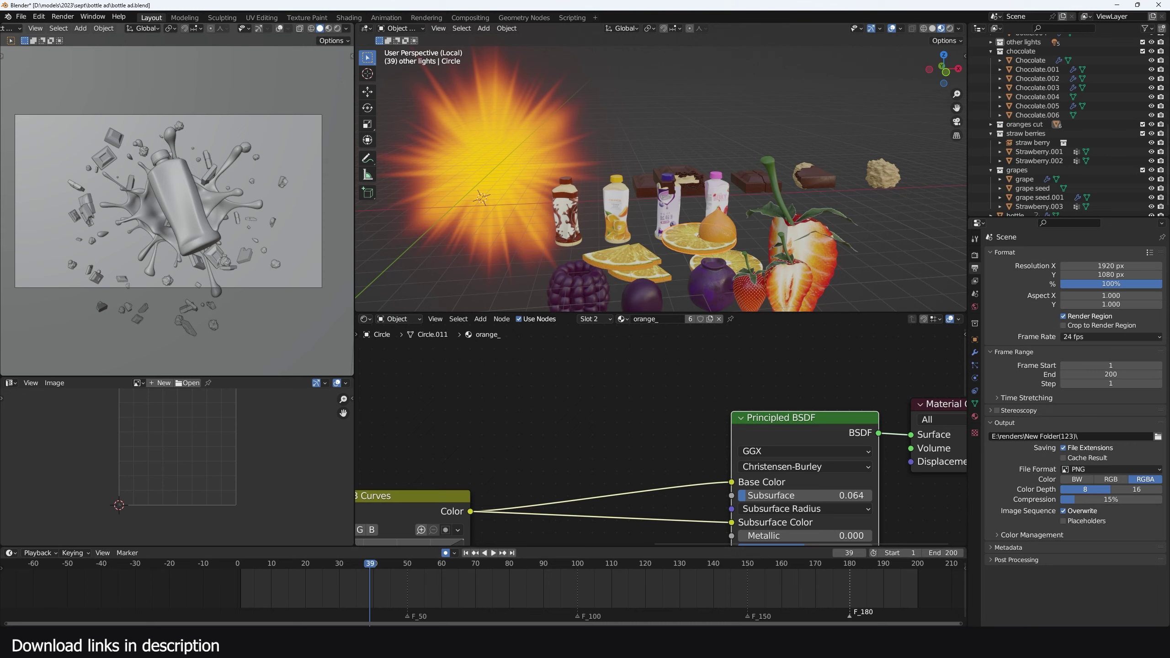
{"action": "mouse_move", "coordinate": [442, 625]}
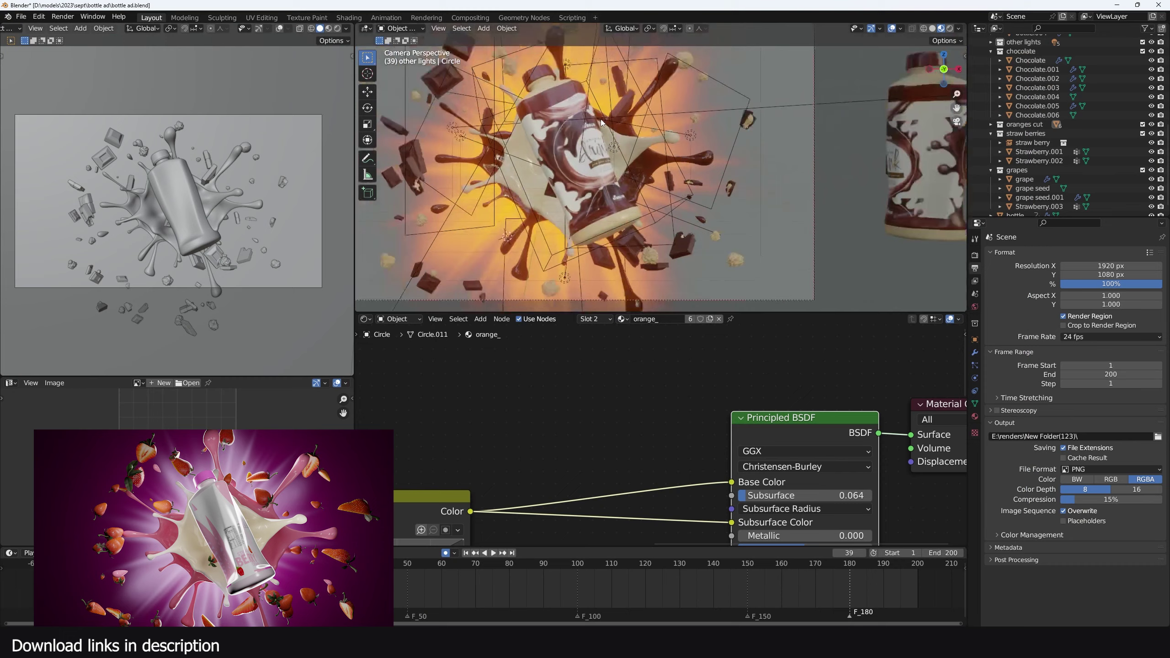
Inspect the splash meshes and their materials around the bottle in the finished scene from close up and from a distance
{"action": "middle_click_drag", "start_coordinate": [594, 171], "coordinate": [709, 210]}
{"action": "left_click", "coordinate": [593, 187]}
{"action": "middle_click_drag", "start_coordinate": [593, 186], "coordinate": [718, 147]}
{"action": "left_click", "coordinate": [668, 157]}
{"action": "left_click", "coordinate": [719, 148]}
{"action": "left_click", "coordinate": [663, 149]}
{"action": "left_click", "coordinate": [606, 161]}
{"action": "middle_click_drag", "start_coordinate": [606, 161], "coordinate": [630, 166]}
{"action": "scroll", "coordinate": [630, 166], "scroll_direction": "up", "scroll_amount": 5}
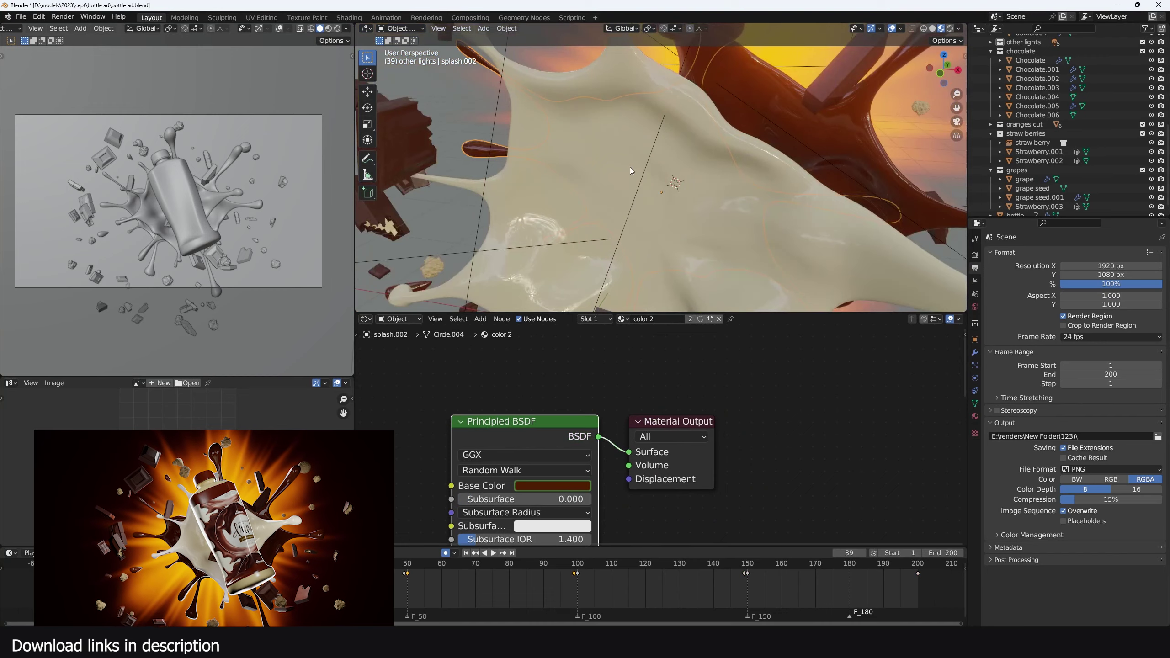
{"action": "scroll", "coordinate": [599, 160], "scroll_direction": "down", "scroll_amount": 6}
{"action": "middle_click_drag", "start_coordinate": [649, 272], "coordinate": [737, 178]}
{"action": "left_click", "coordinate": [735, 174]}
{"action": "scroll", "coordinate": [629, 281], "scroll_direction": "down", "scroll_amount": 5}
{"action": "middle_click_drag", "start_coordinate": [630, 280], "coordinate": [672, 232]}
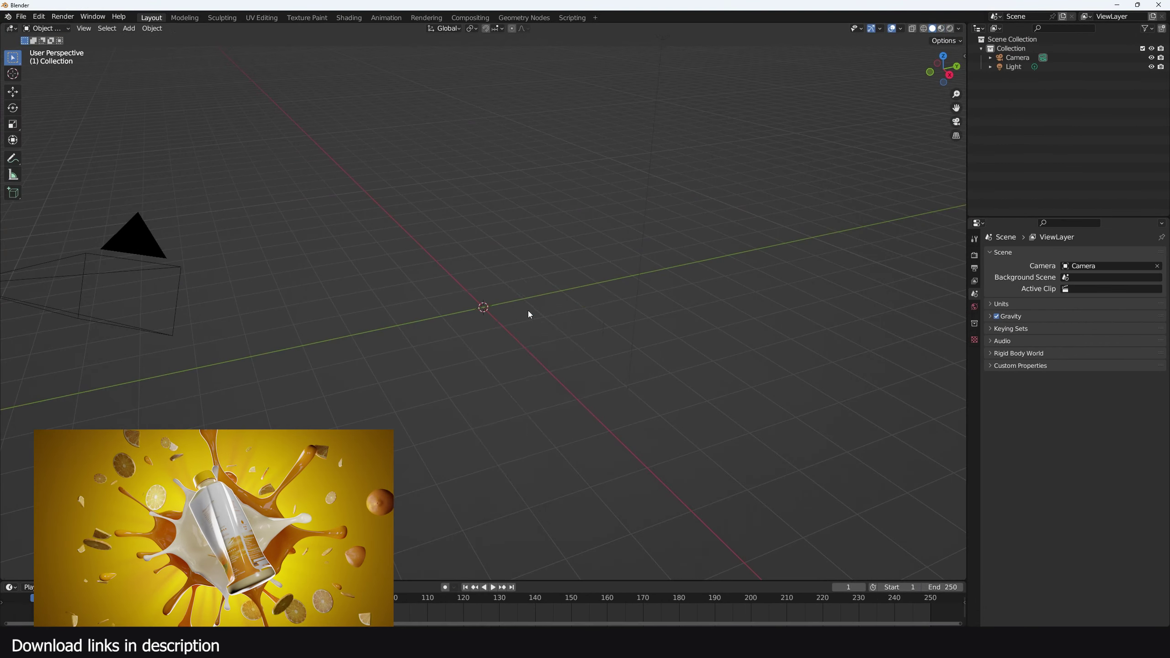
Add a plane, give it a level 2 Subdivision modifier and apply the modifier to the mesh
{"action": "key", "text": "shift+a"}
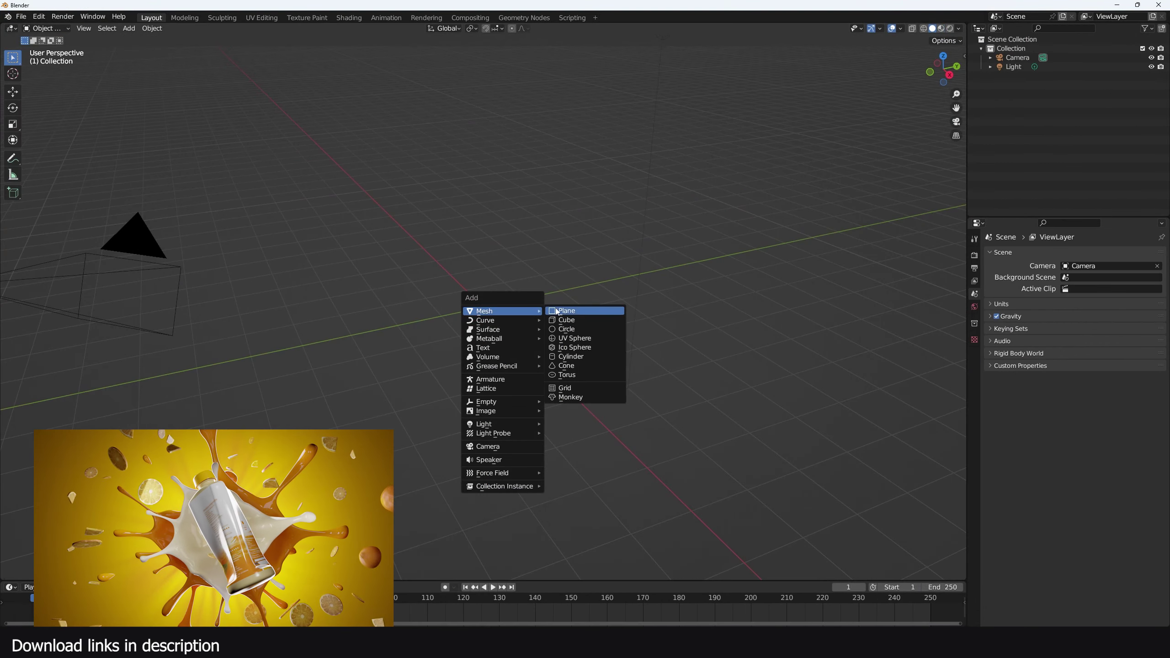
{"action": "left_click", "coordinate": [560, 310]}
{"action": "key", "text": "KP_7"}
{"action": "left_click", "coordinate": [975, 352]}
{"action": "key", "text": "ctrl+2"}
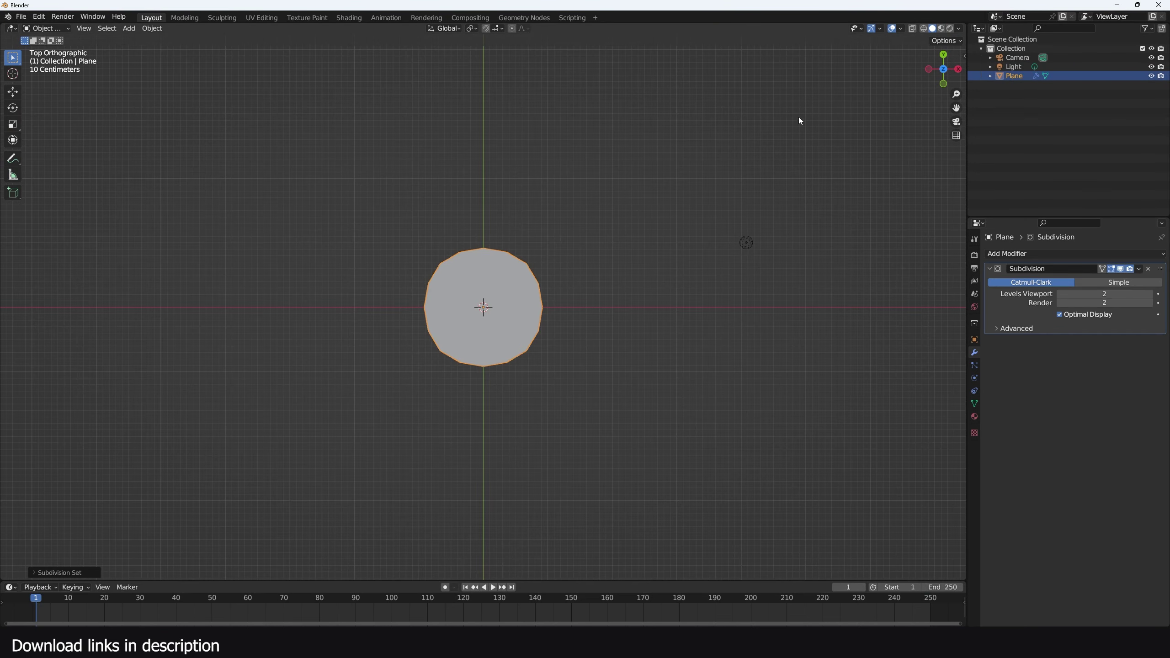
{"action": "scroll", "coordinate": [750, 121], "scroll_direction": "up", "scroll_amount": 2}
{"action": "key", "text": "ctrl+a"}
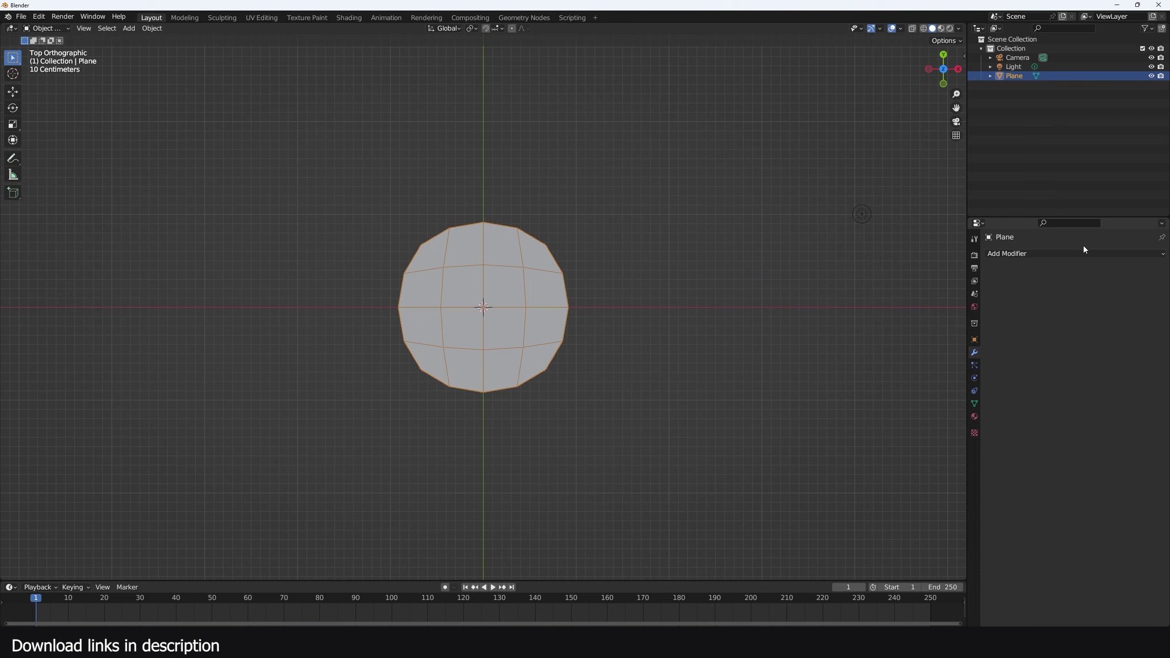
Add a Subdivision modifier with viewport level 1 and a Solidify modifier with 0.03 m thickness to the plane
{"action": "key", "text": "ctrl+2"}
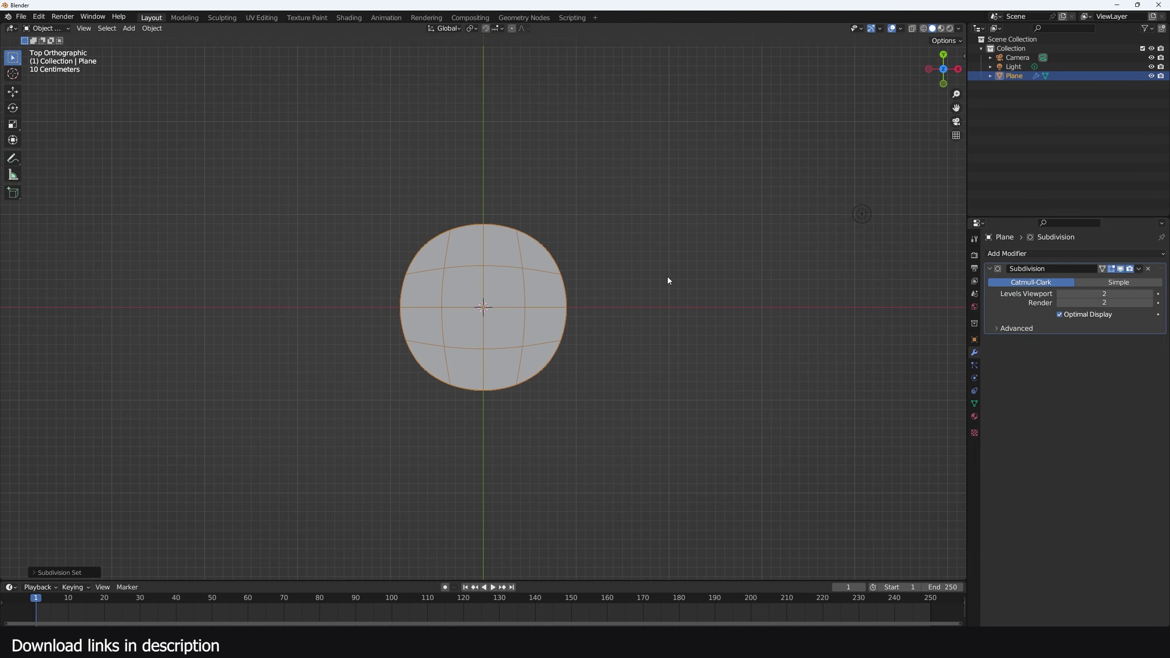
{"action": "left_click", "coordinate": [1034, 253]}
{"action": "left_click", "coordinate": [940, 408]}
{"action": "middle_click_drag", "start_coordinate": [940, 409], "coordinate": [803, 352]}
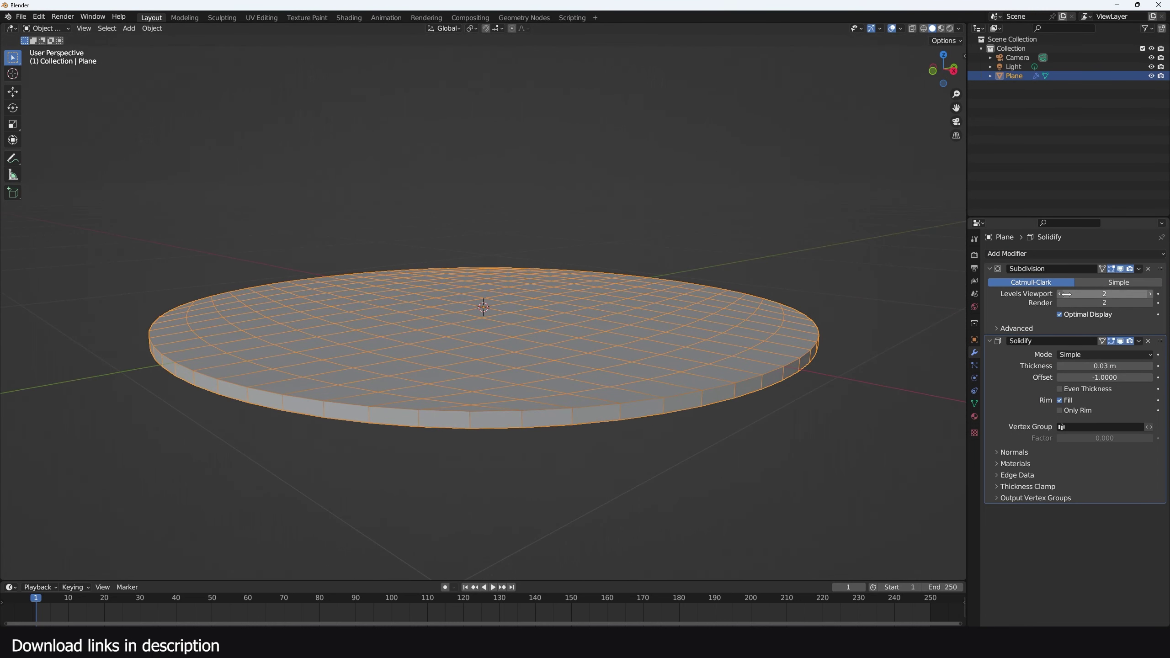
{"action": "left_click", "coordinate": [1061, 294]}
{"action": "left_click", "coordinate": [990, 269]}
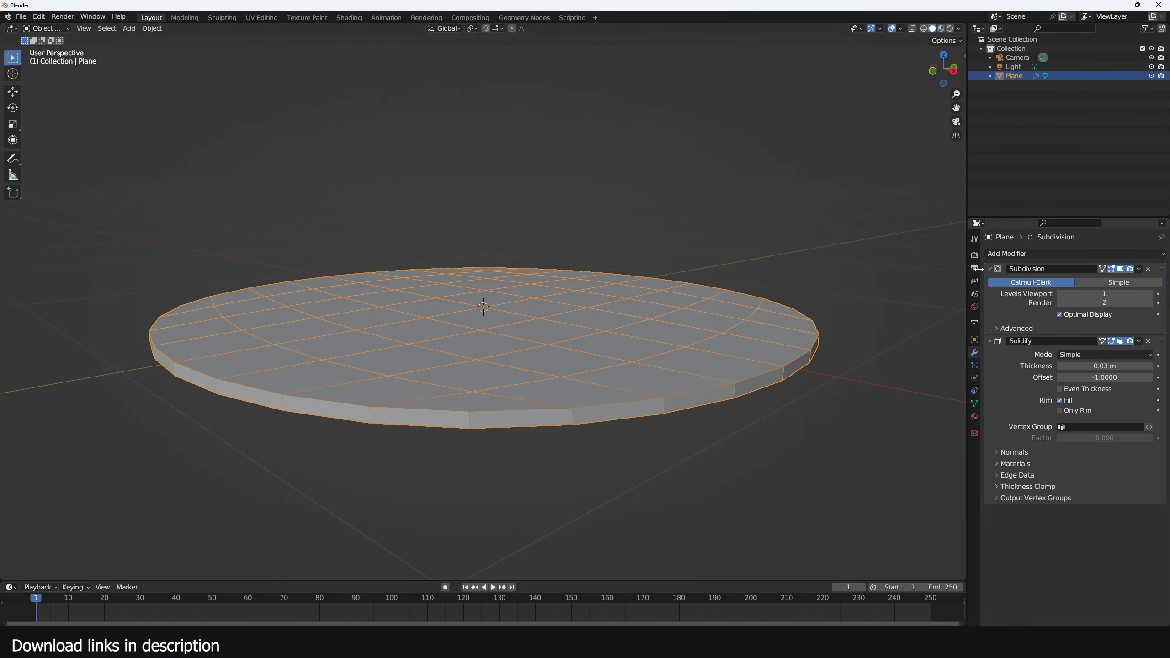
Add a second Subdivision Surface modifier after Solidify to round the disc's rim
{"action": "left_click", "coordinate": [1020, 255]}
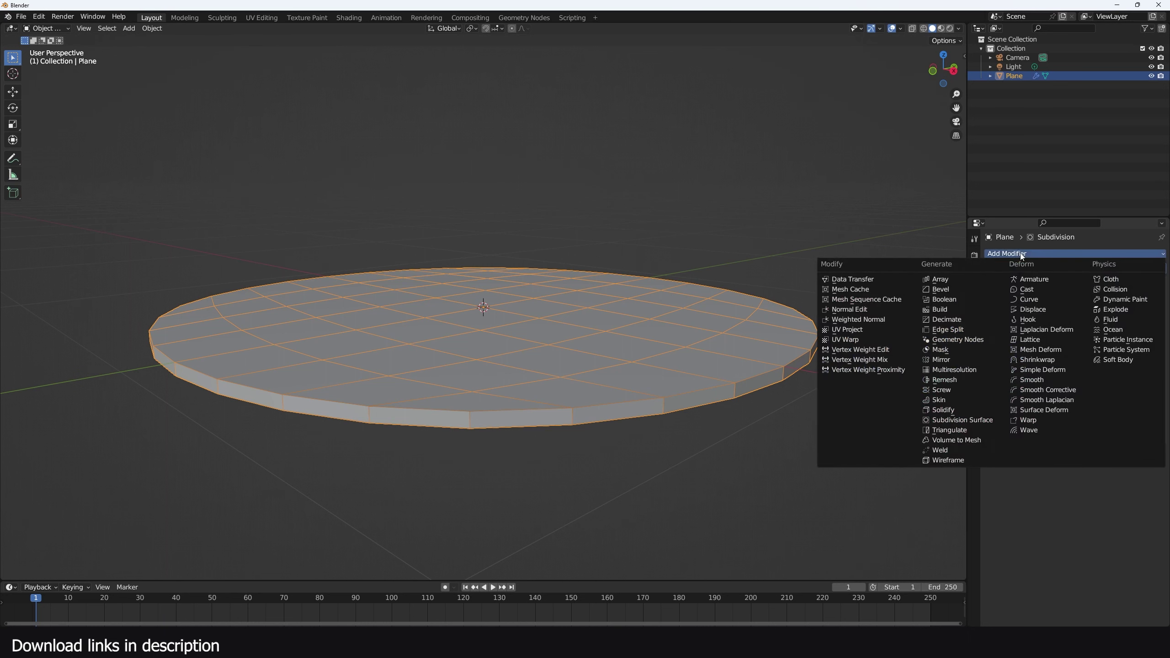
{"action": "left_click", "coordinate": [946, 421]}
{"action": "middle_click_drag", "start_coordinate": [825, 411], "coordinate": [682, 371]}
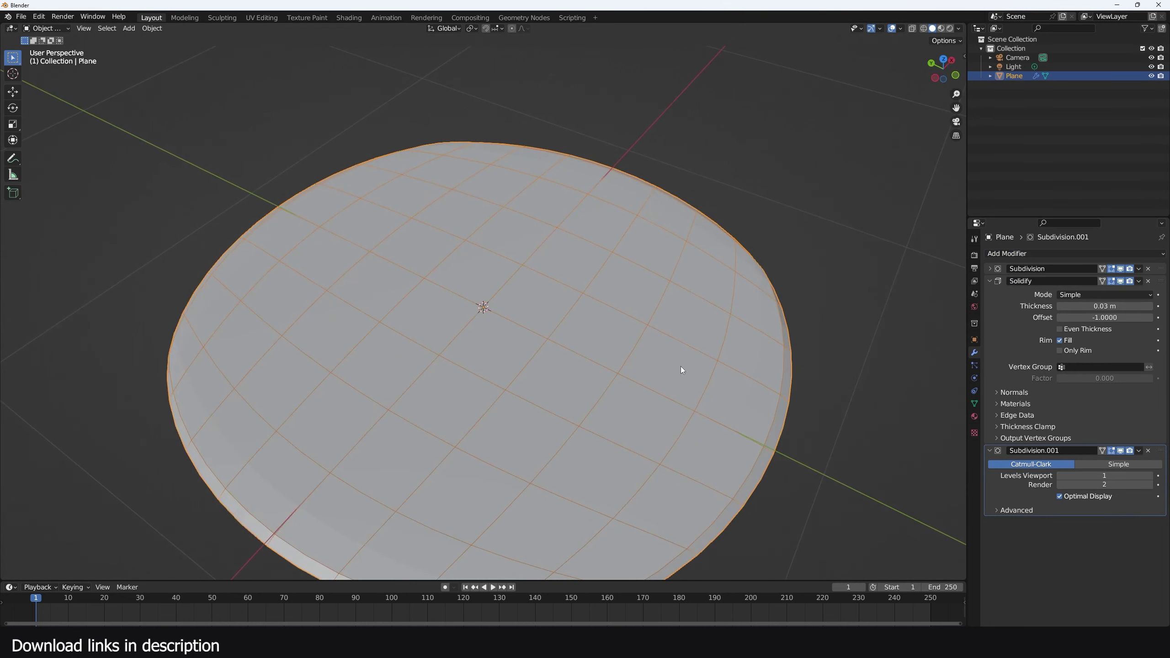
{"action": "left_click", "coordinate": [989, 281]}
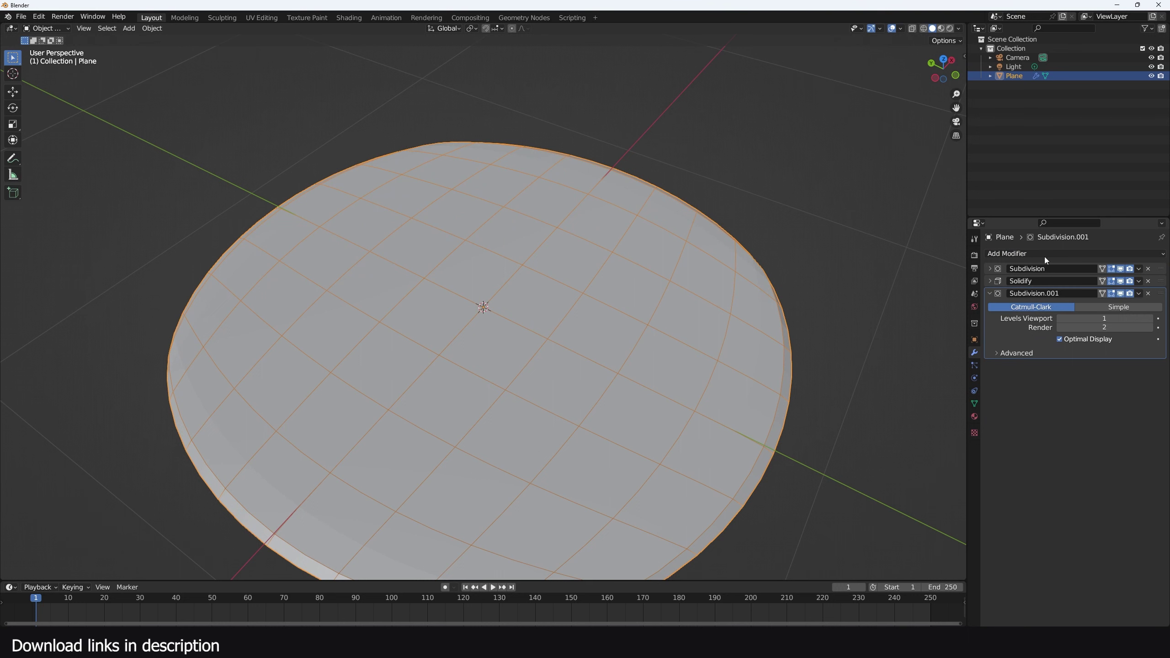
Add a Displace modifier between the first Subdivision and Solidify, and give it a new Clouds texture
{"action": "left_click", "coordinate": [1043, 254]}
{"action": "left_click", "coordinate": [1038, 310]}
{"action": "middle_click_drag", "start_coordinate": [645, 314], "coordinate": [639, 229]}
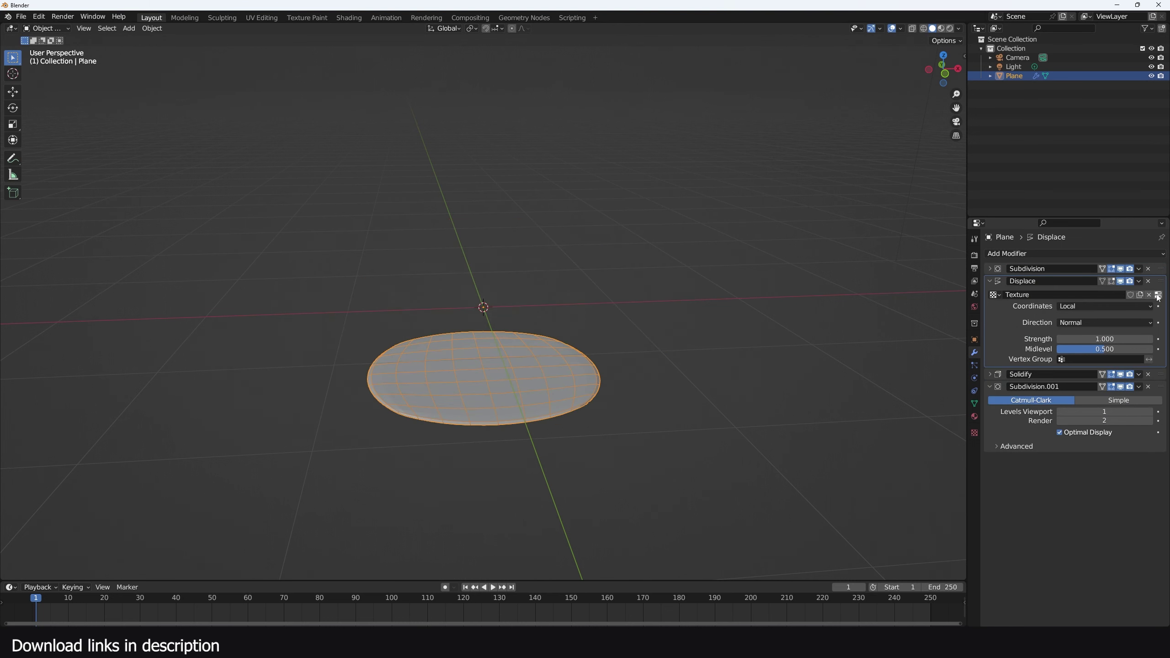
{"action": "left_click", "coordinate": [1158, 298]}
{"action": "left_click", "coordinate": [1135, 280]}
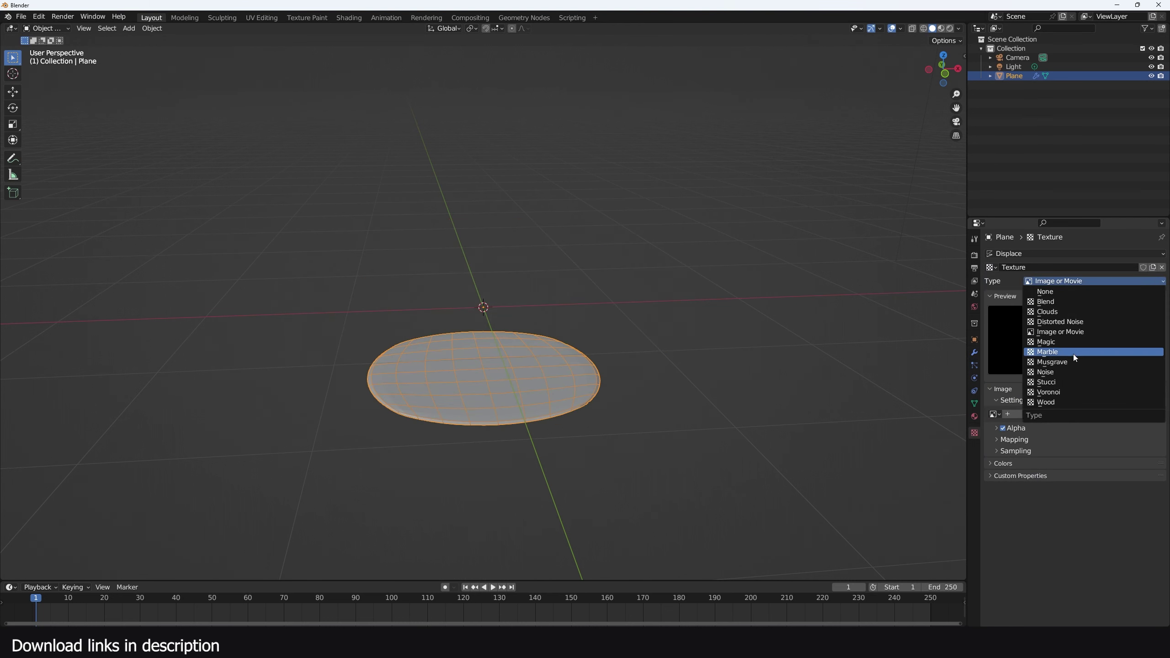
{"action": "left_click", "coordinate": [1047, 311]}
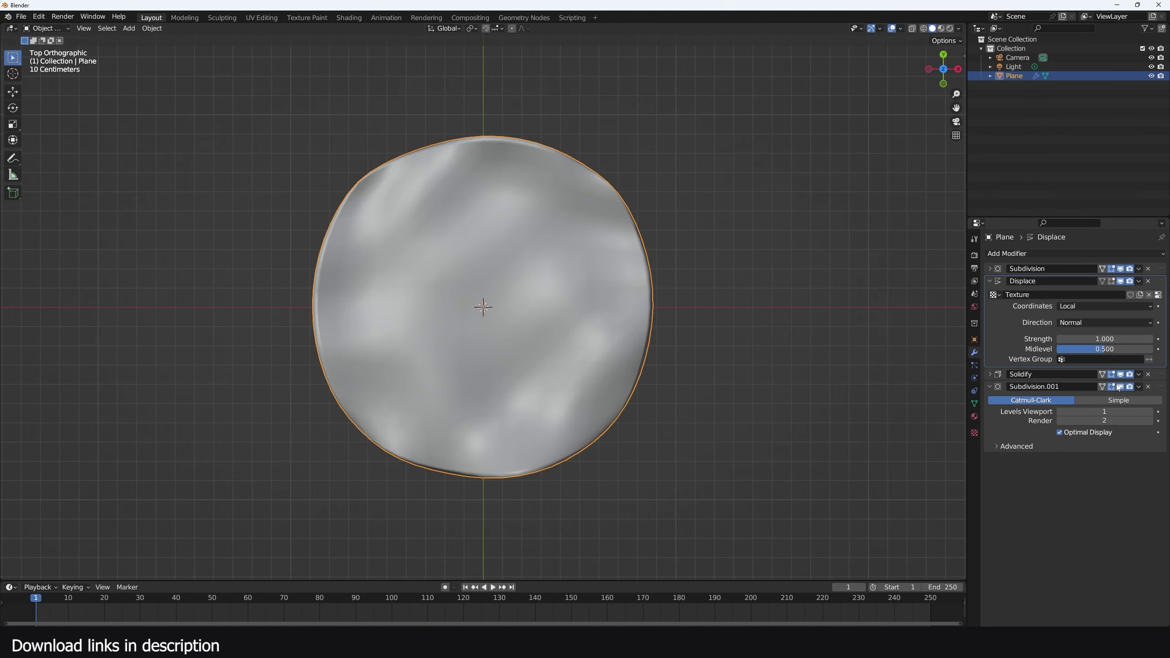
Extrude the disc's border on its positive X side into a thin splash arm with a rounded tip
{"action": "key", "text": "Tab"}
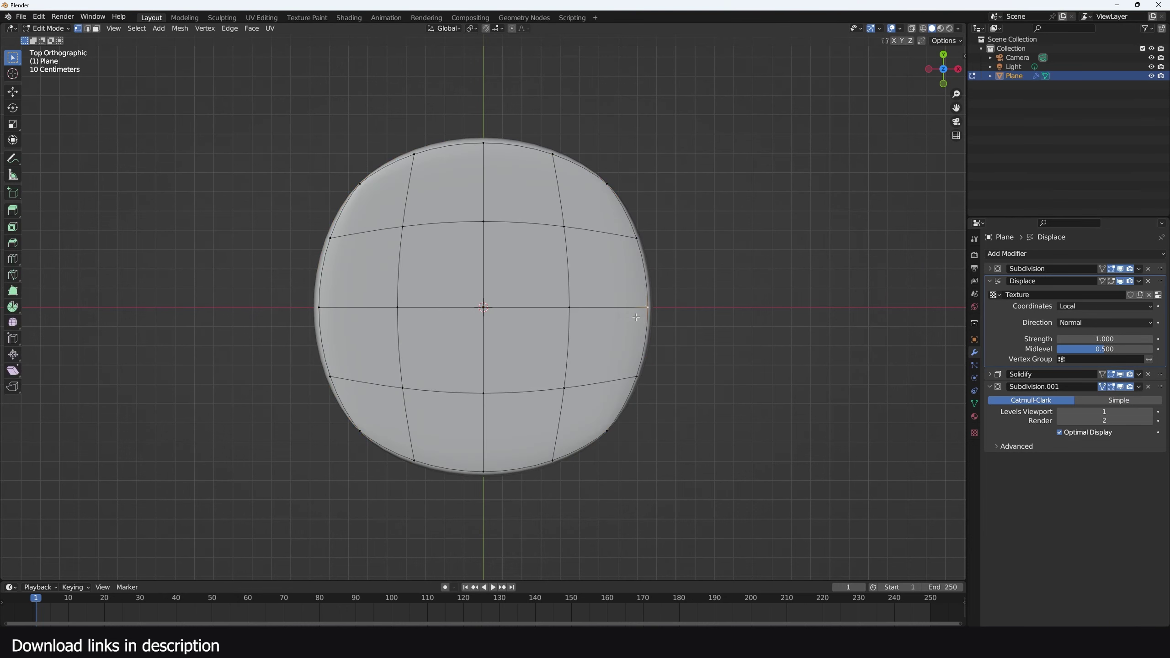
{"action": "left_click_drag", "start_coordinate": [631, 374], "coordinate": [678, 334]}
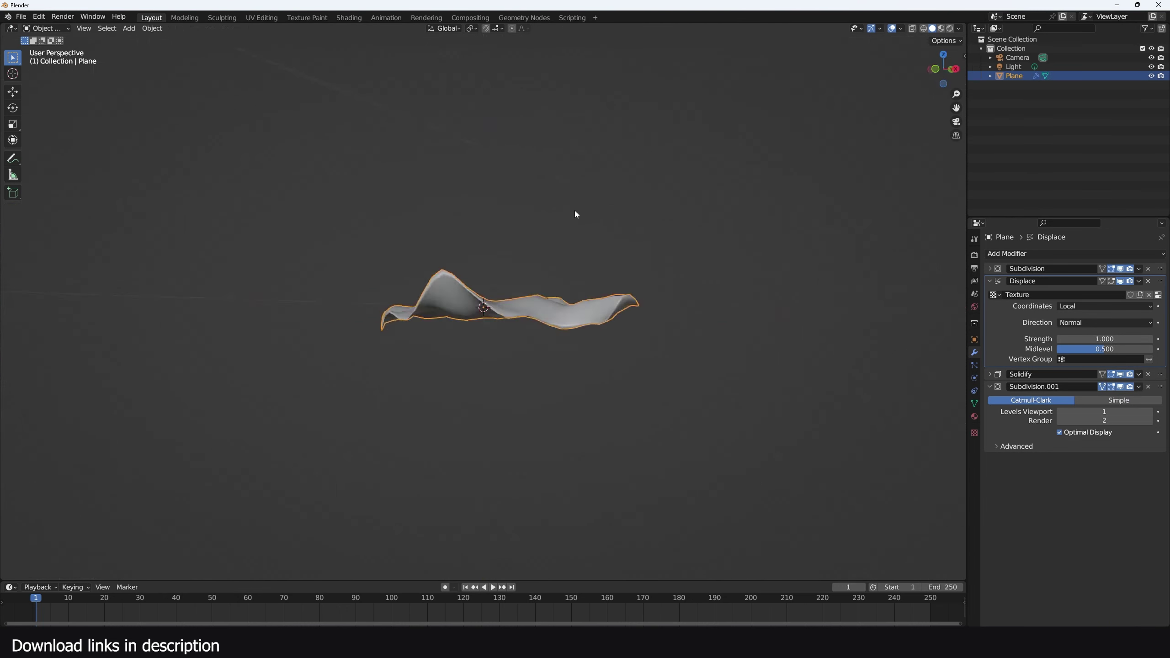
{"action": "middle_click_drag", "start_coordinate": [575, 214], "coordinate": [953, 365]}
{"action": "scroll", "coordinate": [953, 365], "scroll_direction": "up", "scroll_amount": 3}
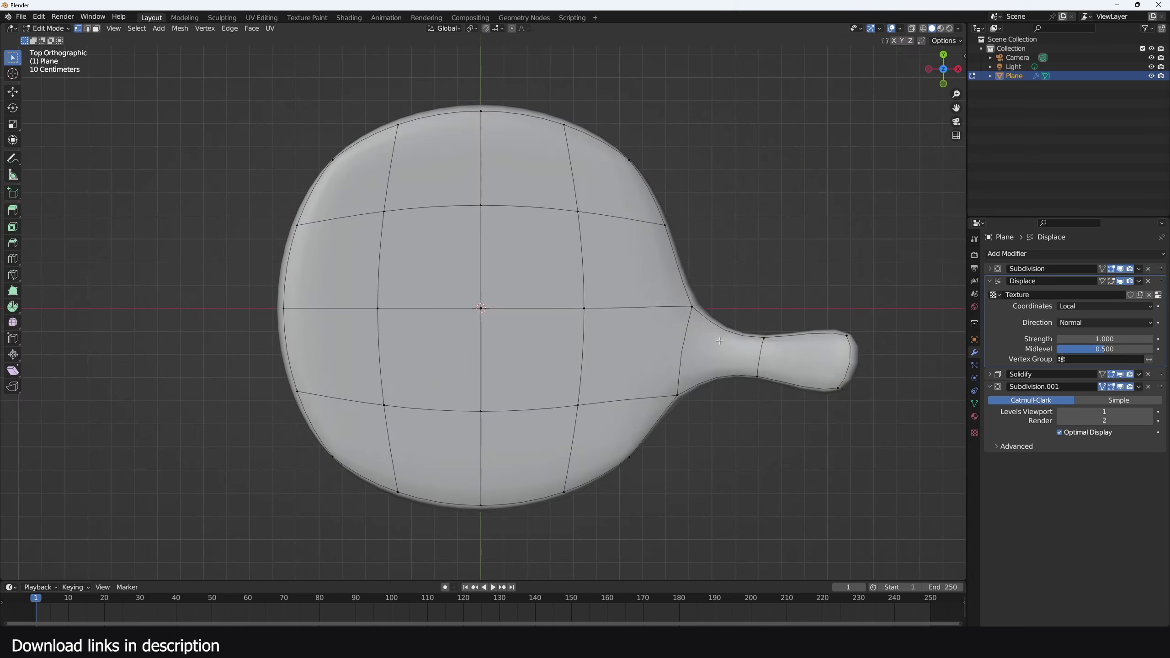
{"action": "left_click_drag", "start_coordinate": [848, 364], "coordinate": [880, 386]}
Extrude four more tapered arms from the border: upward, toward negative X, downward, and a long one toward the upper right
{"action": "left_click_drag", "start_coordinate": [571, 139], "coordinate": [475, 348]}
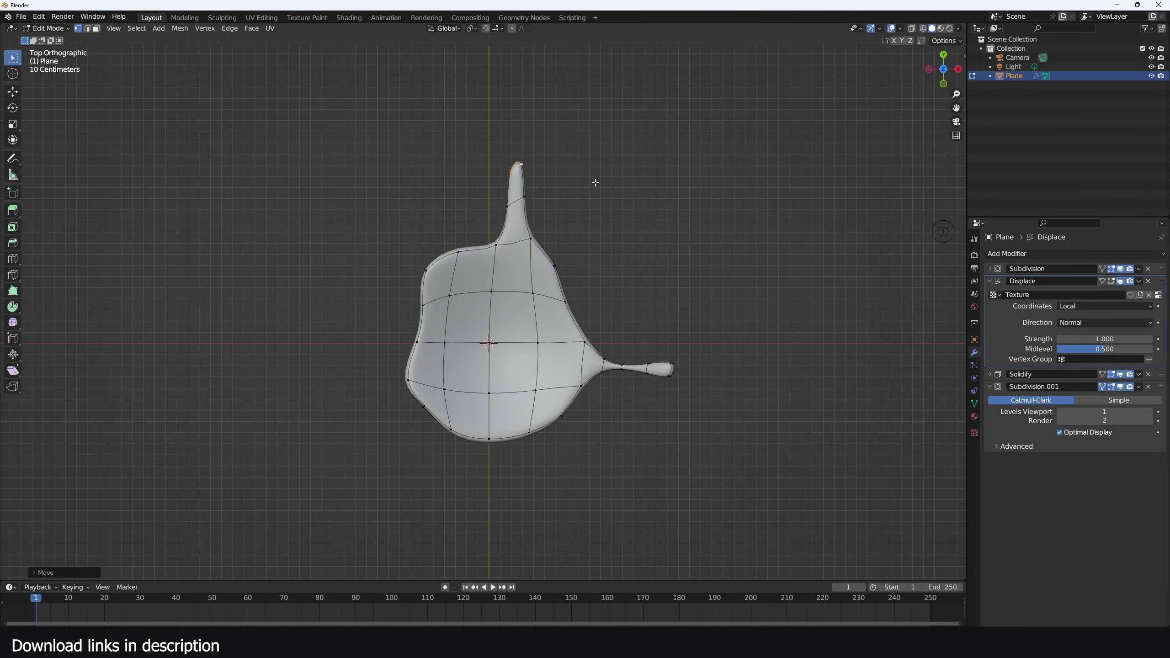
{"action": "scroll", "coordinate": [507, 323], "scroll_direction": "up", "scroll_amount": 3}
{"action": "left_click_drag", "start_coordinate": [406, 322], "coordinate": [235, 286]}
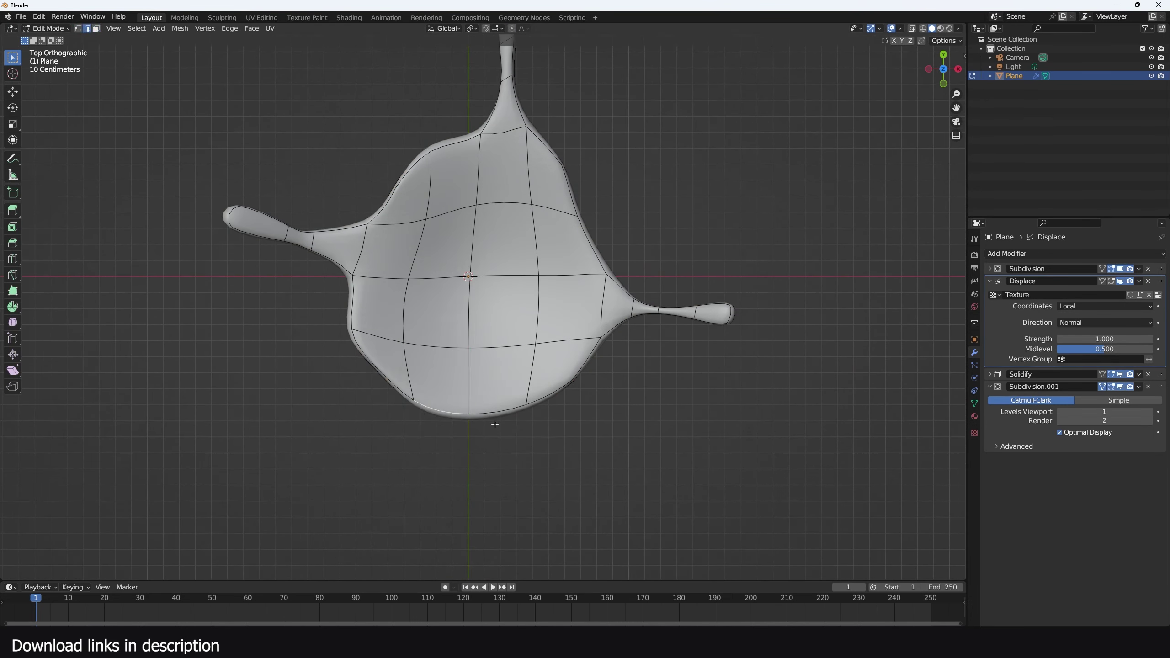
{"action": "left_click_drag", "start_coordinate": [461, 405], "coordinate": [432, 498]}
{"action": "left_click_drag", "start_coordinate": [567, 208], "coordinate": [727, 152]}
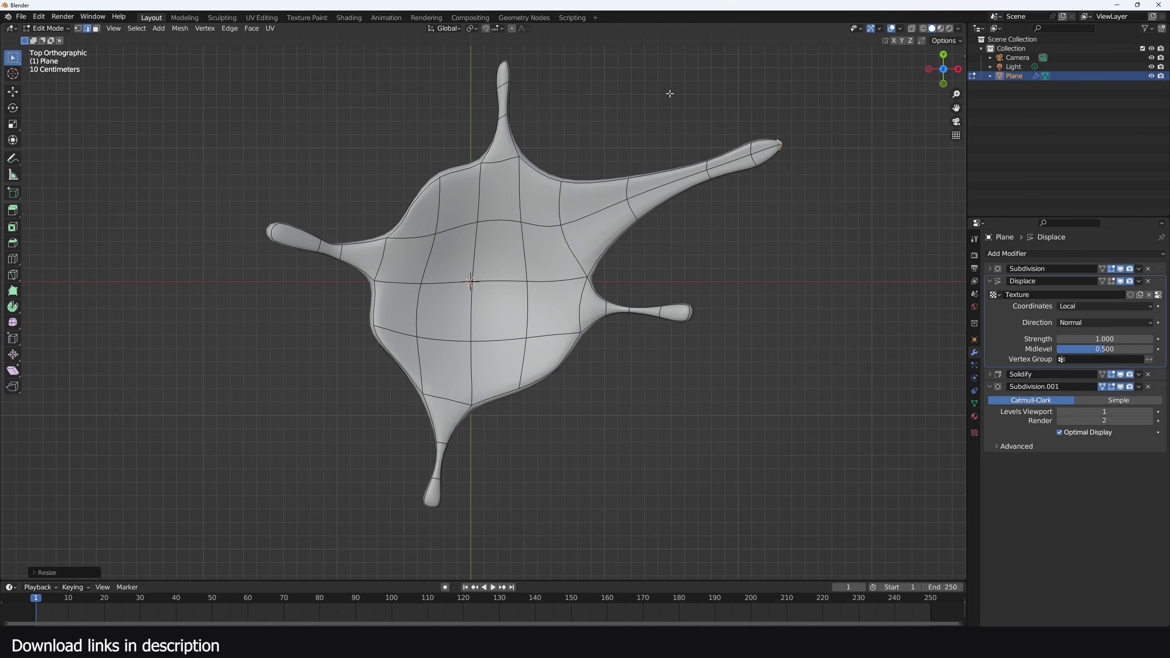
Extrude a lower-right arm with a narrowed neck and bulged tip, using Displace strength 0.470 and final Subdivision viewport level 2
{"action": "key", "text": "Tab"}
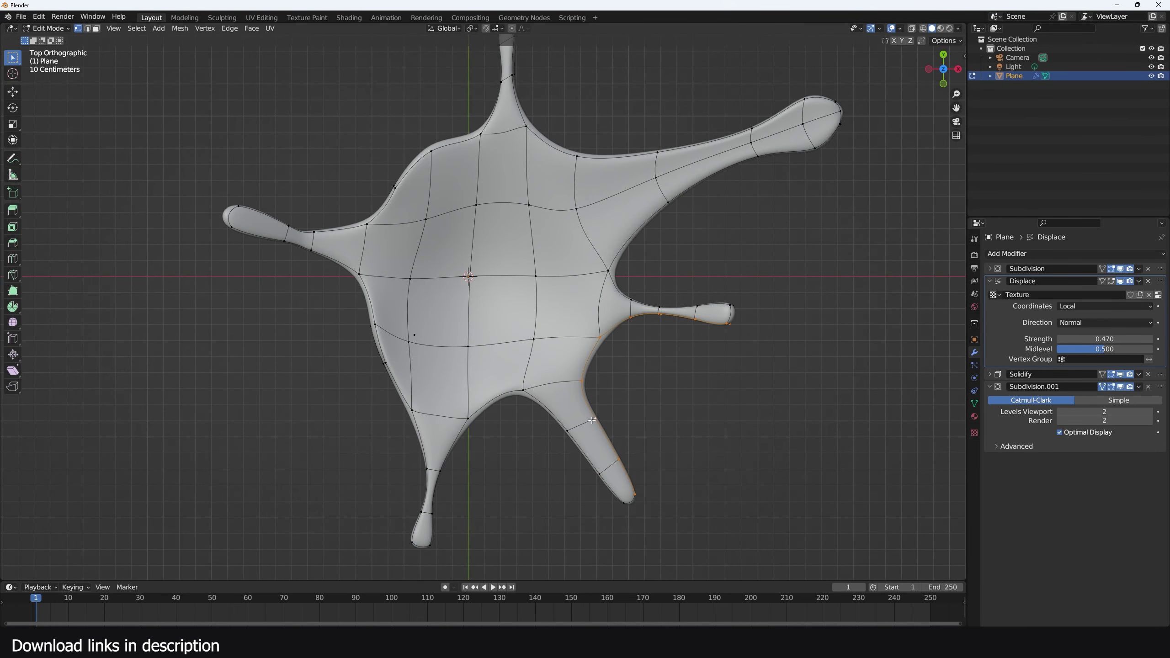
{"action": "left_click", "coordinate": [576, 427], "text": "alt"}
{"action": "key", "text": "s"}
{"action": "left_click", "coordinate": [574, 429]}
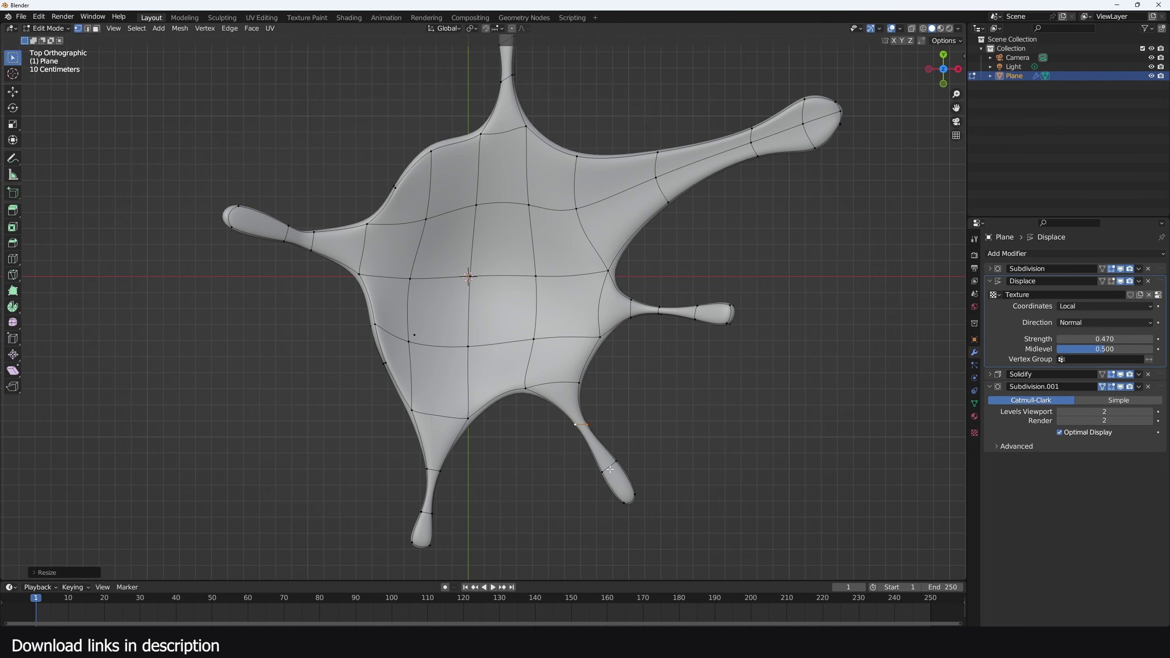
{"action": "key", "text": "Tab"}
{"action": "middle_click_drag", "start_coordinate": [645, 404], "coordinate": [608, 368]}
{"action": "key", "text": "KP_7"}
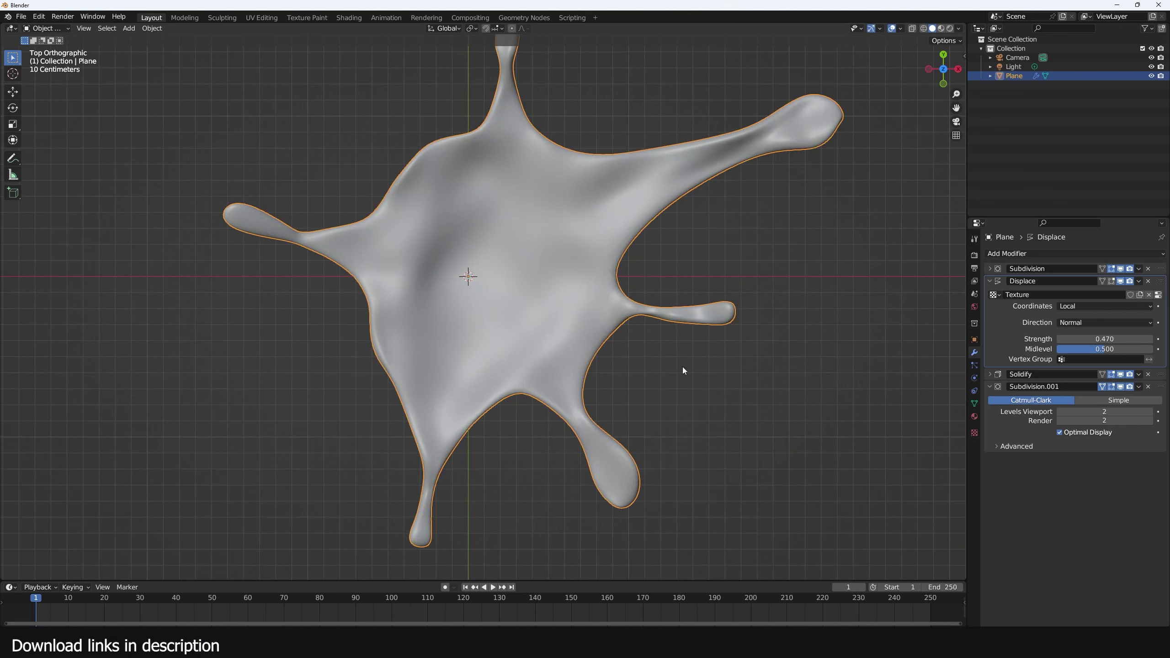
Duplicate the splash and place the copy beside the original along negative X
{"action": "left_click", "coordinate": [989, 281]}
{"action": "scroll", "coordinate": [645, 260], "scroll_direction": "down", "scroll_amount": 5}
{"action": "key", "text": "shift+d"}
{"action": "left_click", "coordinate": [173, 216]}
{"action": "middle_click_drag", "start_coordinate": [181, 259], "coordinate": [294, 280], "text": "shift"}
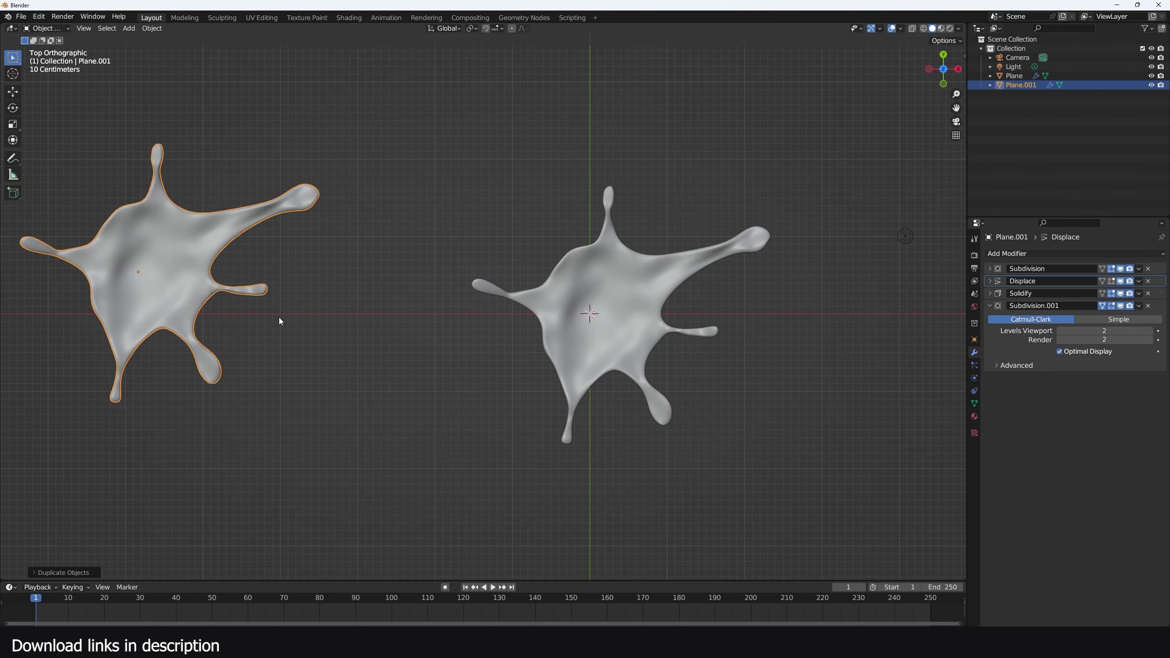
{"action": "left_click", "coordinate": [618, 314]}
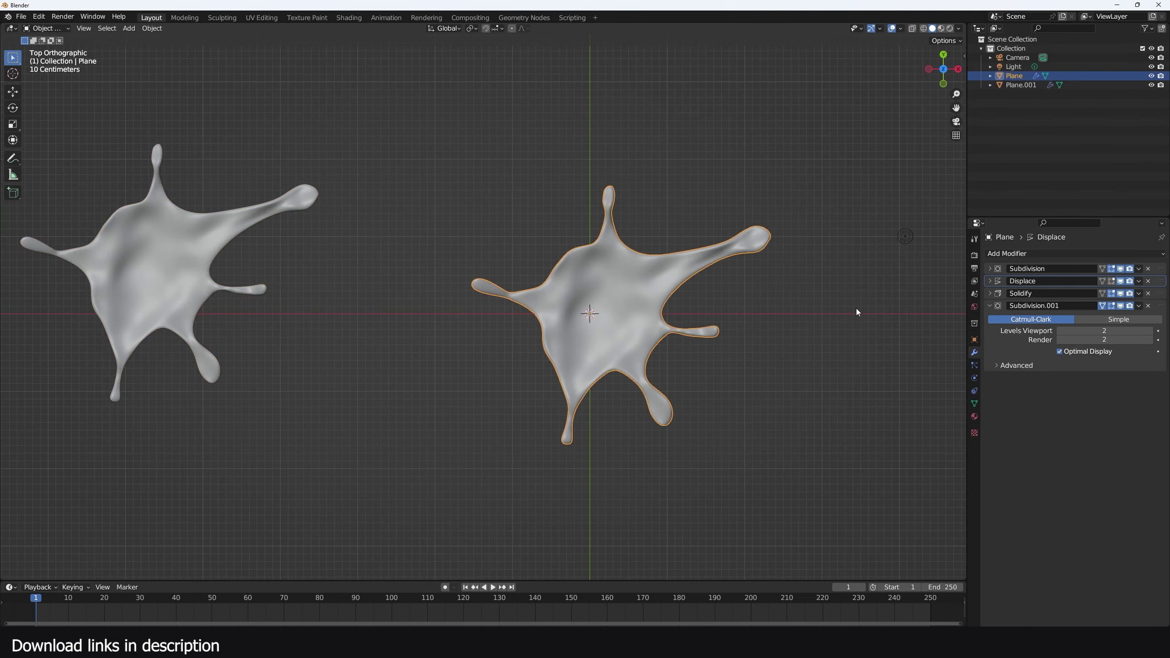
{"action": "right_click", "coordinate": [569, 259]}
{"action": "key", "text": "Escape"}
{"action": "key", "text": "ctrl+a"}
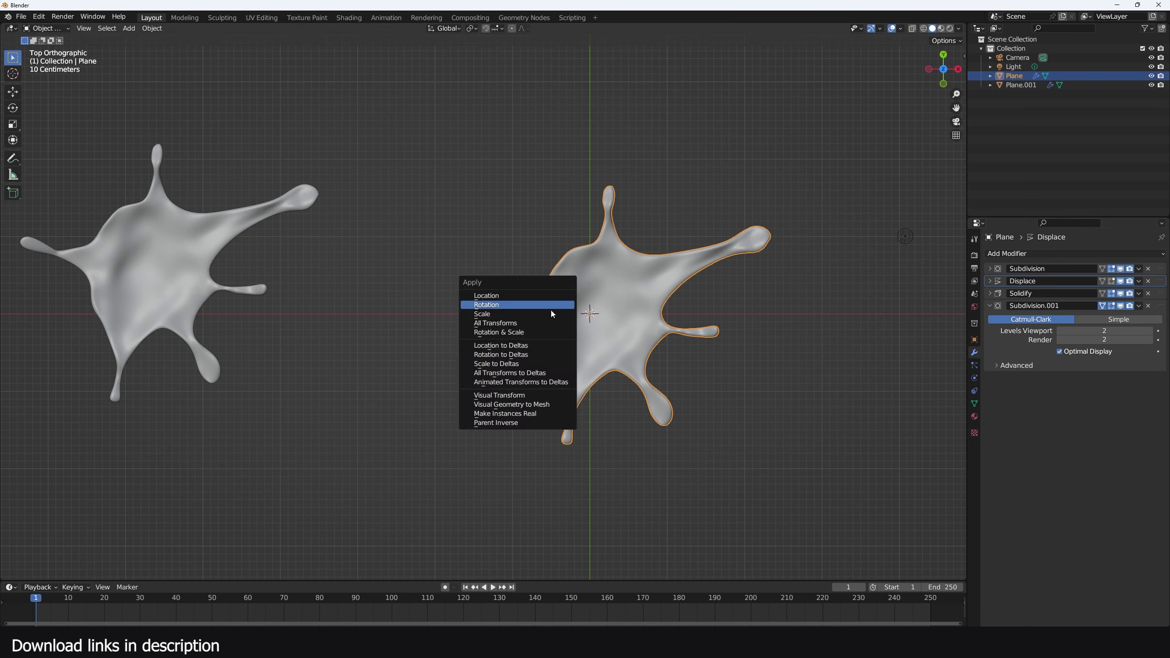
{"action": "key", "text": "Escape"}
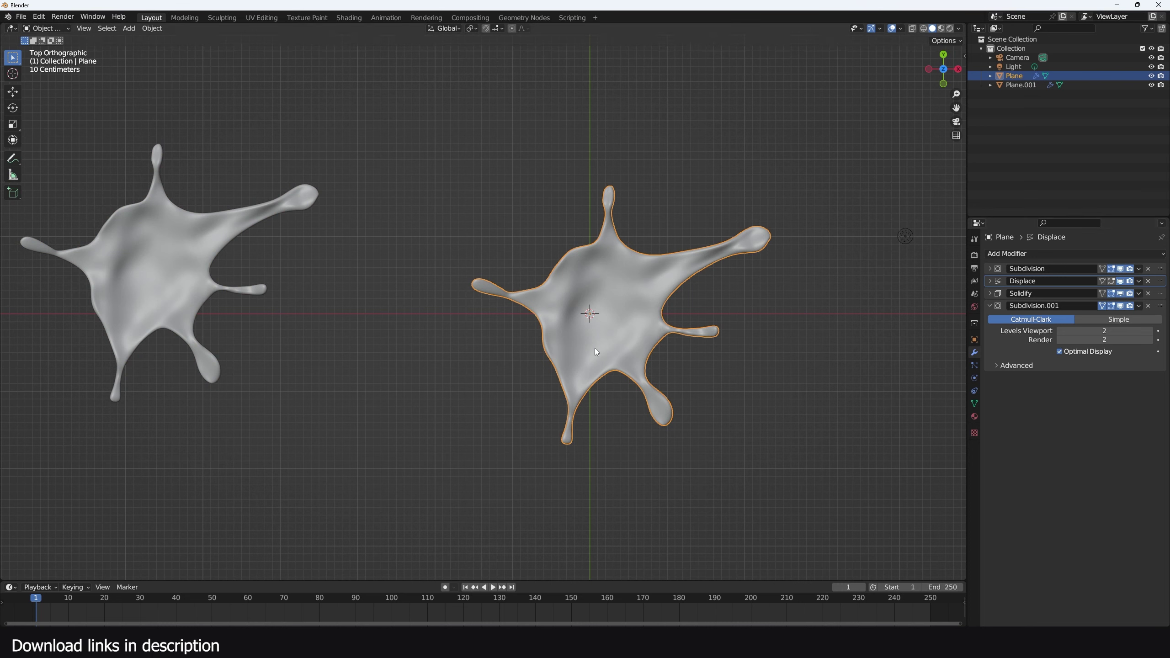
Convert the original splash to a mesh and sculpt flowing ridges and folds across its central body with the Draw brush
{"action": "key", "text": "ctrl+a"}
{"action": "left_click", "coordinate": [548, 456]}
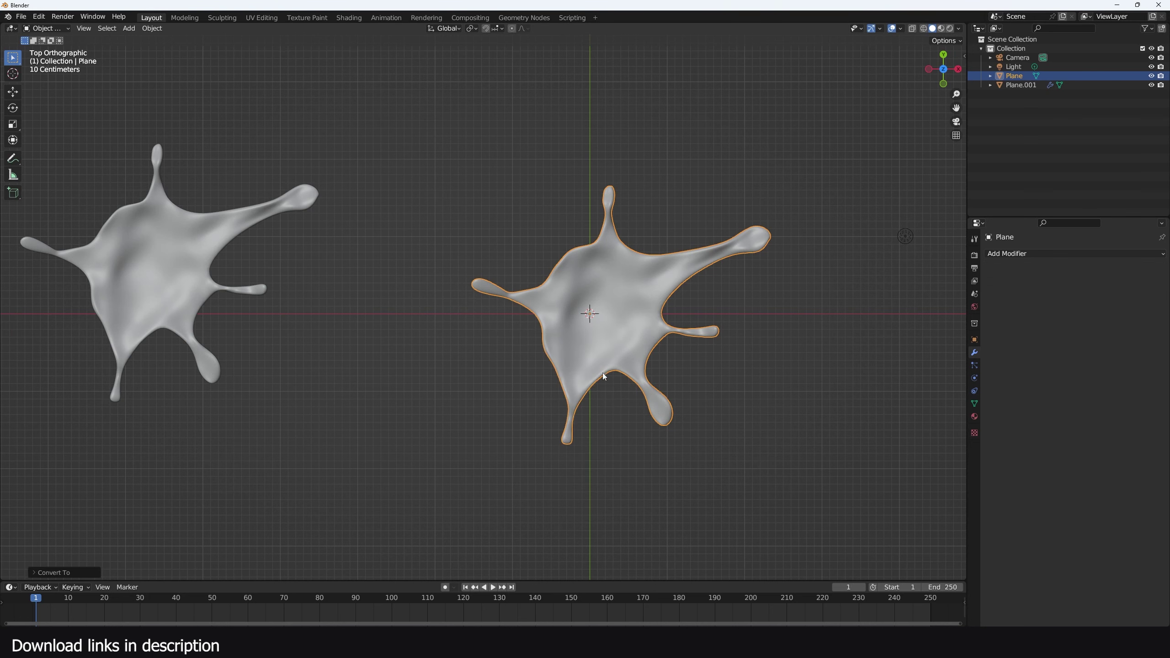
{"action": "scroll", "coordinate": [607, 374], "scroll_direction": "up", "scroll_amount": 3}
{"action": "middle_click_drag", "start_coordinate": [607, 374], "coordinate": [567, 373], "text": "shift"}
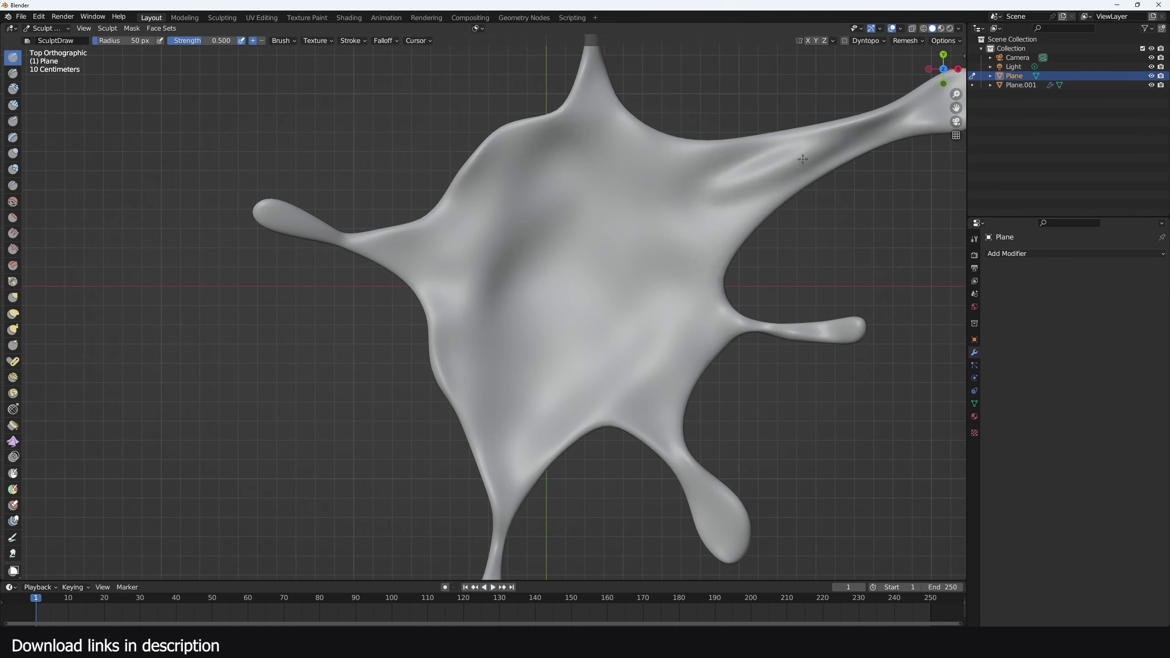
{"action": "middle_click_drag", "start_coordinate": [713, 182], "coordinate": [673, 192], "text": "shift"}
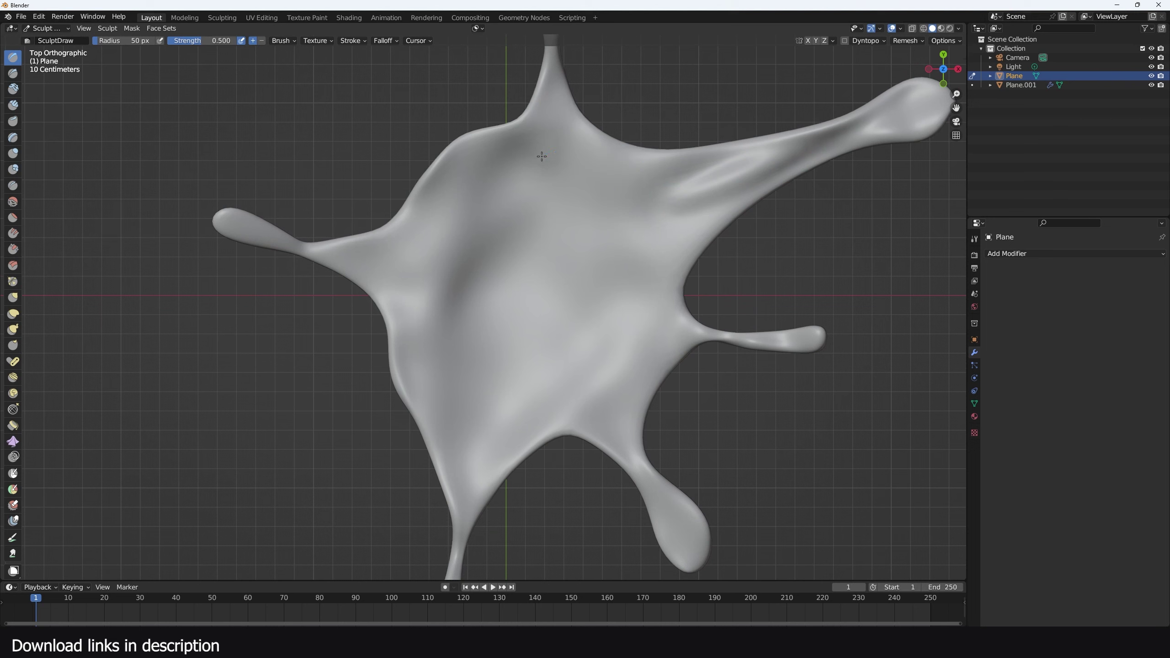
{"action": "left_click_drag", "start_coordinate": [498, 231], "coordinate": [541, 358]}
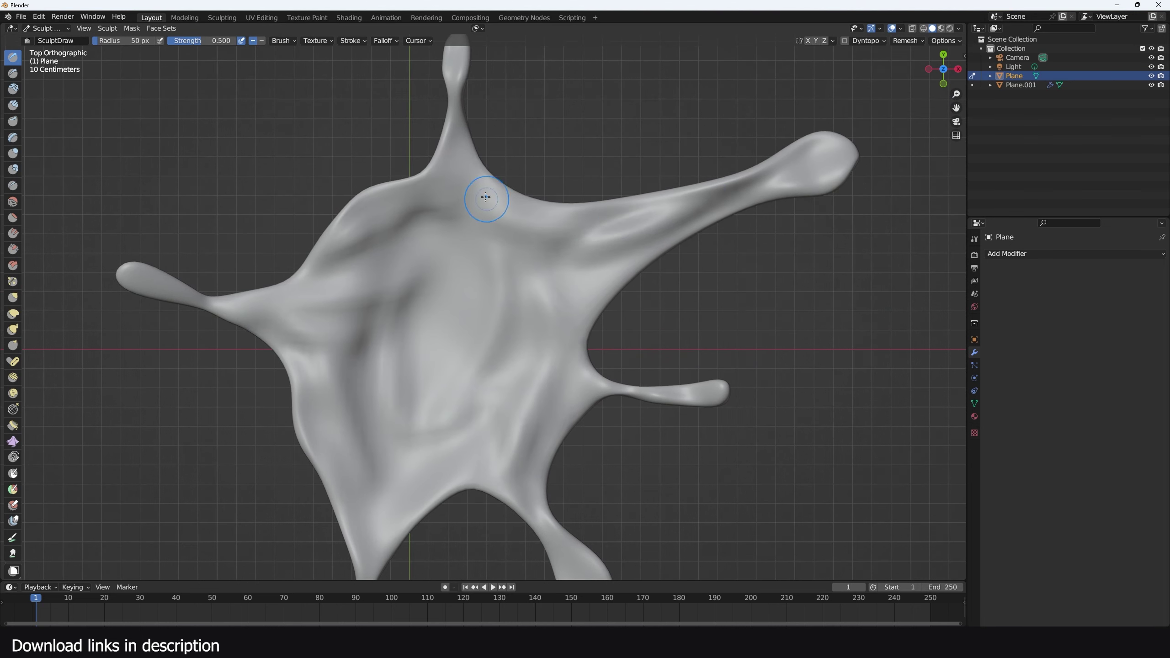
Sculpt ridges along the splash's arms and build up rounded, drop-like tips with the Draw brush
{"action": "left_click_drag", "start_coordinate": [485, 190], "coordinate": [810, 157]}
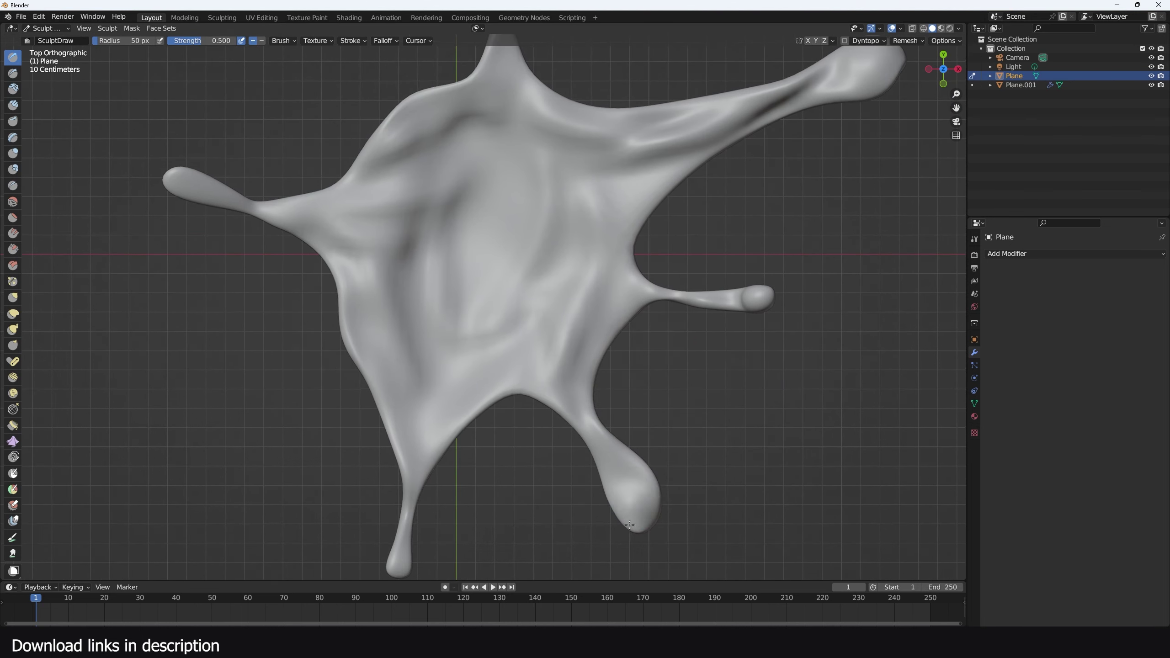
{"action": "left_click_drag", "start_coordinate": [629, 525], "coordinate": [631, 484]}
{"action": "middle_click_drag", "start_coordinate": [400, 557], "coordinate": [618, 422], "text": "shift"}
{"action": "mouse_move", "coordinate": [403, 53]}
{"action": "middle_mouse_down", "text": "shift"}
{"action": "mouse_move", "coordinate": [445, 219]}
{"action": "mouse_move", "coordinate": [297, 434]}
{"action": "middle_mouse_up", "text": "shift"}
{"action": "left_click_drag", "start_coordinate": [610, 221], "coordinate": [608, 199]}
Bend the splash's arms out of the plane by moving their vertices along Z with proportional editing
{"action": "middle_click_drag", "start_coordinate": [539, 351], "coordinate": [499, 279]}
{"action": "scroll", "coordinate": [498, 278], "scroll_direction": "down", "scroll_amount": 3}
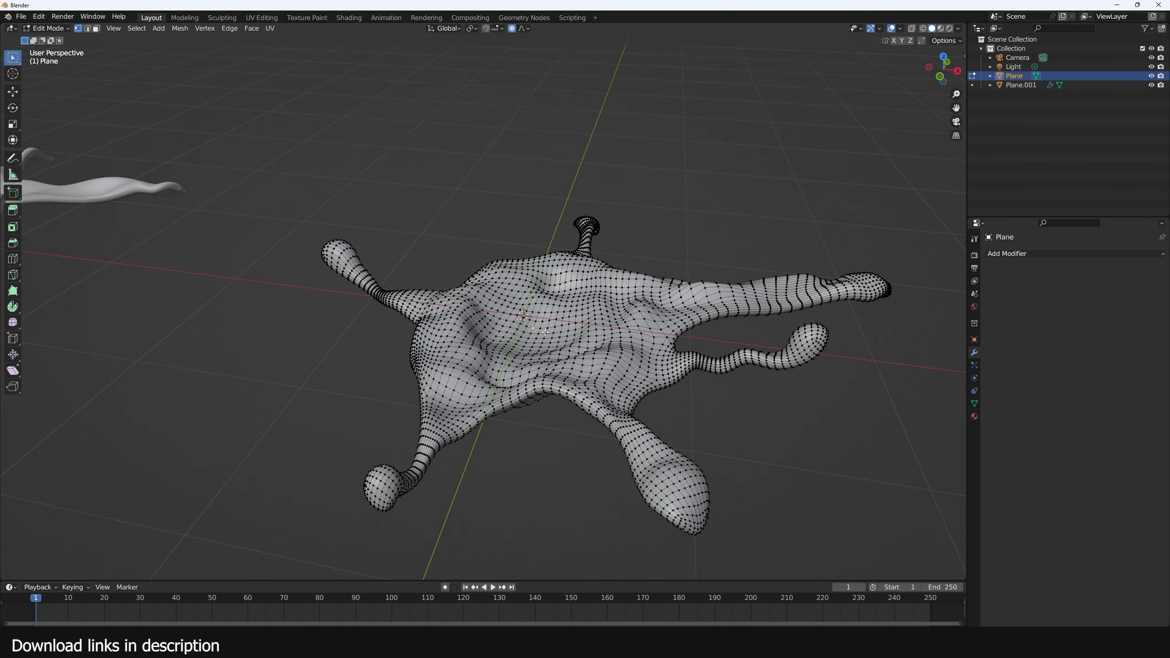
{"action": "key", "text": "g"}
{"action": "key", "text": "z"}
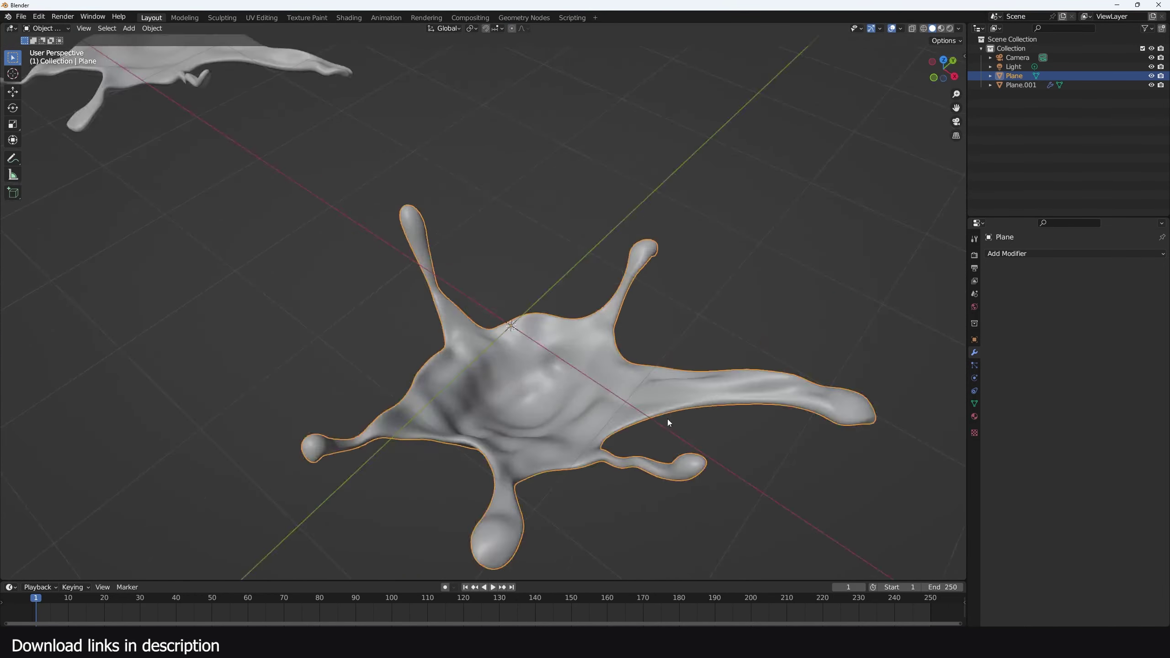
{"action": "middle_click_drag", "start_coordinate": [668, 419], "coordinate": [450, 403]}
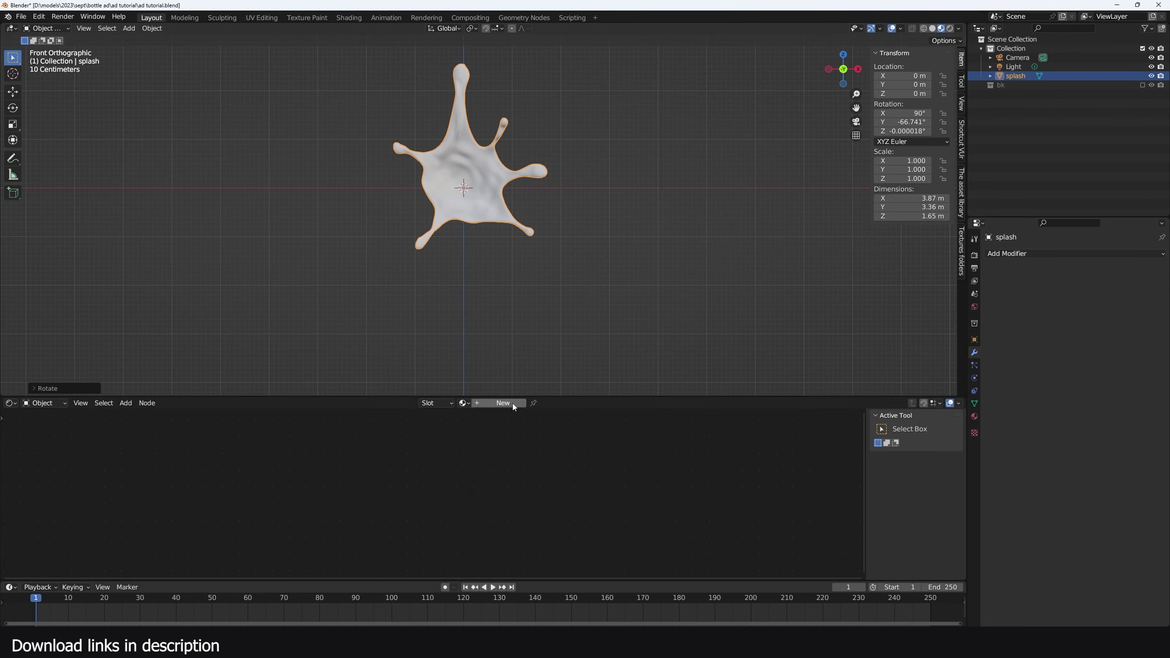
Create a glossy chocolate material on the splash with a very dark red Base Color, Subsurface 0.064 and an orange Subsurface Color
{"action": "left_click", "coordinate": [513, 405]}
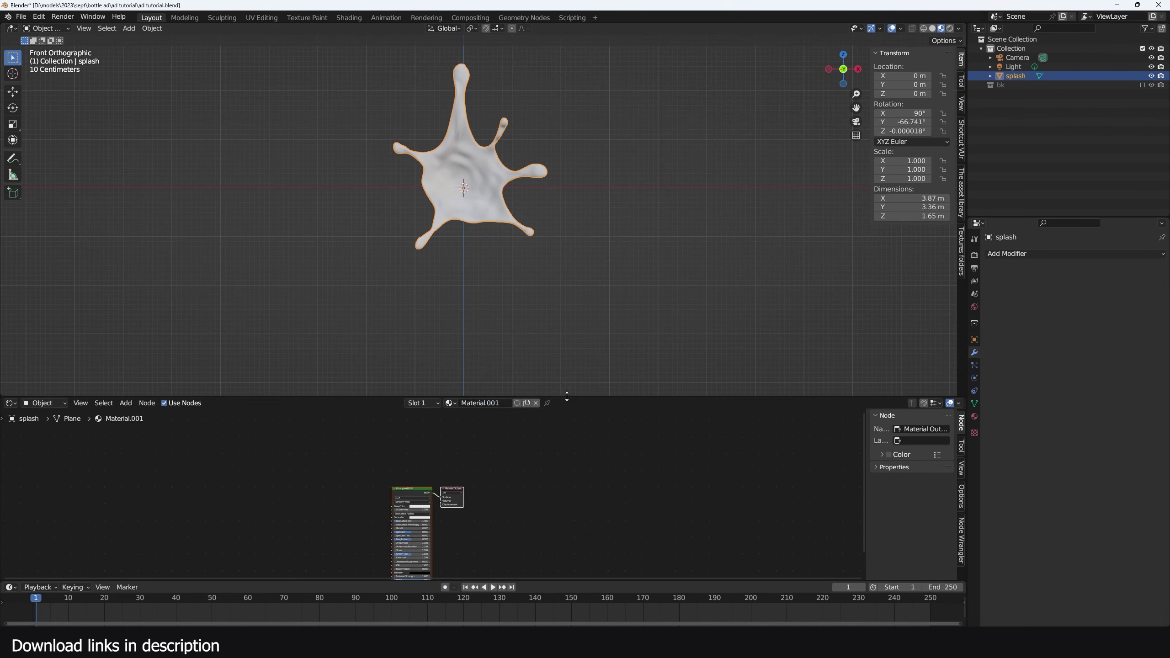
{"action": "left_click_drag", "start_coordinate": [567, 396], "coordinate": [580, 355]}
{"action": "scroll", "coordinate": [438, 476], "scroll_direction": "up", "scroll_amount": 4}
{"action": "middle_click_drag", "start_coordinate": [438, 476], "coordinate": [553, 417]}
{"action": "scroll", "coordinate": [553, 417], "scroll_direction": "up", "scroll_amount": 5}
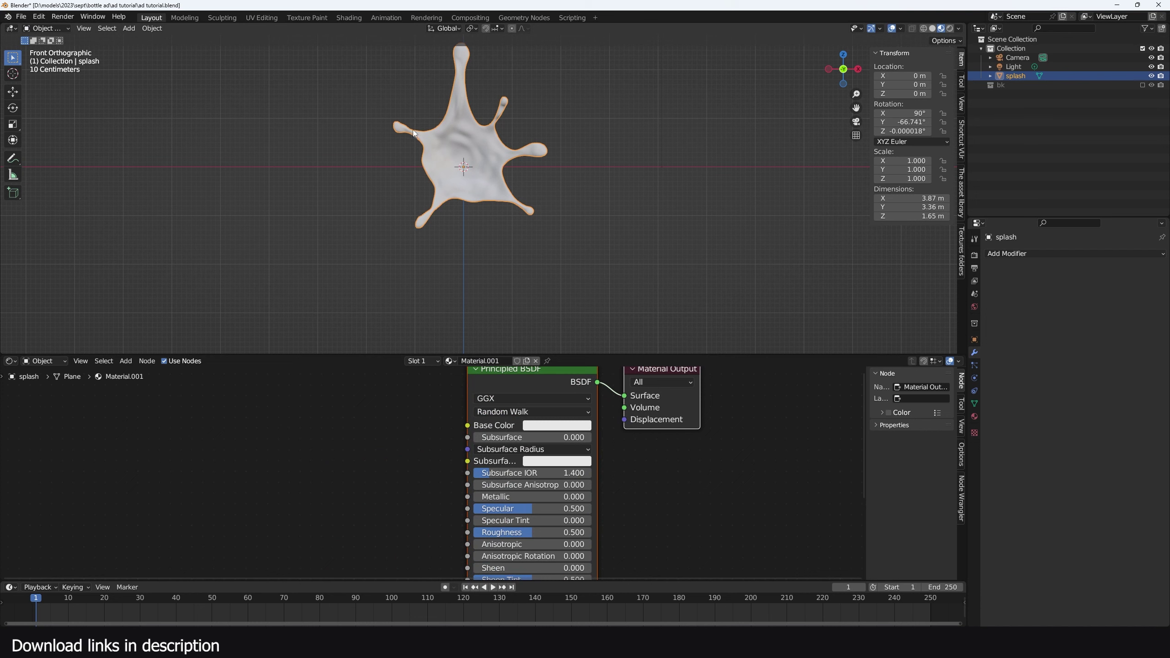
{"action": "scroll", "coordinate": [412, 130], "scroll_direction": "up", "scroll_amount": 3}
{"action": "left_click", "coordinate": [557, 426]}
{"action": "left_click", "coordinate": [567, 344]}
{"action": "left_click", "coordinate": [616, 336]}
{"action": "middle_click_drag", "start_coordinate": [666, 305], "coordinate": [549, 299]}
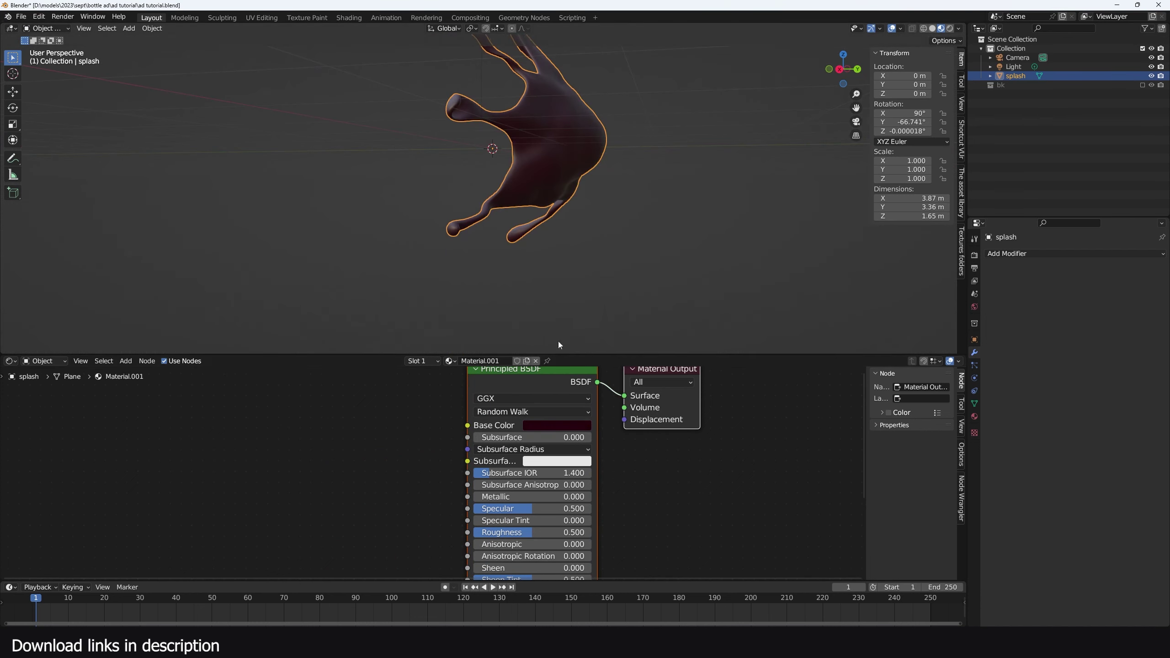
{"action": "middle_click_drag", "start_coordinate": [589, 431], "coordinate": [616, 400]}
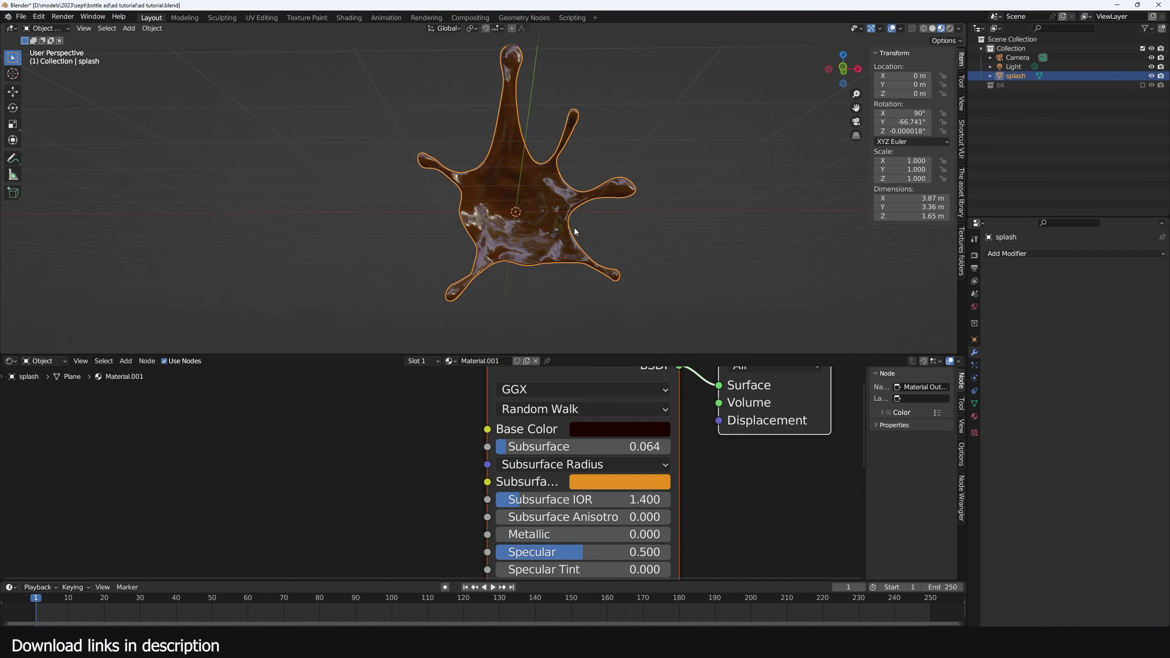
Duplicate the chocolate splash, rotate the copy, scale it to 0.535 on Z and place it in front of the original
{"action": "key", "text": "KP_1"}
{"action": "scroll", "coordinate": [517, 186], "scroll_direction": "up", "scroll_amount": 2}
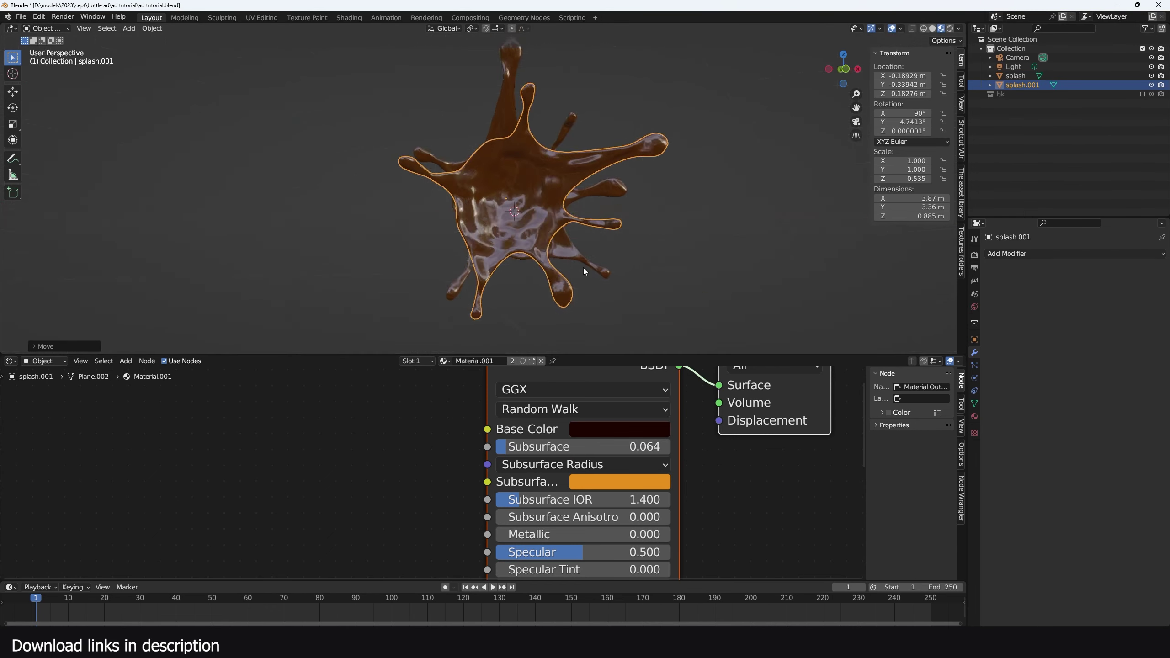
{"action": "middle_click_drag", "start_coordinate": [583, 267], "coordinate": [532, 285]}
Give the front splash its own milk material with a pinkish-white Base Color and a peach Subsurface Color
{"action": "scroll", "coordinate": [531, 286], "scroll_direction": "up", "scroll_amount": 3}
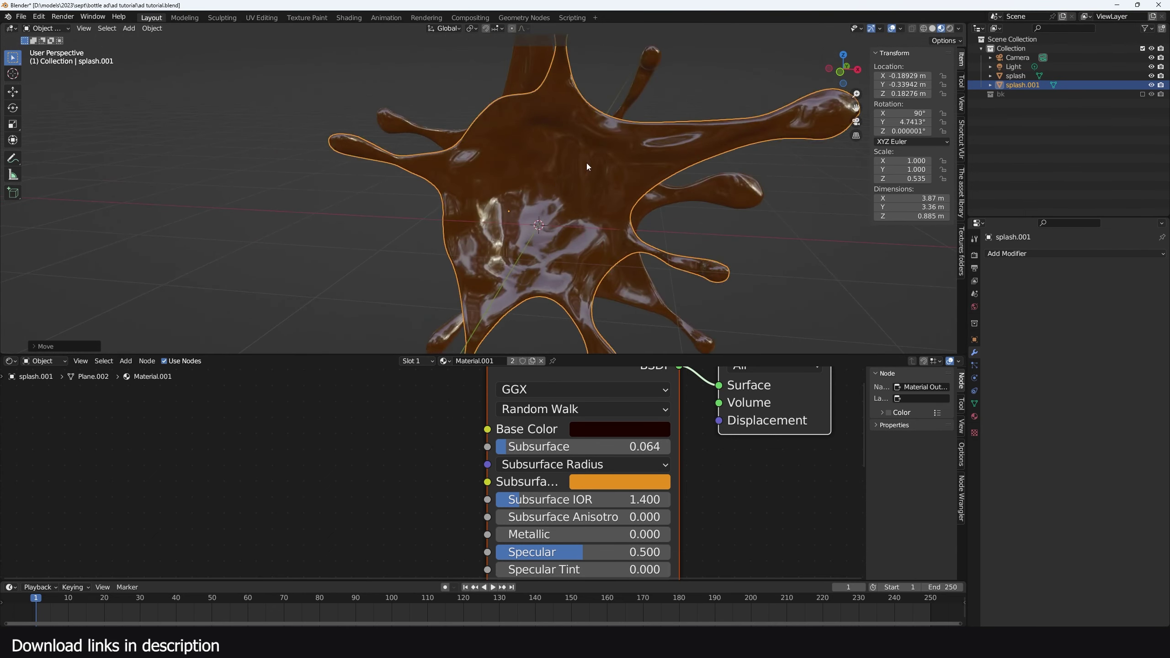
{"action": "scroll", "coordinate": [569, 174], "scroll_direction": "down", "scroll_amount": 4}
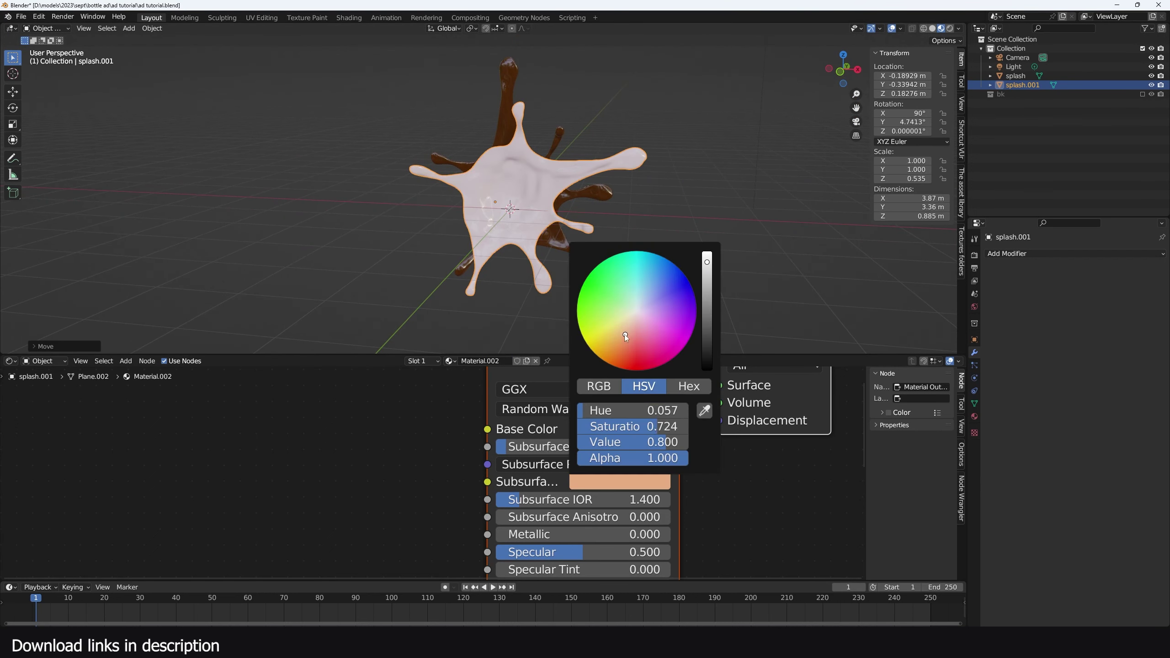
{"action": "middle_click_drag", "start_coordinate": [552, 159], "coordinate": [581, 174]}
Set up a rendered camera view with World strength 0.000, and add the bottle asset from the asset library
{"action": "key", "text": "KP_0"}
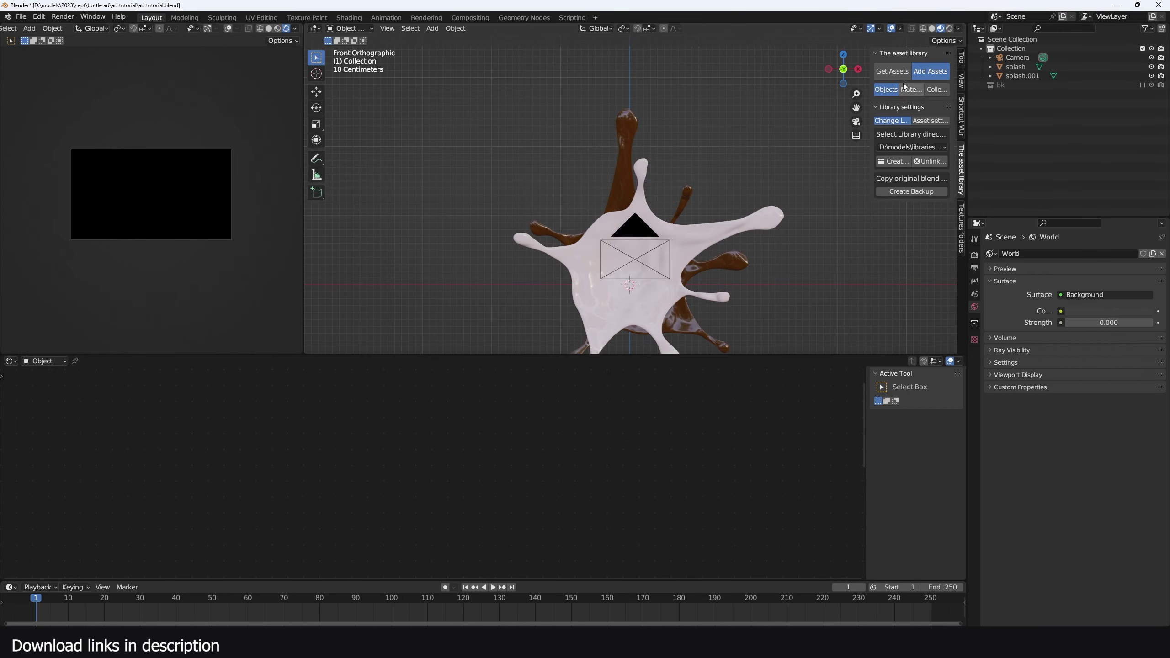
{"action": "left_click", "coordinate": [883, 72]}
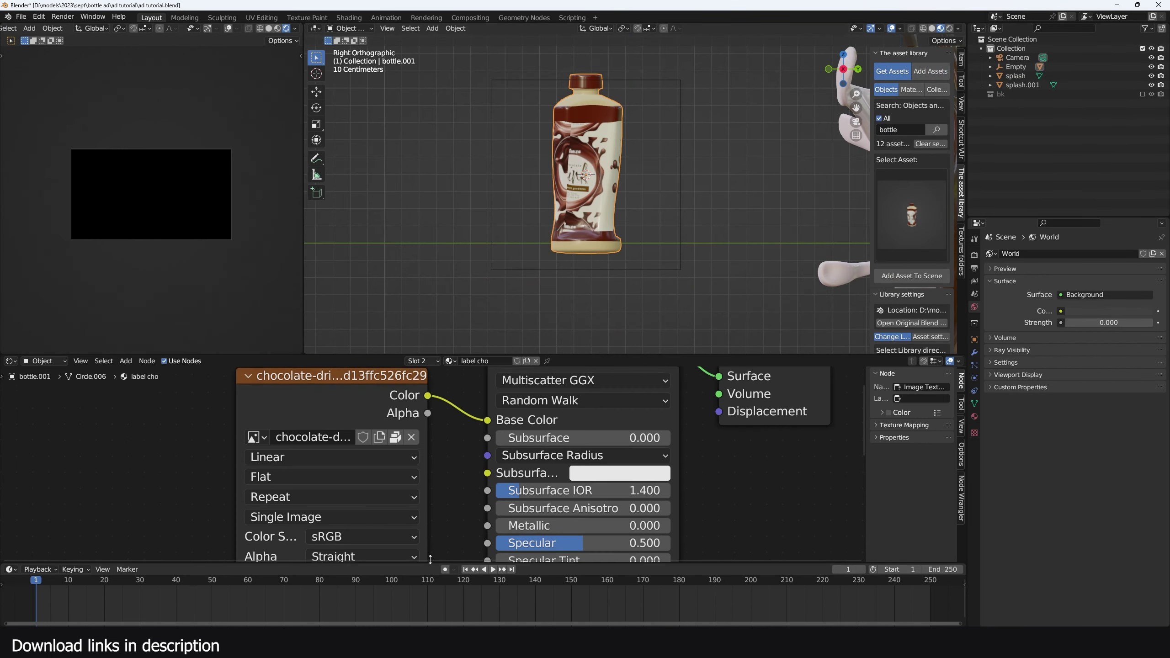
{"action": "middle_click_drag", "start_coordinate": [576, 180], "coordinate": [627, 176]}
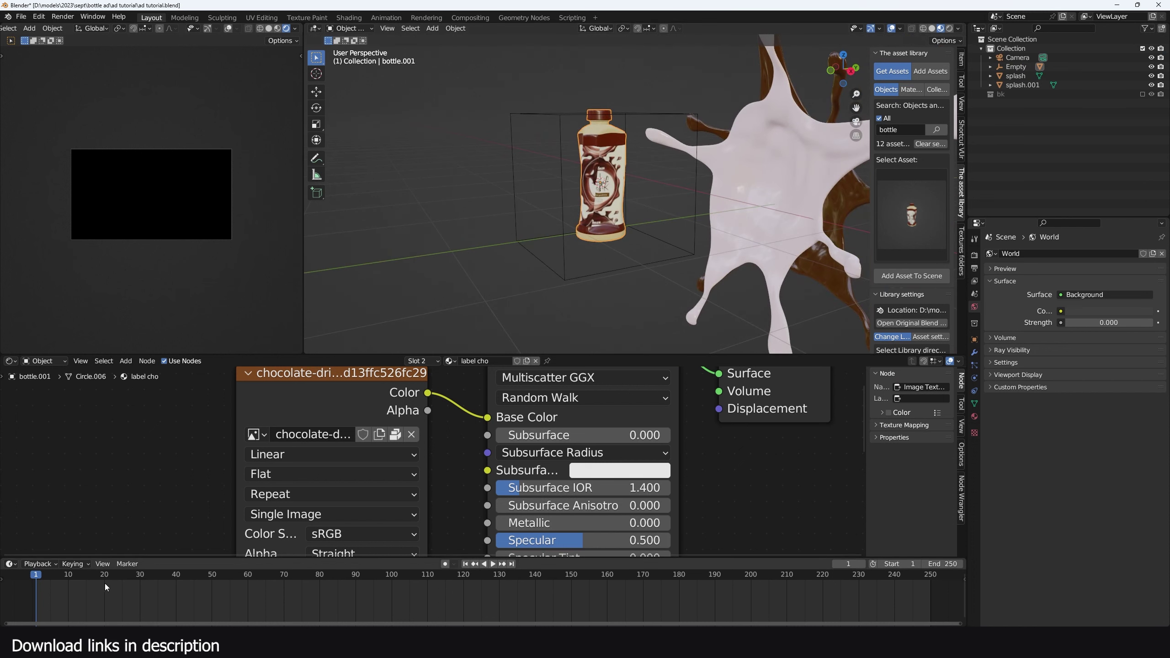
Animate the bottle's rotation from frame 1 to about frame 120 with automatic keying, and turn automatic keying off
{"action": "left_click", "coordinate": [446, 564]}
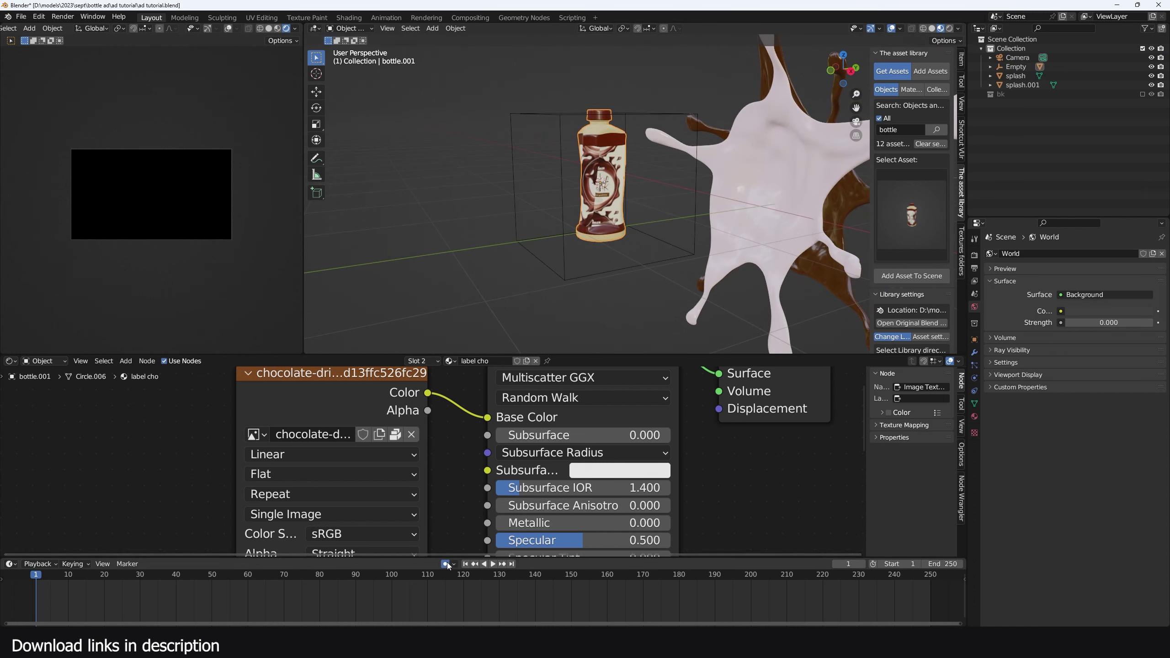
{"action": "key", "text": "r"}
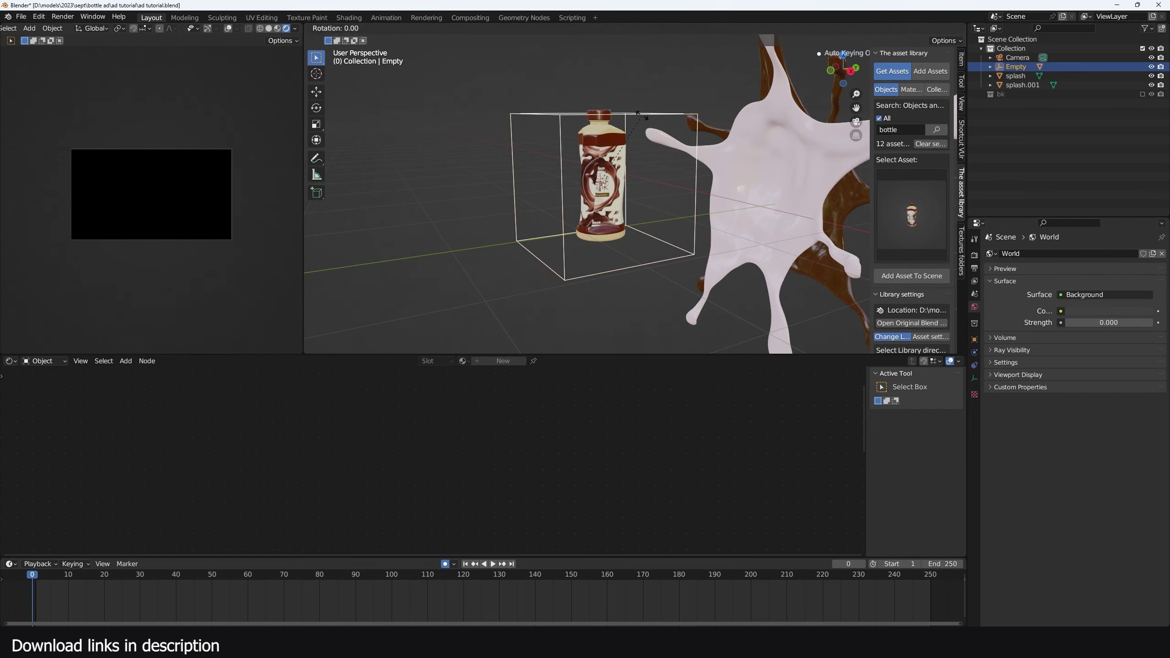
{"action": "right_click", "coordinate": [641, 113]}
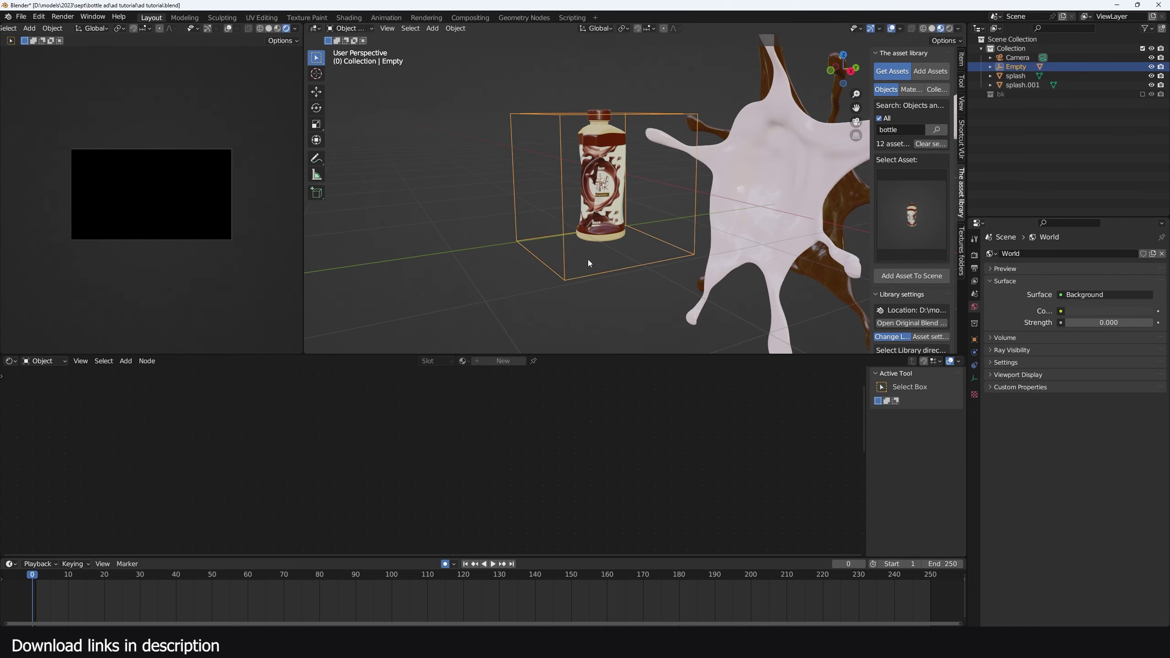
{"action": "left_click", "coordinate": [445, 563]}
Tilt the bottle's Empty in the side view and move it into place in front of the splashes
{"action": "key", "text": "r"}
{"action": "left_click", "coordinate": [737, 144]}
{"action": "key", "text": "KP_3"}
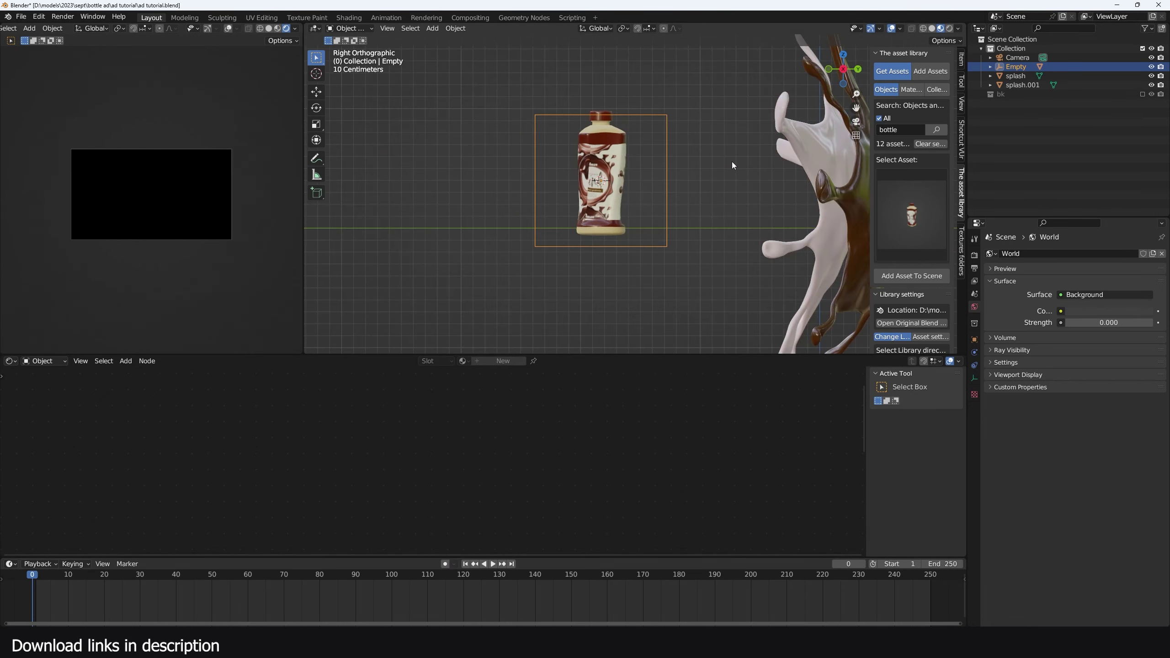
{"action": "middle_click_drag", "start_coordinate": [811, 144], "coordinate": [728, 140], "text": "shift"}
{"action": "scroll", "coordinate": [696, 146], "scroll_direction": "up", "scroll_amount": 2}
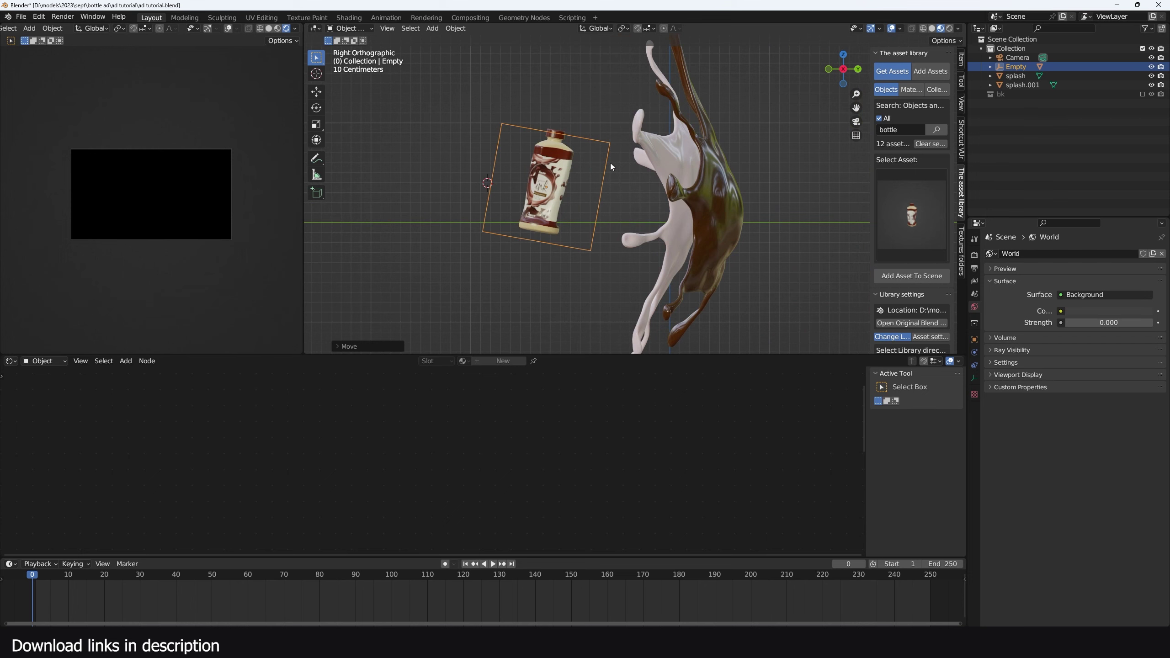
Examine how the bottle and the two splashes sit relative to each other from the side and in perspective
{"action": "scroll", "coordinate": [611, 163], "scroll_direction": "up", "scroll_amount": 3}
{"action": "scroll", "coordinate": [755, 157], "scroll_direction": "down", "scroll_amount": 1}
{"action": "scroll", "coordinate": [755, 158], "scroll_direction": "down", "scroll_amount": 1}
{"action": "middle_click_drag", "start_coordinate": [755, 157], "coordinate": [694, 170], "text": "shift"}
{"action": "left_click", "coordinate": [691, 170]}
{"action": "left_click", "coordinate": [662, 166]}
{"action": "left_click", "coordinate": [683, 194]}
{"action": "scroll", "coordinate": [660, 165], "scroll_direction": "down", "scroll_amount": 2}
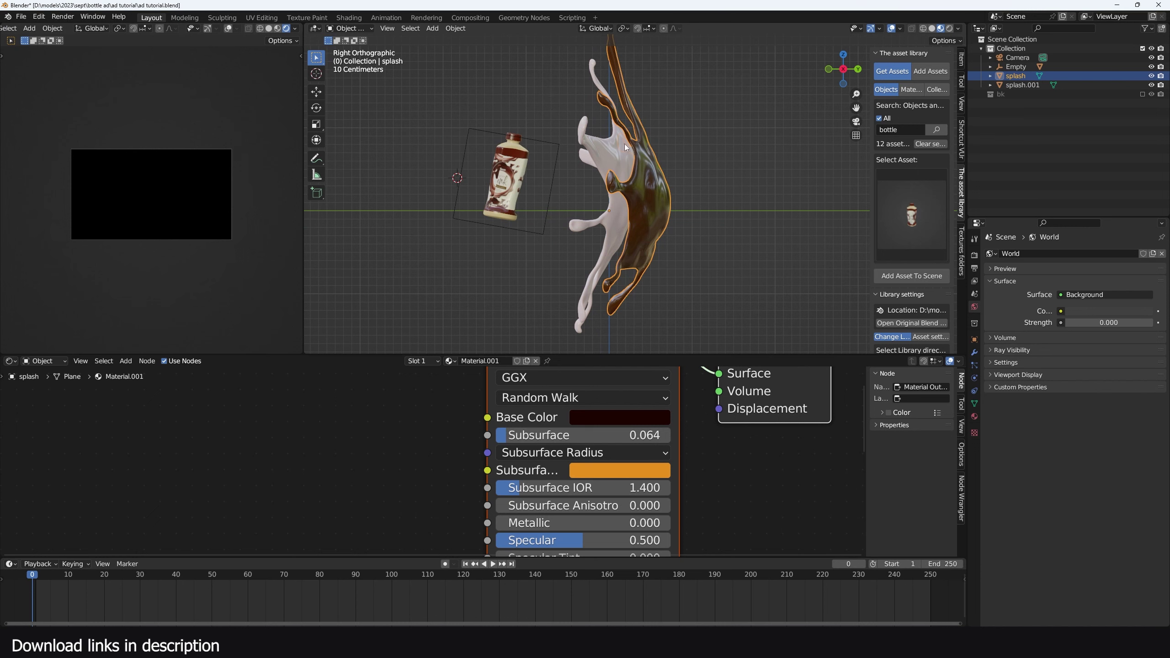
{"action": "scroll", "coordinate": [571, 164], "scroll_direction": "down", "scroll_amount": 1}
{"action": "middle_click_drag", "start_coordinate": [571, 165], "coordinate": [627, 168]}
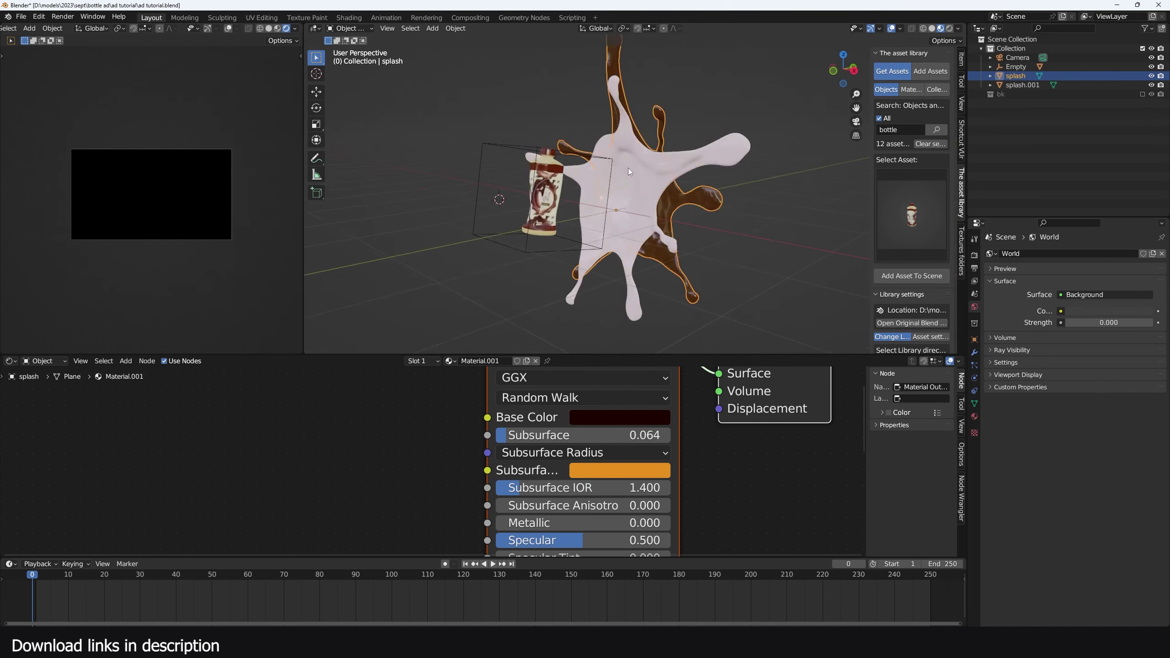
{"action": "scroll", "coordinate": [627, 168], "scroll_direction": "up", "scroll_amount": 3}
{"action": "left_click", "coordinate": [636, 158]}
{"action": "left_click", "coordinate": [477, 191]}
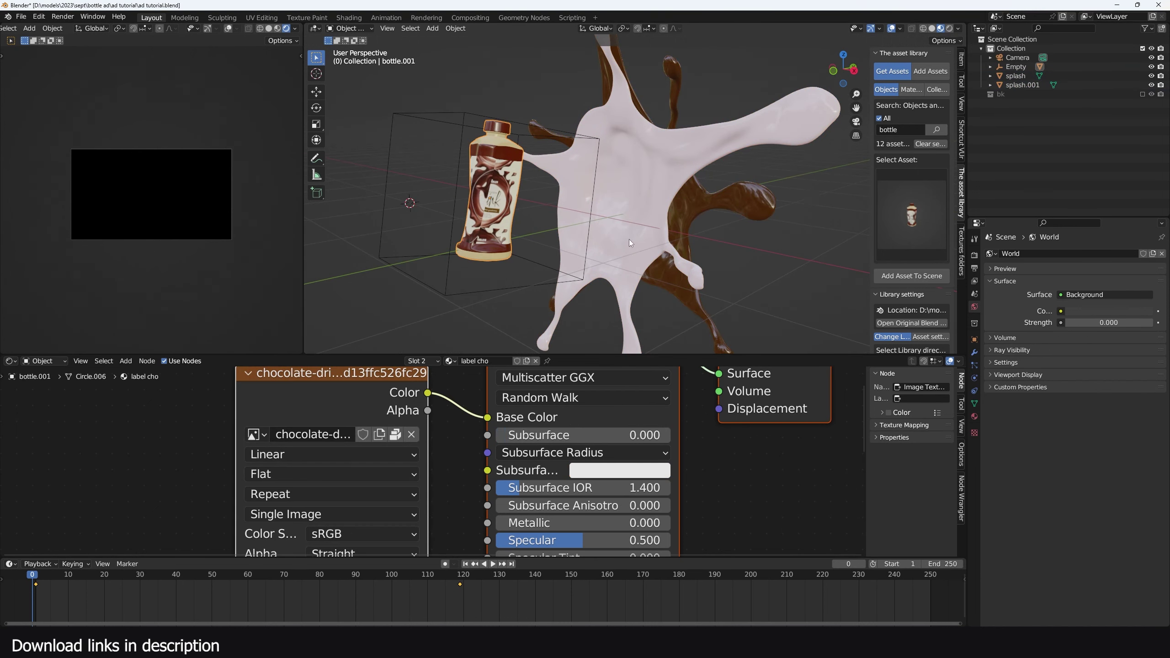
Add an area light, rotate it toward the splashes, place it behind them and set its power to 500 W
{"action": "scroll", "coordinate": [663, 225], "scroll_direction": "down", "scroll_amount": 1}
{"action": "key", "text": "KP_3"}
{"action": "key", "text": "shift+a"}
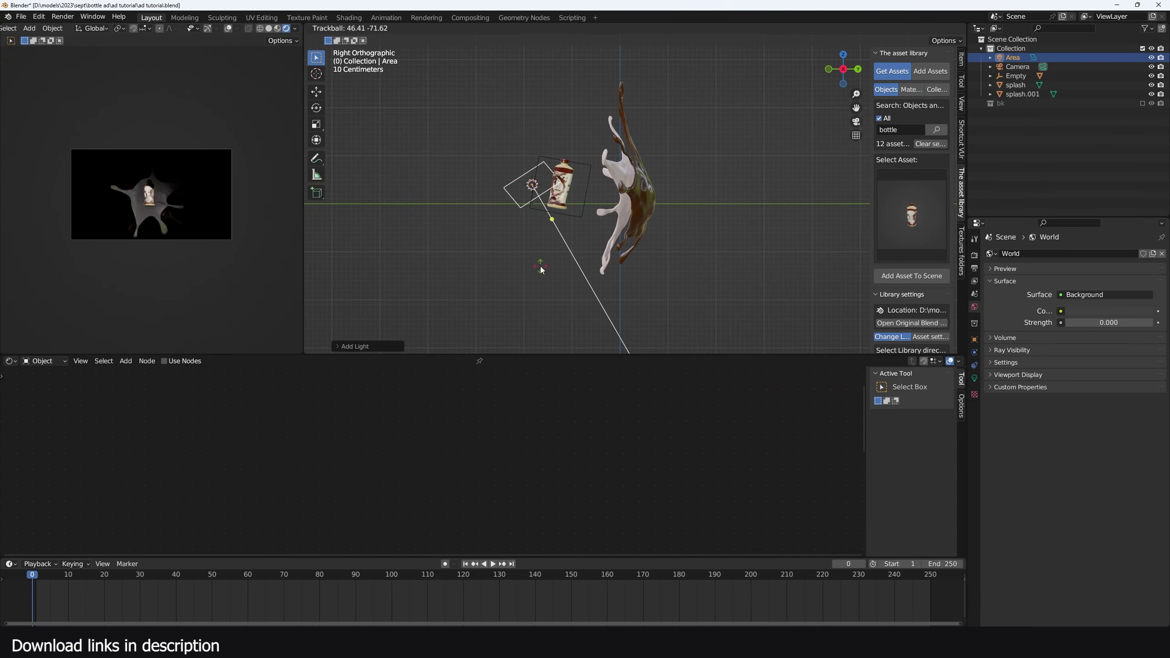
{"action": "key", "text": "r"}
{"action": "left_click", "coordinate": [494, 314]}
{"action": "key", "text": "g"}
{"action": "left_click", "coordinate": [689, 183]}
{"action": "key", "text": "g"}
{"action": "left_click", "coordinate": [682, 195]}
{"action": "left_click", "coordinate": [975, 378]}
Adjust the Subsurface amount in the chocolate splash's material and move the area light up behind the splashes
{"action": "scroll", "coordinate": [618, 222], "scroll_direction": "up", "scroll_amount": 4}
{"action": "middle_click_drag", "start_coordinate": [617, 222], "coordinate": [726, 190]}
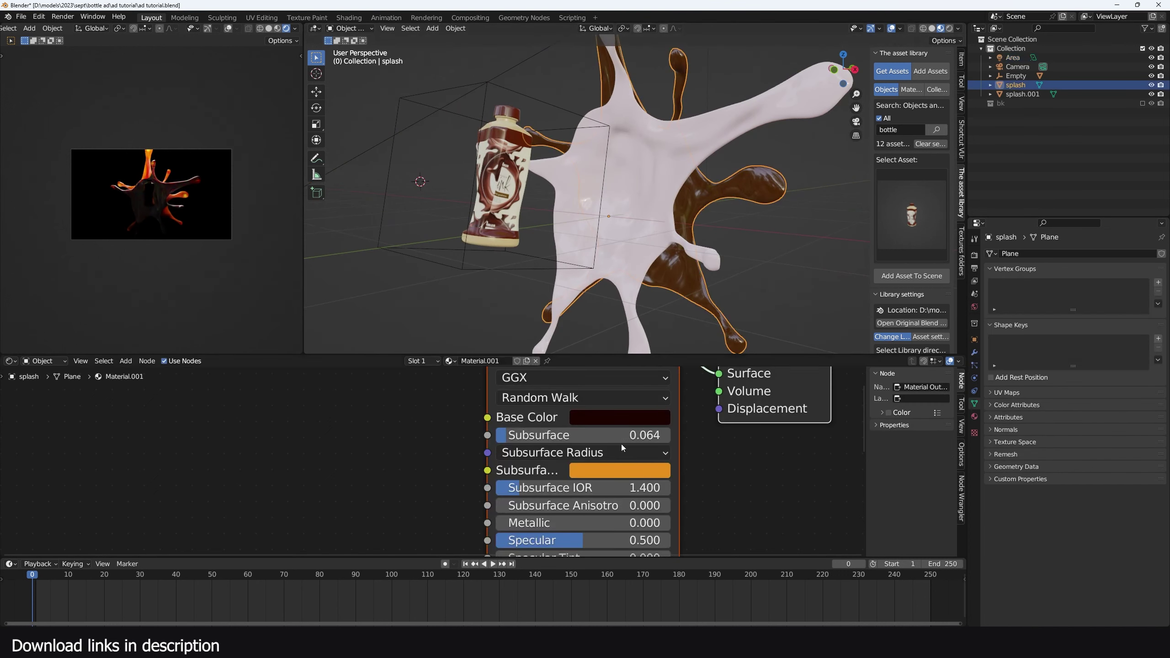
{"action": "left_click_drag", "start_coordinate": [534, 437], "coordinate": [541, 435]}
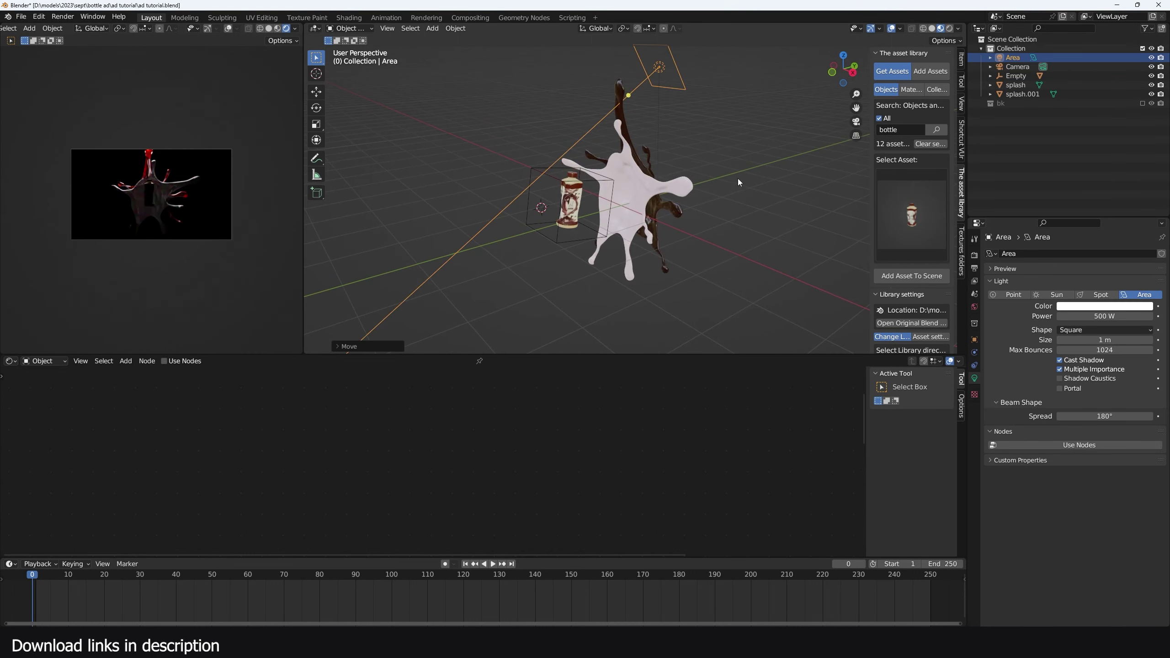
Create a new light linking collection for the area light, identify the milk splash object and reselect the light
{"action": "scroll", "coordinate": [620, 142], "scroll_direction": "up", "scroll_amount": 5}
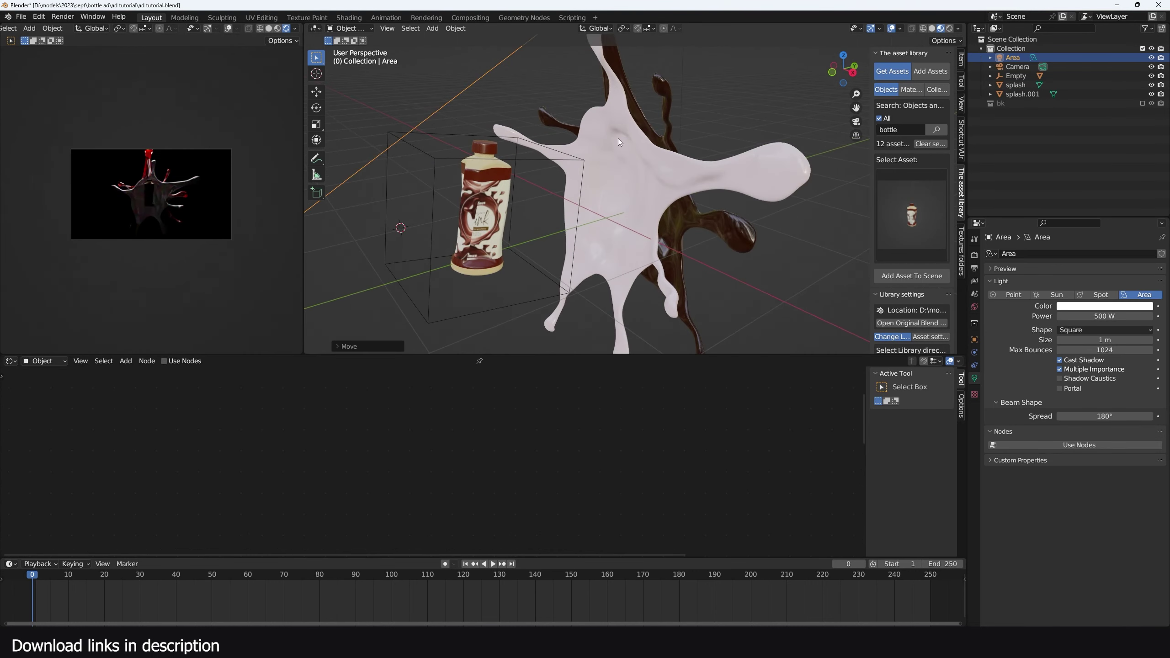
{"action": "left_click", "coordinate": [975, 340]}
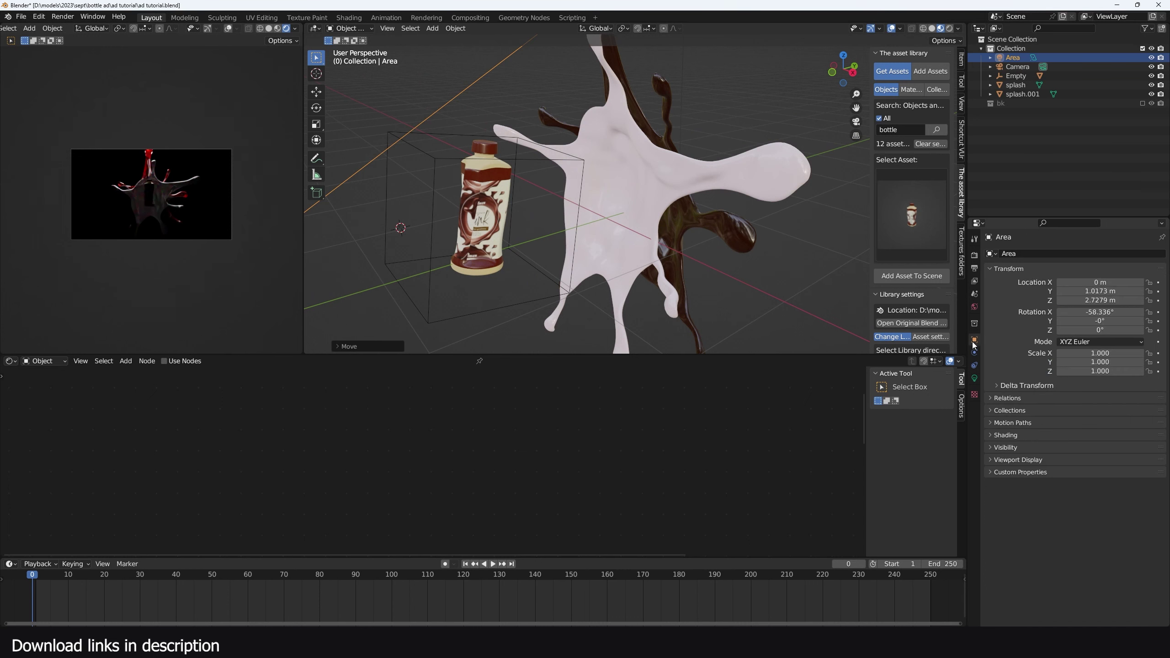
{"action": "left_click", "coordinate": [1006, 435]}
{"action": "left_click", "coordinate": [1021, 457]}
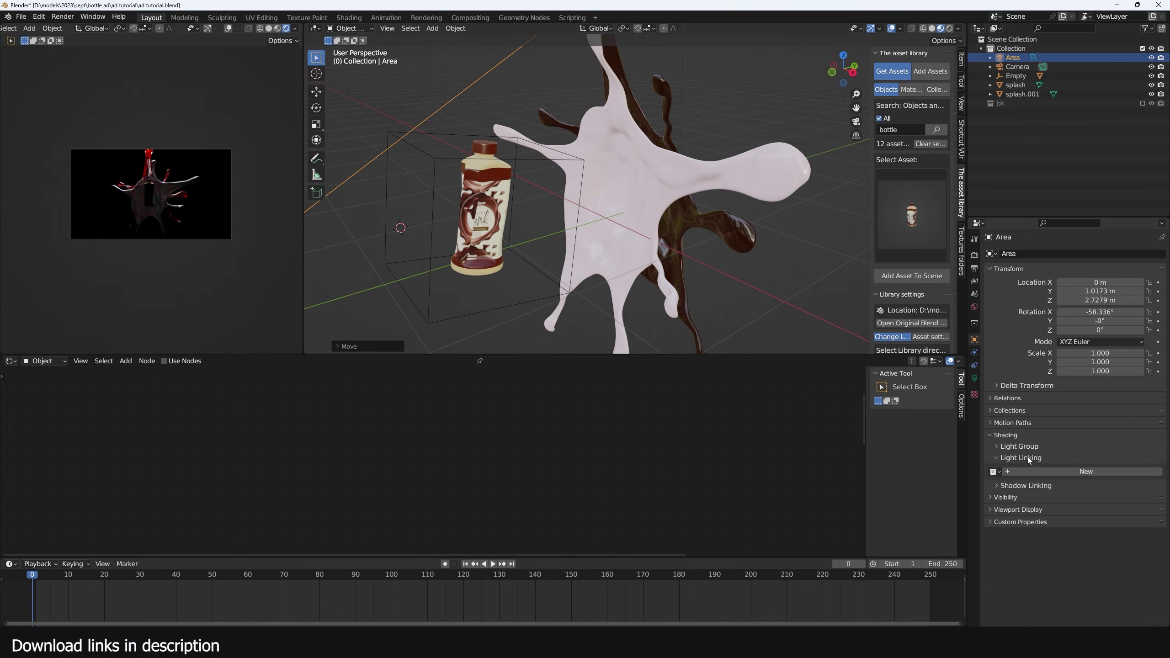
{"action": "left_click", "coordinate": [1068, 472]}
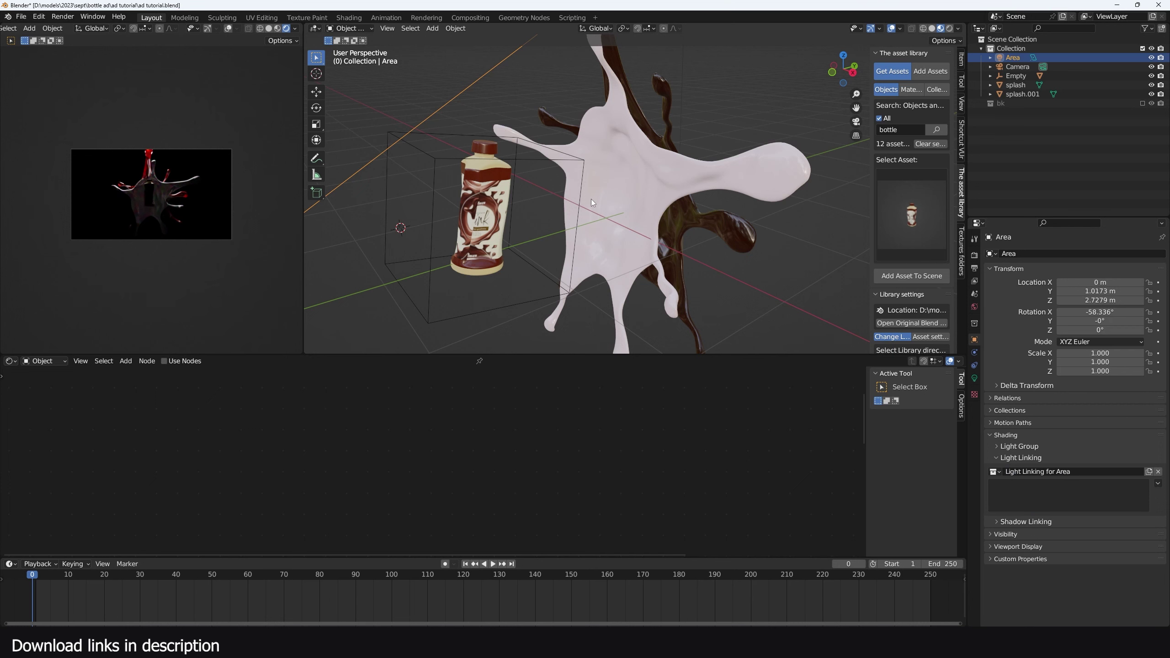
{"action": "left_click", "coordinate": [685, 168]}
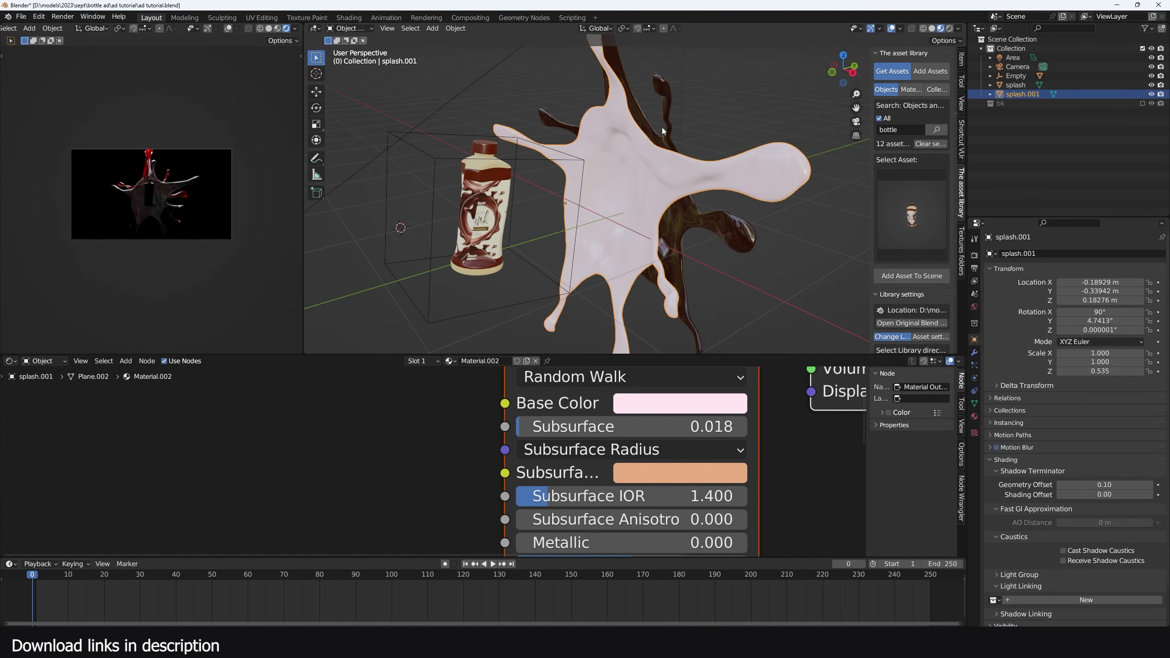
{"action": "left_click", "coordinate": [516, 71]}
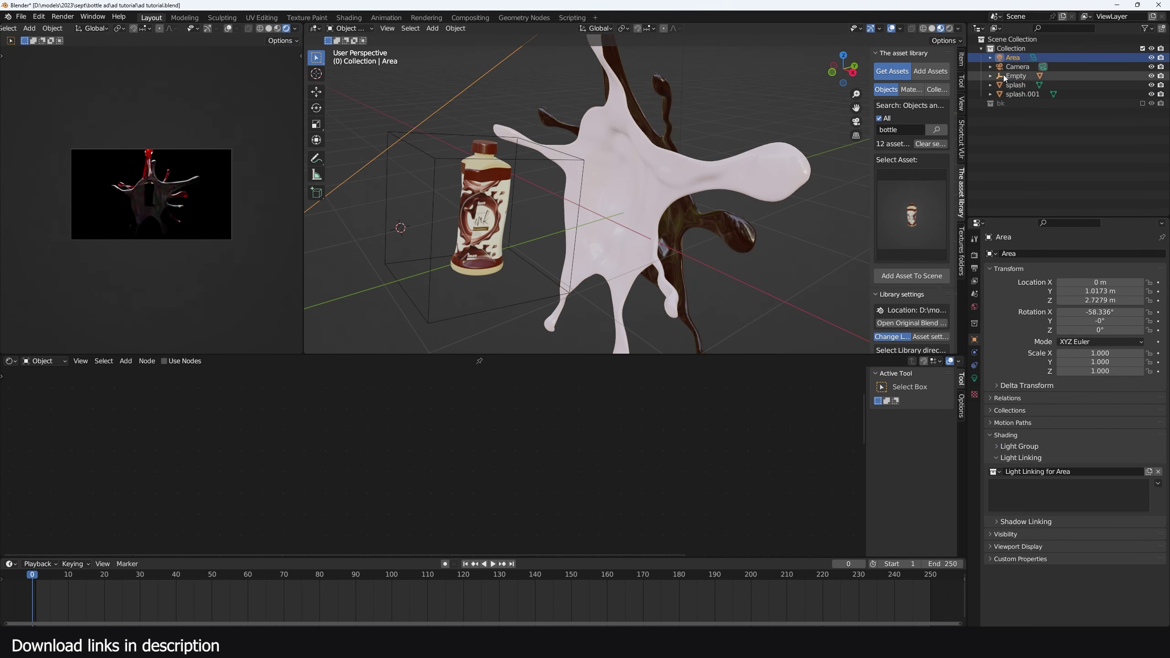
Add bottle.001 to the area light's light linking collection and exclude the bottle from that light
{"action": "left_click_drag", "start_coordinate": [1013, 88], "coordinate": [1011, 481]}
{"action": "left_click_drag", "start_coordinate": [1022, 94], "coordinate": [1033, 497]}
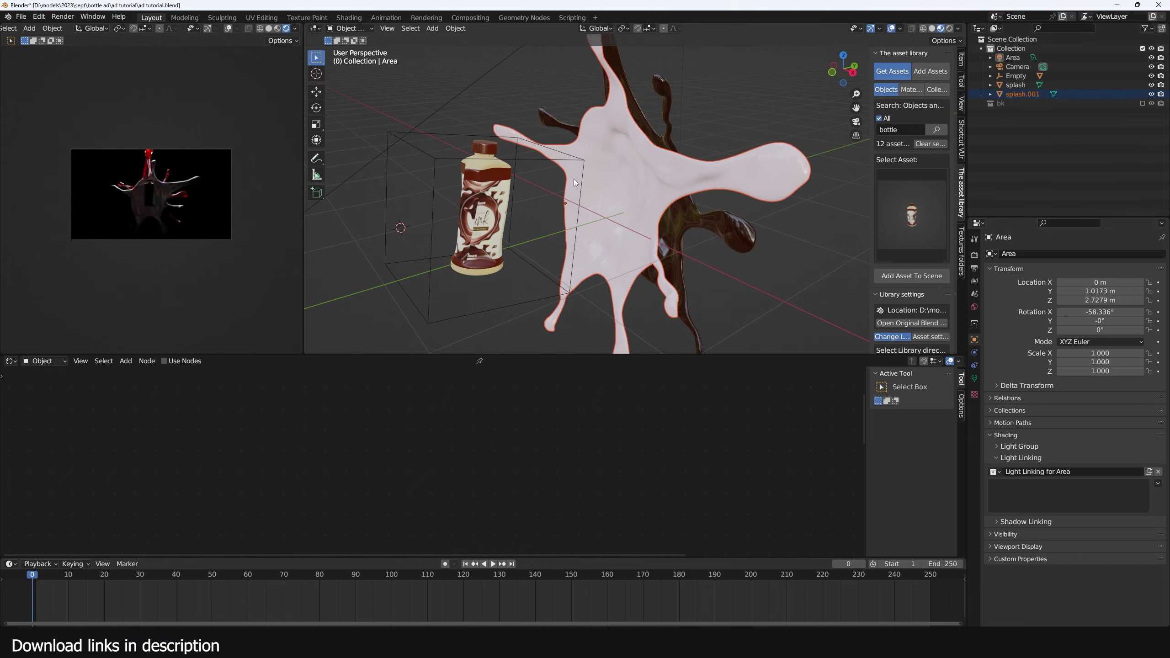
{"action": "left_click", "coordinate": [487, 213]}
{"action": "left_click", "coordinate": [656, 135]}
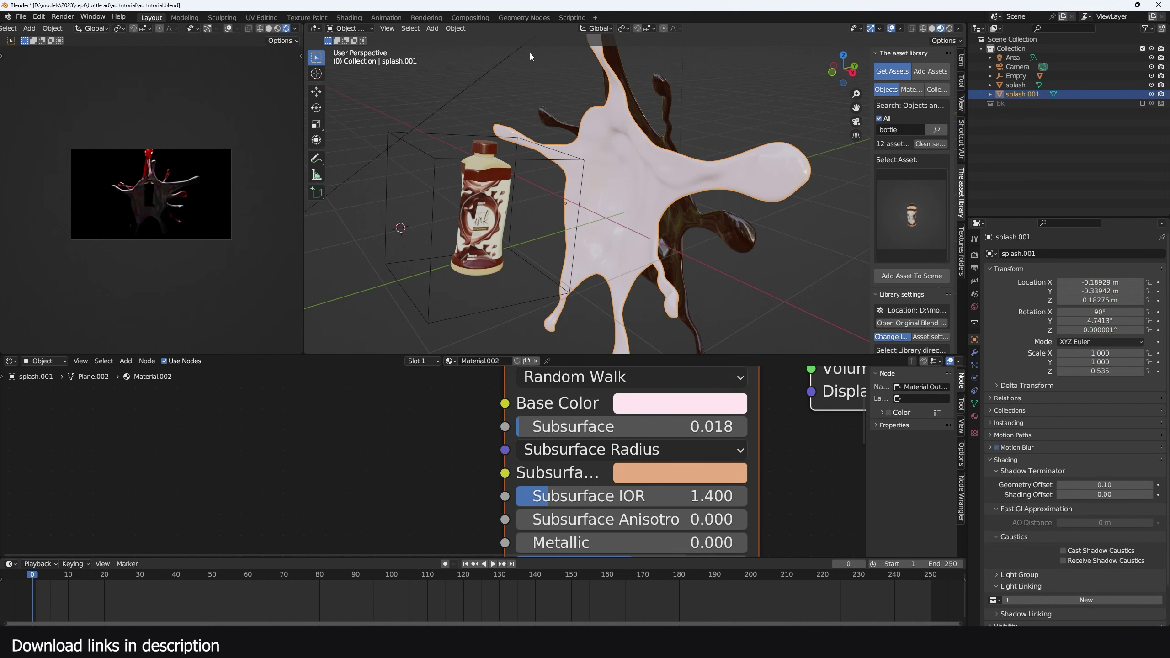
{"action": "left_click", "coordinate": [510, 56]}
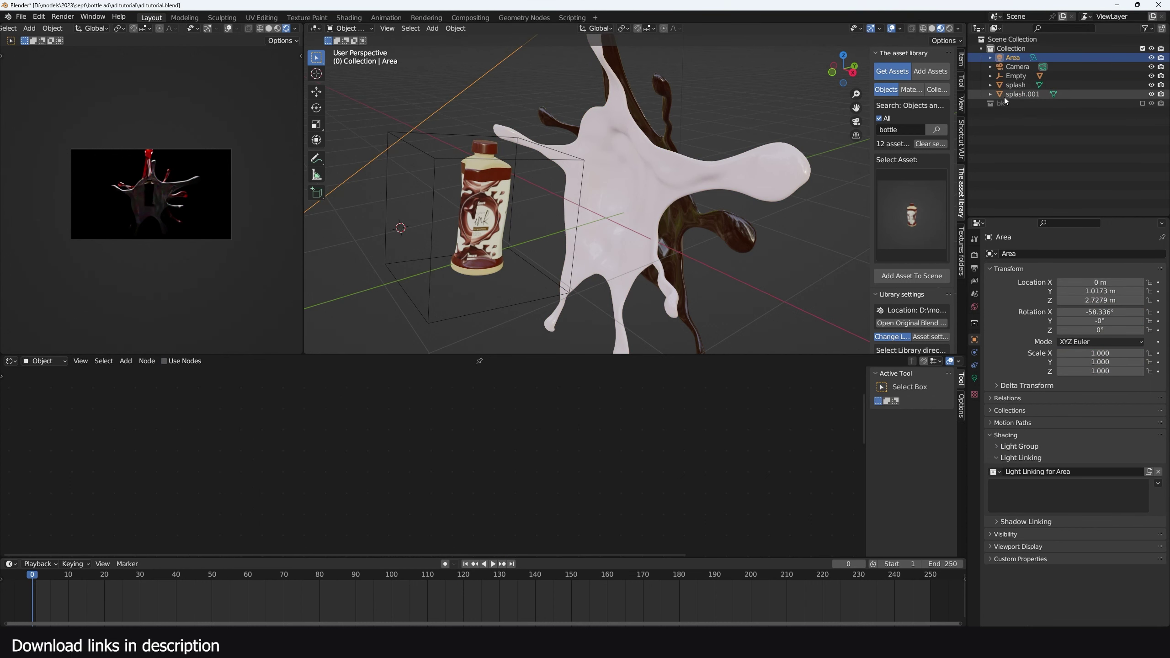
{"action": "left_click", "coordinate": [990, 76]}
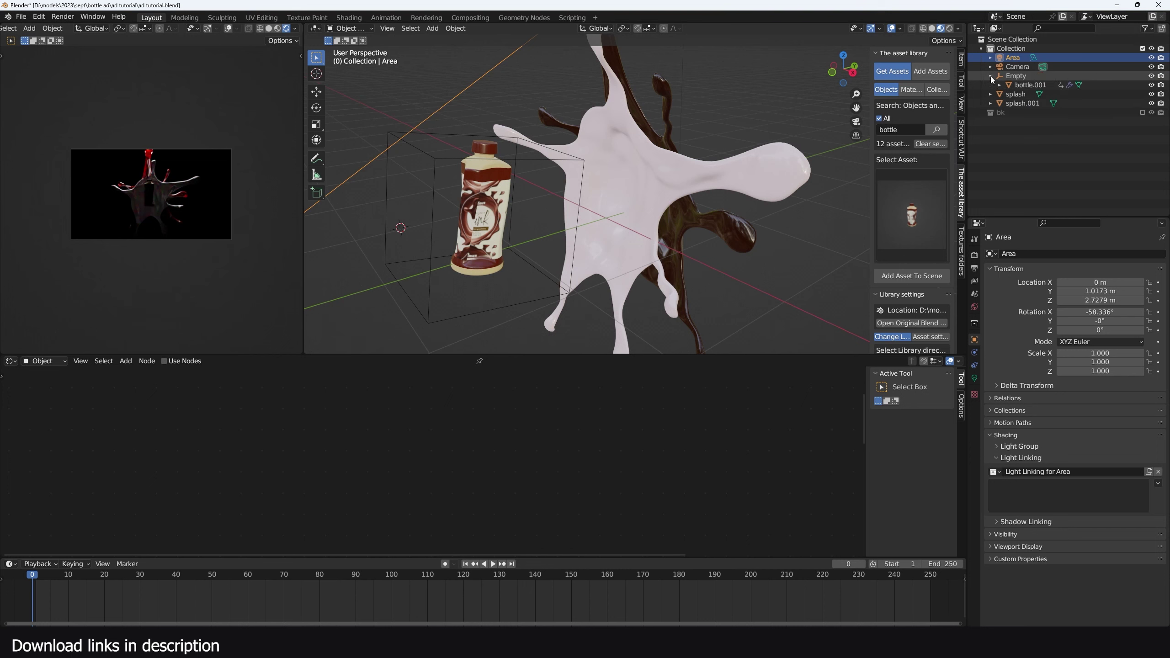
{"action": "left_click_drag", "start_coordinate": [1024, 85], "coordinate": [1051, 492]}
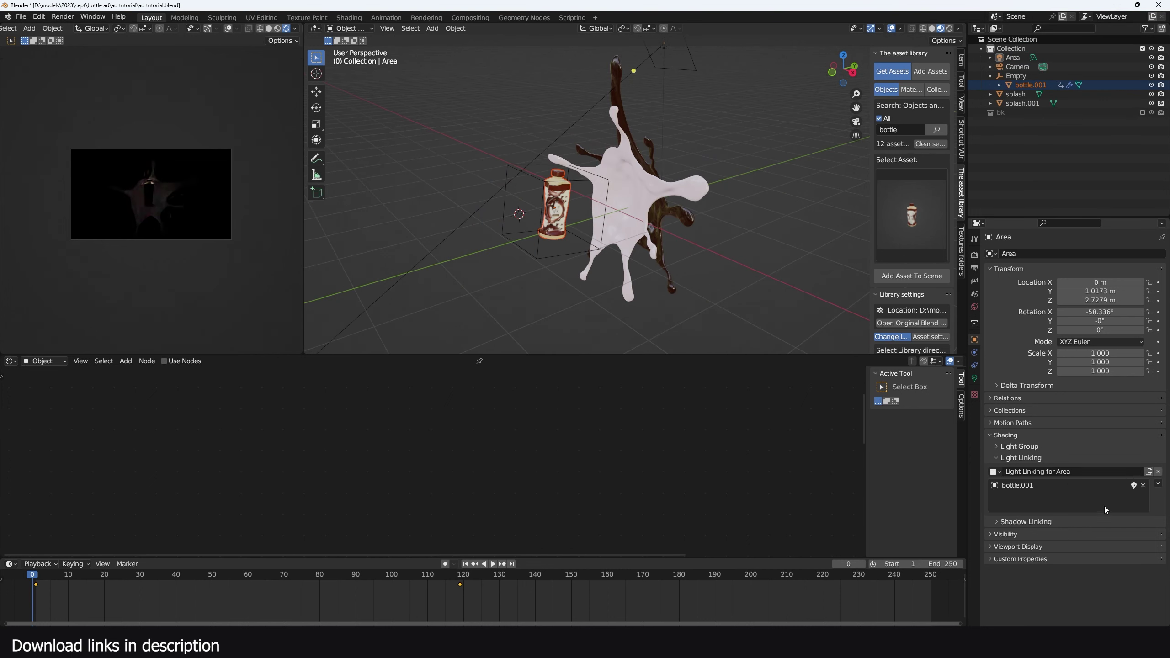
{"action": "left_click", "coordinate": [1134, 487]}
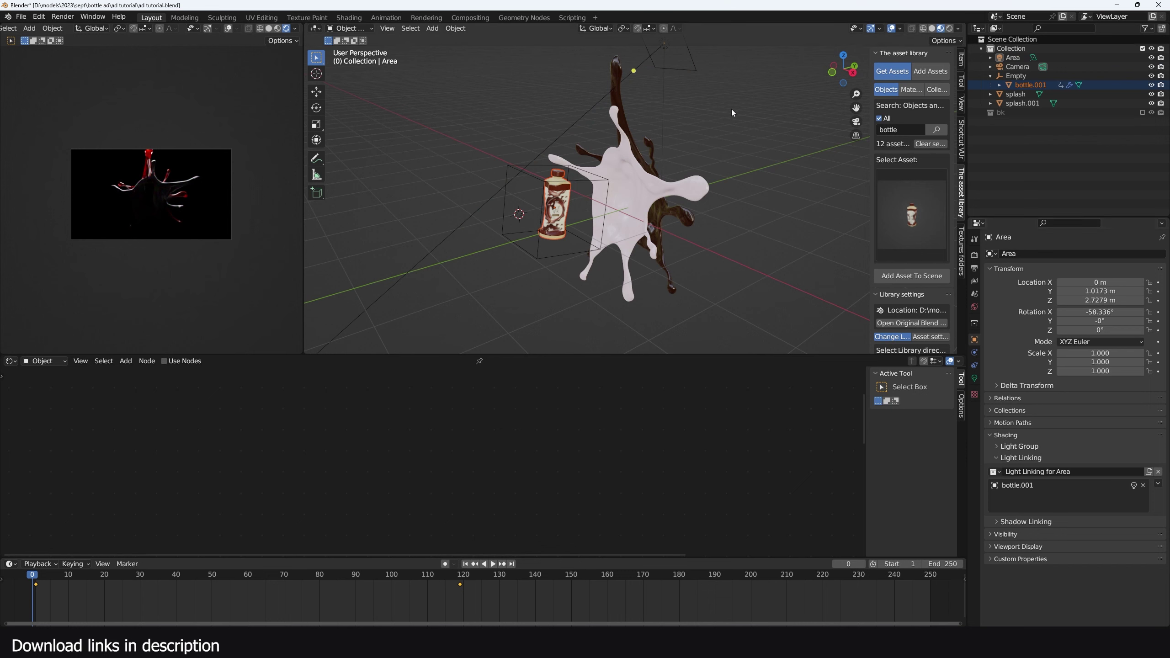
Try the area light in front of the splashes, rotated to about 42° on X and moved above the bottle
{"action": "left_click", "coordinate": [658, 69]}
{"action": "key", "text": "KP_3"}
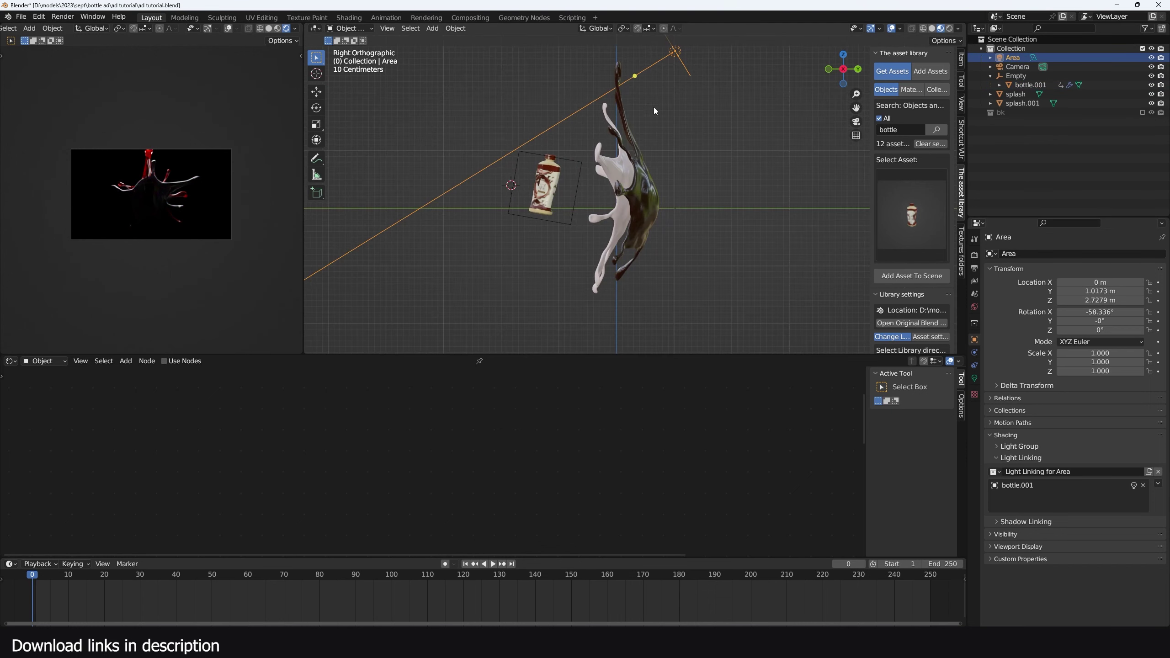
{"action": "key", "text": "r"}
{"action": "left_click", "coordinate": [729, 371]}
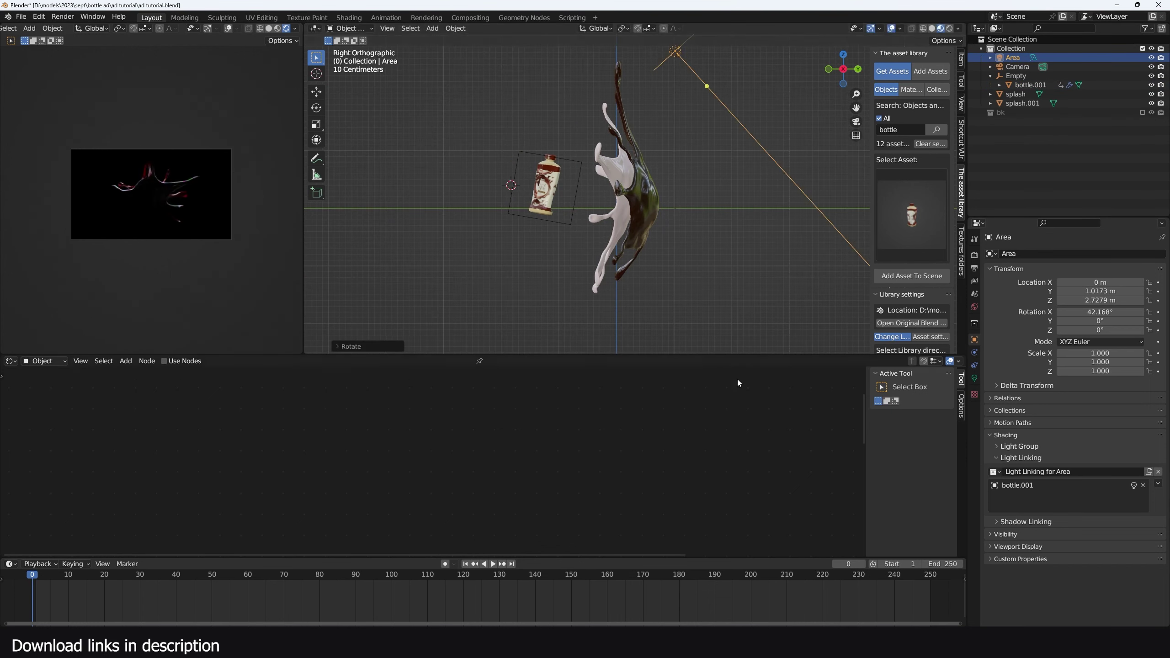
{"action": "key", "text": "g"}
{"action": "left_click", "coordinate": [490, 227]}
{"action": "scroll", "coordinate": [159, 188], "scroll_direction": "up", "scroll_amount": 3}
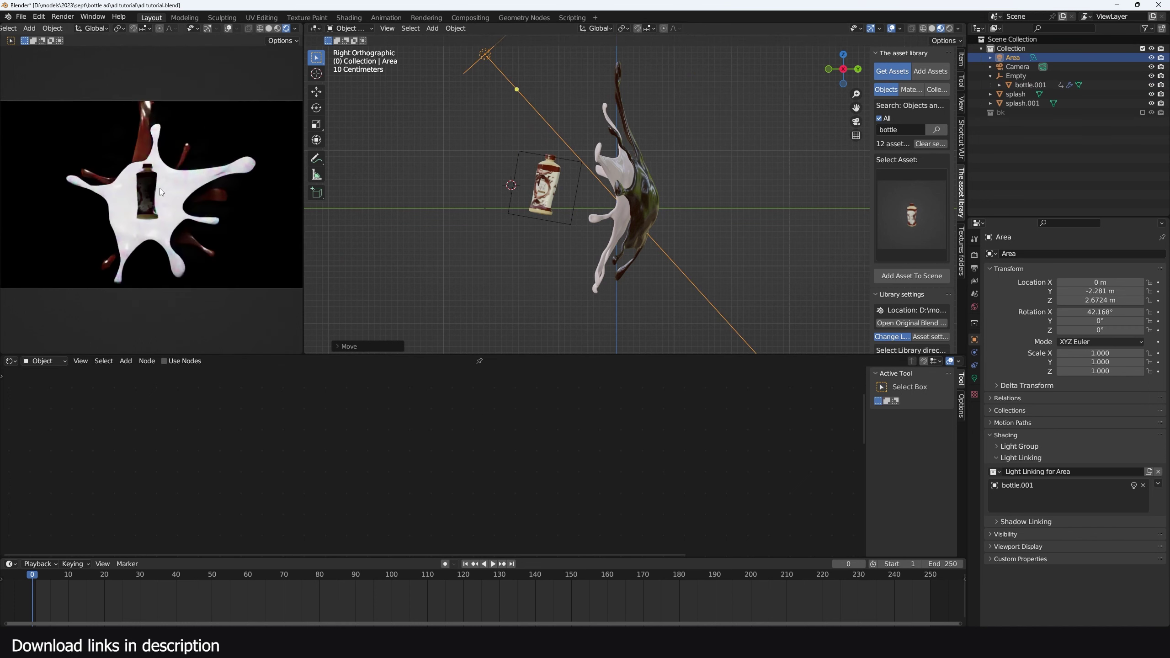
{"action": "middle_click_drag", "start_coordinate": [698, 184], "coordinate": [682, 231], "text": "shift"}
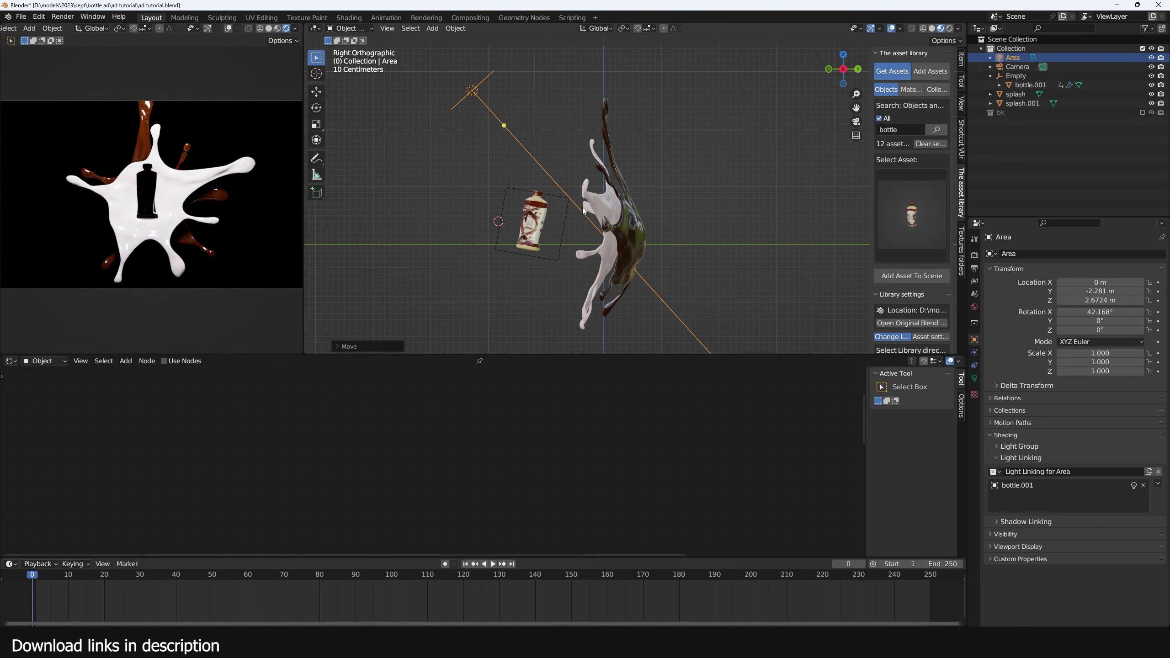
Place the area light above and behind the splashes at about Y 1.26 m, Z 2.60 m, rotated about -51° on X
{"action": "key", "text": "g"}
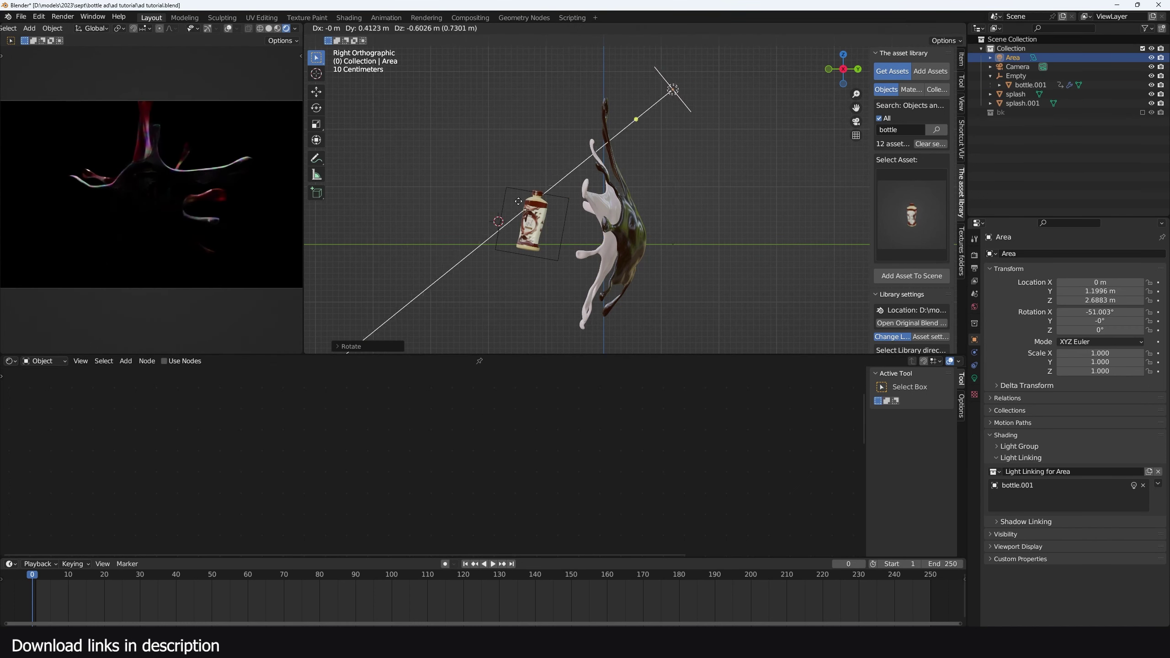
{"action": "left_click", "coordinate": [544, 210]}
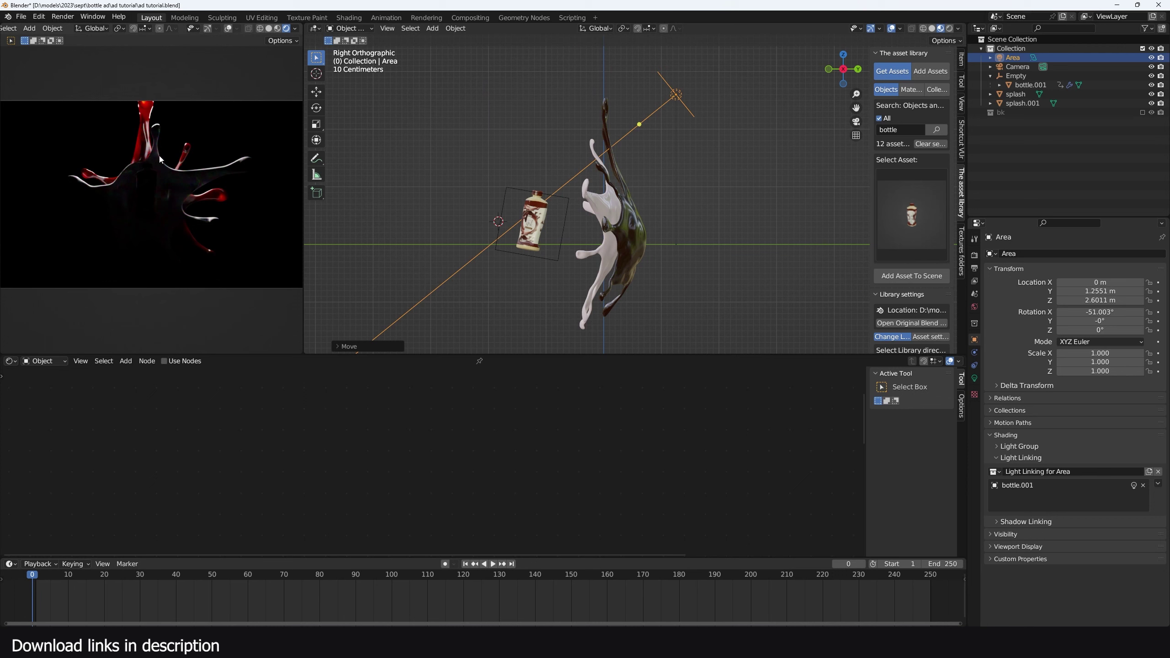
{"action": "scroll", "coordinate": [691, 236], "scroll_direction": "up", "scroll_amount": 2}
Duplicate the area light, place the copy low behind the splashes and rotate it to aim at them
{"action": "scroll", "coordinate": [691, 236], "scroll_direction": "down", "scroll_amount": 5}
{"action": "key", "text": "shift+d"}
{"action": "left_click", "coordinate": [720, 216]}
{"action": "key", "text": "r"}
{"action": "left_click", "coordinate": [714, 275]}
Duplicate the light again in top view, then rotate and move the copy to light the splashes from the side
{"action": "key", "text": "KP_7"}
{"action": "key", "text": "shift+d"}
{"action": "key", "text": "r"}
{"action": "left_click", "coordinate": [720, 276]}
{"action": "key", "text": "g"}
{"action": "left_click", "coordinate": [739, 319]}
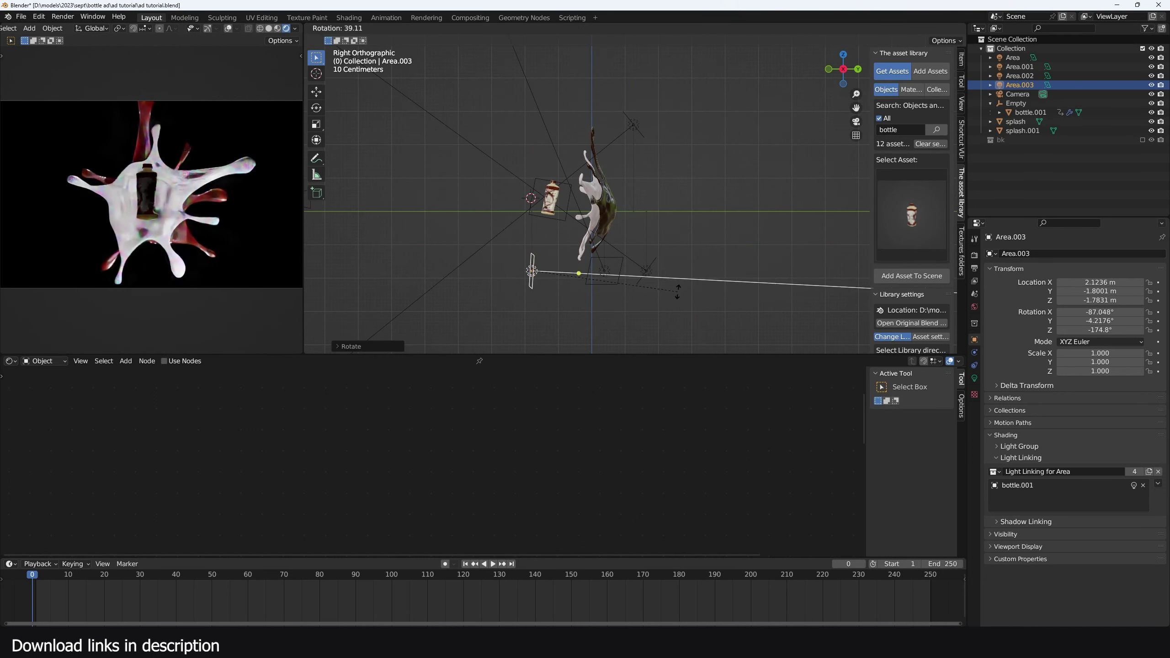
Aim Area.003 at the splashes from above and in front of the bottle, and set its power to 100 W
{"action": "left_click", "coordinate": [674, 321]}
{"action": "key", "text": "g"}
{"action": "left_click", "coordinate": [1104, 316]}
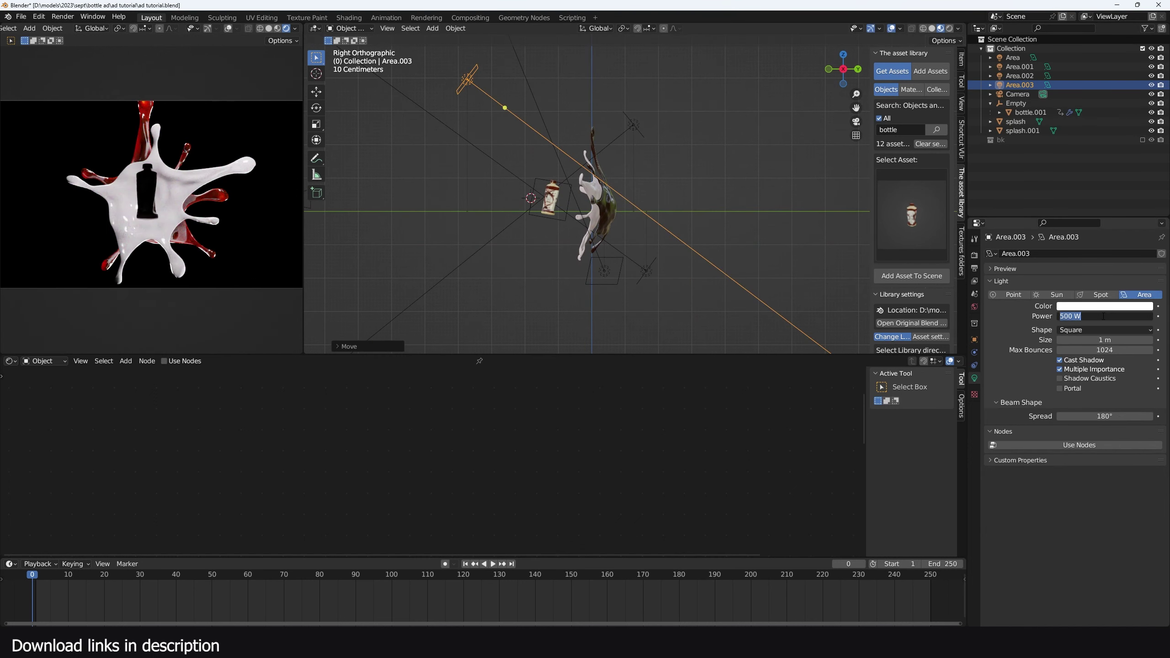
{"action": "type", "text": "100"}
{"action": "key", "text": "Return"}
Select the four area lights and move them to a new collection named "fluid lights"
{"action": "scroll", "coordinate": [682, 139], "scroll_direction": "down", "scroll_amount": 2}
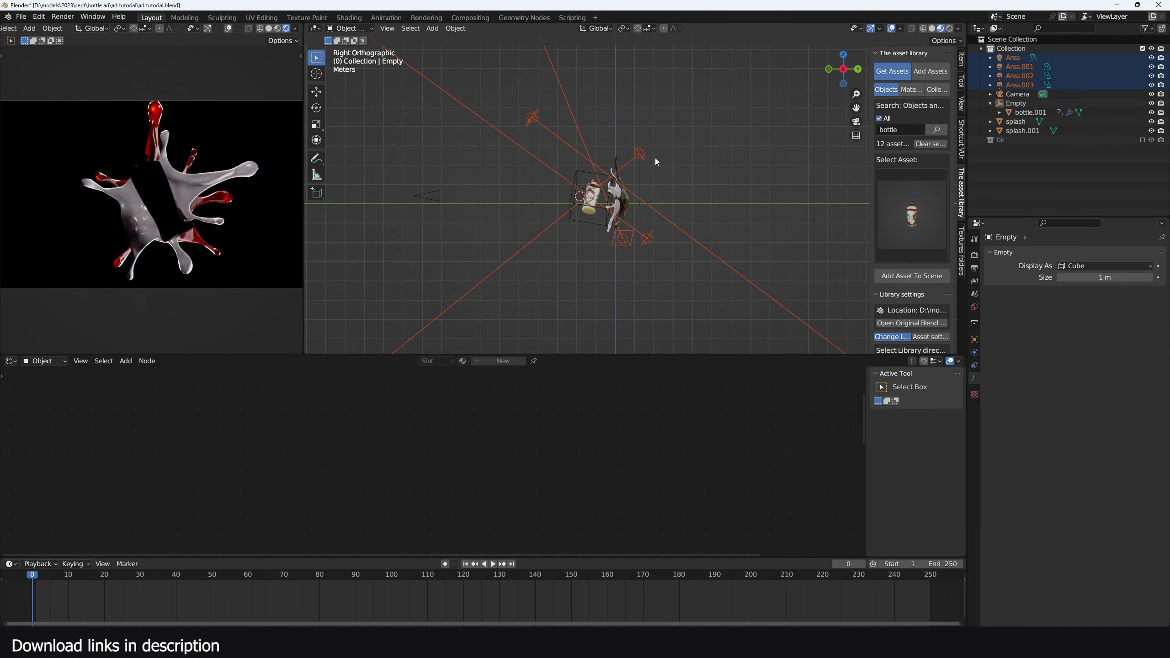
{"action": "left_click", "coordinate": [647, 158], "text": "shift"}
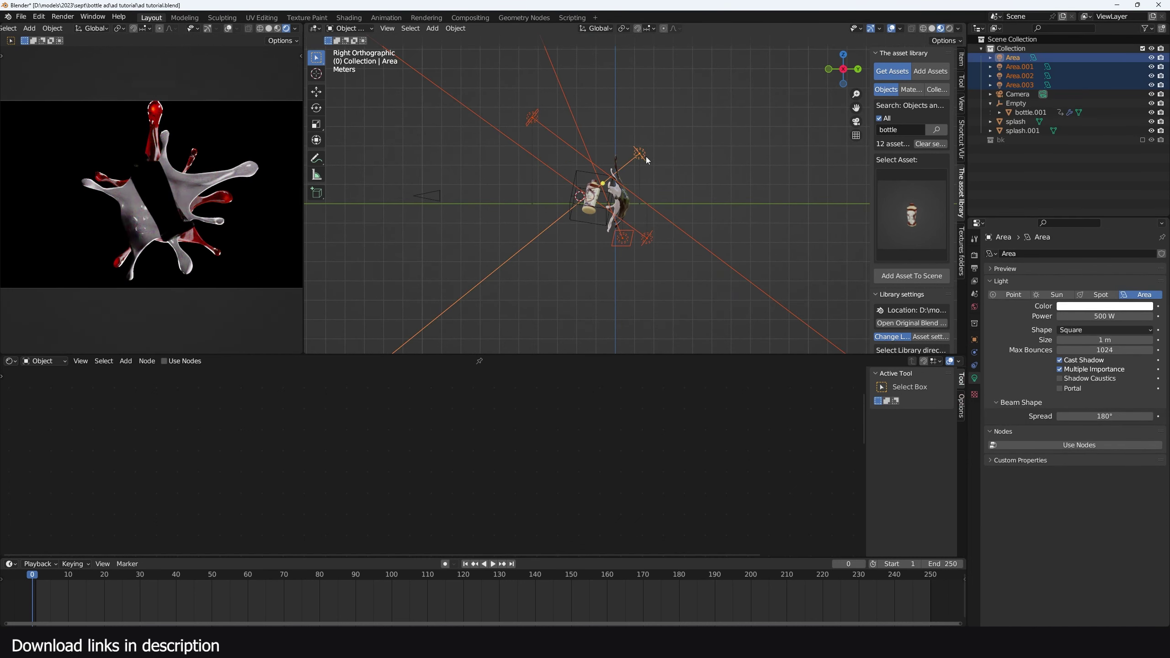
{"action": "key", "text": "m"}
{"action": "left_click", "coordinate": [644, 161]}
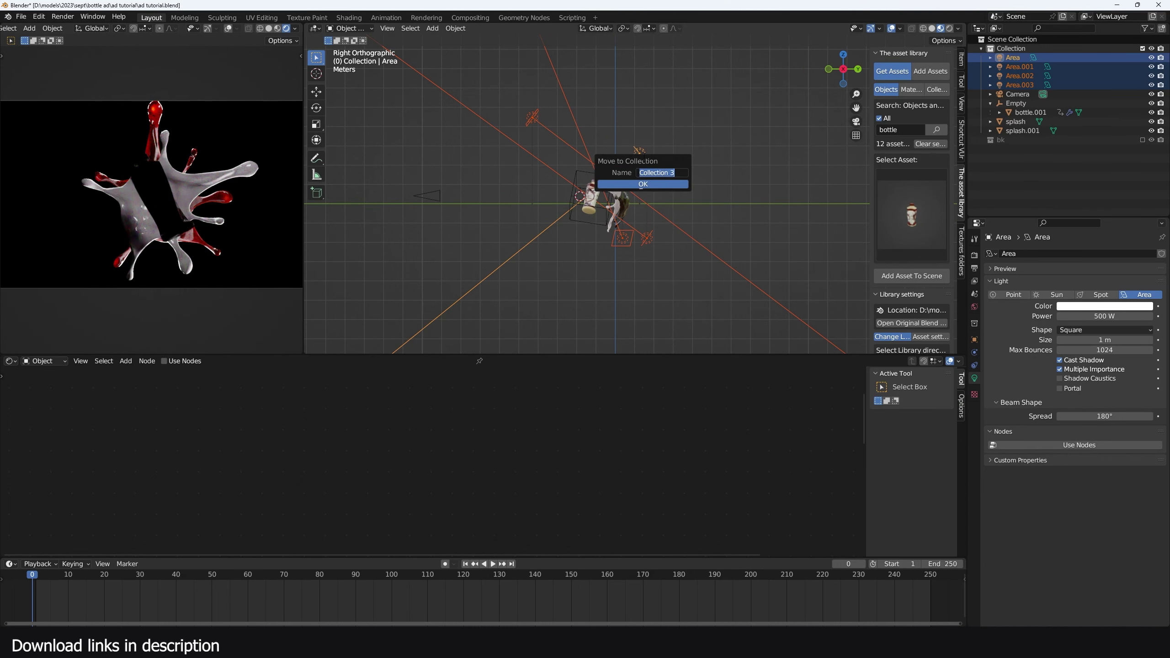
{"action": "type", "text": "fluid lights"}
{"action": "key", "text": "Return"}
Add a new area light above and in front of the bottle, tilted about 60° toward it
{"action": "scroll", "coordinate": [563, 197], "scroll_direction": "up", "scroll_amount": 8}
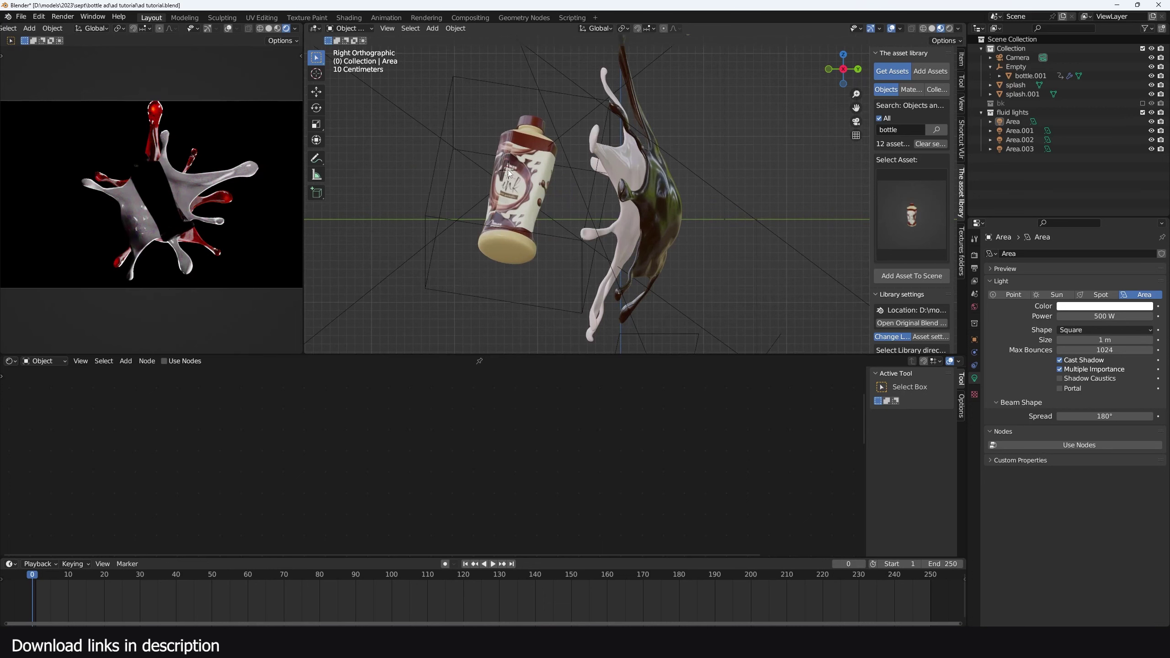
{"action": "key", "text": "shift+a"}
{"action": "mouse_move", "coordinate": [500, 173]}
{"action": "left_click", "coordinate": [576, 200]}
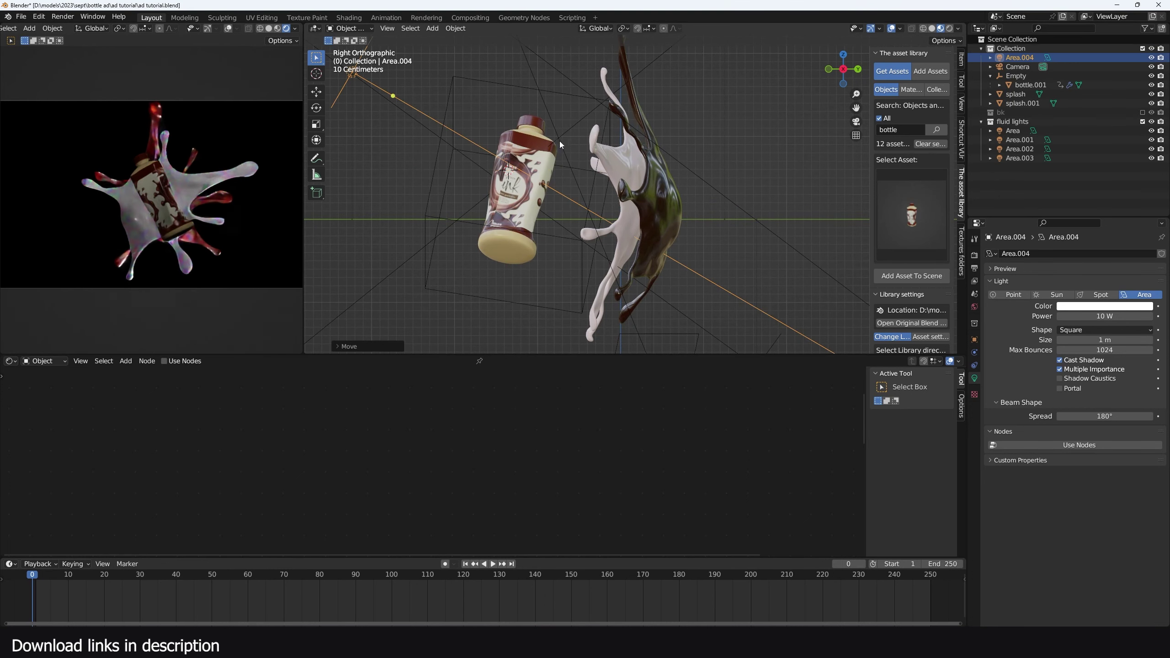
{"action": "scroll", "coordinate": [758, 258], "scroll_direction": "down", "scroll_amount": 2}
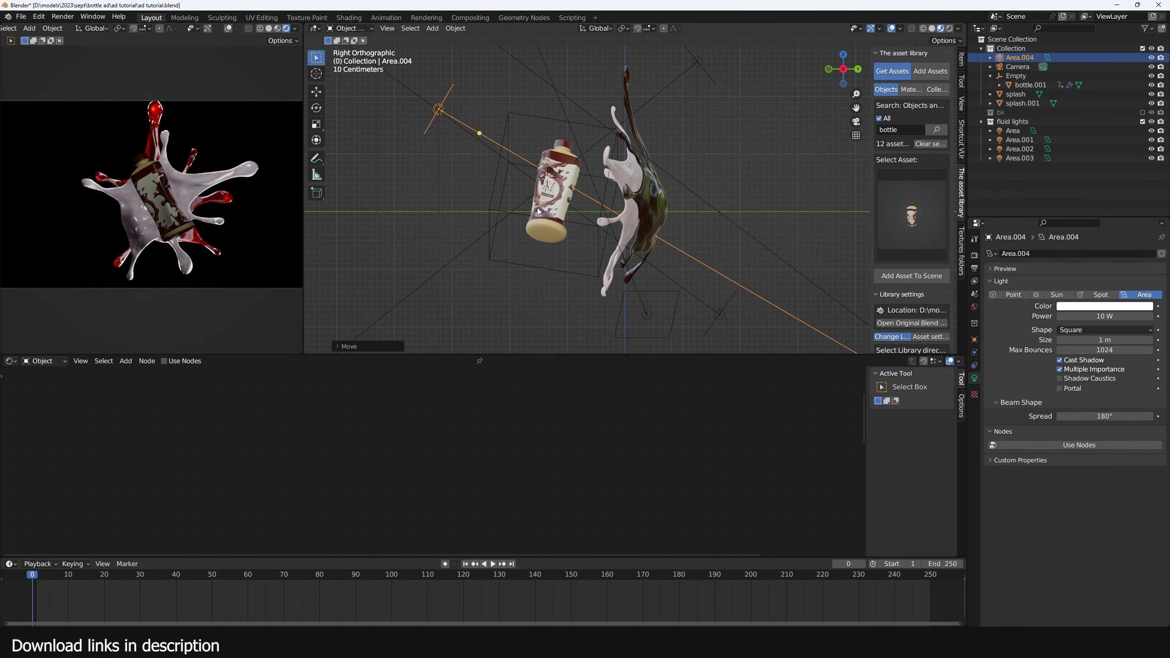
Exclude the fluid lights collection, create a light linking collection for Area.004 and add bottle.001 to it
{"action": "left_click", "coordinate": [1143, 122]}
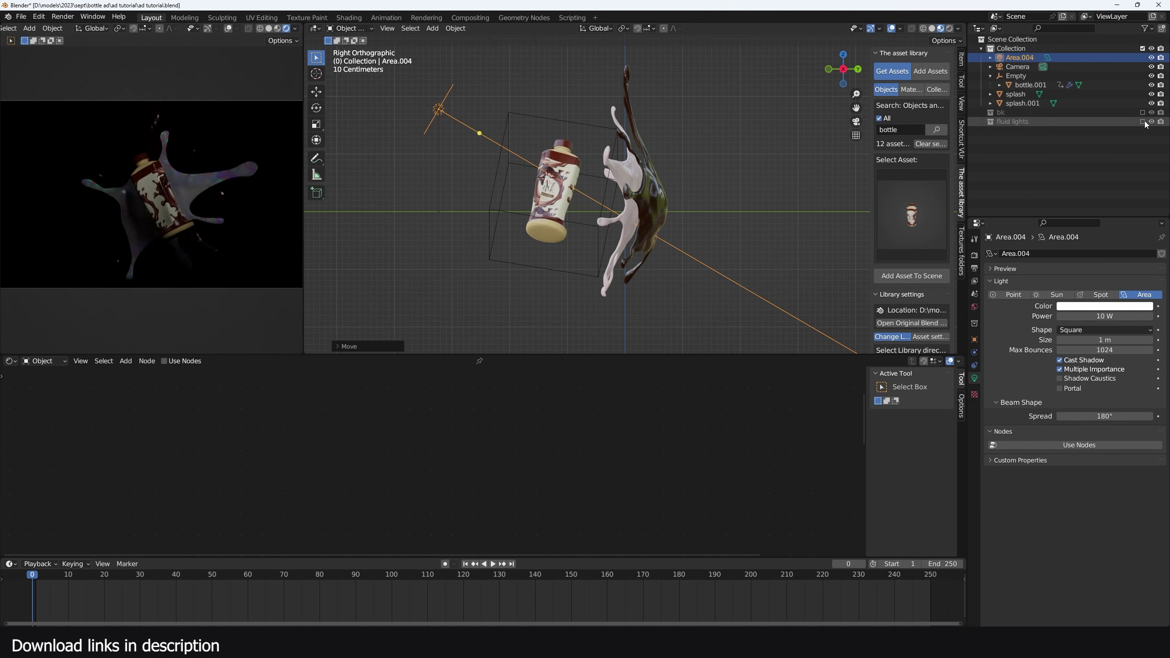
{"action": "left_click", "coordinate": [571, 179]}
{"action": "left_click", "coordinate": [453, 122]}
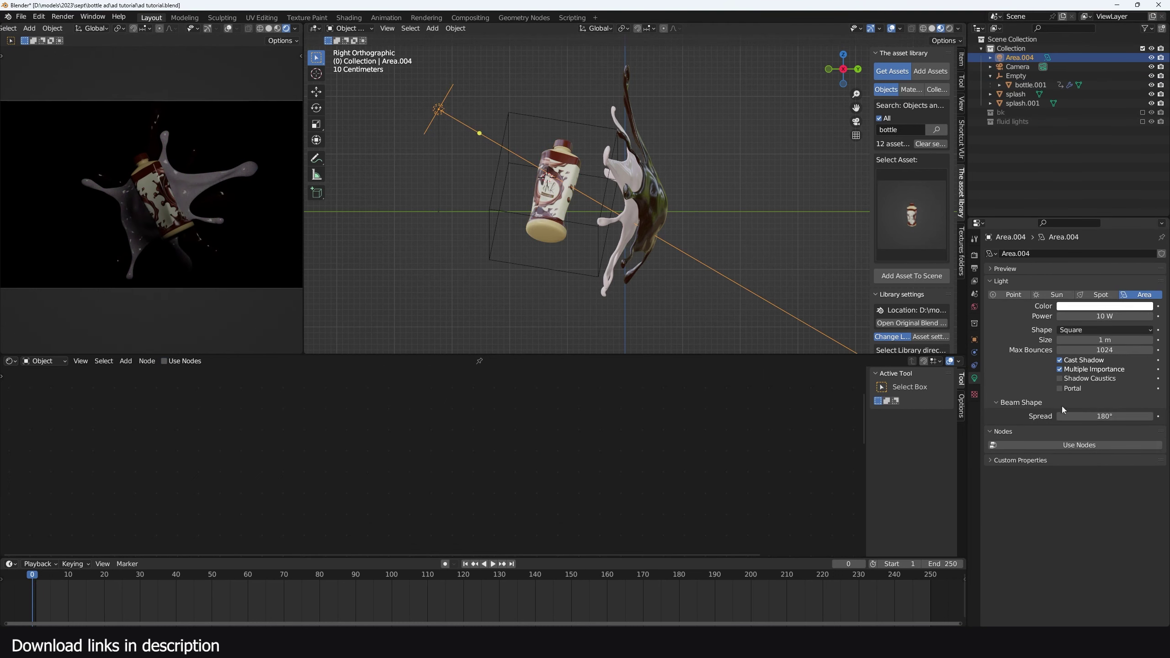
{"action": "left_click", "coordinate": [975, 341]}
{"action": "left_click", "coordinate": [1064, 460]}
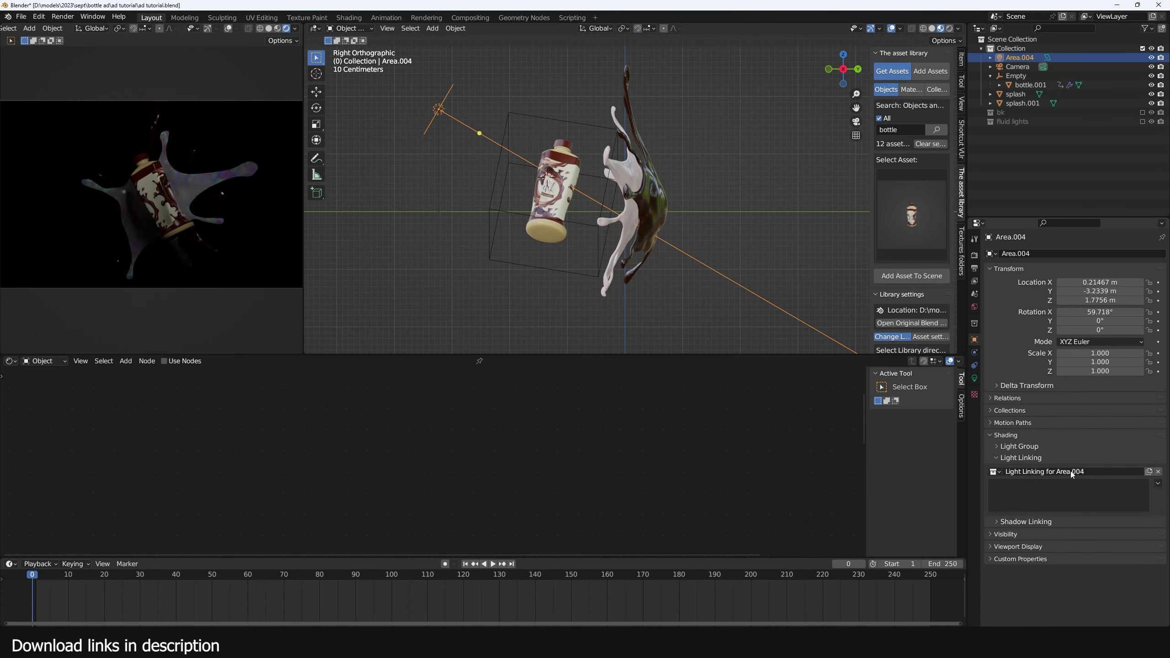
{"action": "left_click_drag", "start_coordinate": [1031, 85], "coordinate": [1039, 475]}
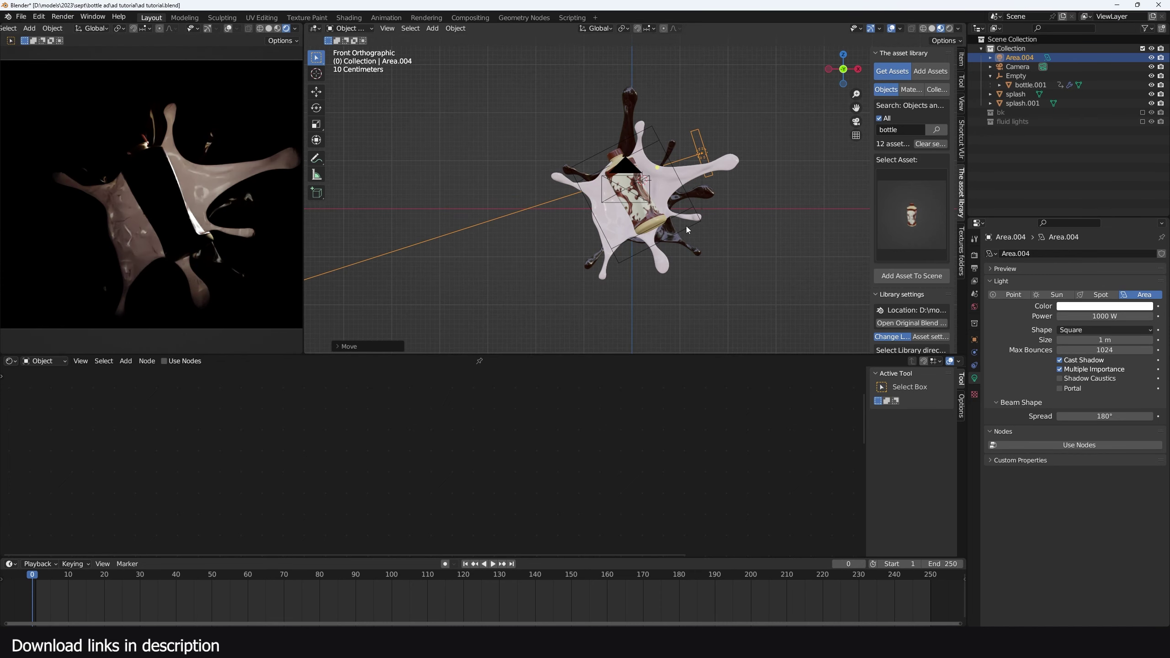
Duplicate the bottle light in top view and place the copy on the opposite side, rotated to aim at the bottle
{"action": "key", "text": "KP_7"}
{"action": "key", "text": "shift+d"}
{"action": "key", "text": "r"}
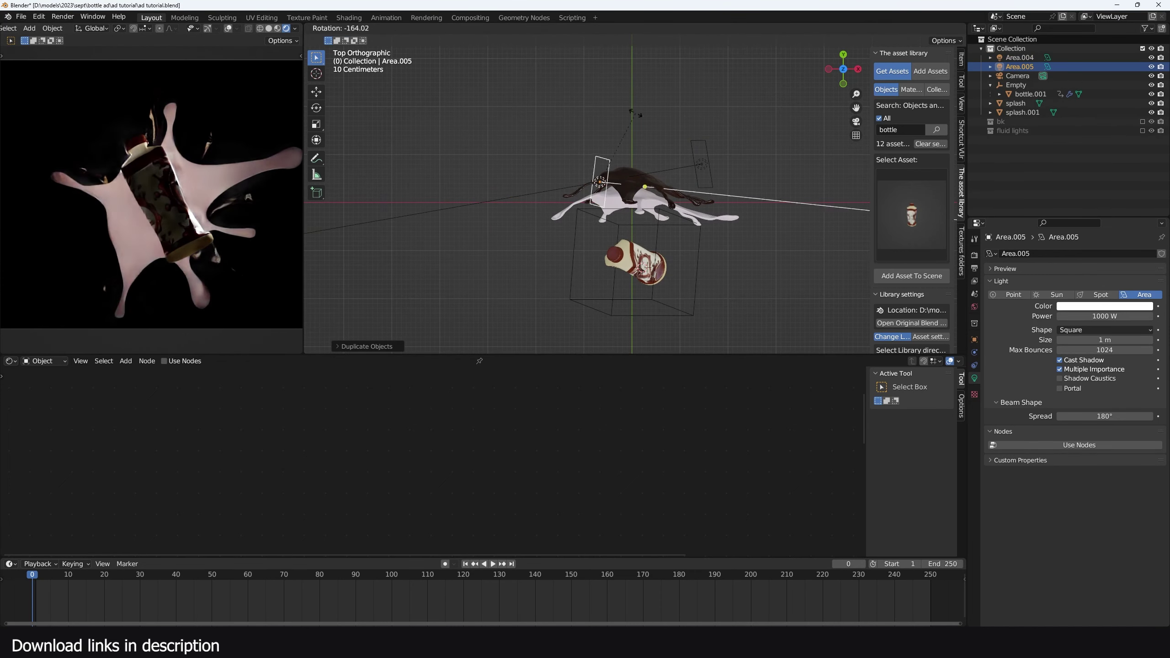
{"action": "left_click", "coordinate": [660, 150]}
{"action": "key", "text": "g"}
{"action": "left_click", "coordinate": [642, 226]}
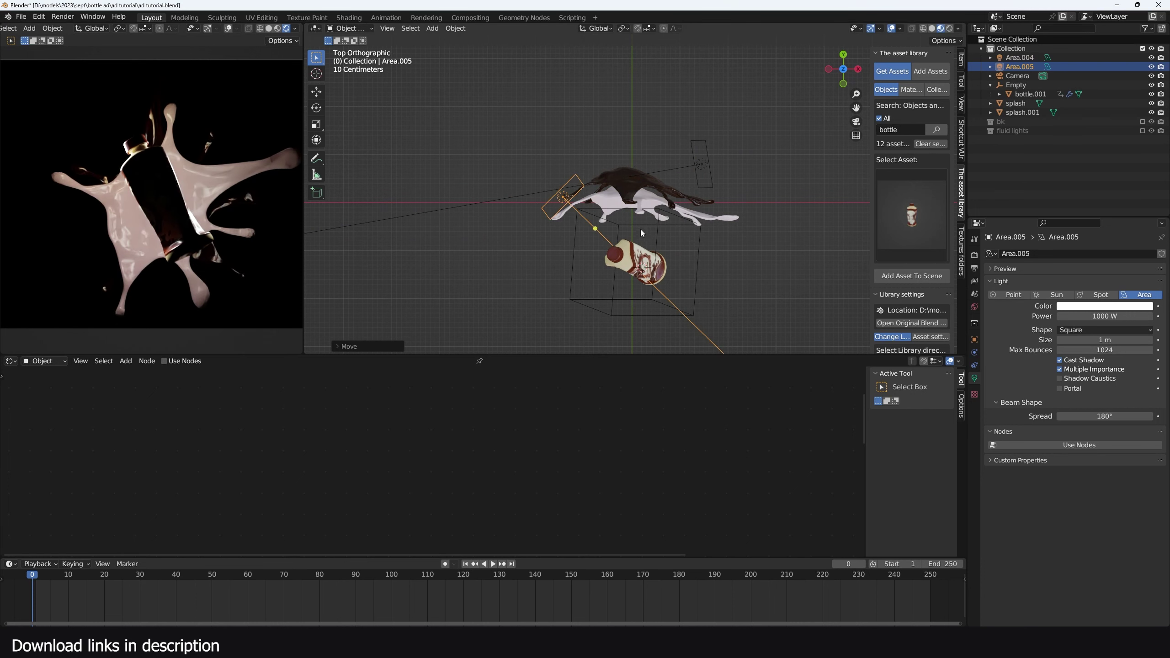
Rotate Area.004 to about -40° on Z behind the splashes so it aims at the bottle
{"action": "middle_click_drag", "start_coordinate": [664, 204], "coordinate": [666, 254]}
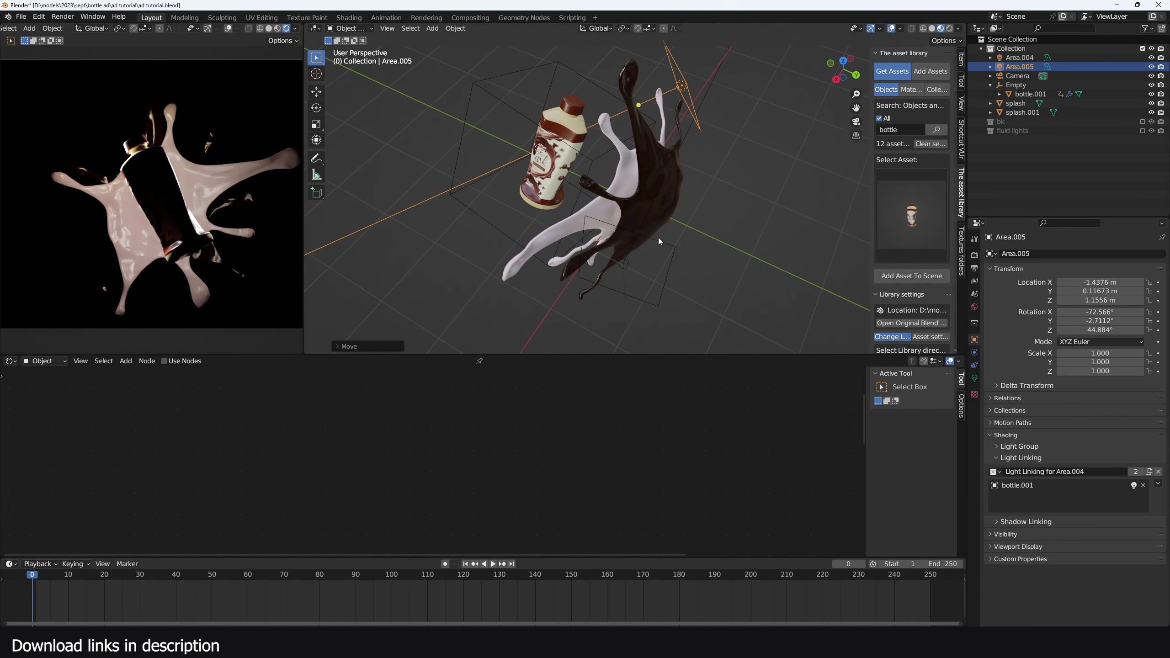
{"action": "left_click", "coordinate": [658, 238]}
{"action": "key", "text": "KP_7"}
{"action": "key", "text": "r"}
{"action": "left_click", "coordinate": [733, 166]}
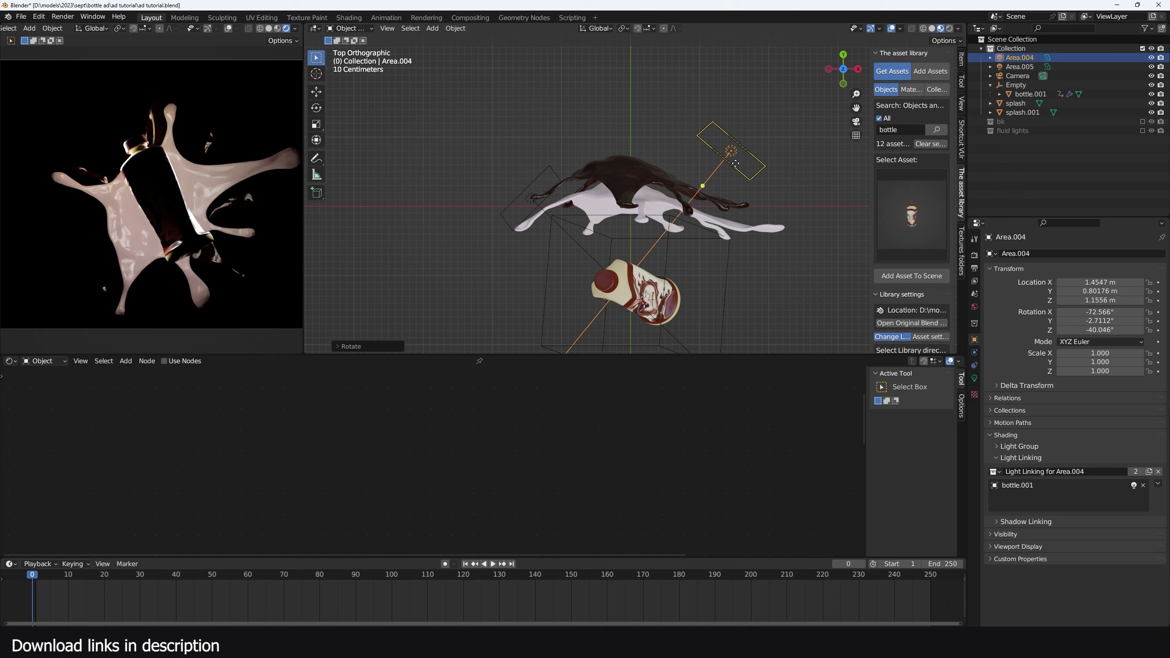
Duplicate Area.004 and place the copy in front of the bottle at about X 0.81 m, Y -2.13 m
{"action": "left_click", "coordinate": [687, 178]}
{"action": "middle_click_drag", "start_coordinate": [687, 178], "coordinate": [560, 139]}
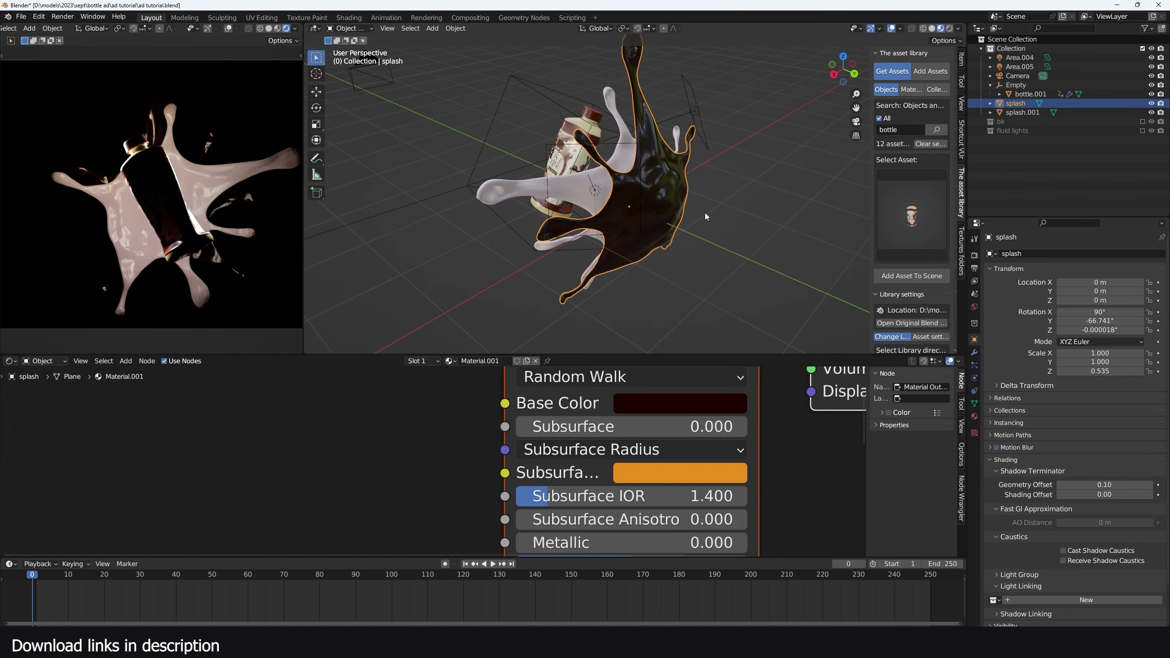
{"action": "left_click", "coordinate": [584, 189]}
{"action": "middle_click_drag", "start_coordinate": [585, 188], "coordinate": [259, 199]}
{"action": "left_click", "coordinate": [730, 145]}
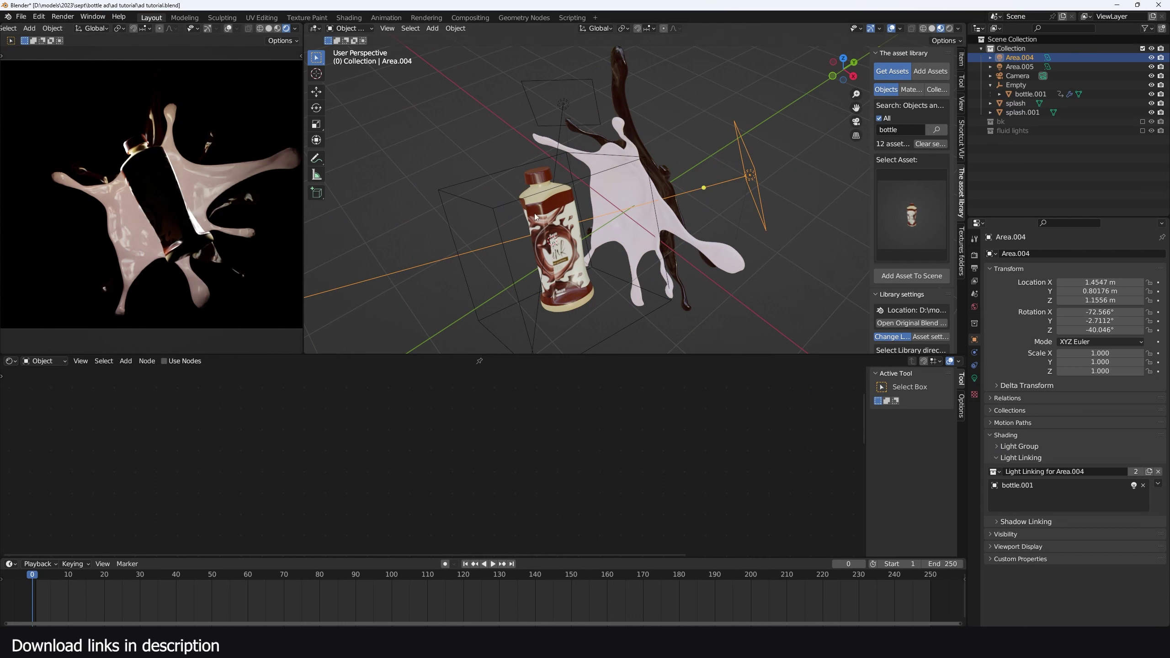
{"action": "key", "text": "KP_7"}
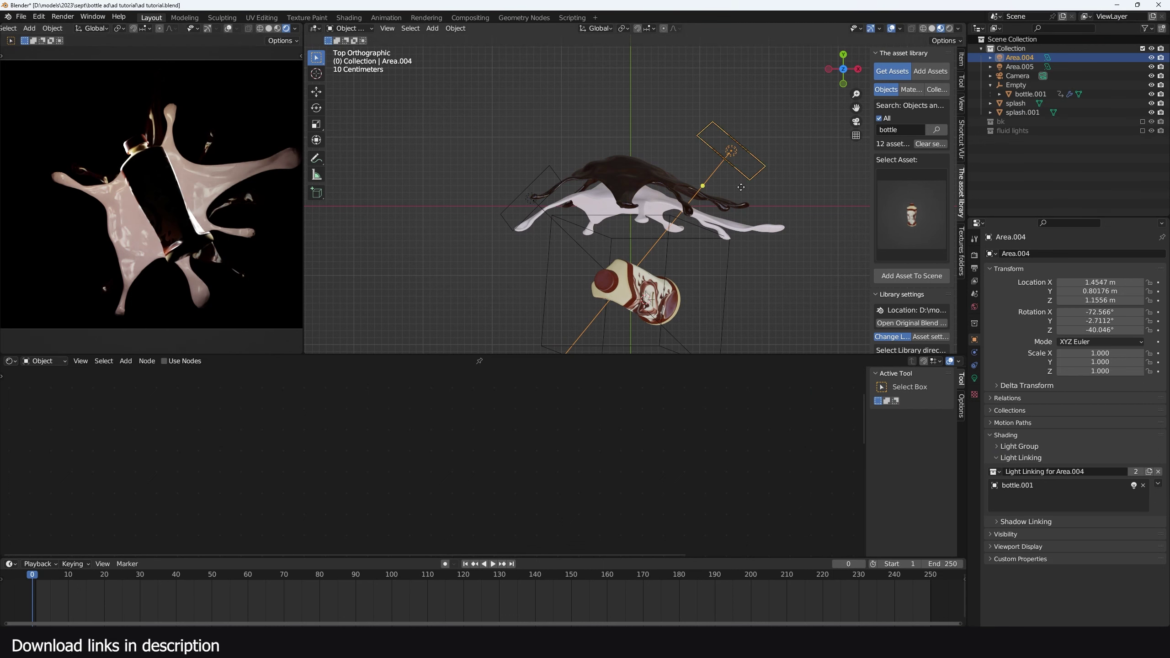
{"action": "middle_click_drag", "start_coordinate": [745, 177], "coordinate": [715, 96], "text": "shift"}
{"action": "key", "text": "shift+d"}
{"action": "left_click", "coordinate": [671, 300]}
Rotate and reposition the front light to aim at the bottle, with 100 W power and a 50° spread
{"action": "key", "text": "r"}
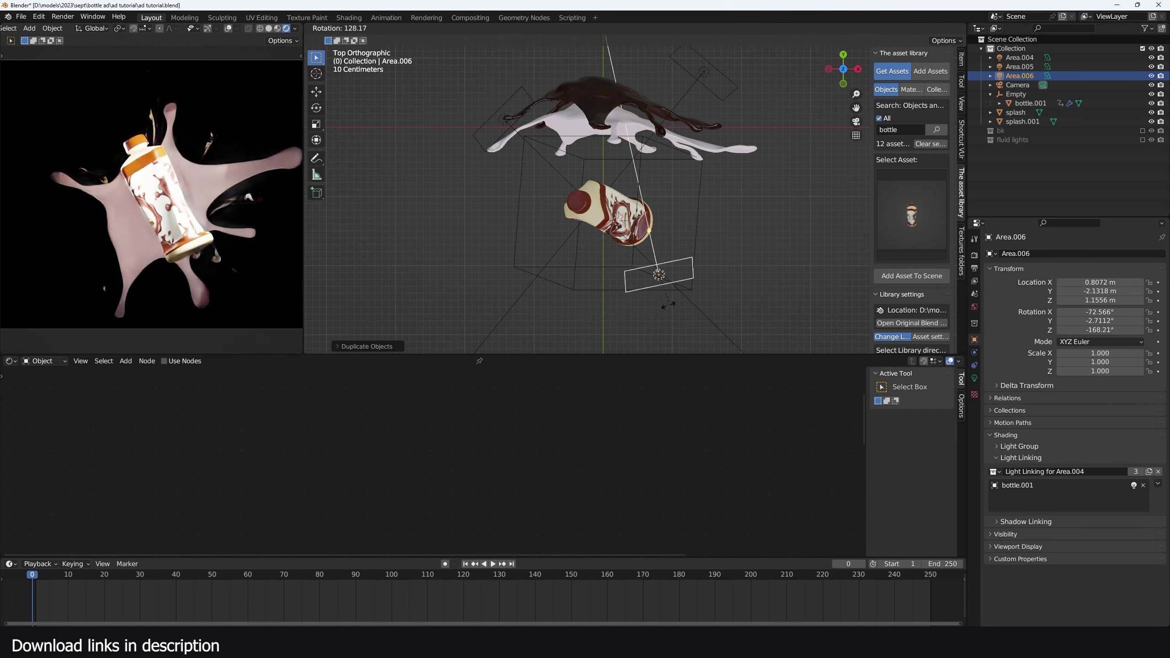
{"action": "left_click", "coordinate": [664, 303]}
{"action": "key", "text": "g"}
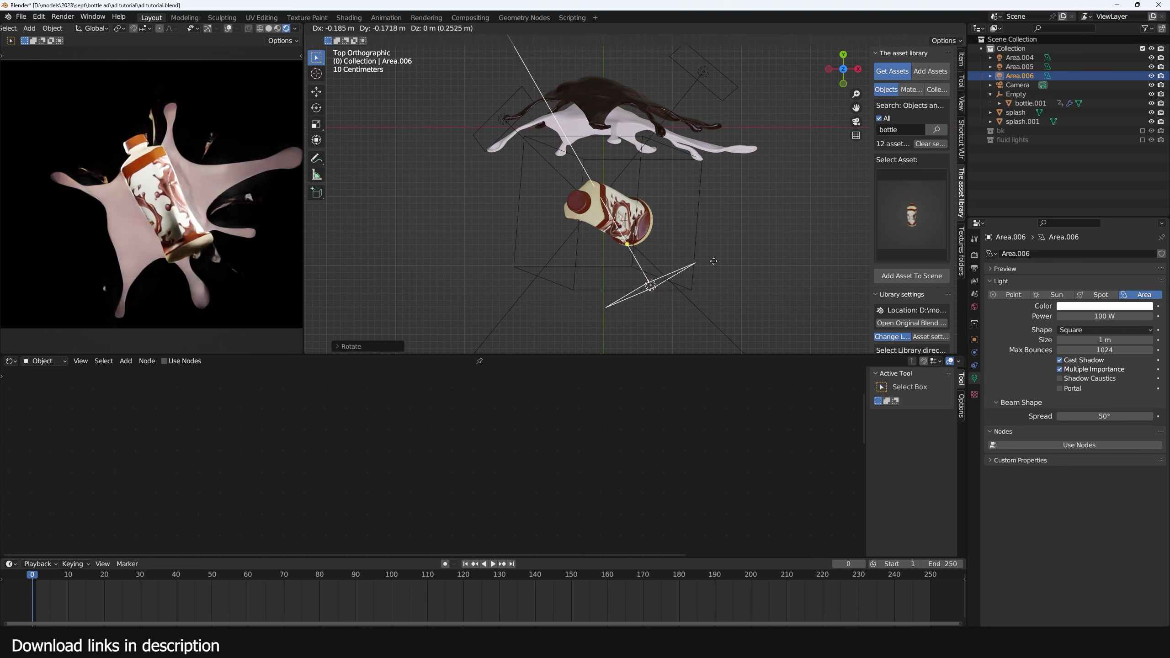
{"action": "left_click", "coordinate": [813, 280]}
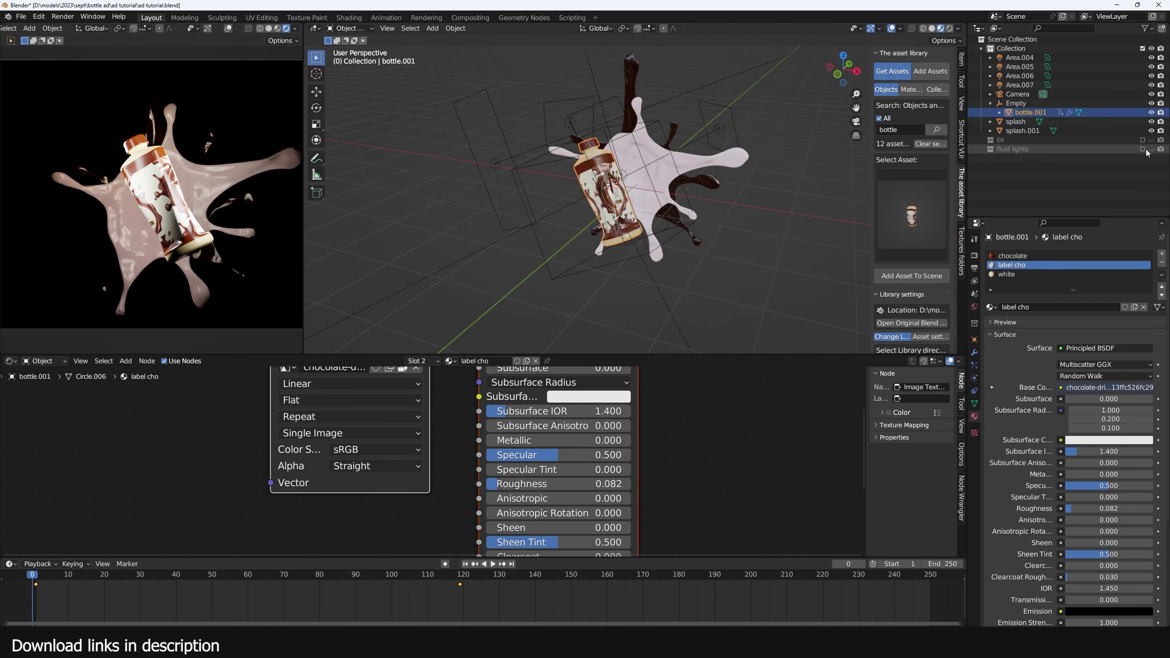
Include the fluid lights collection in the view layer again
{"action": "left_click", "coordinate": [1143, 149]}
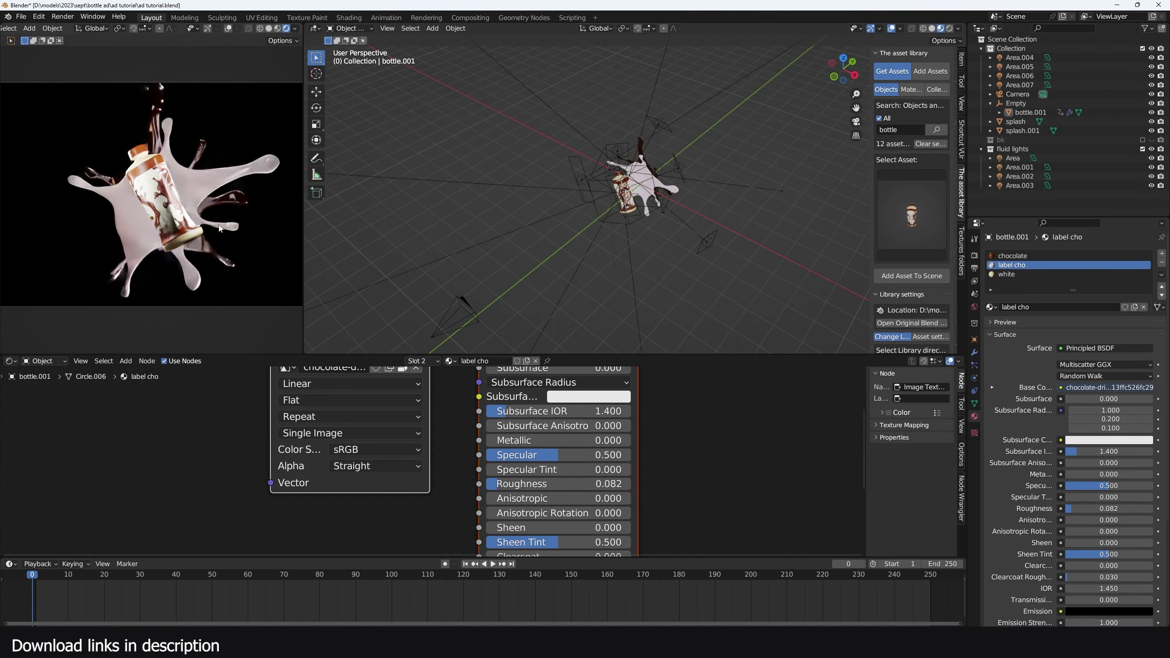
Add a plane, rotate it 90° so it stands upright facing the camera, and scale it up
{"action": "scroll", "coordinate": [642, 147], "scroll_direction": "down", "scroll_amount": 2}
{"action": "key", "text": "KP_1"}
{"action": "key", "text": "KP_3"}
{"action": "key", "text": "shift+a"}
{"action": "mouse_move", "coordinate": [660, 32]}
{"action": "left_click", "coordinate": [722, 33]}
{"action": "type", "text": "r90"}
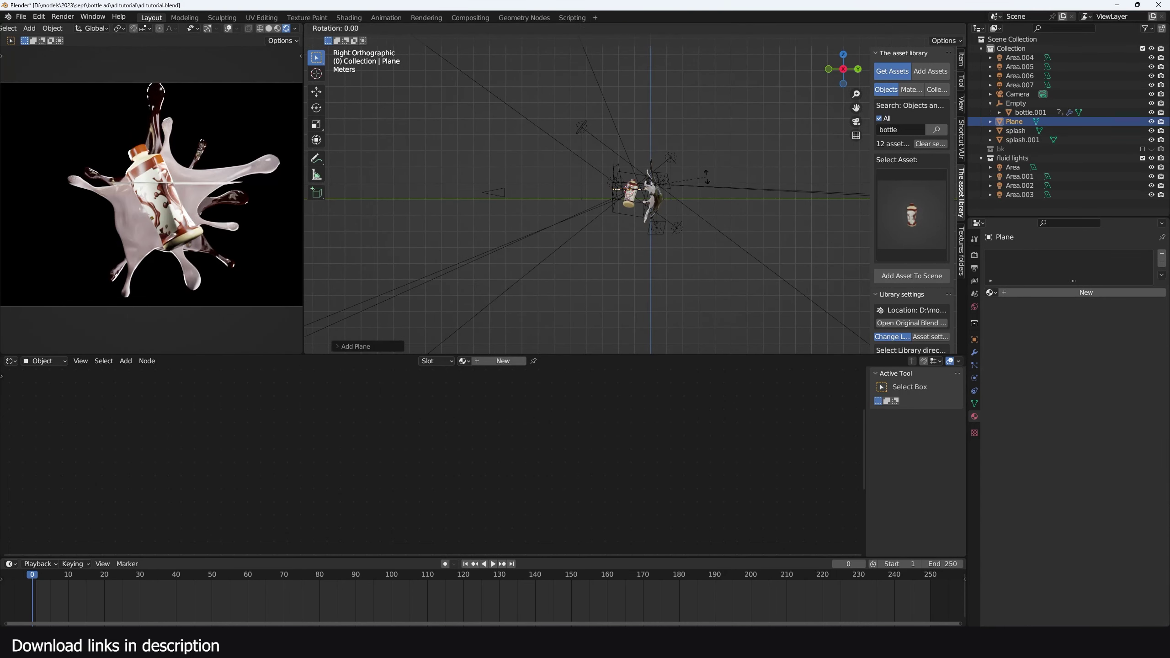
{"action": "key", "text": "Return"}
{"action": "key", "text": "s"}
{"action": "left_click", "coordinate": [727, 234]}
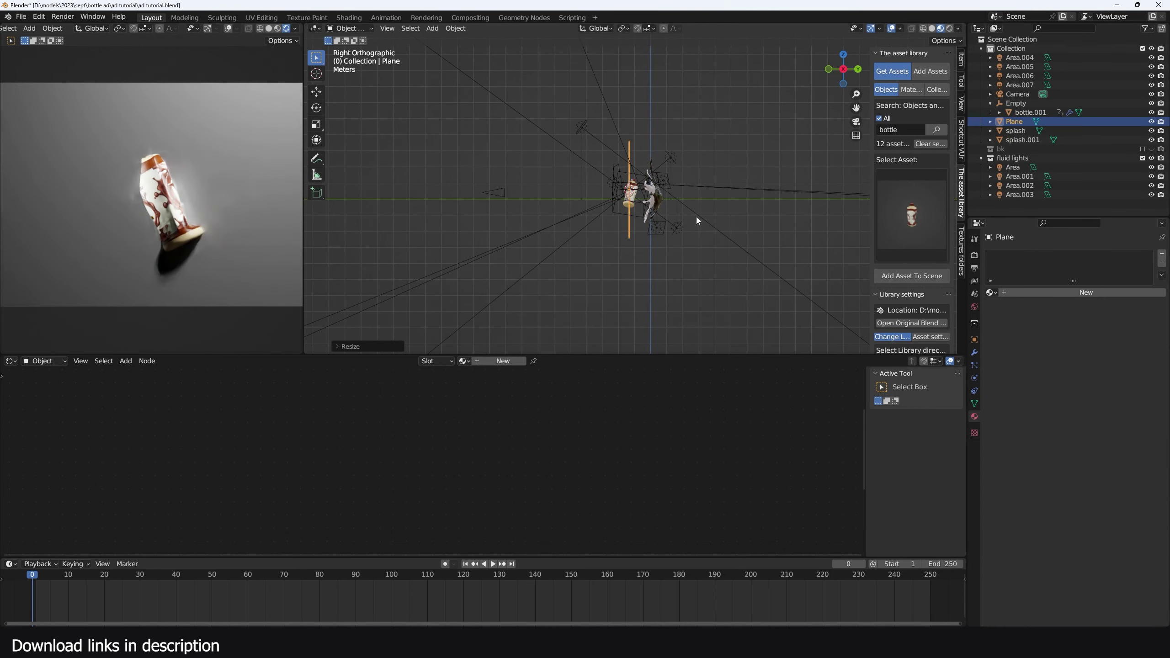
Move the upright plane along Y to behind the splashes and enlarge it into a full backdrop
{"action": "key", "text": "g"}
{"action": "key", "text": "y"}
{"action": "left_click", "coordinate": [786, 216]}
{"action": "key", "text": "s"}
{"action": "left_click", "coordinate": [875, 249]}
{"action": "middle_click_drag", "start_coordinate": [709, 222], "coordinate": [721, 244]}
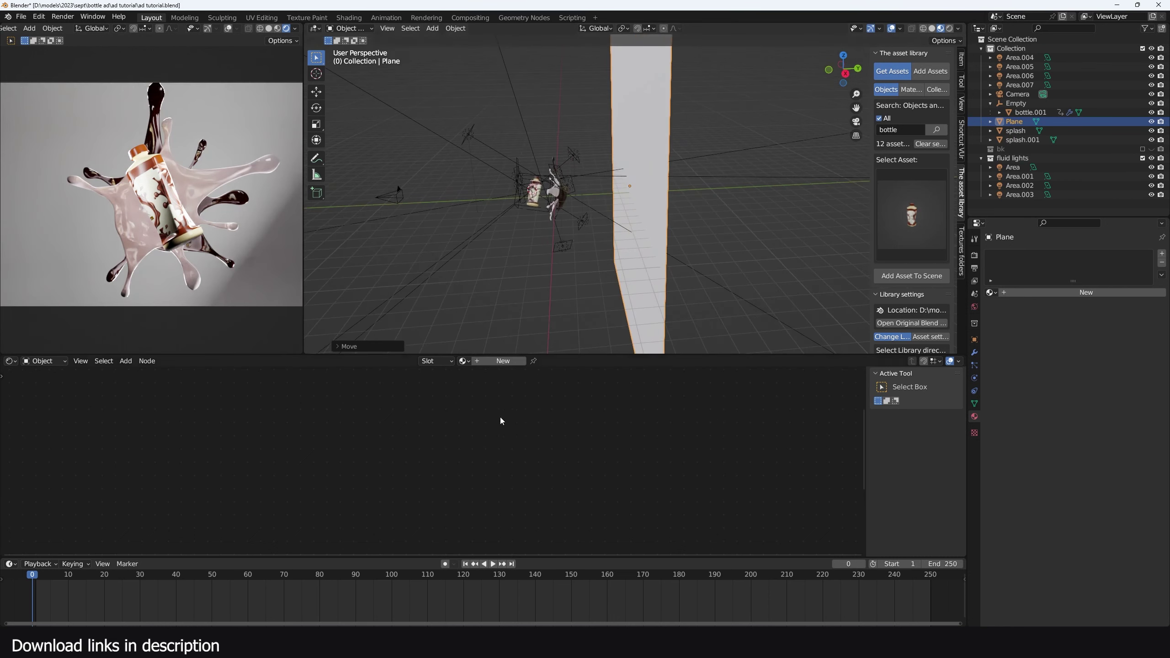
Create a new material for the backdrop and replace its Principled shader with a Translucent BSDF connected to the output
{"action": "left_click", "coordinate": [503, 361]}
{"action": "scroll", "coordinate": [471, 404], "scroll_direction": "down", "scroll_amount": 3}
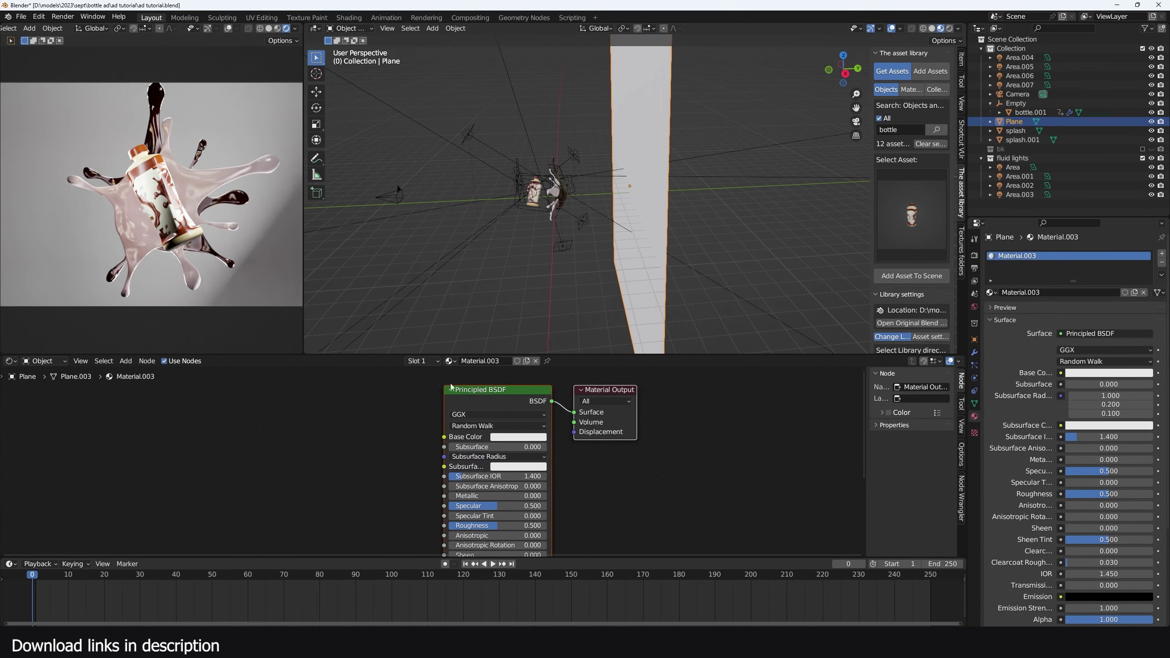
{"action": "left_click", "coordinate": [471, 405]}
{"action": "key", "text": "x"}
{"action": "key", "text": "shift+a"}
{"action": "left_click", "coordinate": [445, 408]}
{"action": "type", "text": "tra"}
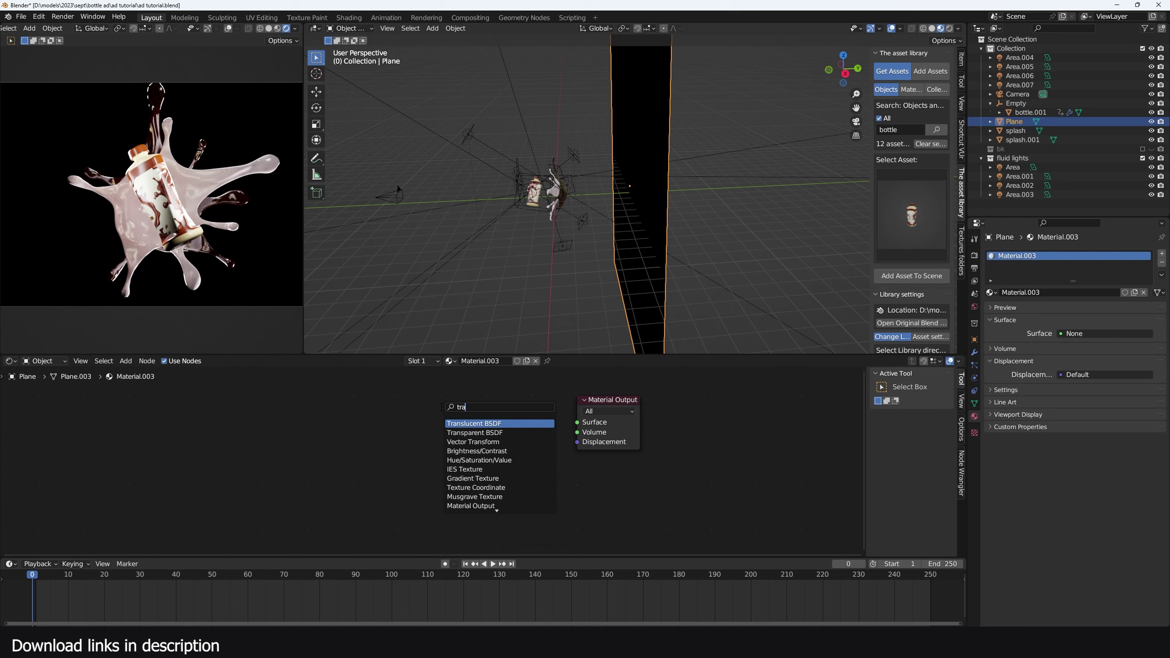
{"action": "left_click", "coordinate": [479, 424]}
{"action": "left_click", "coordinate": [454, 417]}
{"action": "left_click", "coordinate": [454, 417], "text": "ctrl+shift"}
Add a point light behind the backdrop and set it to red with 30 W power
{"action": "middle_click_drag", "start_coordinate": [549, 195], "coordinate": [523, 187]}
{"action": "key", "text": "shift+a"}
{"action": "mouse_move", "coordinate": [569, 299]}
{"action": "left_click", "coordinate": [631, 300]}
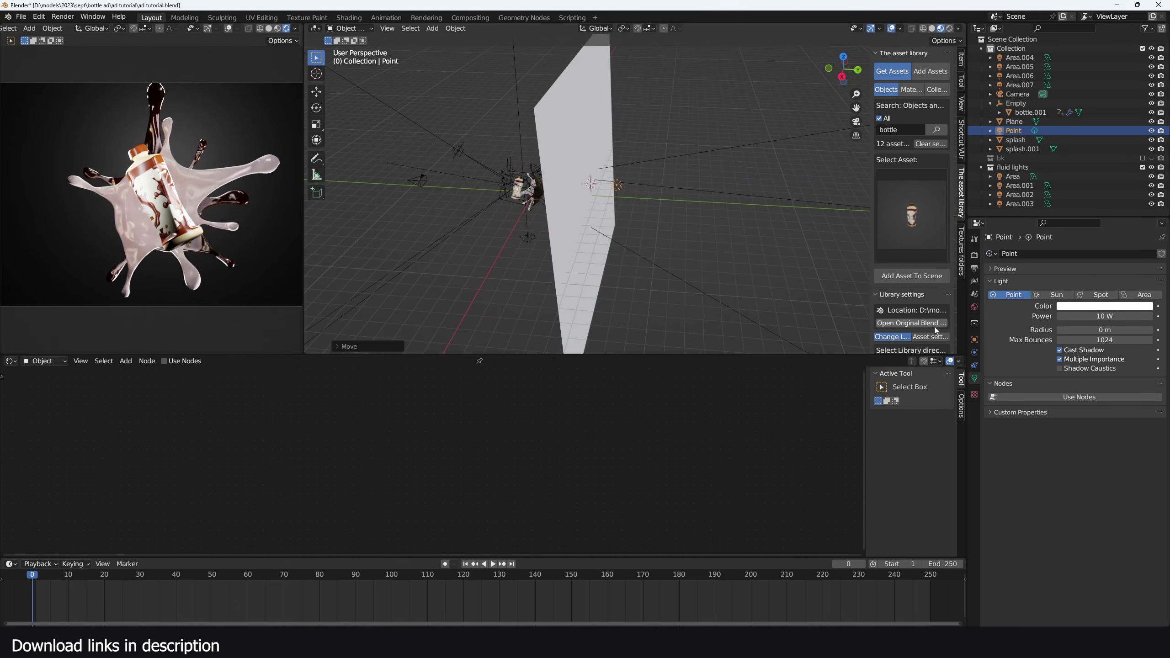
{"action": "left_click", "coordinate": [1121, 310]}
{"action": "left_click", "coordinate": [1102, 229]}
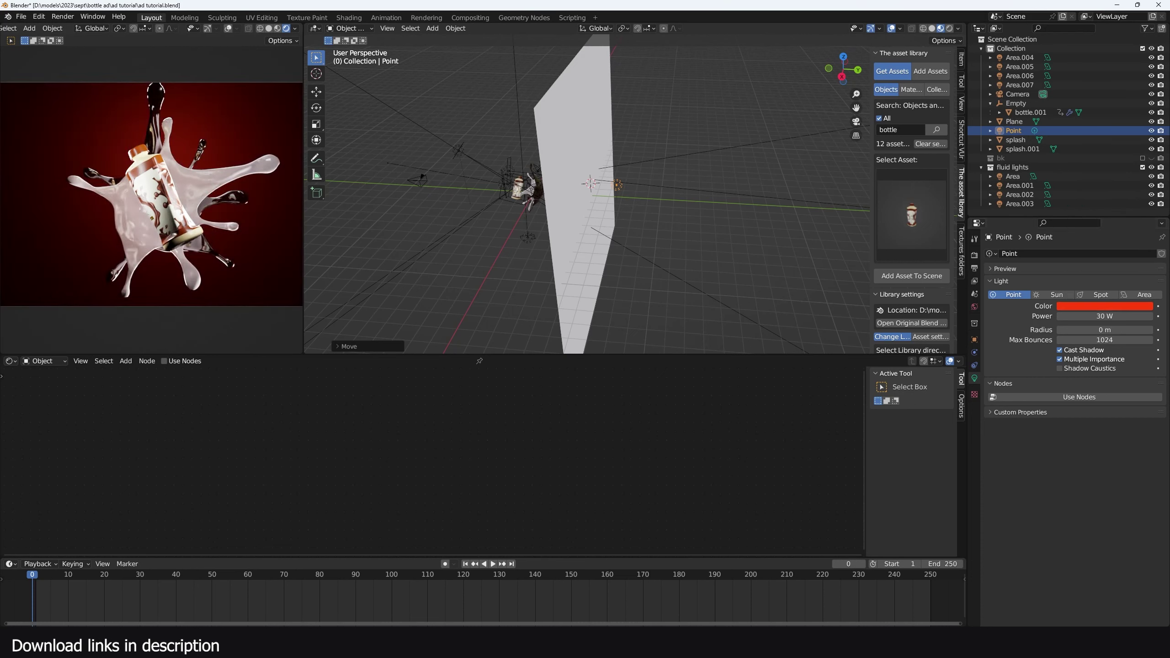
Examine the background rays in the reference render 0034.png
{"action": "mouse_move", "coordinate": [443, 646]}
{"action": "left_click", "coordinate": [431, 600]}
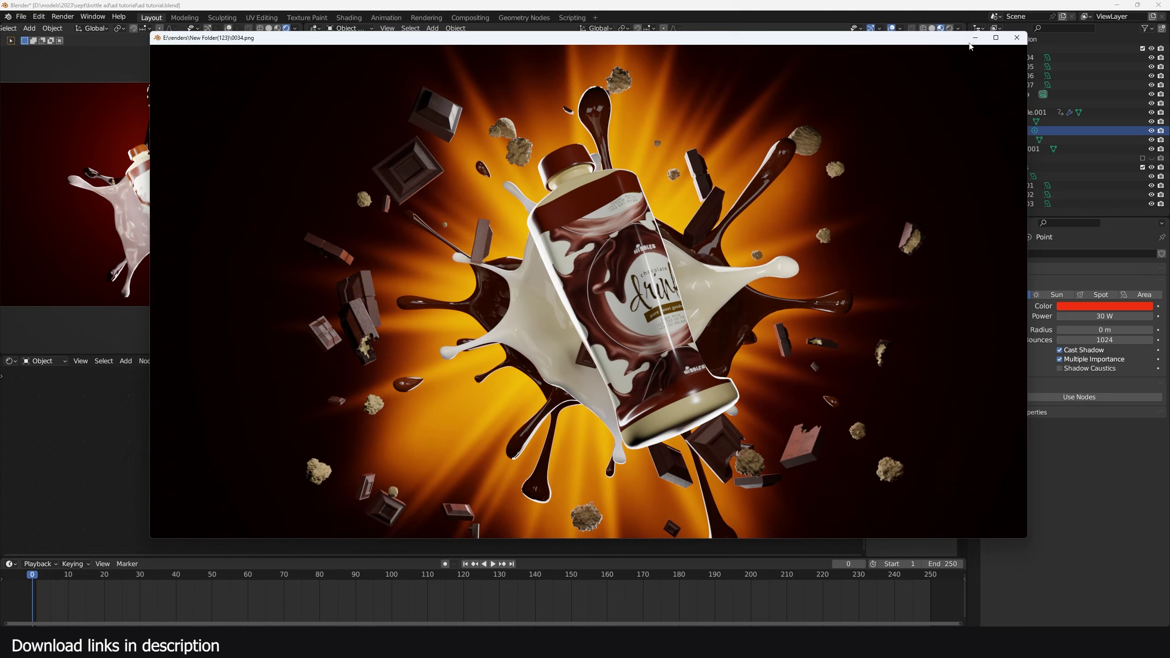
{"action": "left_click", "coordinate": [975, 38]}
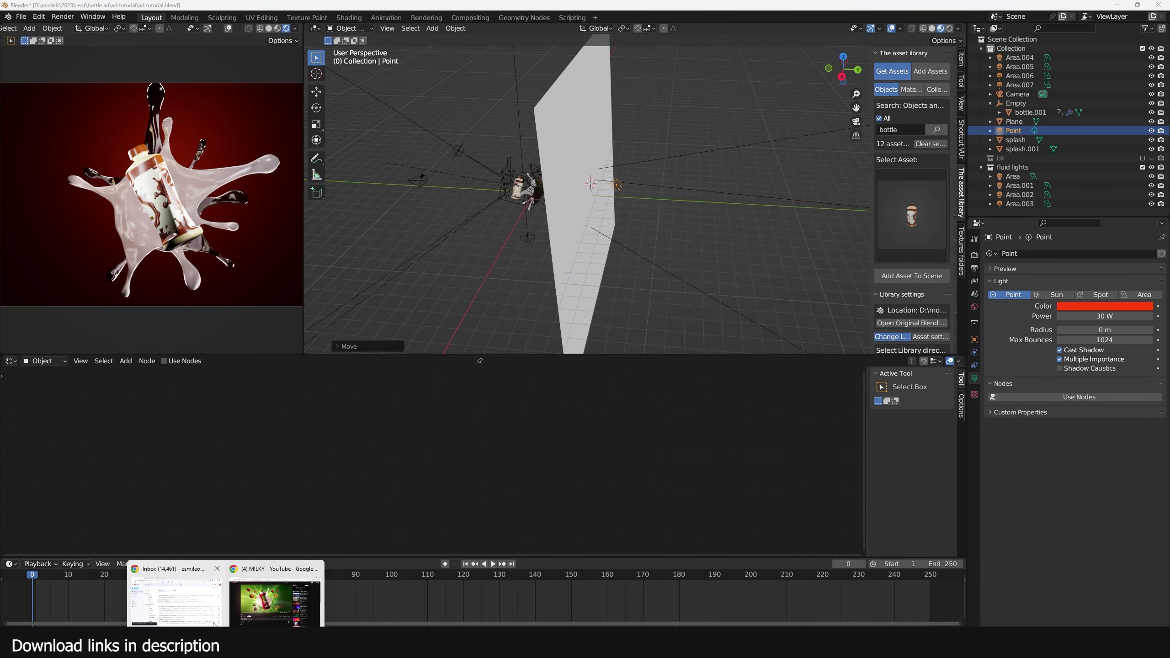
Switch to Chrome and search Google Images for sun rays, browsing for a suitable ray picture
{"action": "left_click", "coordinate": [272, 623]}
{"action": "left_click", "coordinate": [136, 9]}
{"action": "type", "text": "sun rays"}
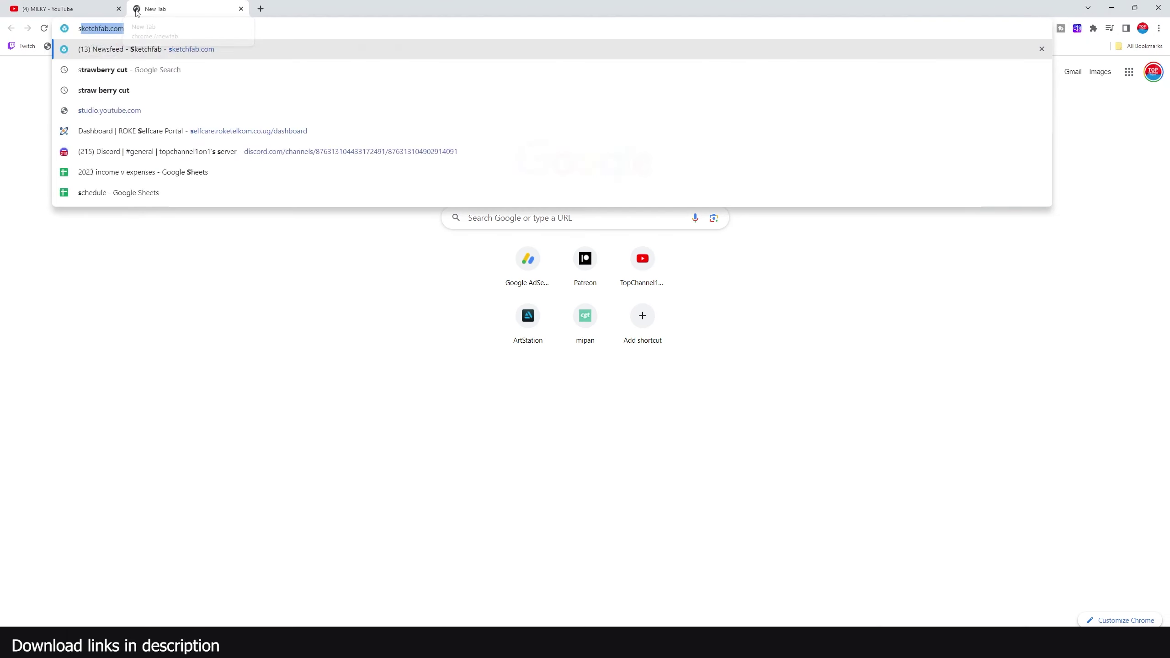
{"action": "key", "text": "Return"}
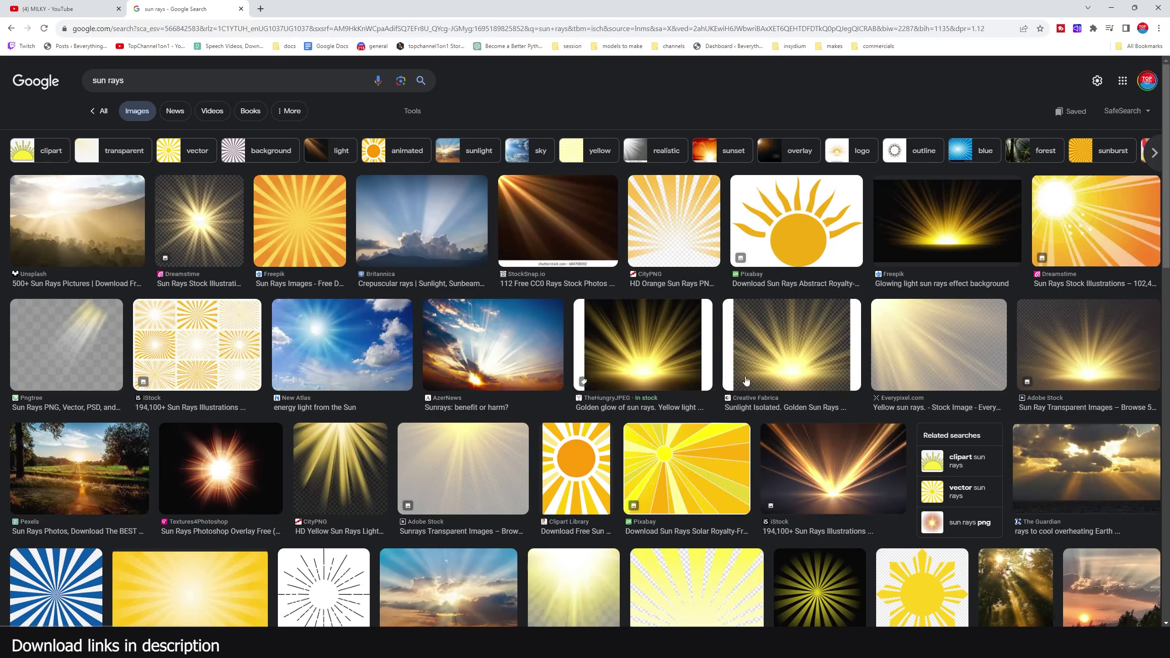
{"action": "scroll", "coordinate": [162, 149], "scroll_direction": "down", "scroll_amount": 2}
{"action": "scroll", "coordinate": [161, 150], "scroll_direction": "up", "scroll_amount": 2}
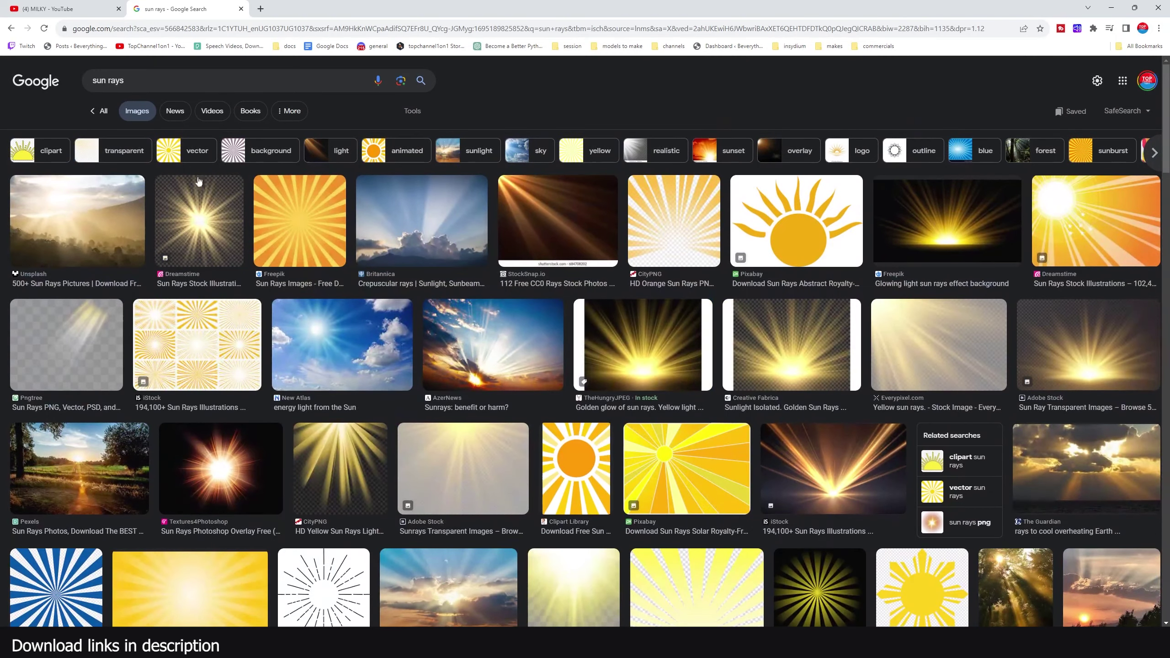
{"action": "scroll", "coordinate": [228, 303], "scroll_direction": "down", "scroll_amount": 4}
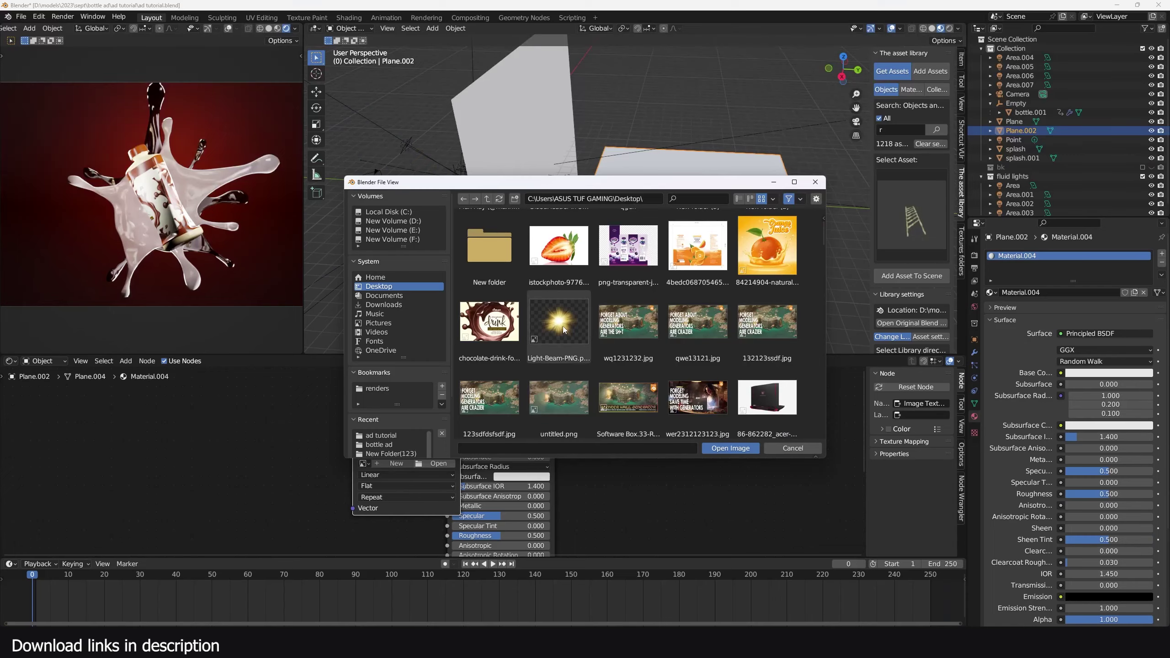
Load Light-Beam-PNG.png into Plane.002's image texture node and move the node clear of the Principled BSDF
{"action": "left_click", "coordinate": [696, 428]}
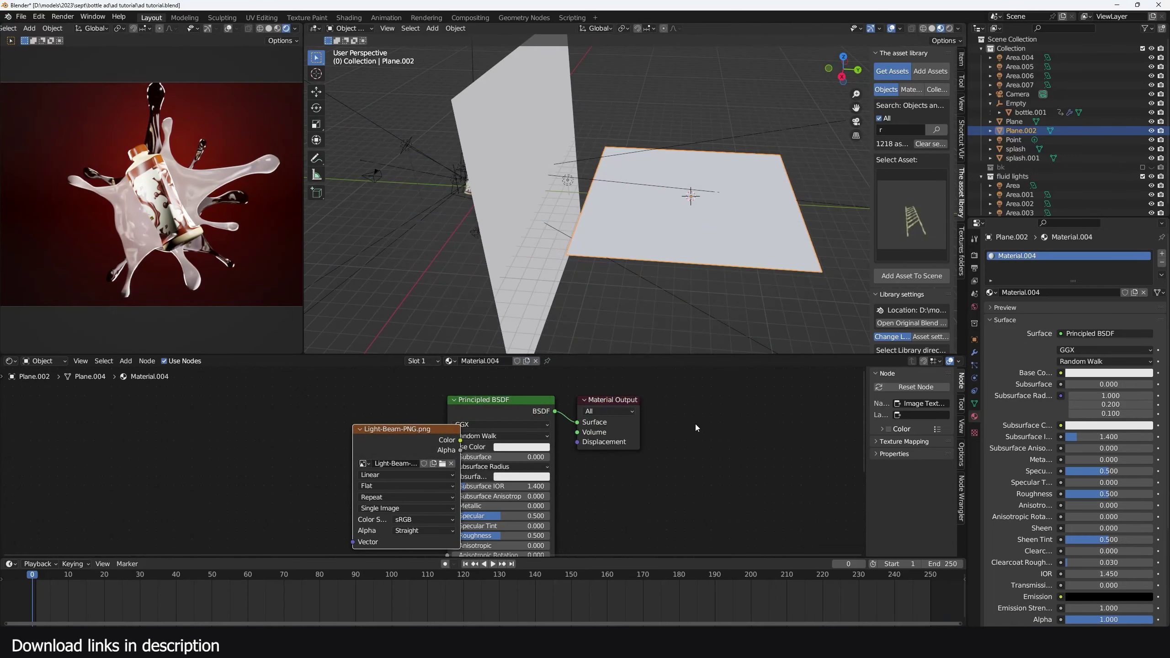
{"action": "left_click_drag", "start_coordinate": [405, 434], "coordinate": [321, 432]}
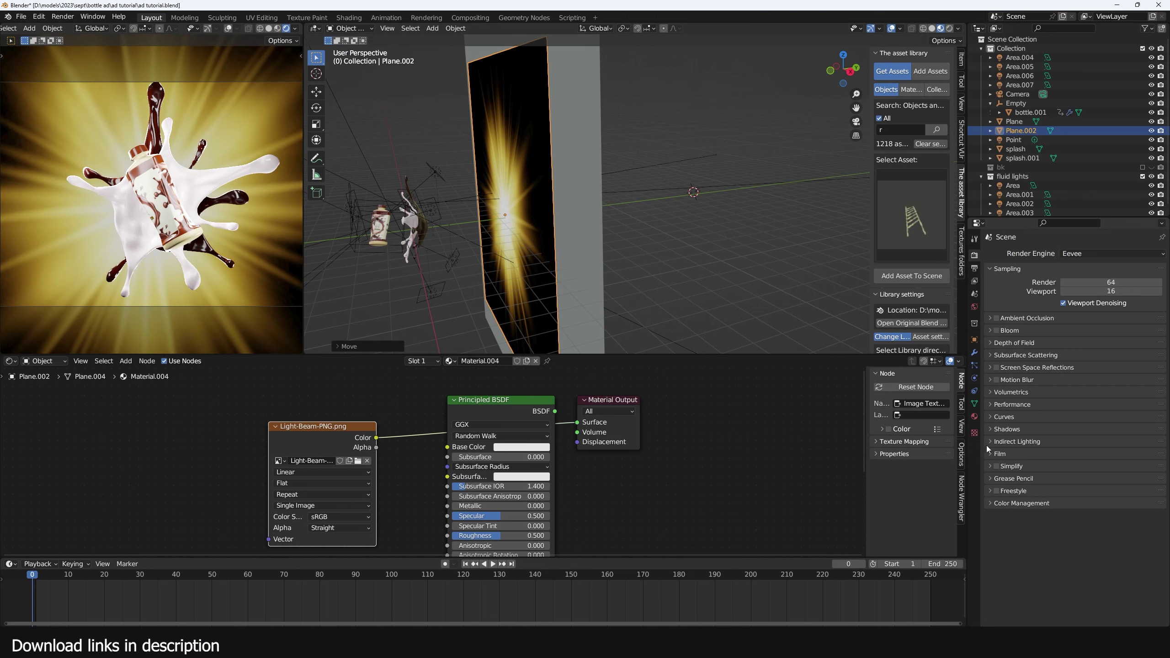
Set the light-ray material's blend mode to Alpha Blend and change its shadow mode
{"action": "left_click", "coordinate": [974, 417]}
{"action": "left_click", "coordinate": [1108, 499]}
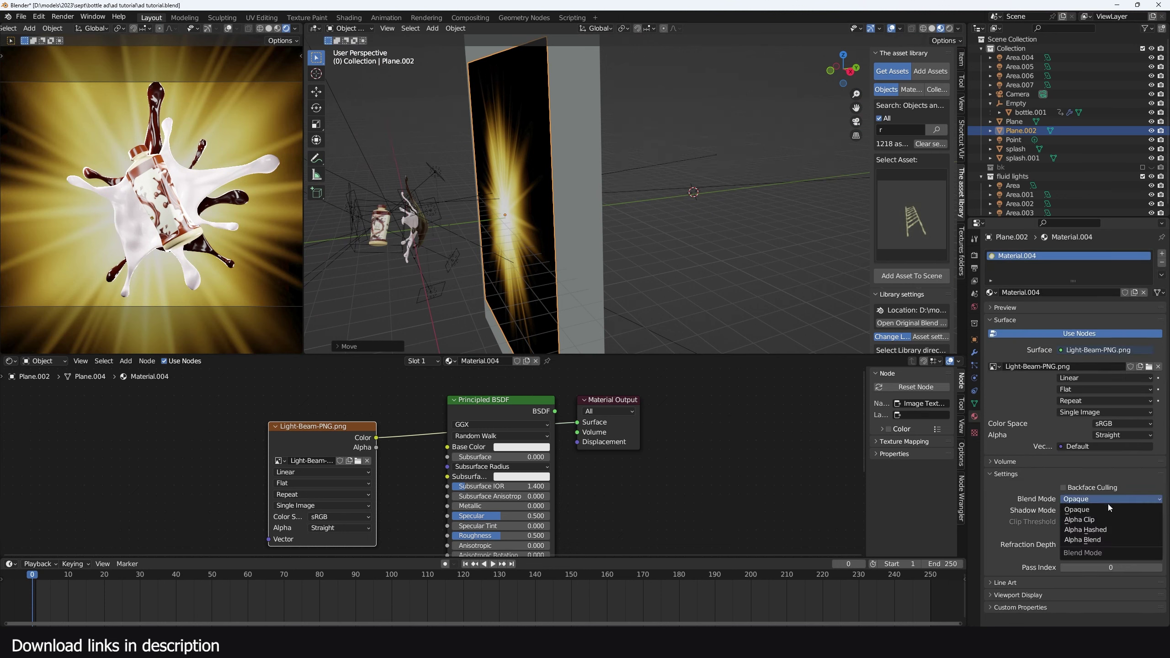
{"action": "left_click", "coordinate": [1083, 539]}
{"action": "left_click", "coordinate": [1094, 510]}
{"action": "left_click", "coordinate": [1092, 521]}
Switch the render engine to Cycles and show the rendered preview through the camera
{"action": "left_click", "coordinate": [974, 255]}
{"action": "left_click", "coordinate": [1090, 253]}
{"action": "middle_click_drag", "start_coordinate": [154, 113], "coordinate": [241, 138]}
{"action": "scroll", "coordinate": [172, 132], "scroll_direction": "up", "scroll_amount": 4}
{"action": "key", "text": "KP_0"}
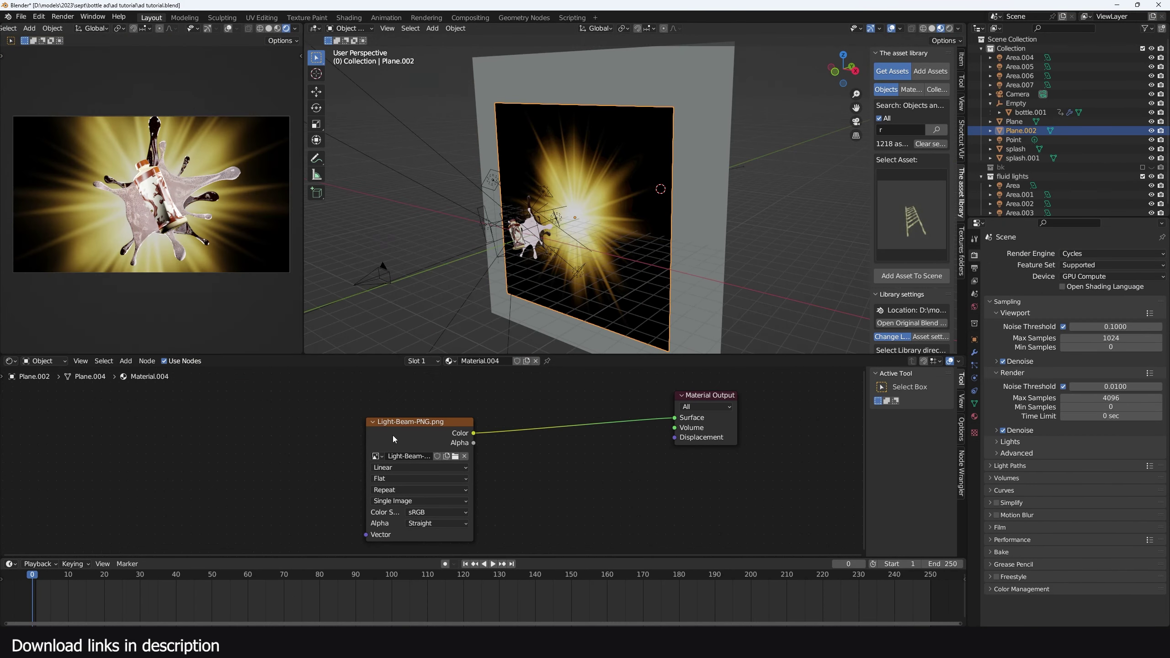
Insert an Emission shader between the light-beam image and the material output
{"action": "key", "text": "shift+a"}
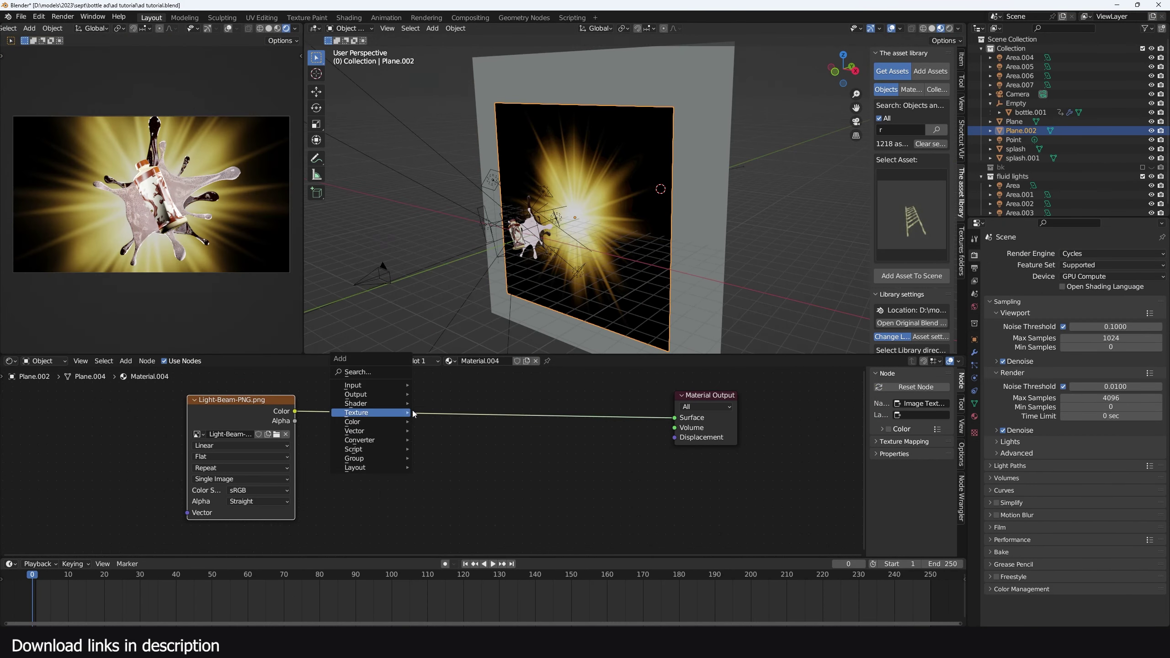
{"action": "type", "text": "emis"}
{"action": "key", "text": "Return"}
{"action": "left_click", "coordinate": [410, 377]}
Add a Transparent BSDF and combine it with the Emission shader through a Mix Shader
{"action": "key", "text": "shift+a"}
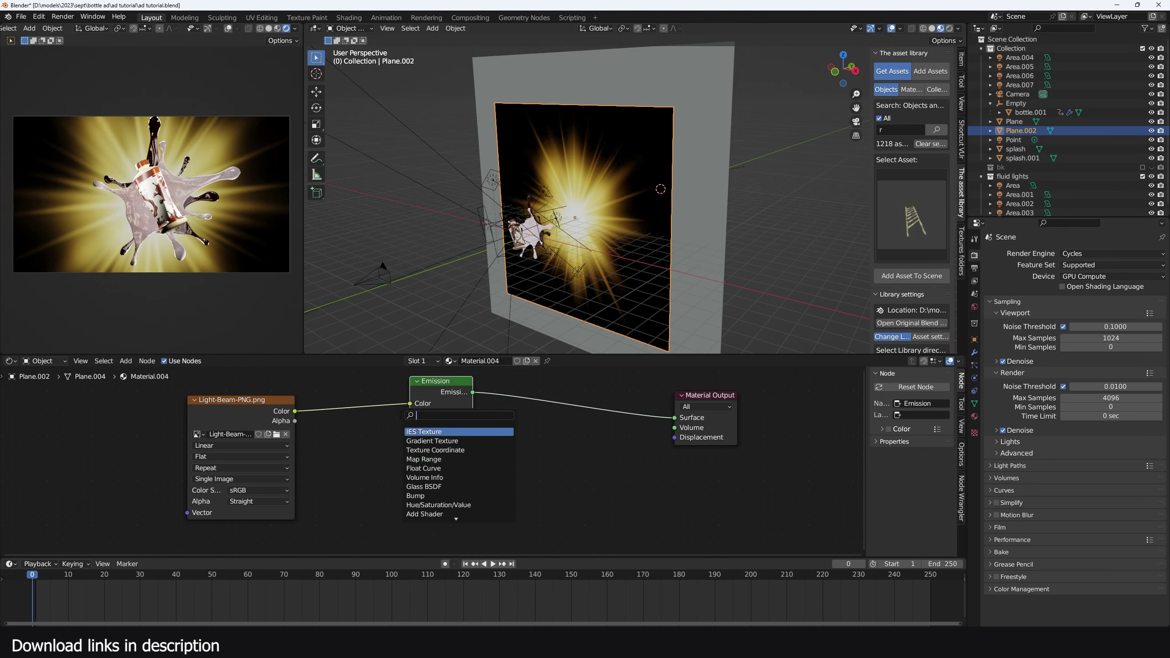
{"action": "type", "text": "tra"}
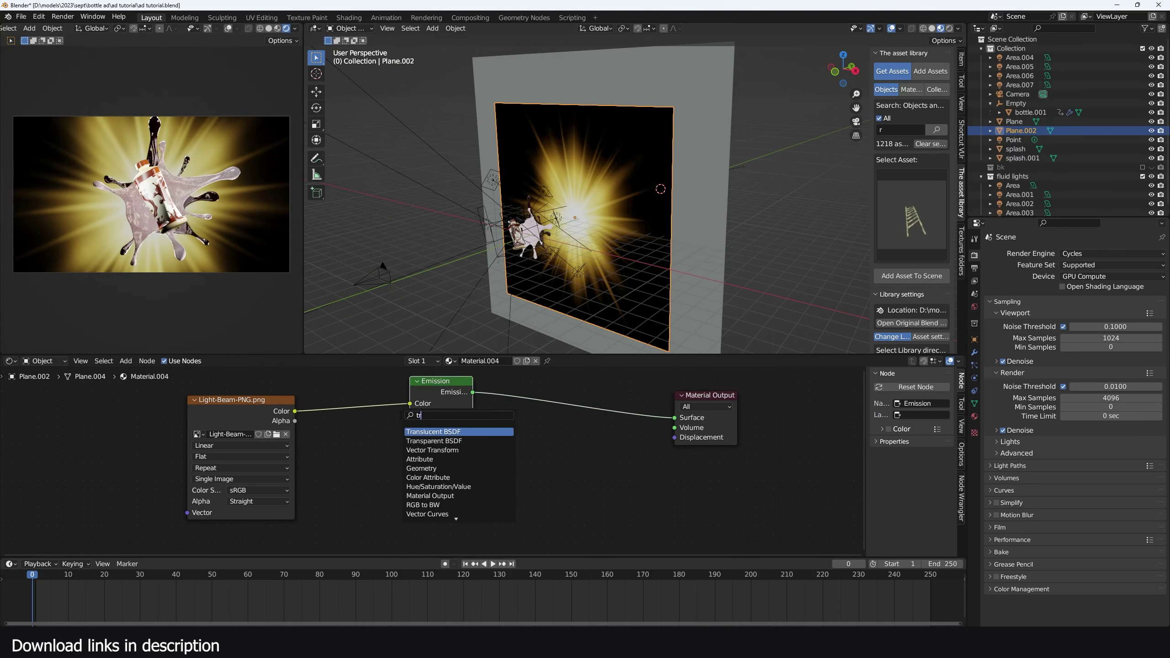
{"action": "key", "text": "Return"}
{"action": "left_click", "coordinate": [391, 429]}
{"action": "right_click_drag", "start_coordinate": [425, 437], "coordinate": [465, 399], "text": "ctrl+shift"}
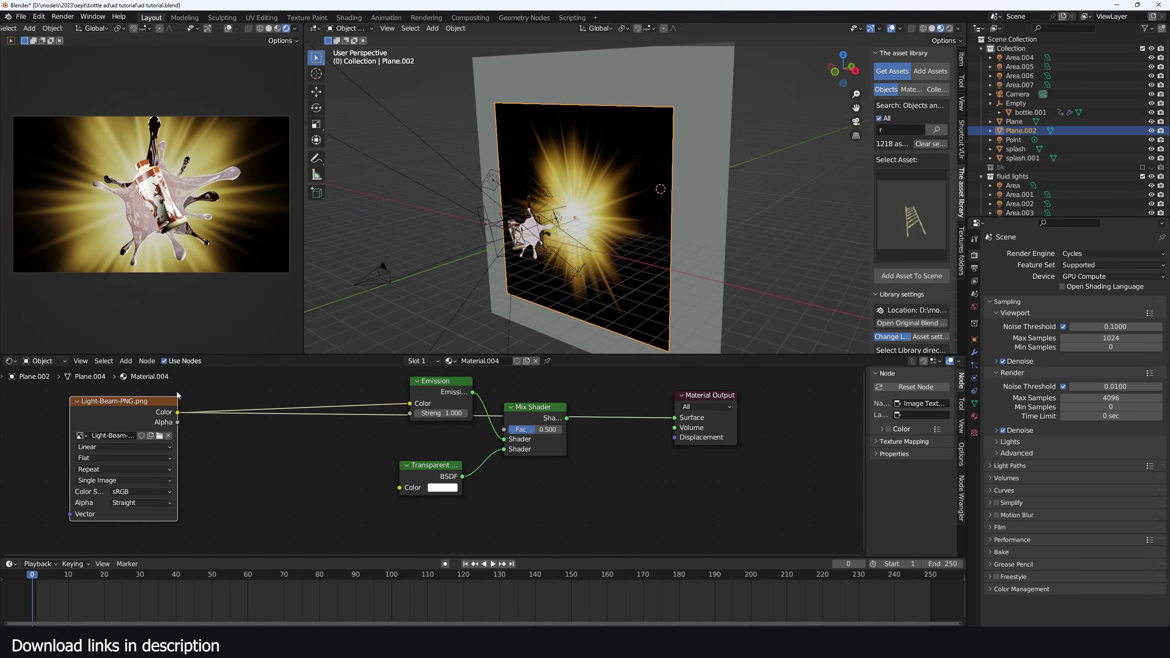
Drive the Mix Shader's factor with the light-beam image's color and swap the Emission and Transparent inputs
{"action": "left_click", "coordinate": [172, 423], "text": "ctrl+shift"}
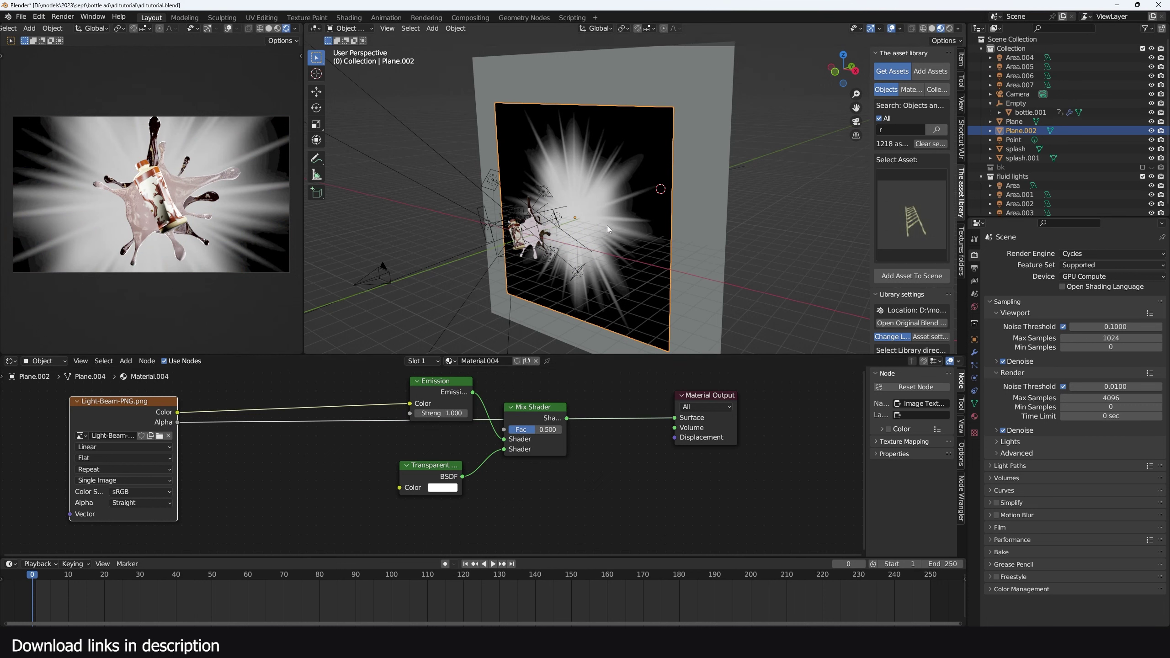
{"action": "scroll", "coordinate": [241, 416], "scroll_direction": "up", "scroll_amount": 1}
{"action": "left_click_drag", "start_coordinate": [134, 415], "coordinate": [129, 404], "text": "ctrl"}
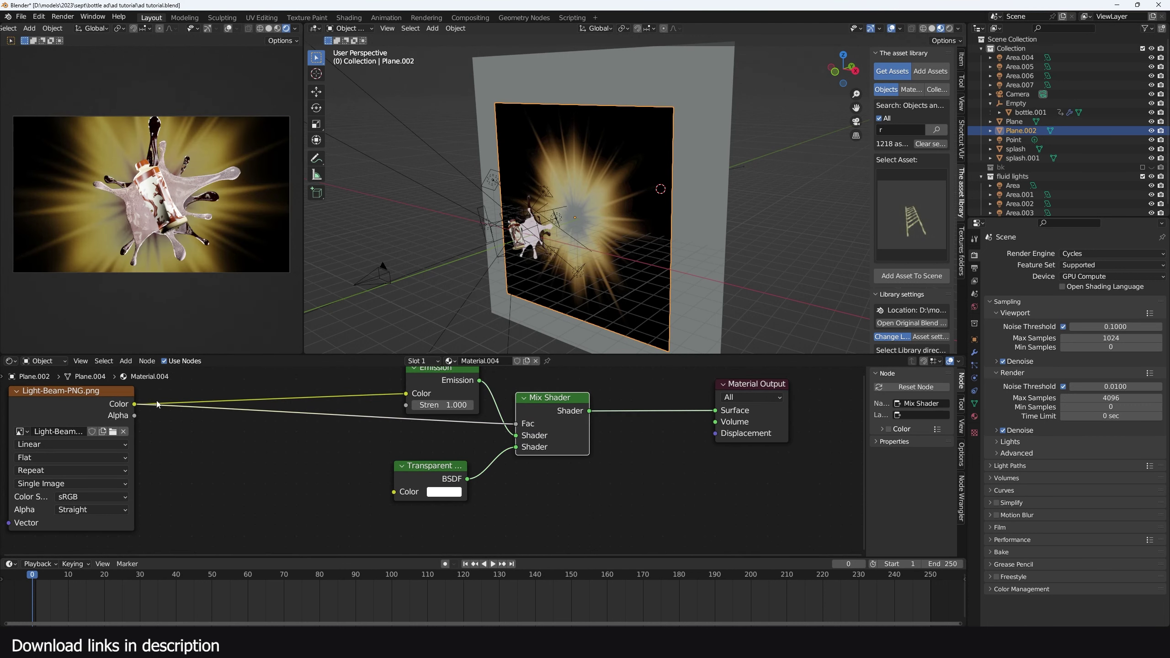
{"action": "left_click_drag", "start_coordinate": [515, 448], "coordinate": [524, 434]}
{"action": "key", "text": "alt+a"}
{"action": "middle_click_drag", "start_coordinate": [631, 244], "coordinate": [608, 214]}
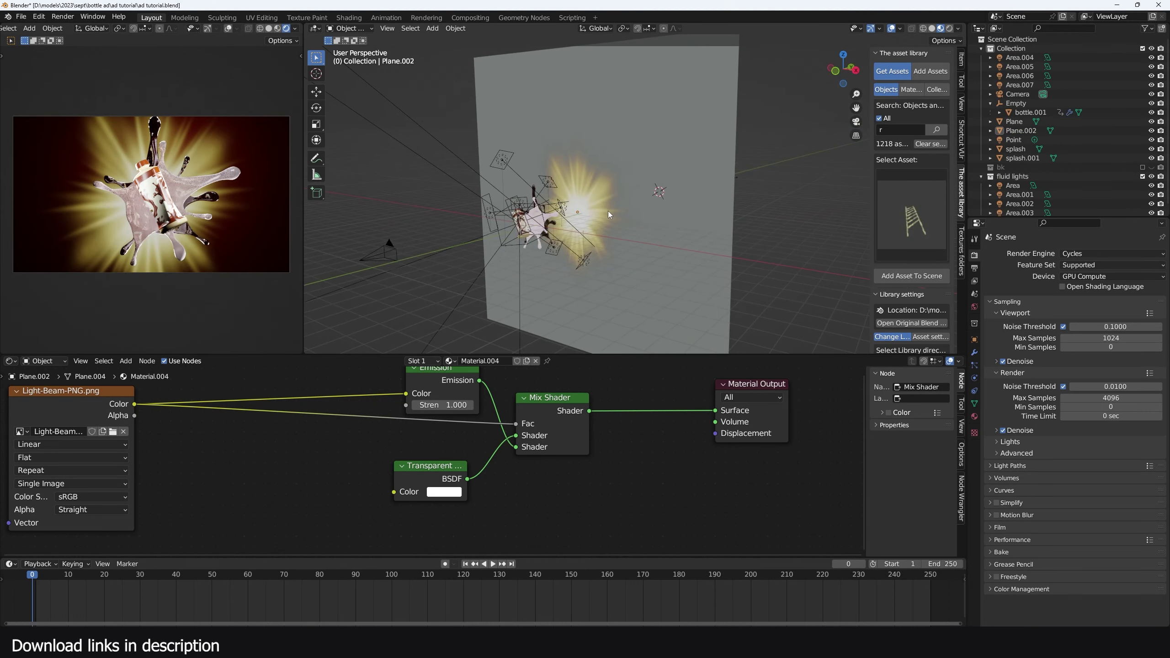
Disconnect the light-beam image from the ray plane's Emission color and set that color to orange
{"action": "left_click", "coordinate": [607, 209]}
{"action": "middle_click_drag", "start_coordinate": [377, 400], "coordinate": [418, 418]}
{"action": "left_click_drag", "start_coordinate": [447, 414], "coordinate": [402, 414]}
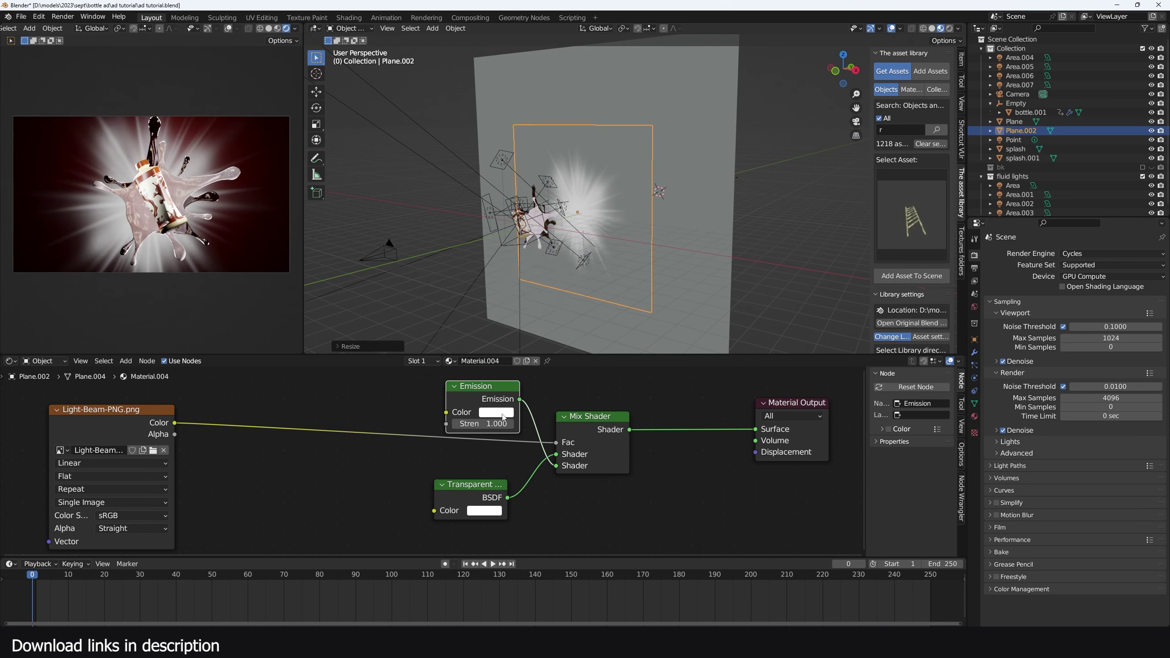
{"action": "left_click", "coordinate": [503, 415]}
{"action": "left_click_drag", "start_coordinate": [524, 298], "coordinate": [515, 323]}
{"action": "key", "text": "shift+a"}
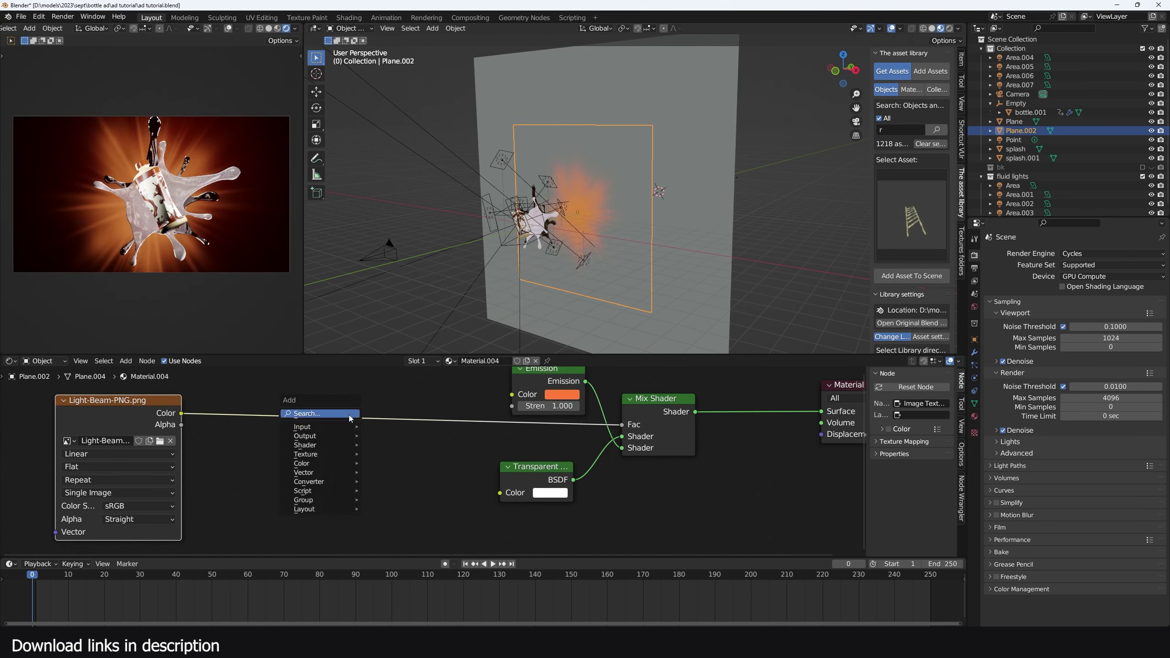
{"action": "left_click", "coordinate": [349, 418]}
{"action": "type", "text": "r"}
Insert a Math node between the light-beam color and the Mix Shader factor, set to Multiply with a raised value
{"action": "key", "text": "shift+a"}
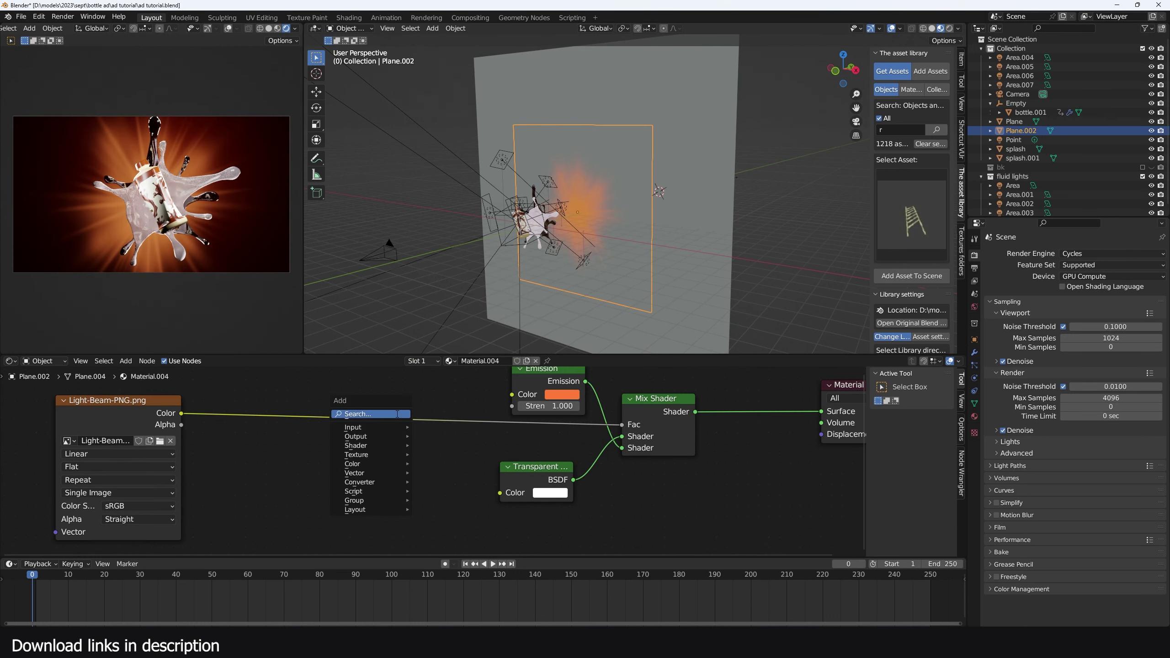
{"action": "left_click", "coordinate": [398, 415]}
{"action": "type", "text": "math"}
{"action": "key", "text": "Return"}
{"action": "left_click", "coordinate": [436, 441]}
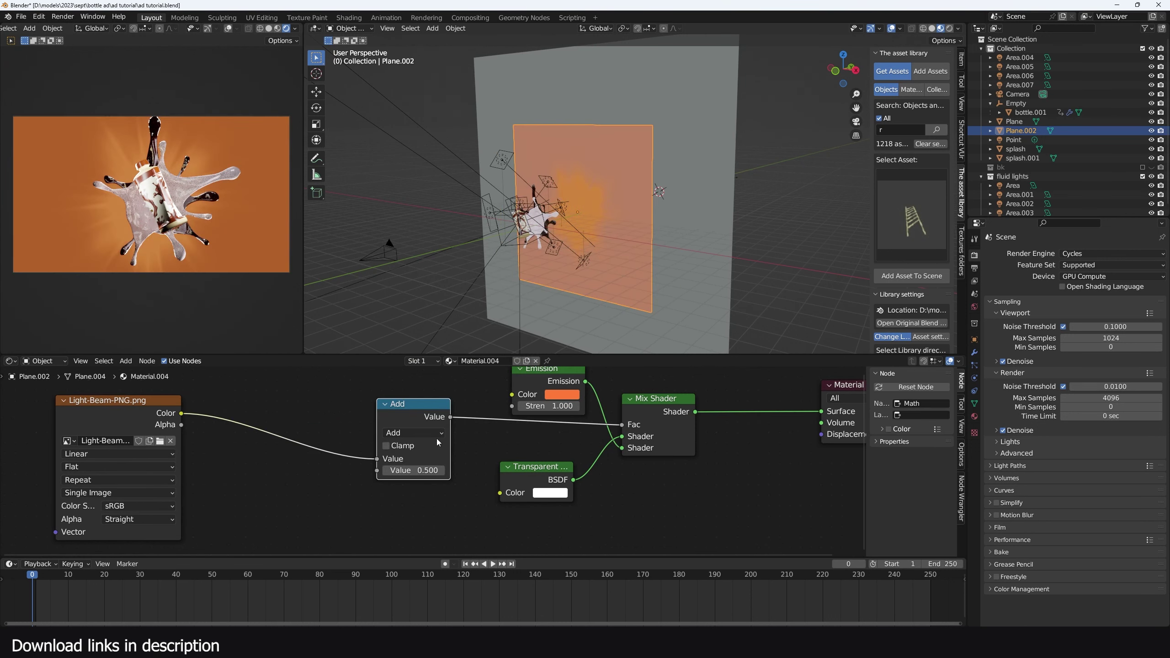
{"action": "left_click", "coordinate": [432, 435]}
{"action": "left_click", "coordinate": [401, 485]}
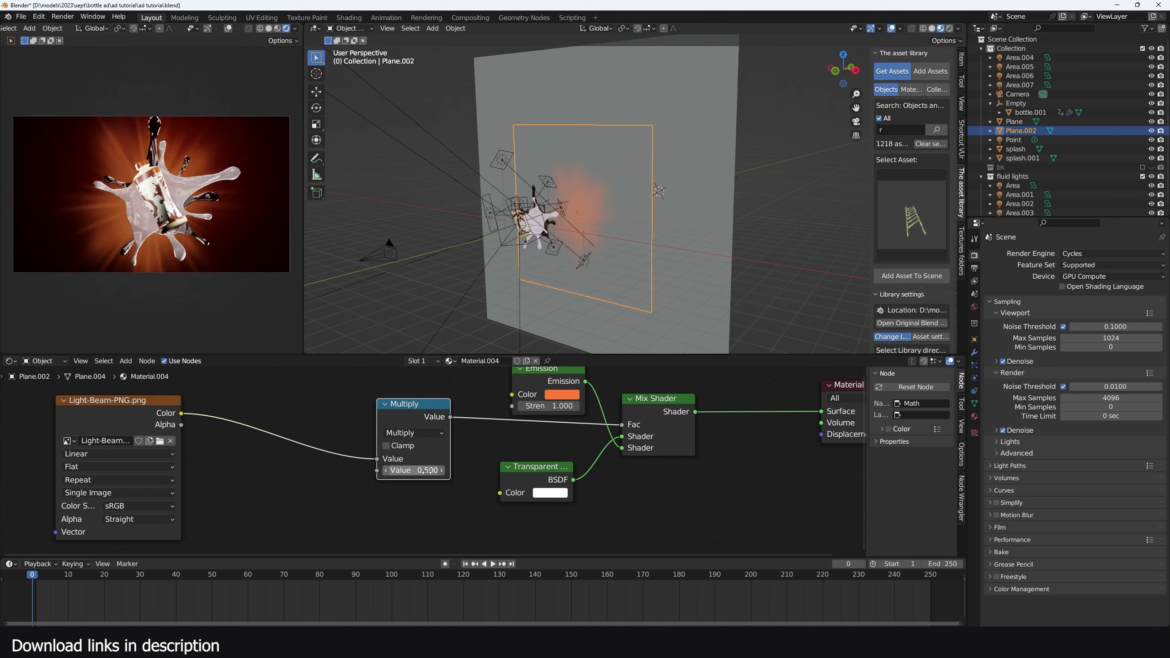
{"action": "mouse_move", "coordinate": [414, 470]}
{"action": "left_mouse_down"}
{"action": "mouse_move", "coordinate": [399, 471]}
{"action": "mouse_move", "coordinate": [435, 470]}
{"action": "left_mouse_up"}
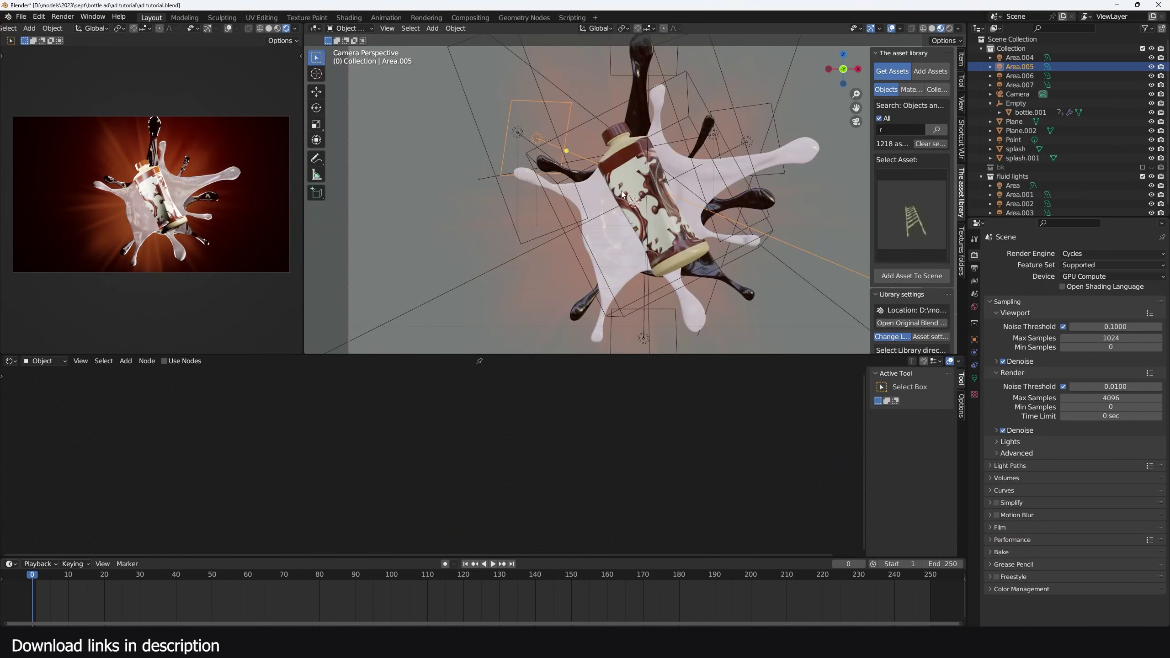
Add a separate plane away from the bottle scene and extrude it into a thick slab
{"action": "scroll", "coordinate": [622, 191], "scroll_direction": "down", "scroll_amount": 3}
{"action": "middle_click_drag", "start_coordinate": [621, 191], "coordinate": [553, 168], "text": "shift"}
{"action": "scroll", "coordinate": [551, 232], "scroll_direction": "down", "scroll_amount": 6}
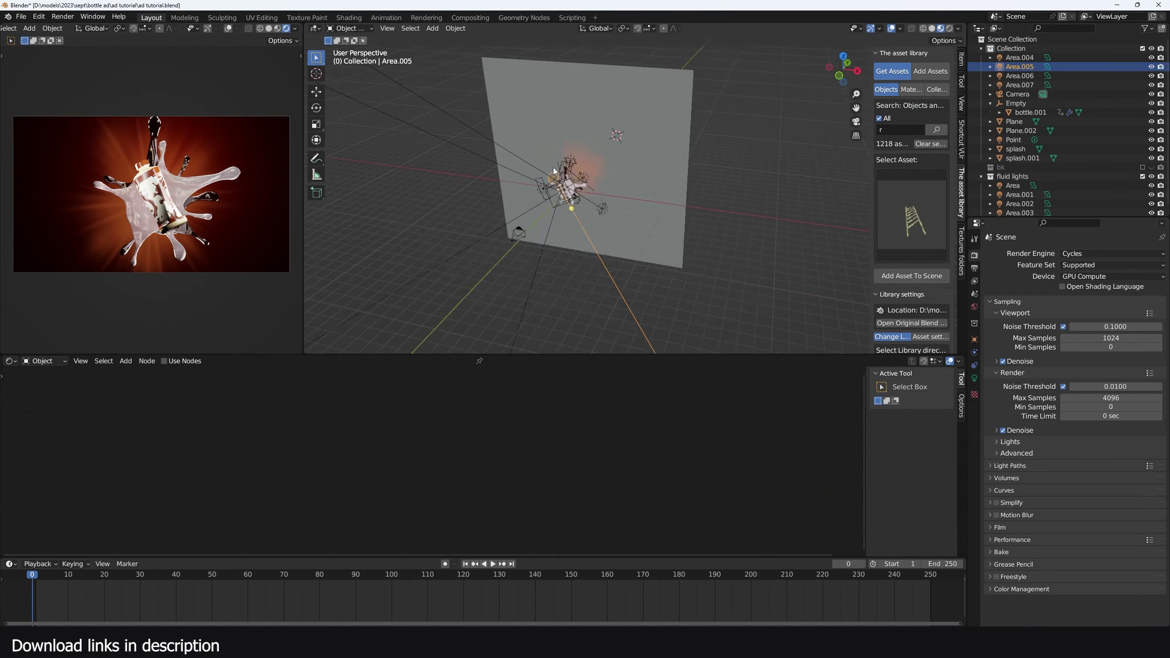
{"action": "middle_click_drag", "start_coordinate": [679, 202], "coordinate": [630, 212]}
{"action": "key", "text": "shift+a"}
{"action": "left_click", "coordinate": [712, 222]}
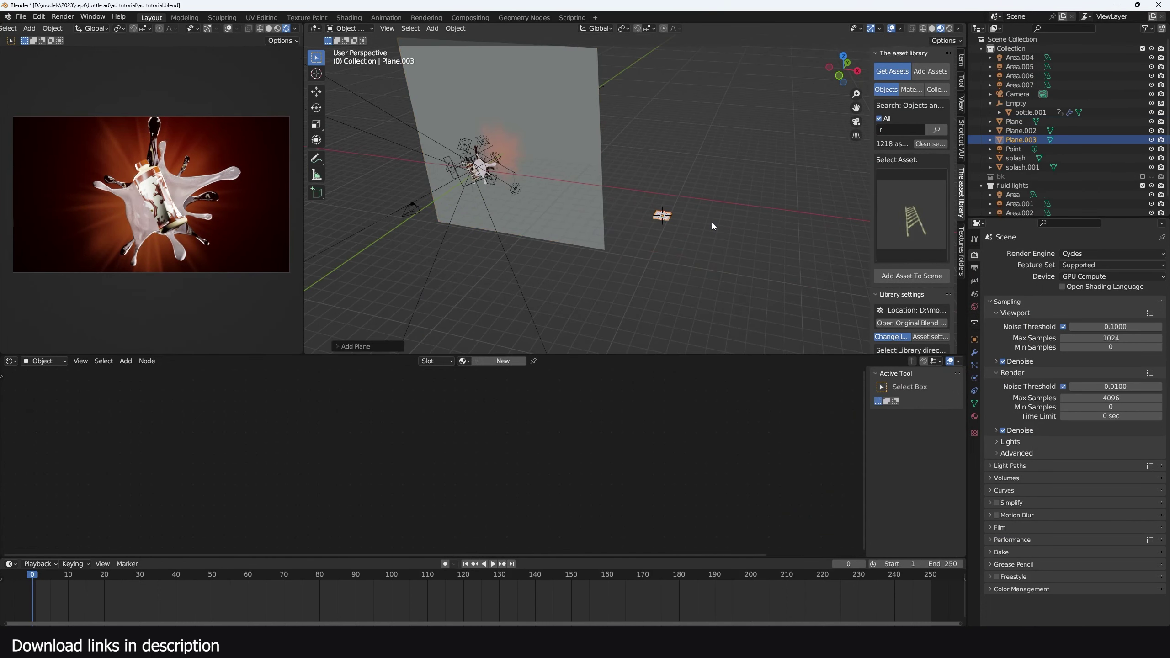
{"action": "key", "text": "KP_Decimal"}
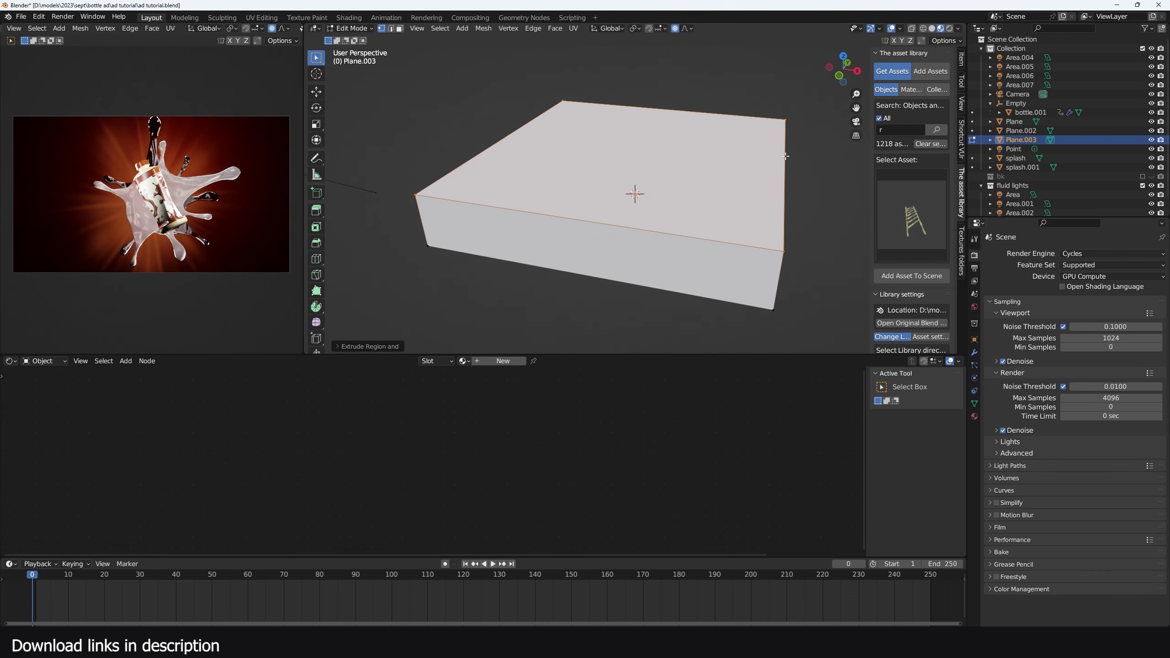
Inset the slab's top face and add a Bevel modifier with a 0.017 m amount and Harden Normals
{"action": "key", "text": "i"}
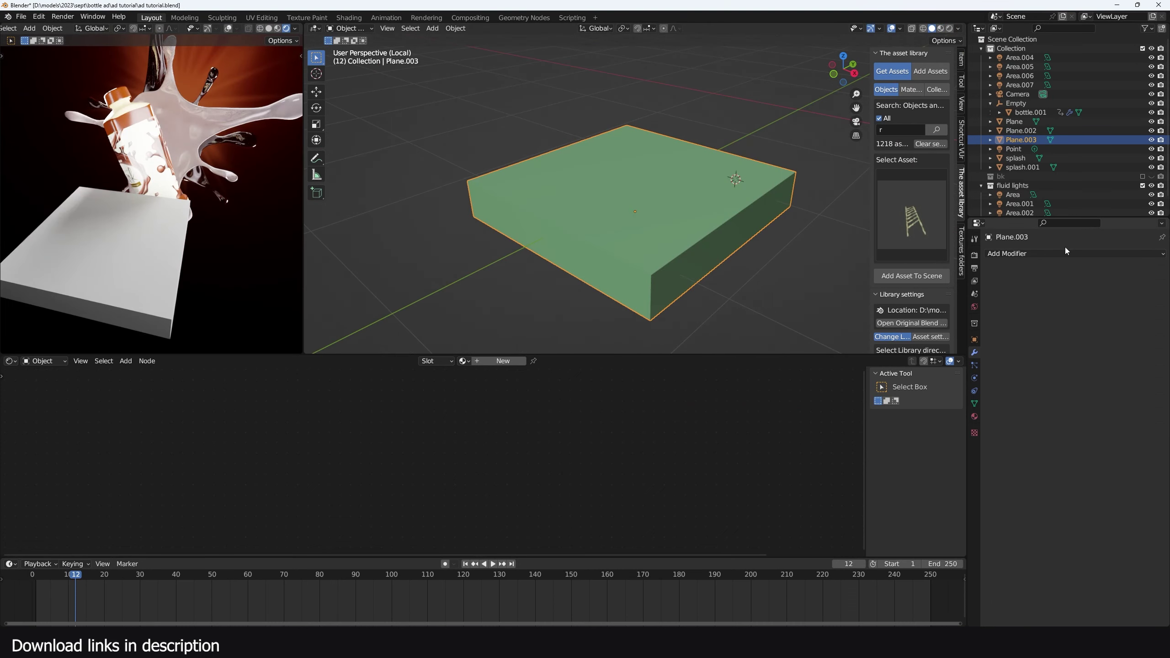
{"action": "left_click", "coordinate": [1065, 251]}
{"action": "left_click", "coordinate": [938, 299]}
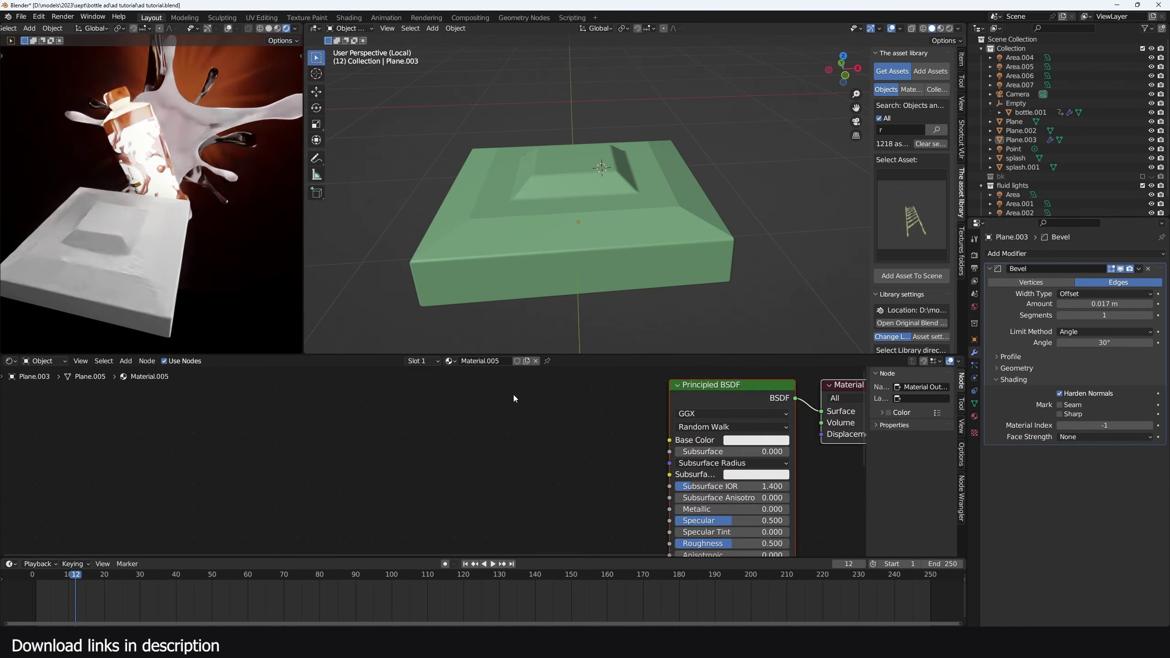
Set the Base Color of the slab's Principled BSDF material to a dark chocolate brown
{"action": "scroll", "coordinate": [616, 445], "scroll_direction": "down", "scroll_amount": 2}
{"action": "scroll", "coordinate": [615, 445], "scroll_direction": "up", "scroll_amount": 3}
{"action": "scroll", "coordinate": [547, 450], "scroll_direction": "up", "scroll_amount": 1}
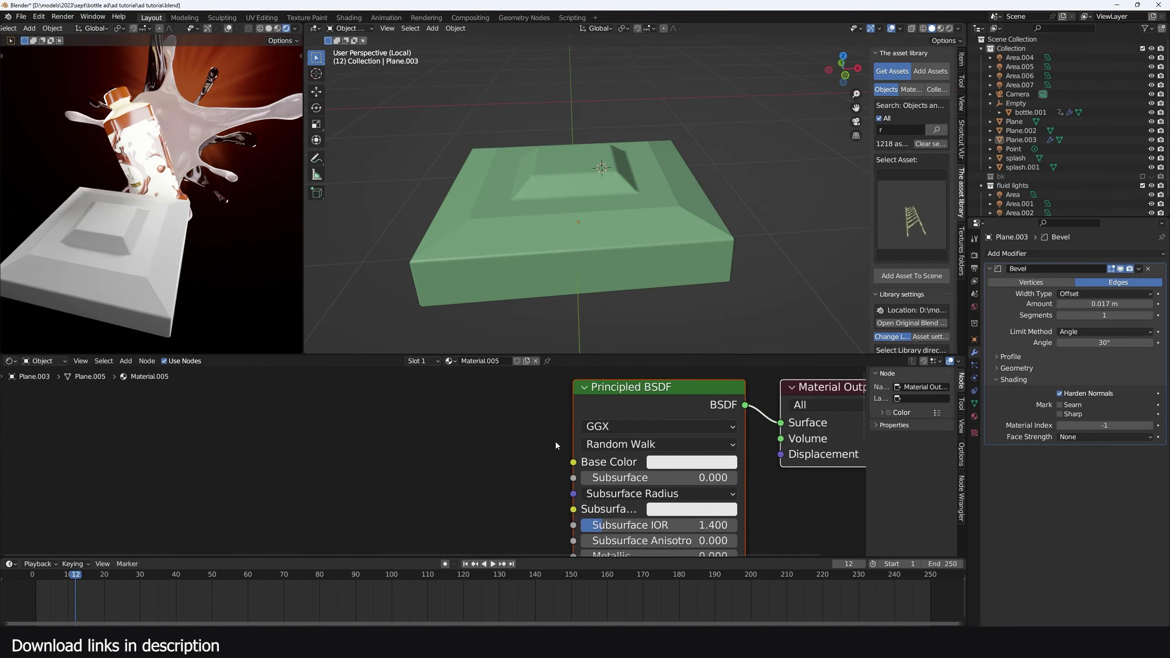
{"action": "left_click", "coordinate": [663, 467]}
{"action": "left_click", "coordinate": [703, 352]}
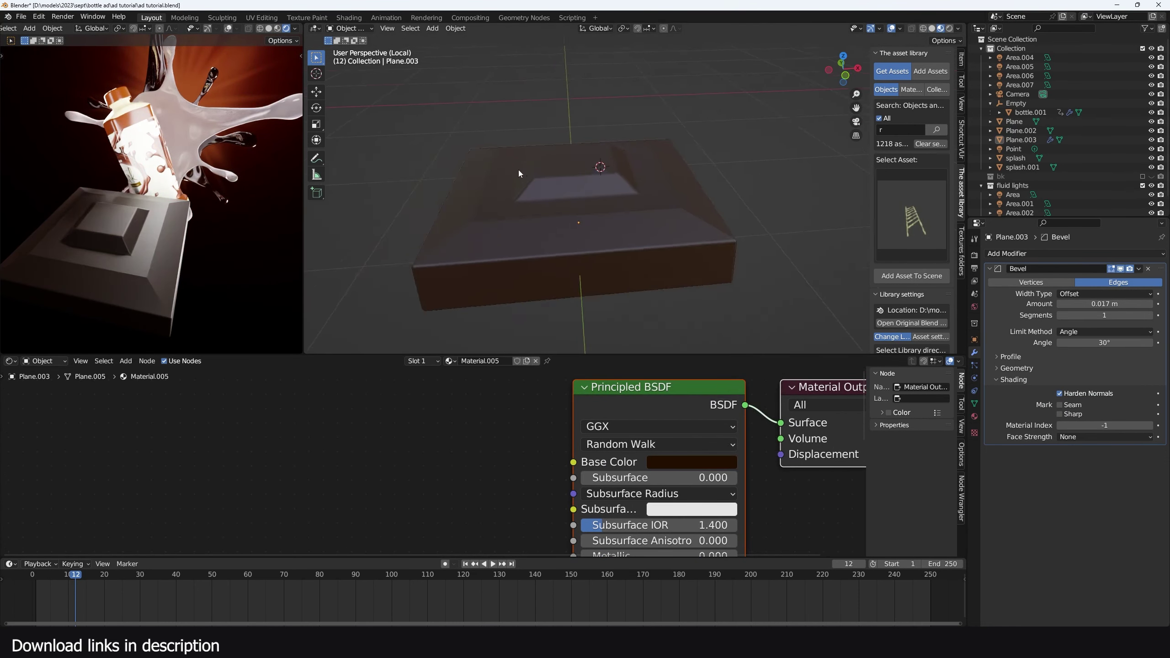
Load the D:\resouces\grunges\ texture folder and import a swirling grunge overlay image into the slab material as a texture node
{"action": "middle_click_drag", "start_coordinate": [522, 167], "coordinate": [545, 220]}
{"action": "scroll", "coordinate": [544, 224], "scroll_direction": "up", "scroll_amount": 2}
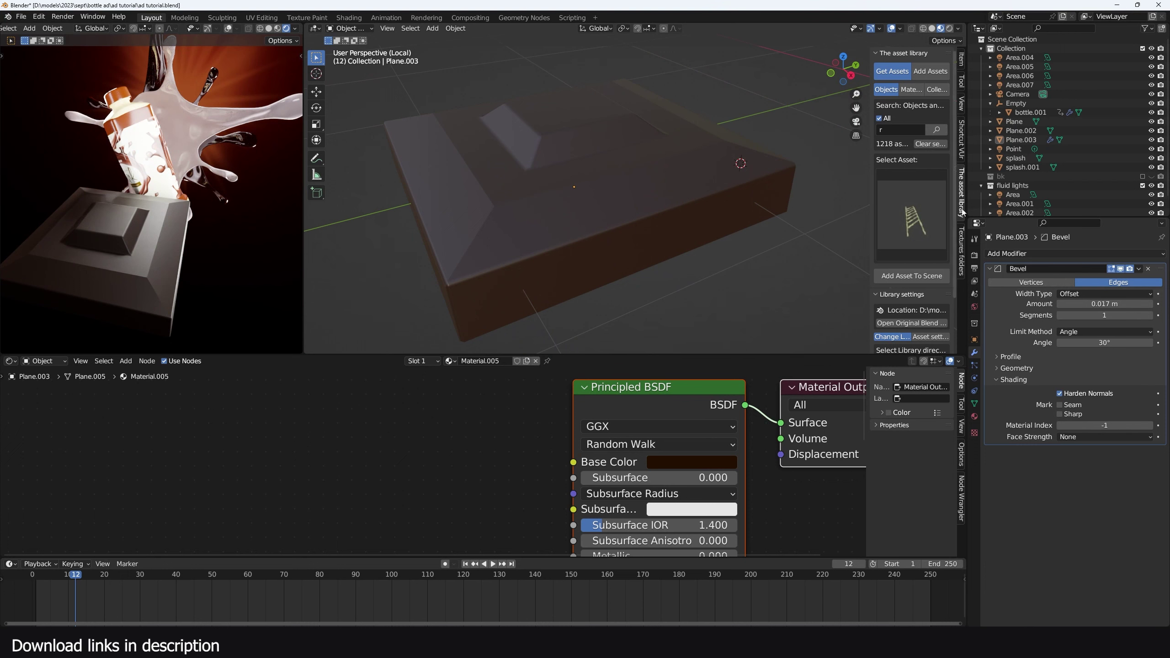
{"action": "left_click", "coordinate": [962, 258]}
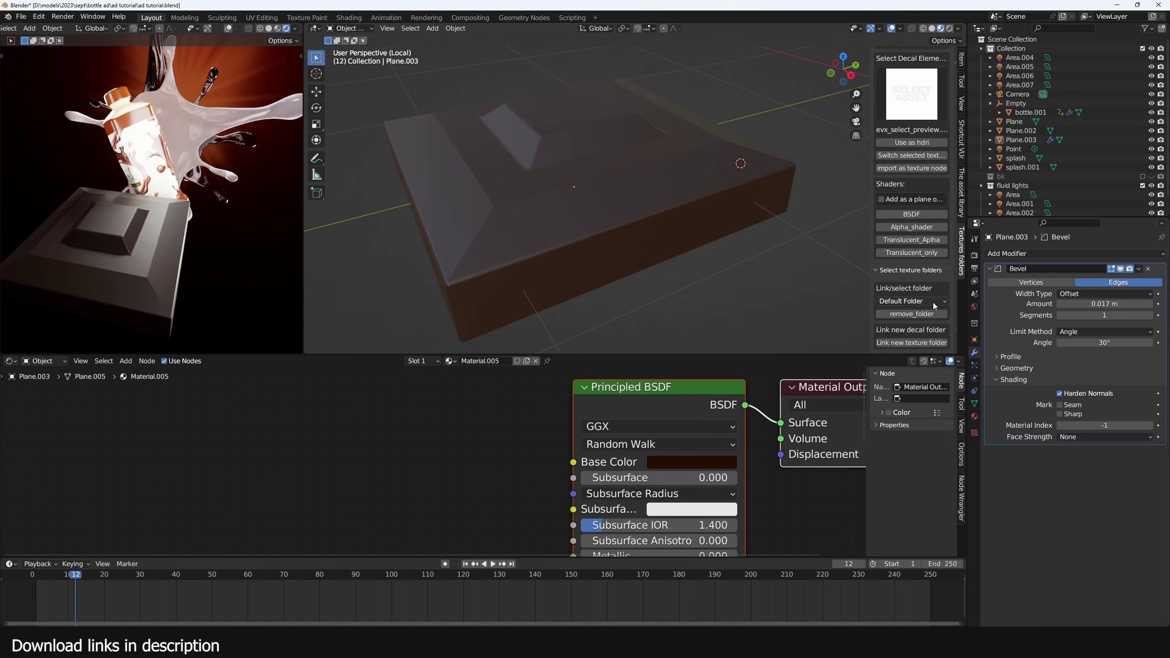
{"action": "left_click", "coordinate": [934, 300]}
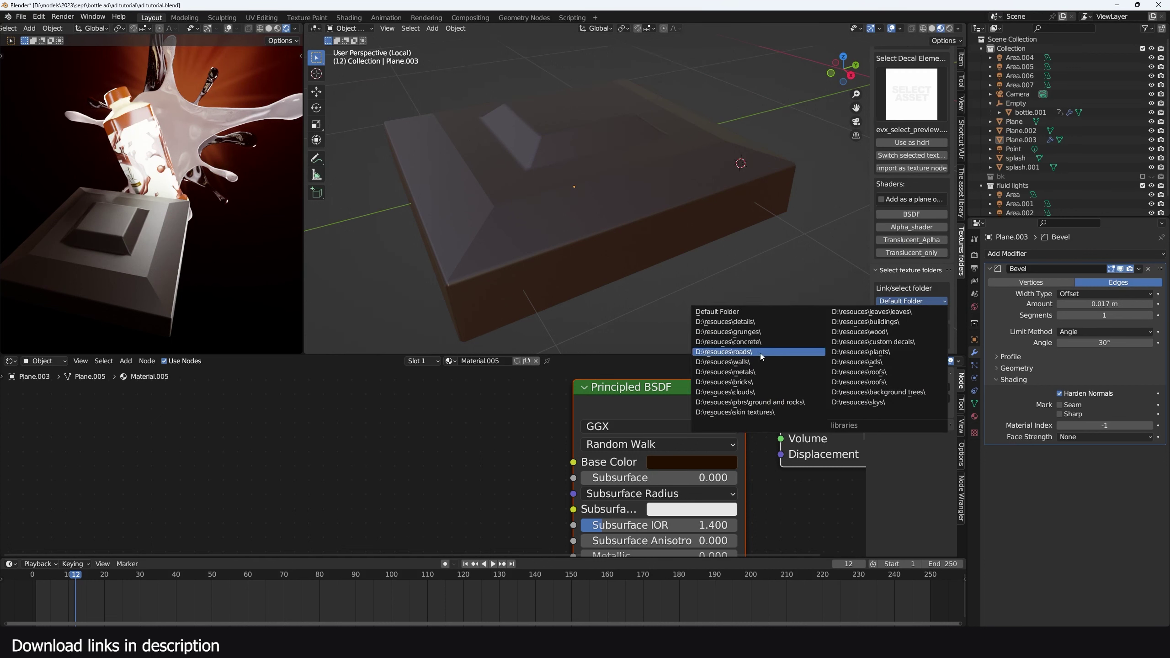
{"action": "left_click", "coordinate": [766, 342]}
{"action": "left_click", "coordinate": [900, 304]}
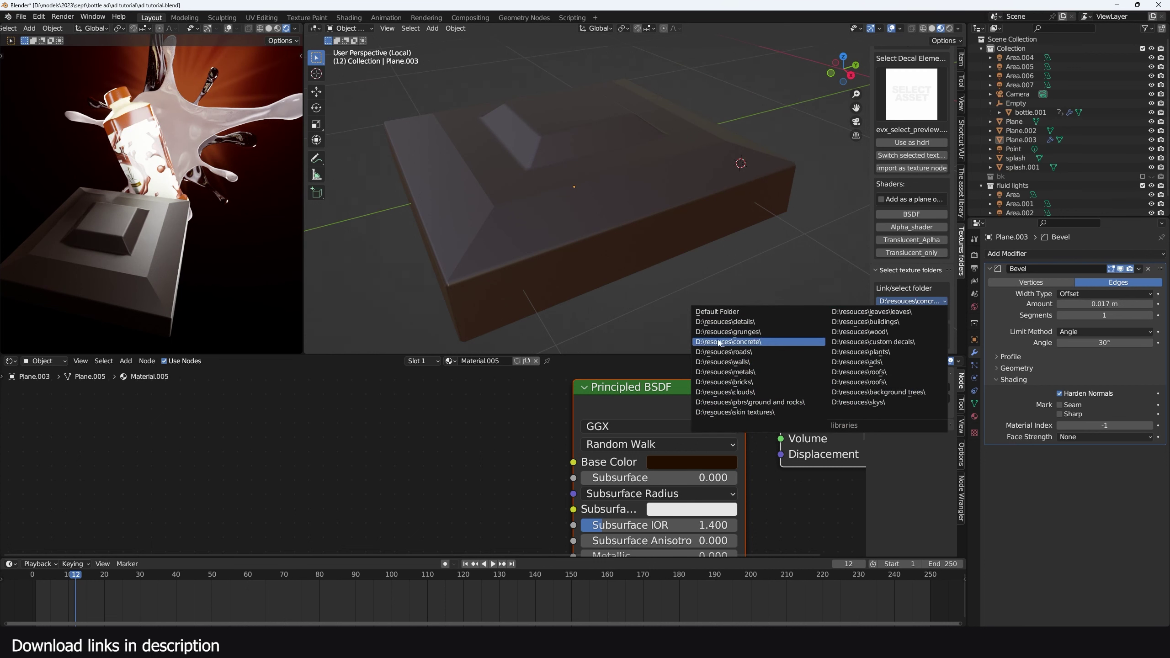
{"action": "left_click", "coordinate": [759, 335]}
{"action": "scroll", "coordinate": [920, 260], "scroll_direction": "up", "scroll_amount": 3}
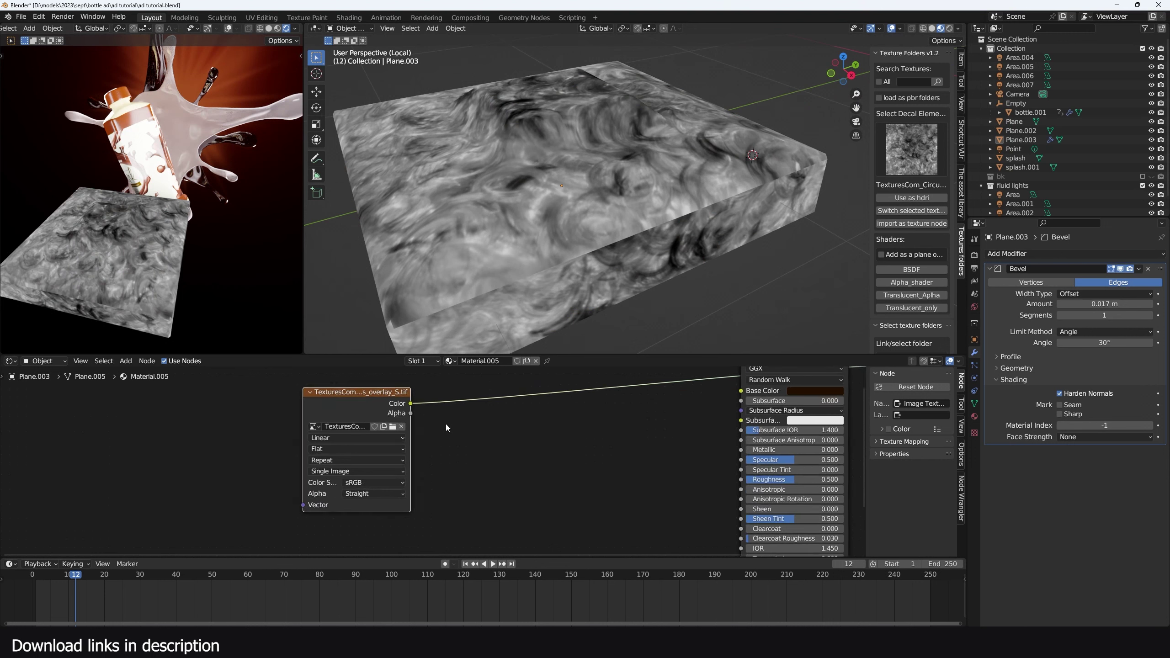
Connect the grunge image's Color to the slab material's Roughness and preview the Principled BSDF
{"action": "scroll", "coordinate": [446, 425], "scroll_direction": "down", "scroll_amount": 3}
{"action": "middle_click_drag", "start_coordinate": [483, 445], "coordinate": [467, 437]}
{"action": "left_click_drag", "start_coordinate": [662, 465], "coordinate": [661, 468]}
{"action": "left_click", "coordinate": [698, 375], "text": "ctrl+shift"}
{"action": "mouse_move", "coordinate": [595, 225]}
{"action": "middle_mouse_down"}
{"action": "mouse_move", "coordinate": [633, 242]}
{"action": "mouse_move", "coordinate": [797, 245]}
{"action": "middle_mouse_up"}
Insert a Color Ramp between the grunge image and Roughness, and lighten its black stop to grey
{"action": "key", "text": "shift+a"}
{"action": "left_click", "coordinate": [507, 465]}
{"action": "type", "text": "rmpa"}
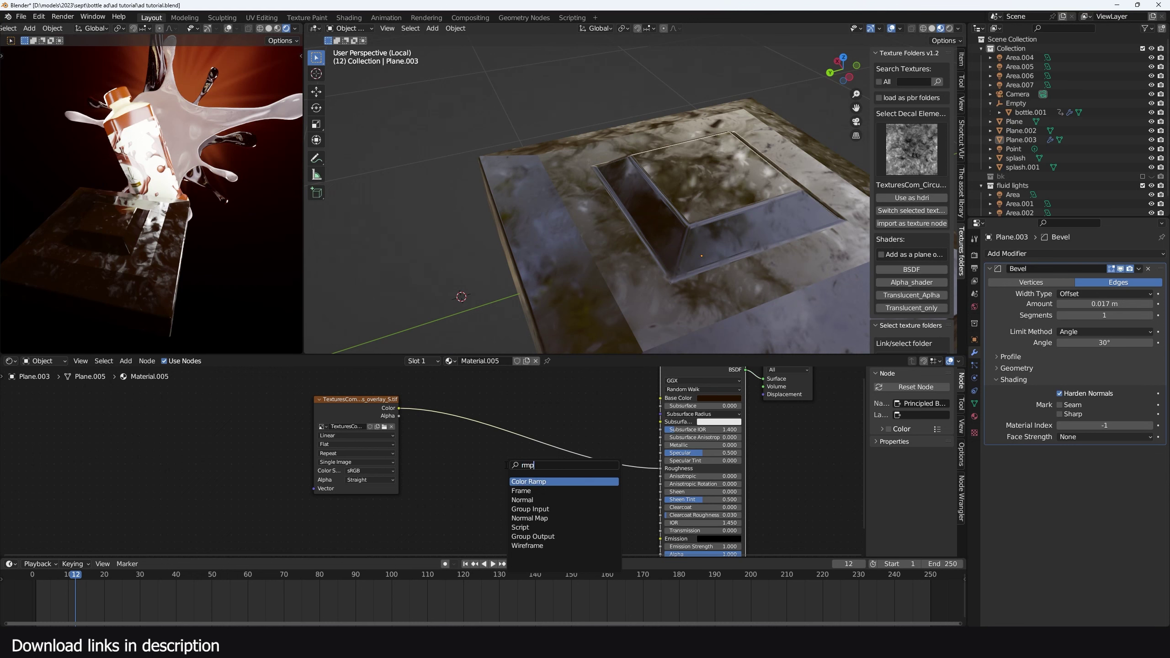
{"action": "key", "text": "ctrl+a"}
{"action": "type", "text": "ramp"}
{"action": "key", "text": "Return"}
{"action": "left_click", "coordinate": [496, 433]}
{"action": "scroll", "coordinate": [507, 456], "scroll_direction": "up", "scroll_amount": 4}
{"action": "left_click", "coordinate": [557, 497]}
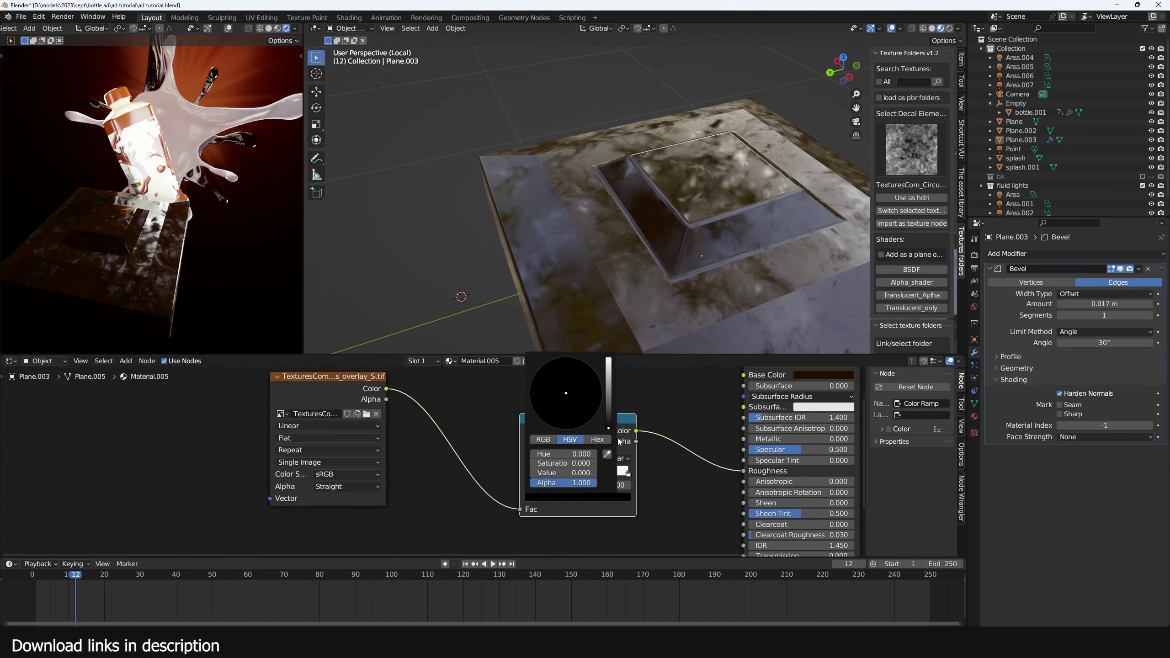
{"action": "left_click", "coordinate": [616, 196]}
Duplicate the chocolate slab and place the copy about 2 m away along the X axis
{"action": "scroll", "coordinate": [617, 196], "scroll_direction": "down", "scroll_amount": 4}
{"action": "key", "text": "shift+d"}
{"action": "key", "text": "x"}
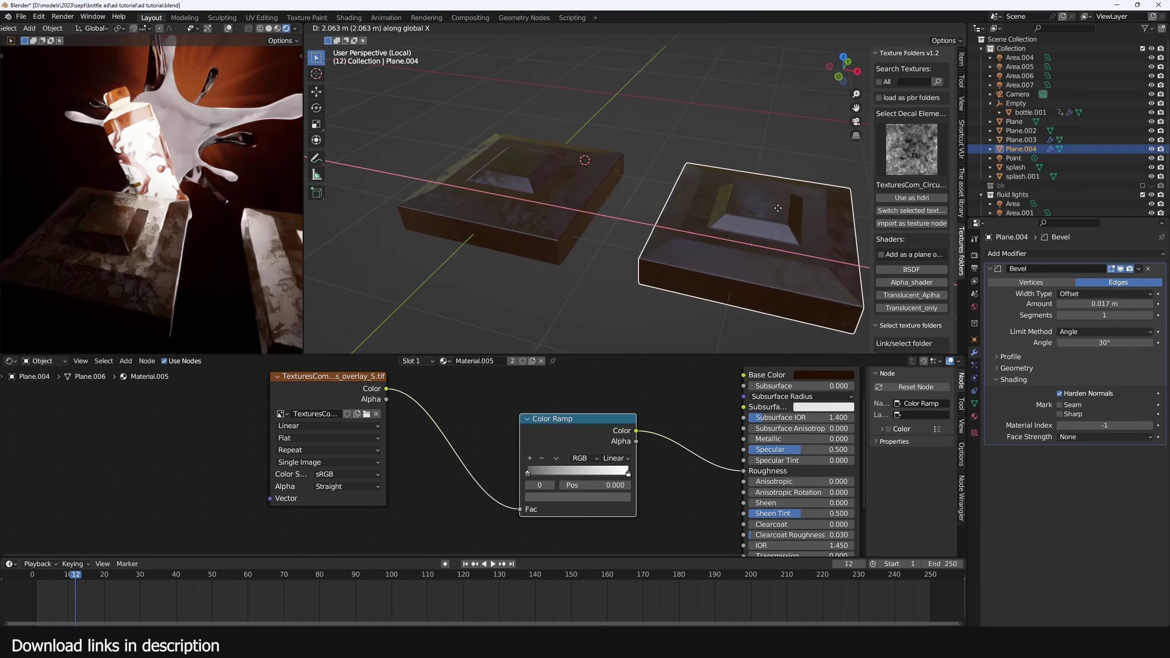
{"action": "left_click", "coordinate": [767, 208]}
{"action": "mouse_move", "coordinate": [447, 650]}
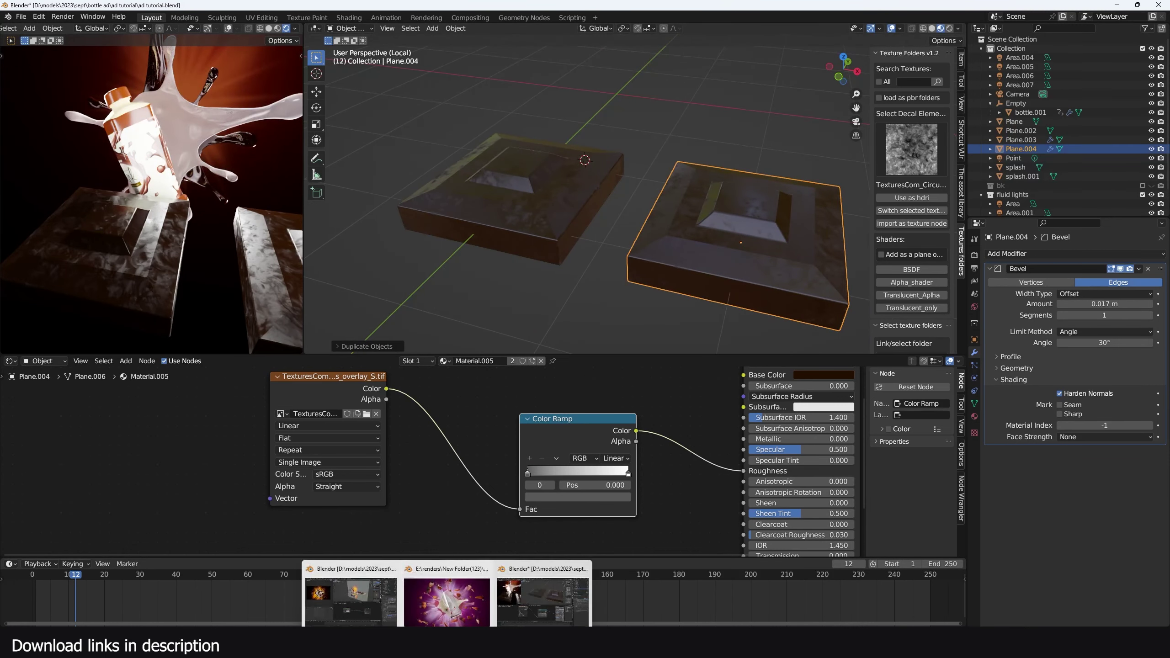
{"action": "left_click", "coordinate": [451, 604]}
{"action": "key", "text": "Escape"}
Add a cube beside the slabs, give it a level 2 Subdivision modifier and shade it smooth
{"action": "left_click", "coordinate": [570, 235]}
{"action": "middle_click_drag", "start_coordinate": [724, 227], "coordinate": [630, 218], "text": "shift"}
{"action": "left_click", "coordinate": [681, 243]}
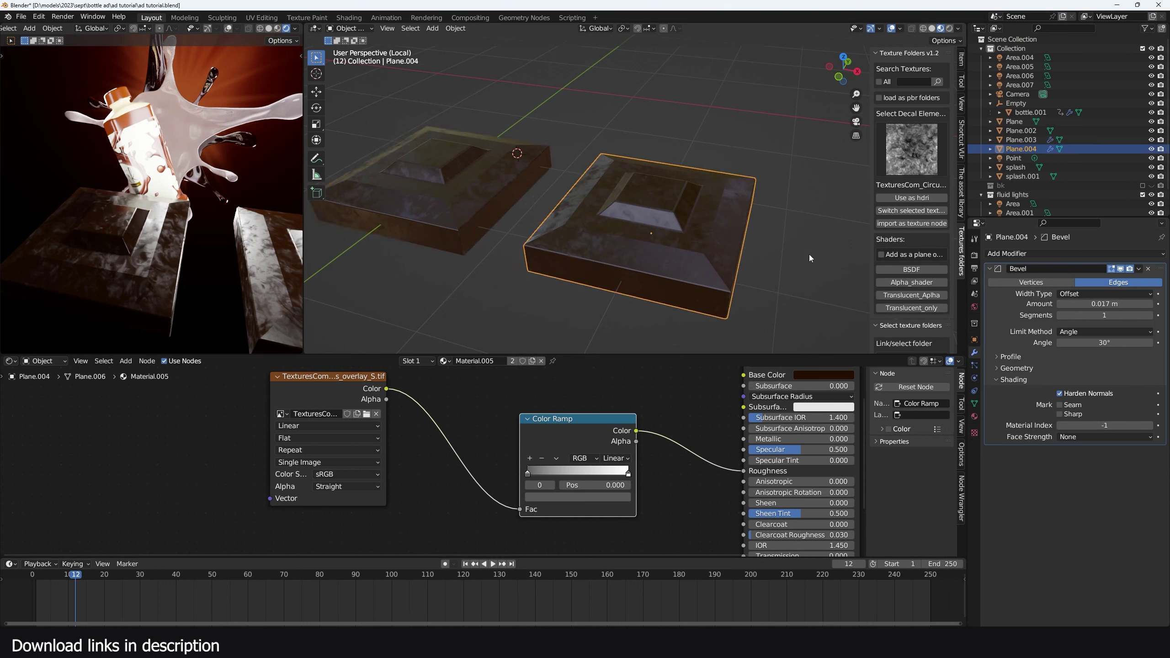
{"action": "key", "text": "shift+a"}
{"action": "left_click", "coordinate": [808, 238]}
{"action": "key", "text": "ctrl+2"}
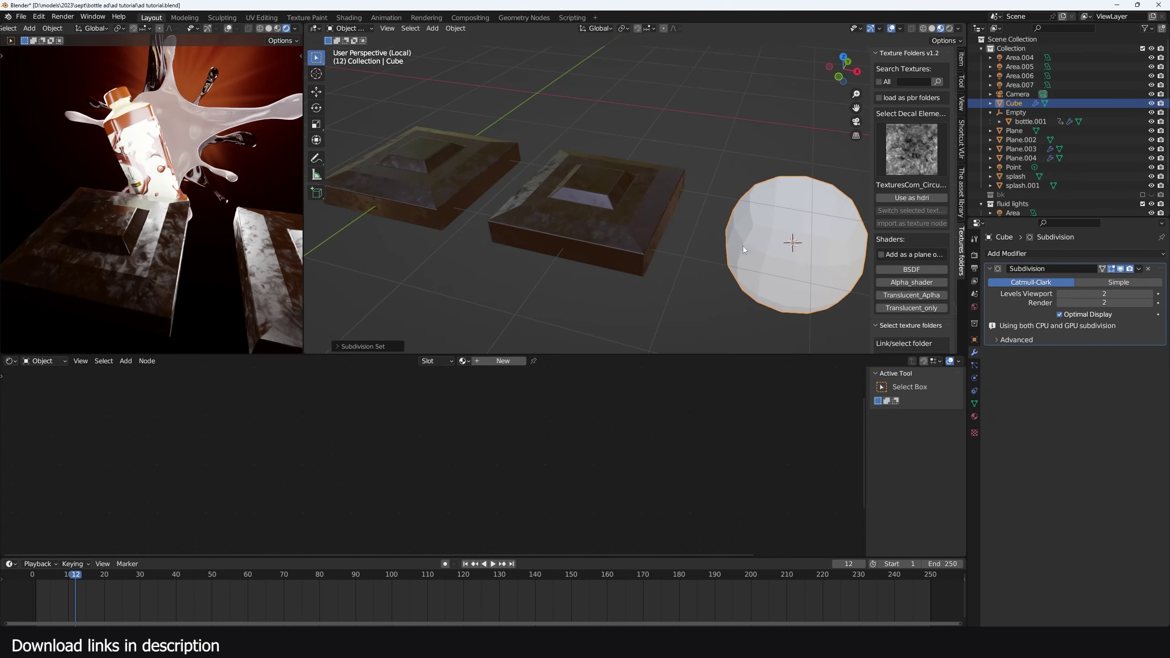
{"action": "right_click", "coordinate": [735, 253]}
{"action": "left_click", "coordinate": [738, 255]}
Add a textured Displace modifier with strength 1.100 to the rounded cube and apply its Subdivision at 3 levels
{"action": "left_click", "coordinate": [1009, 254]}
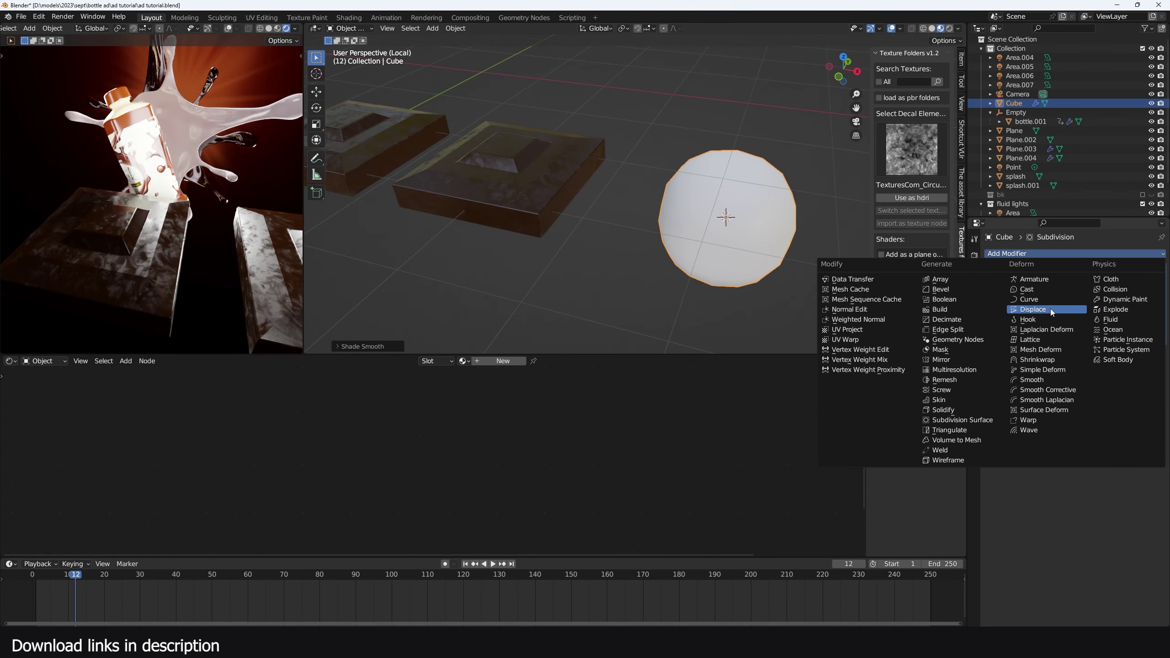
{"action": "left_click", "coordinate": [1032, 309]}
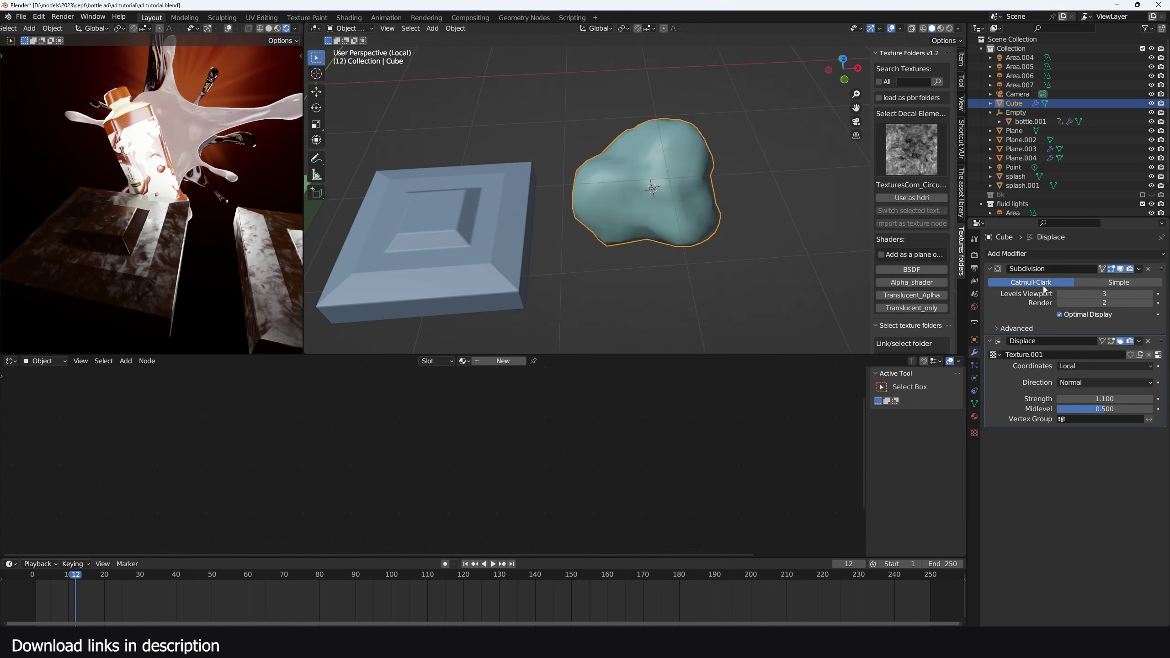
{"action": "key", "text": "Tab"}
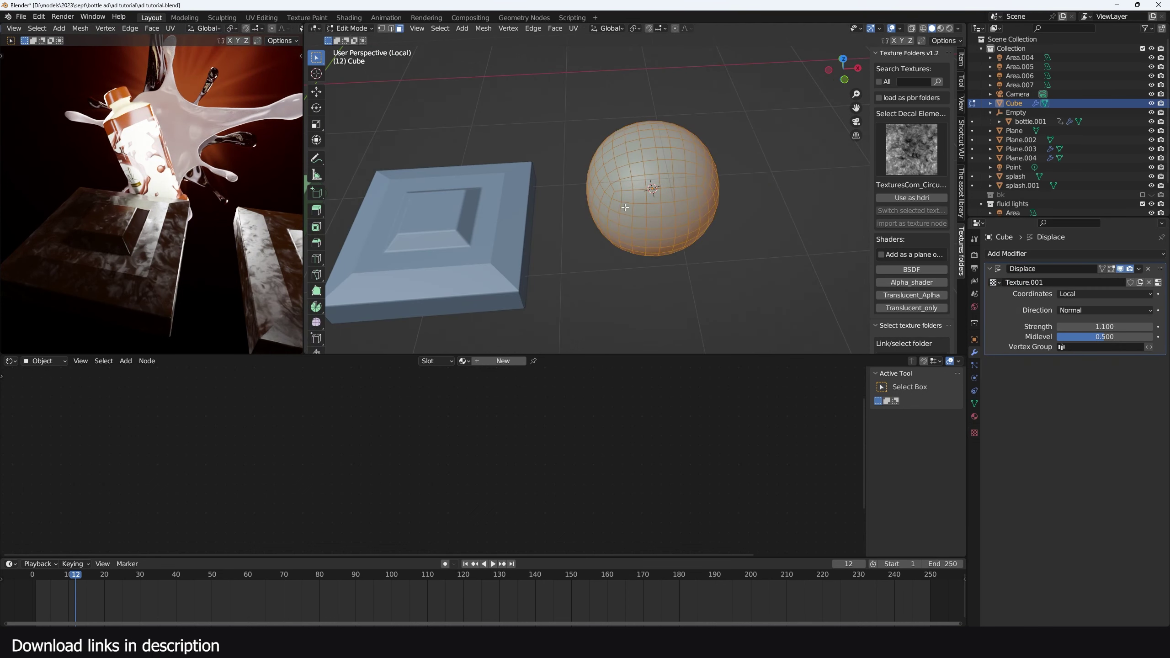
{"action": "left_click", "coordinate": [582, 198]}
{"action": "middle_click_drag", "start_coordinate": [582, 198], "coordinate": [576, 220]}
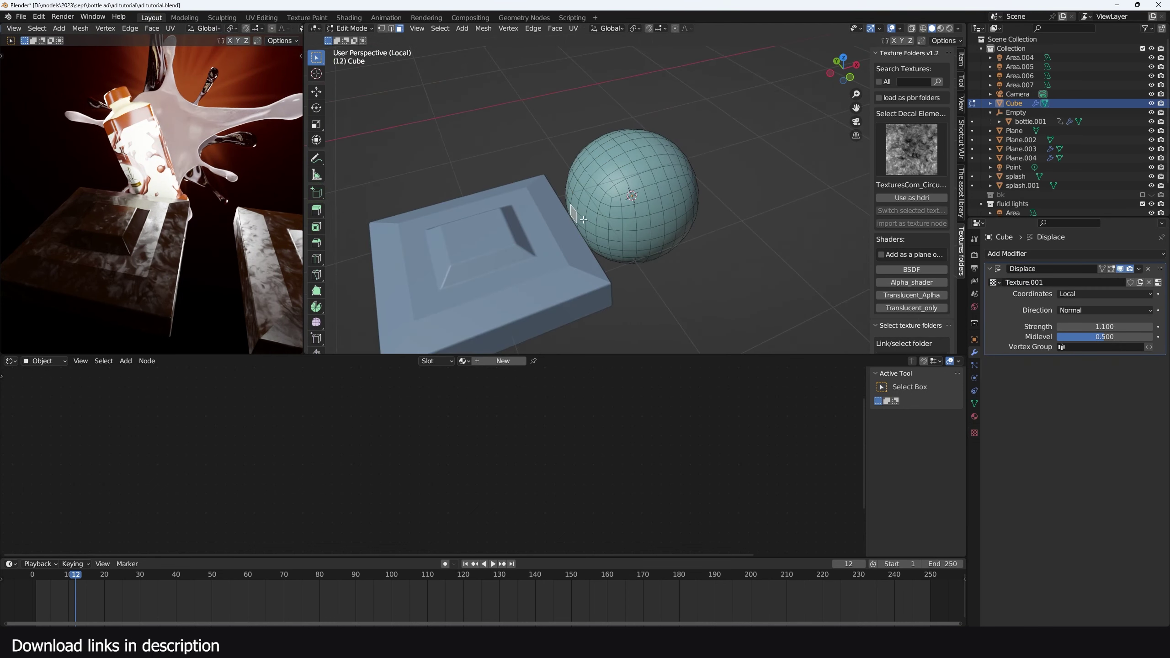
{"action": "key", "text": "Tab"}
Duplicate the rocky blob, displace it with a size 0.51 Clouds texture at strength 1.250, and overlap it with the second slab's corner
{"action": "scroll", "coordinate": [584, 220], "scroll_direction": "down", "scroll_amount": 3}
{"action": "key", "text": "g"}
{"action": "left_click", "coordinate": [682, 164]}
{"action": "middle_click_drag", "start_coordinate": [682, 165], "coordinate": [623, 153]}
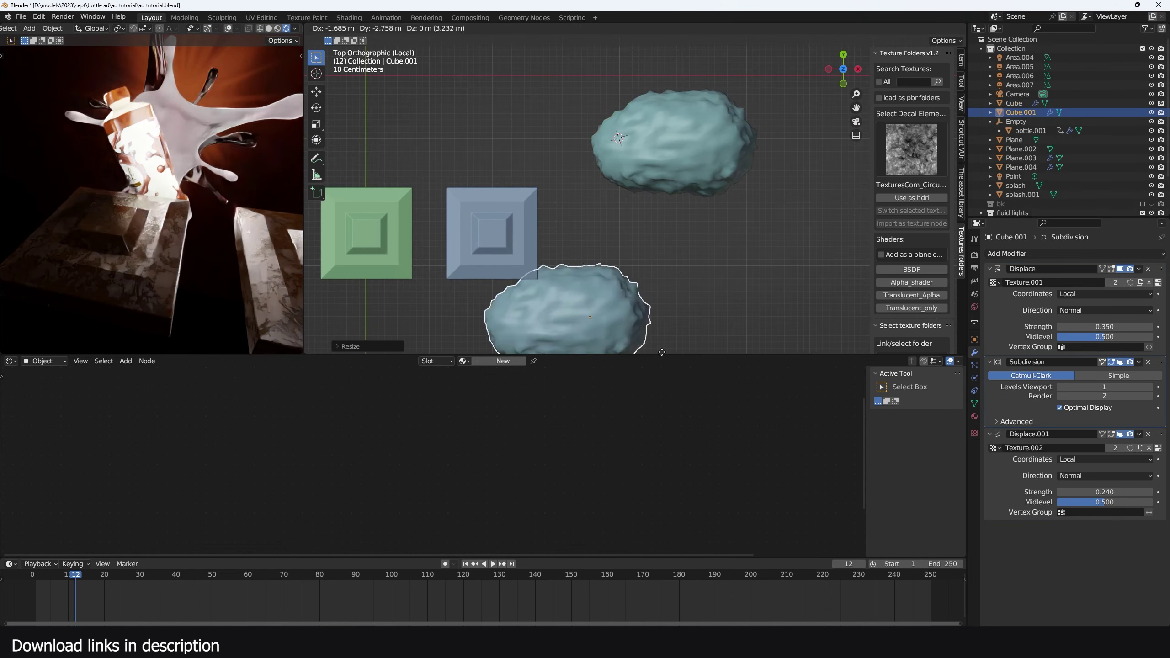
{"action": "key", "text": "s"}
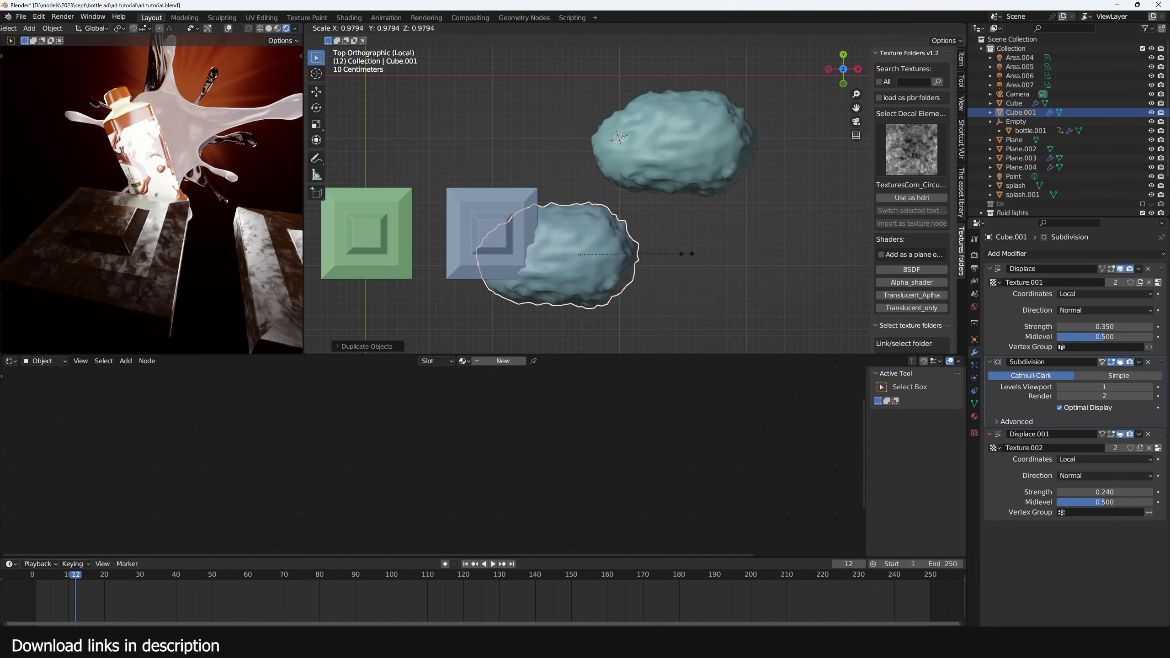
{"action": "left_click", "coordinate": [666, 261]}
{"action": "middle_click_drag", "start_coordinate": [666, 261], "coordinate": [654, 198]}
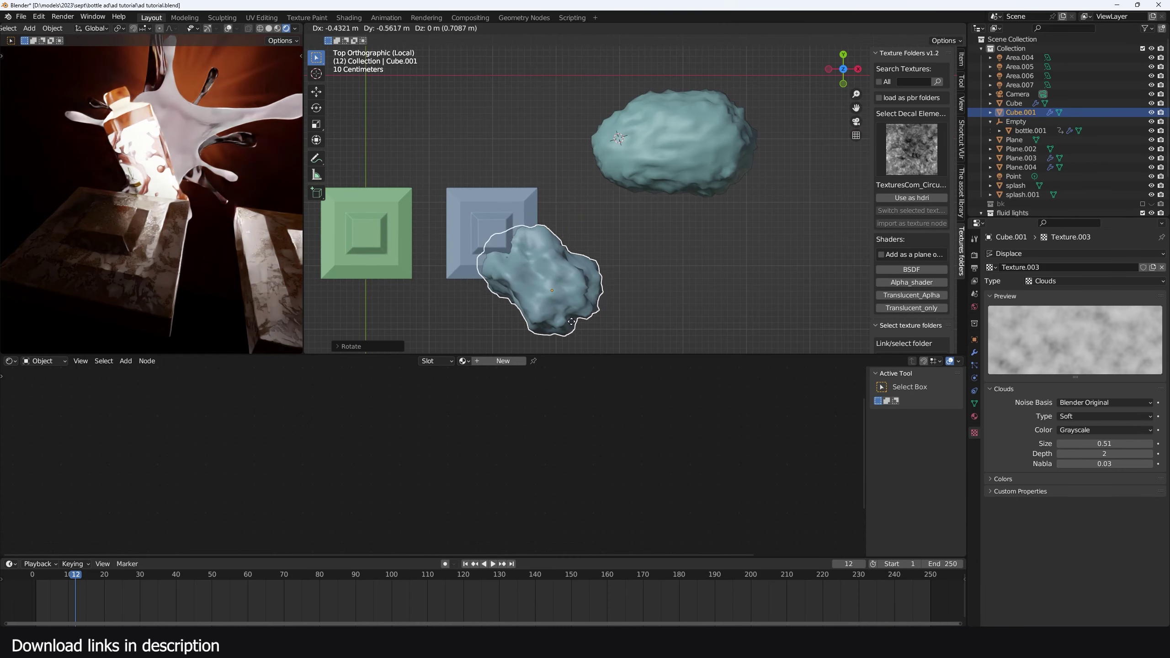
{"action": "left_click", "coordinate": [557, 263]}
{"action": "middle_click_drag", "start_coordinate": [557, 263], "coordinate": [560, 261]}
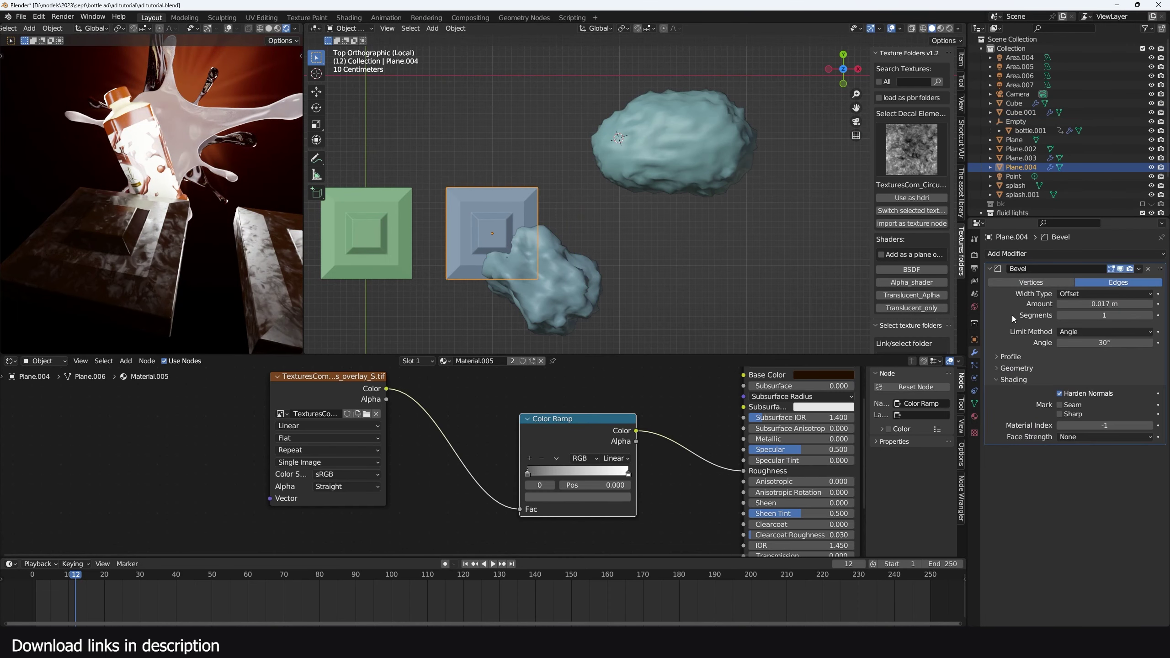
Apply the second slab's Bevel, add a Boolean Difference modifier that cuts it with the overlapping rock, and hide the rock
{"action": "key", "text": "ctrl+a"}
{"action": "left_click", "coordinate": [1054, 254]}
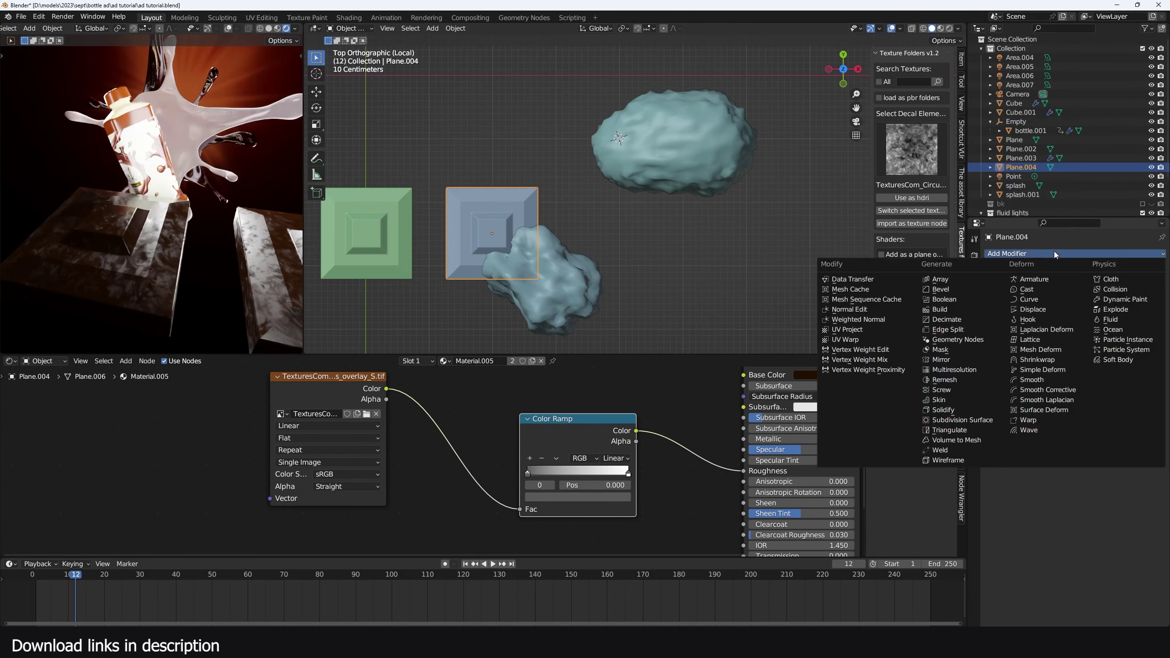
{"action": "left_click", "coordinate": [983, 300]}
{"action": "left_click", "coordinate": [1149, 305]}
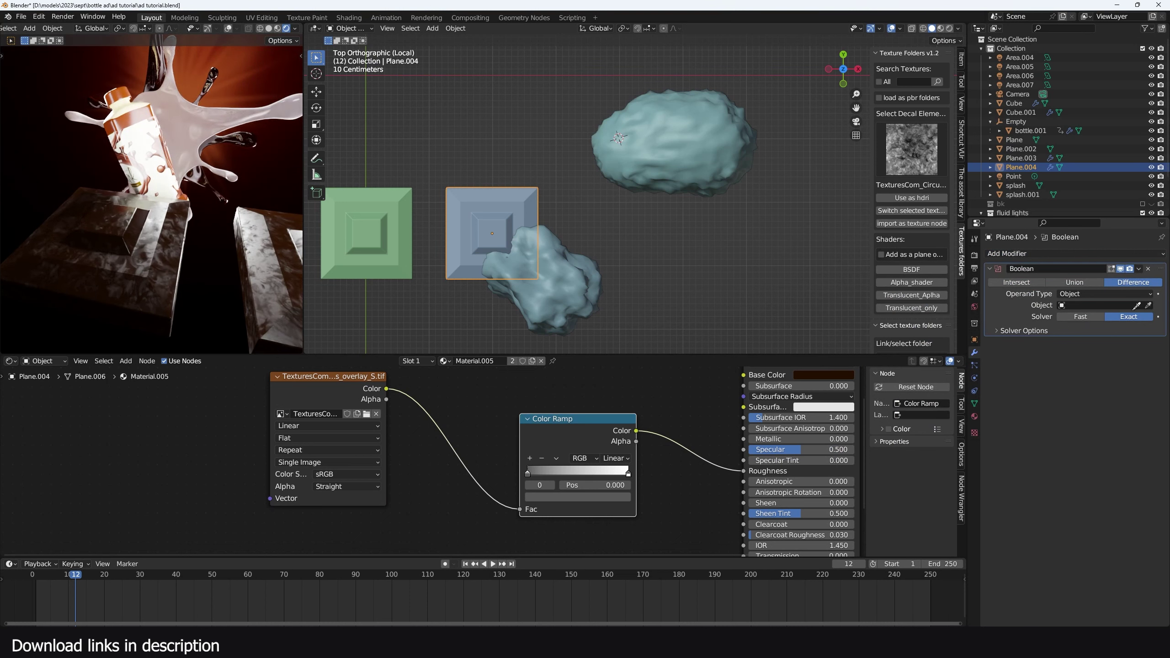
{"action": "left_click", "coordinate": [510, 295]}
{"action": "left_click", "coordinate": [540, 275]}
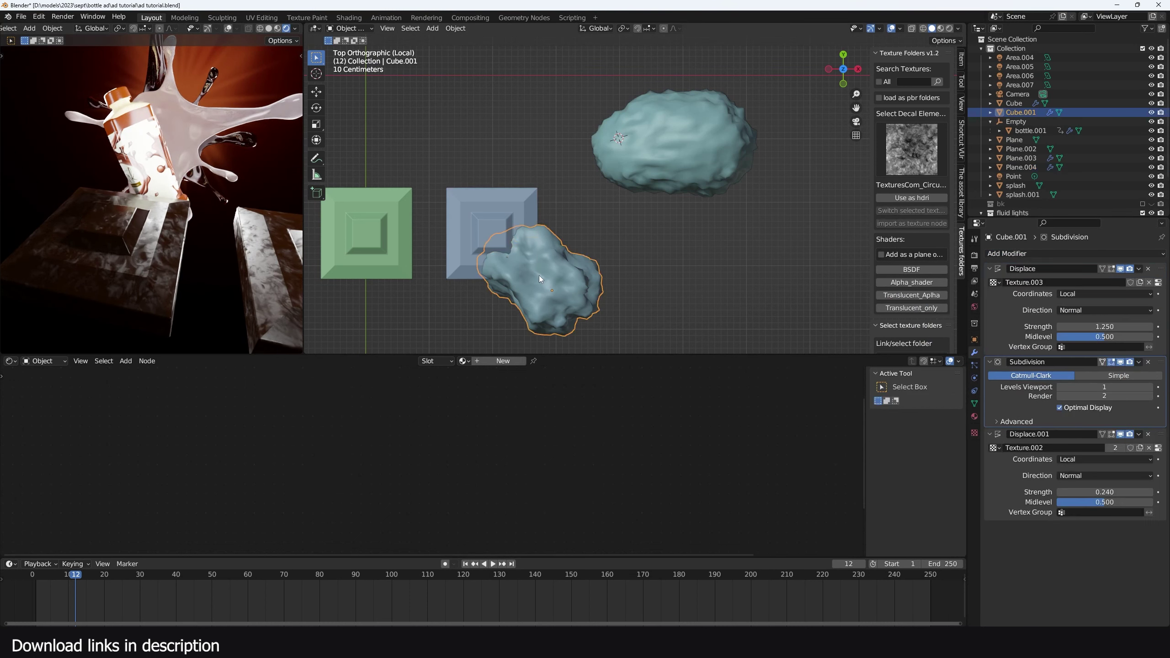
{"action": "key", "text": "h"}
{"action": "middle_click_drag", "start_coordinate": [522, 283], "coordinate": [569, 159]}
Unhide the cutter rock in a wireframe top view and duplicate it with the cut slab along the X axis
{"action": "left_click", "coordinate": [545, 190]}
{"action": "key", "text": "KP_7"}
{"action": "key", "text": "shift+z"}
{"action": "key", "text": "alt+h"}
{"action": "middle_click_drag", "start_coordinate": [555, 222], "coordinate": [489, 224], "text": "shift"}
{"action": "key", "text": "shift+d"}
{"action": "key", "text": "x"}
{"action": "left_click", "coordinate": [765, 221]}
Apply the Boolean modifier on the original cut slab and delete its cutter rock
{"action": "left_click", "coordinate": [431, 212]}
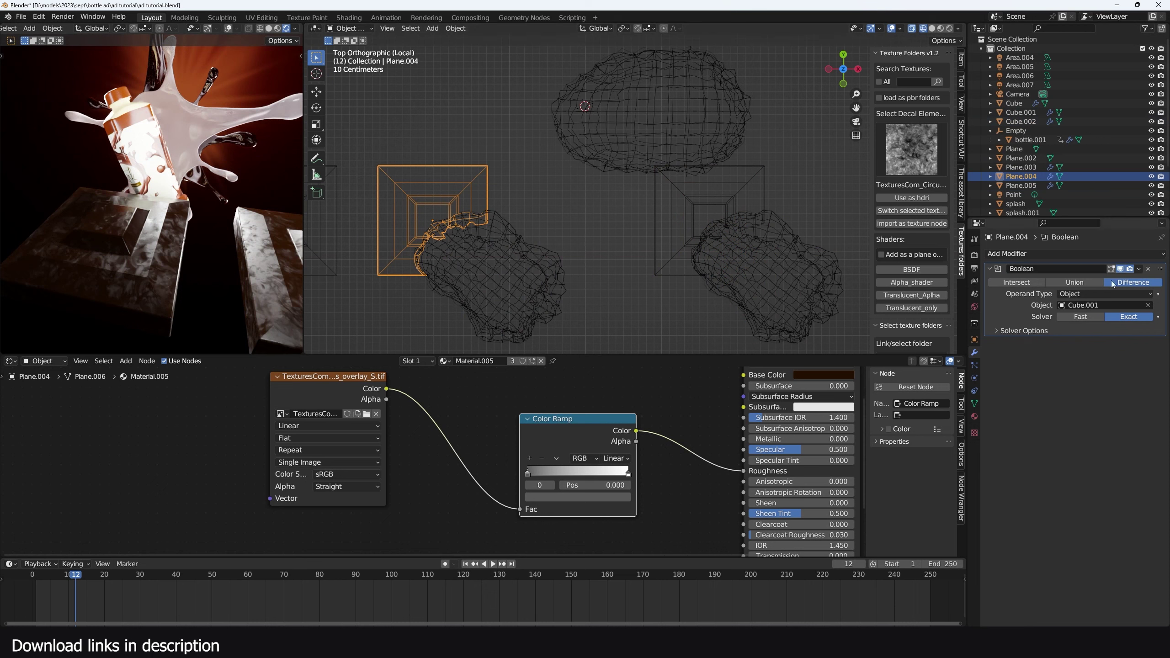
{"action": "left_click", "coordinate": [541, 296]}
{"action": "key", "text": "x"}
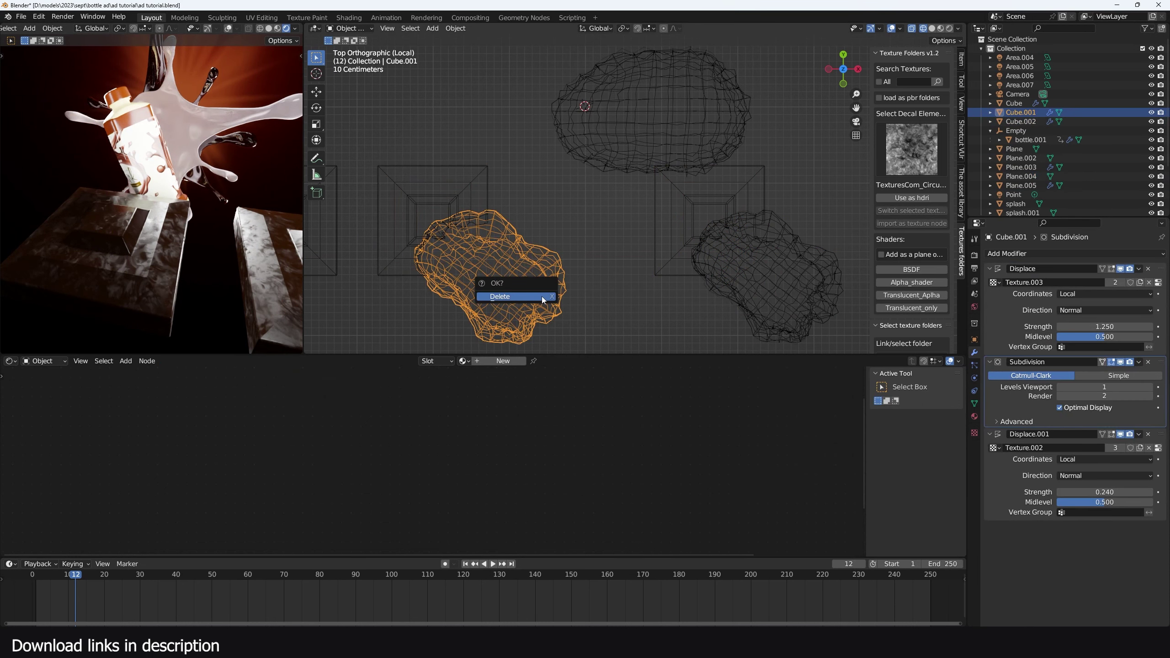
{"action": "left_click", "coordinate": [542, 296]}
Switch the duplicated slab's Boolean to Intersect, apply it, and hide the remaining cutter rock in solid shading
{"action": "scroll", "coordinate": [488, 225], "scroll_direction": "up", "scroll_amount": 1}
{"action": "left_click", "coordinate": [488, 225]}
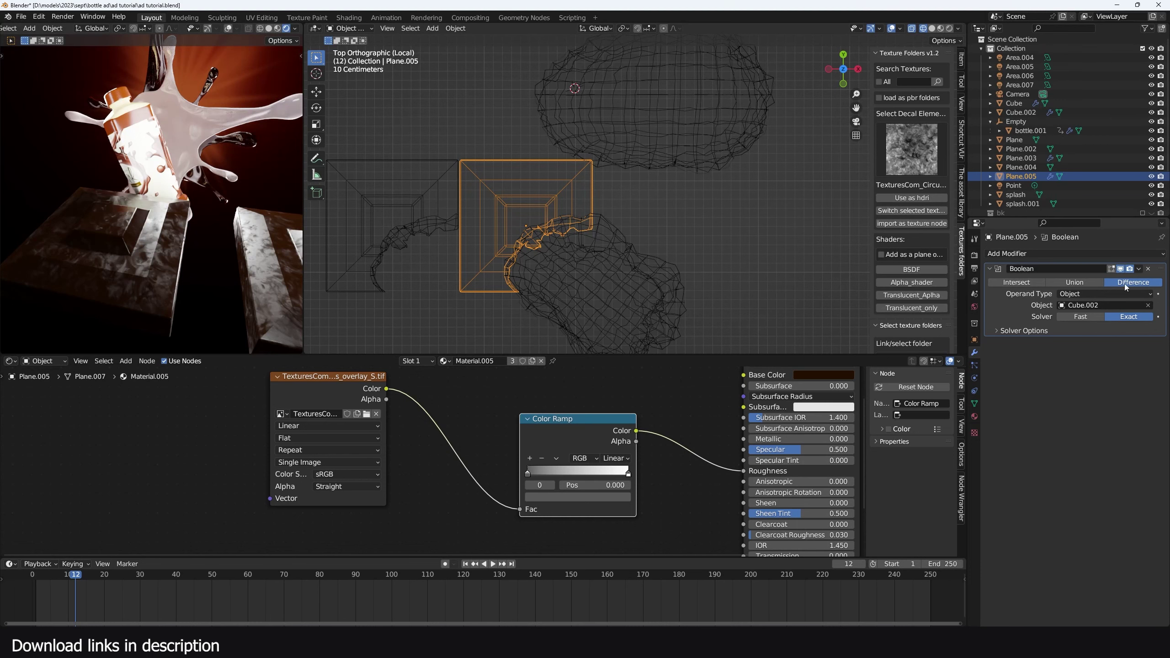
{"action": "left_click", "coordinate": [1044, 282]}
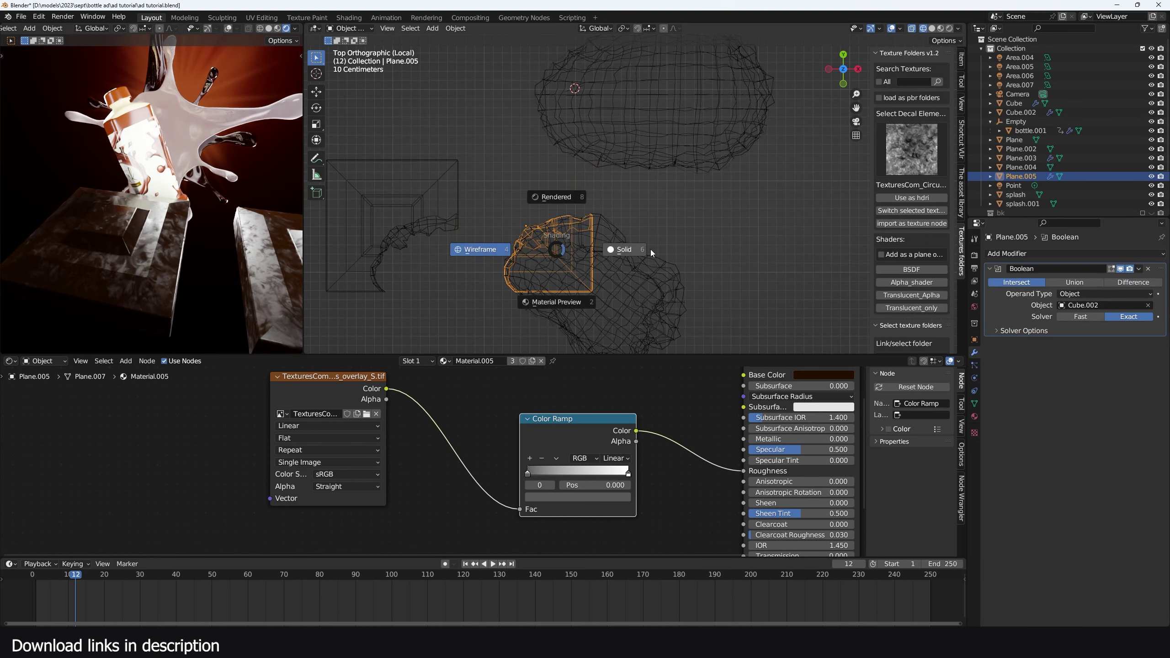
{"action": "left_click", "coordinate": [620, 249]}
{"action": "left_click", "coordinate": [609, 266]}
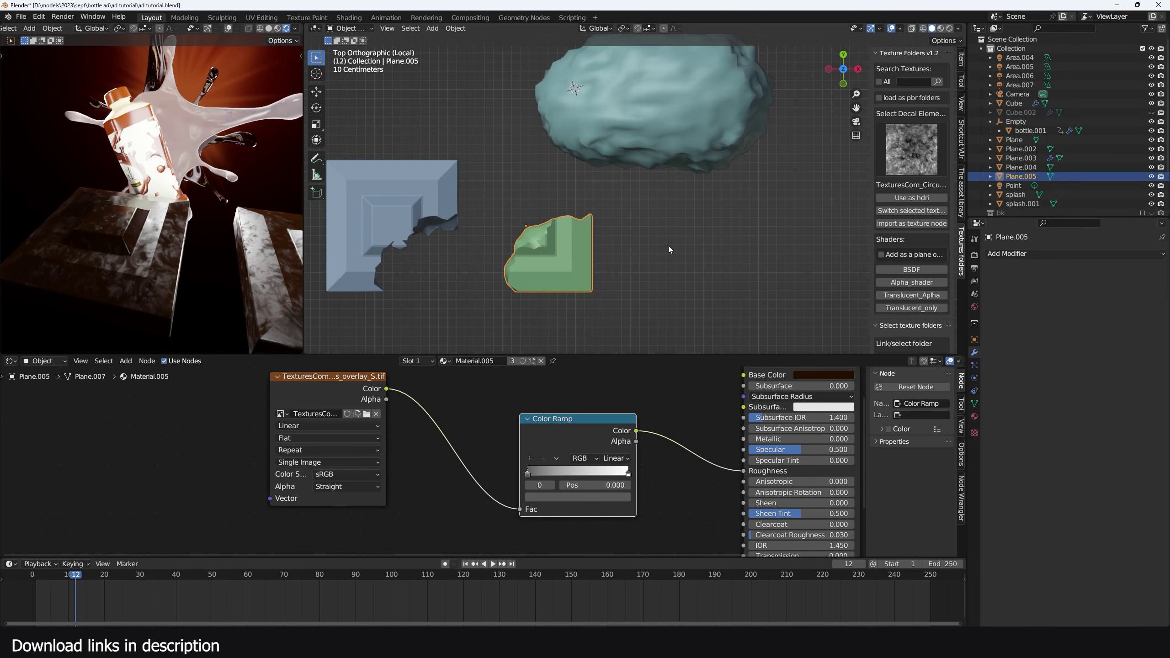
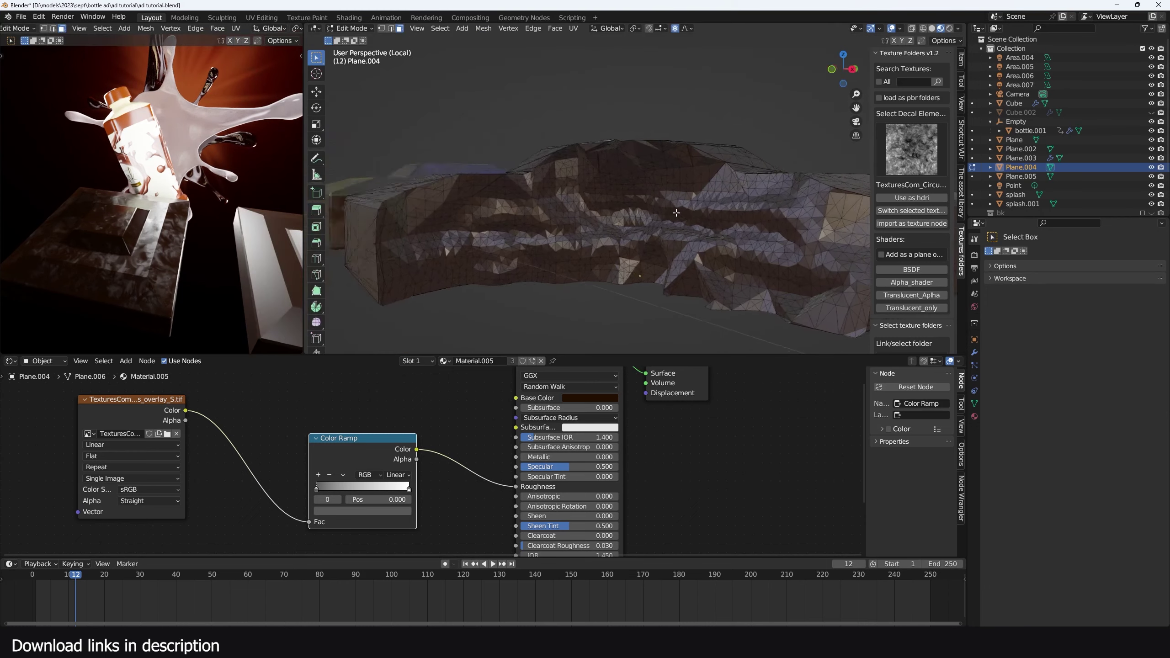
Assign the nut material in a new slot to the middle band of faces on the larger piece's broken side
{"action": "key", "text": "c"}
{"action": "mouse_move", "coordinate": [483, 227]}
{"action": "left_mouse_down"}
{"action": "mouse_move", "coordinate": [465, 231]}
{"action": "mouse_move", "coordinate": [682, 226]}
{"action": "mouse_move", "coordinate": [785, 248]}
{"action": "mouse_move", "coordinate": [804, 275]}
{"action": "mouse_move", "coordinate": [718, 244]}
{"action": "mouse_move", "coordinate": [535, 232]}
{"action": "left_mouse_up"}
{"action": "left_click", "coordinate": [974, 415]}
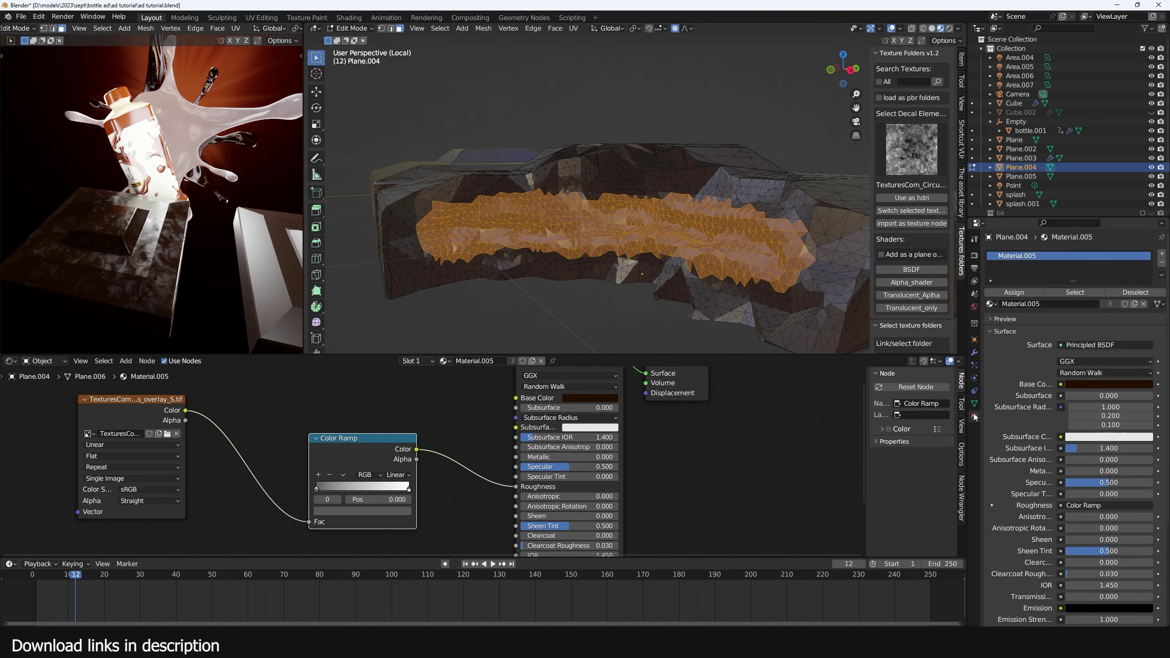
{"action": "left_click", "coordinate": [1161, 254]}
{"action": "left_click", "coordinate": [991, 318]}
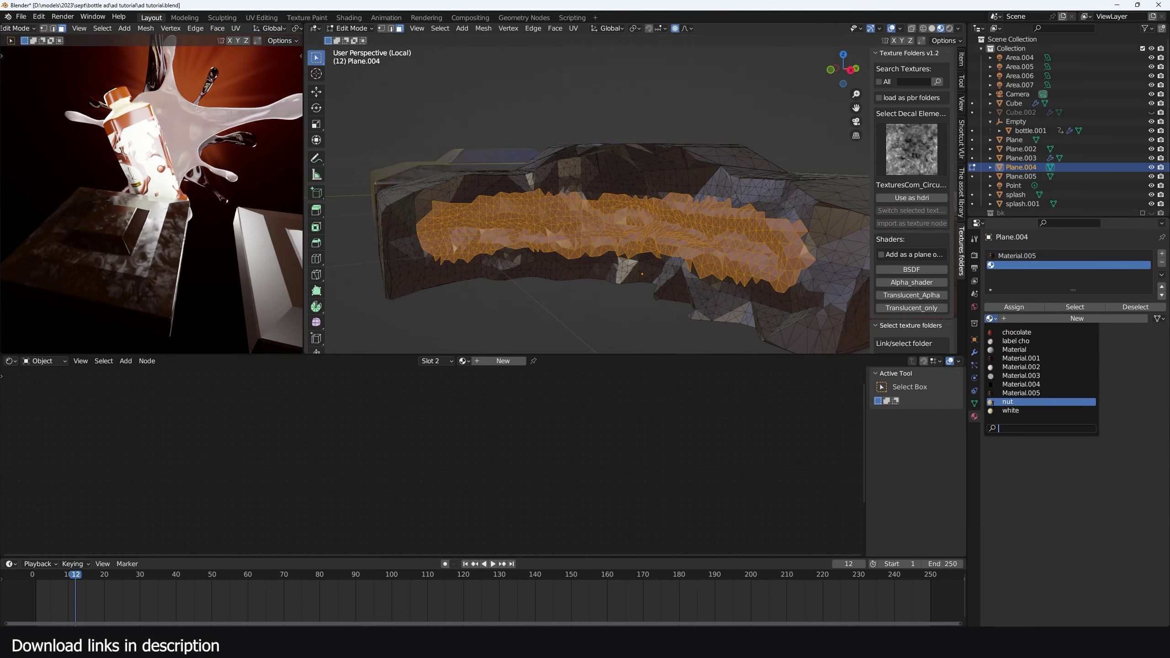
{"action": "left_click", "coordinate": [1018, 327]}
{"action": "left_click", "coordinate": [1022, 307]}
{"action": "key", "text": "Tab"}
Vertex-paint a black band across the middle of the smaller chocolate piece's broken side
{"action": "scroll", "coordinate": [645, 194], "scroll_direction": "down", "scroll_amount": 4}
{"action": "middle_click_drag", "start_coordinate": [654, 179], "coordinate": [557, 147]}
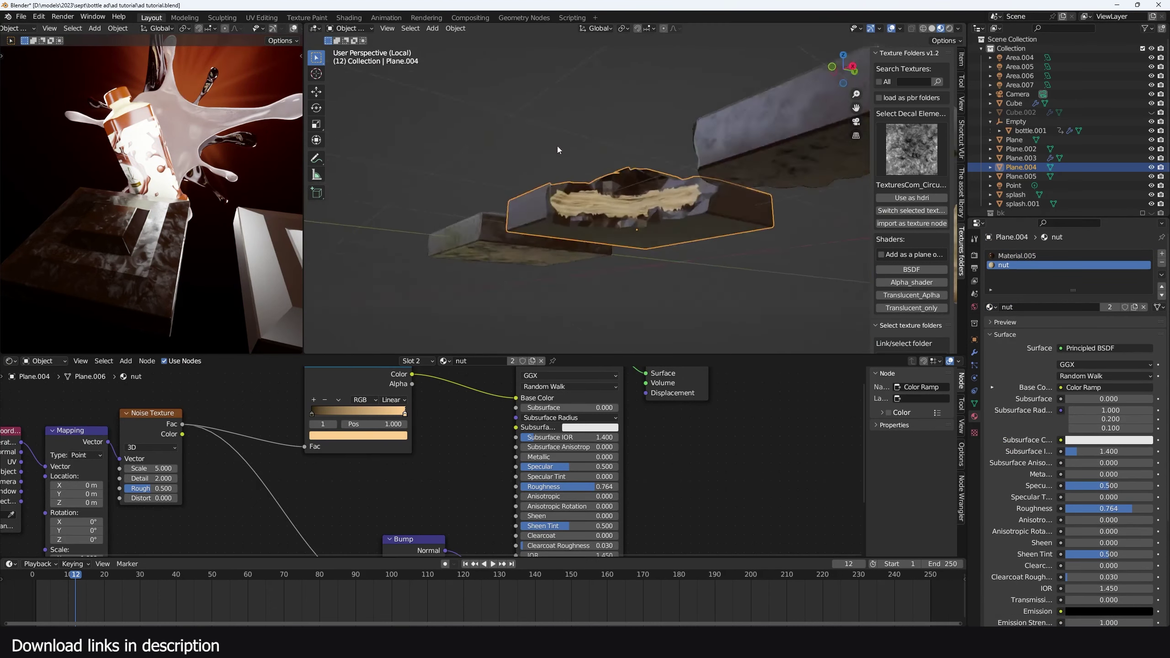
{"action": "scroll", "coordinate": [576, 162], "scroll_direction": "up", "scroll_amount": 6}
{"action": "middle_click_drag", "start_coordinate": [616, 183], "coordinate": [516, 201]}
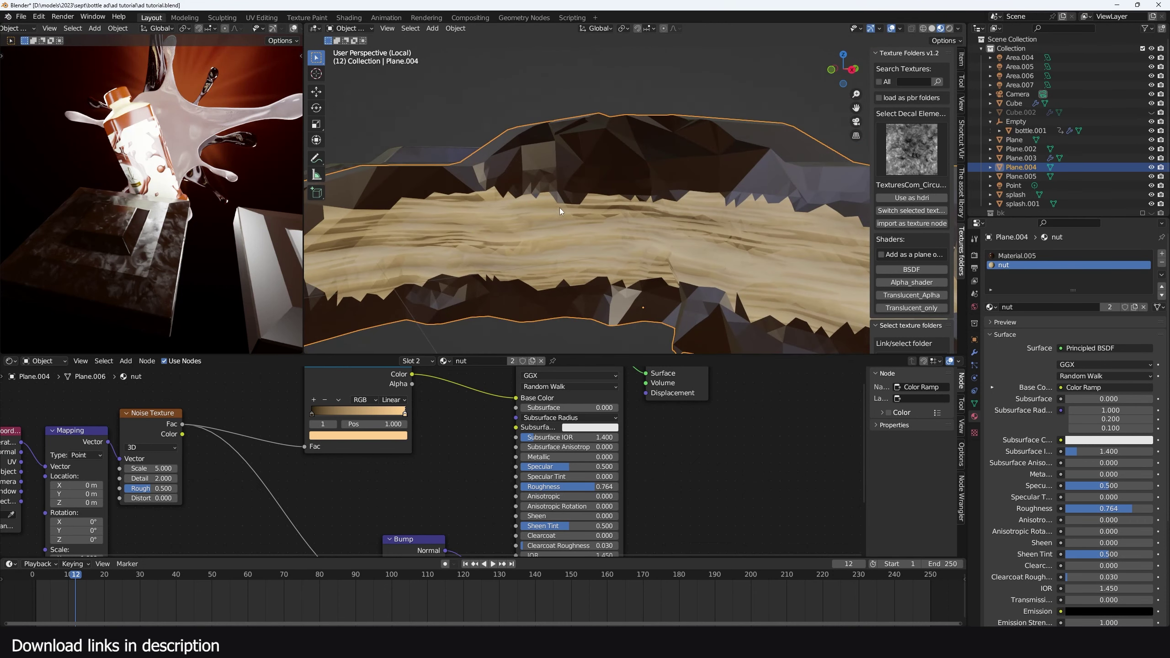
{"action": "scroll", "coordinate": [561, 212], "scroll_direction": "down", "scroll_amount": 5}
{"action": "mouse_move", "coordinate": [646, 205]}
{"action": "middle_mouse_down"}
{"action": "mouse_move", "coordinate": [611, 198]}
{"action": "mouse_move", "coordinate": [598, 230]}
{"action": "middle_mouse_up"}
{"action": "left_click", "coordinate": [349, 28]}
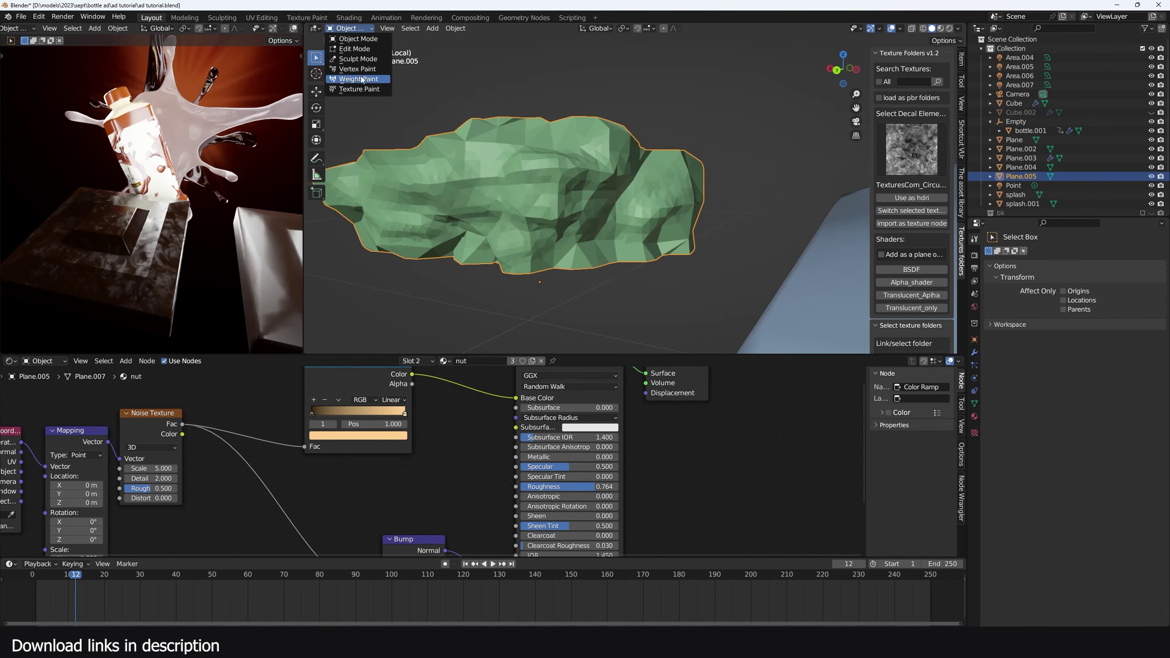
{"action": "left_click", "coordinate": [358, 68]}
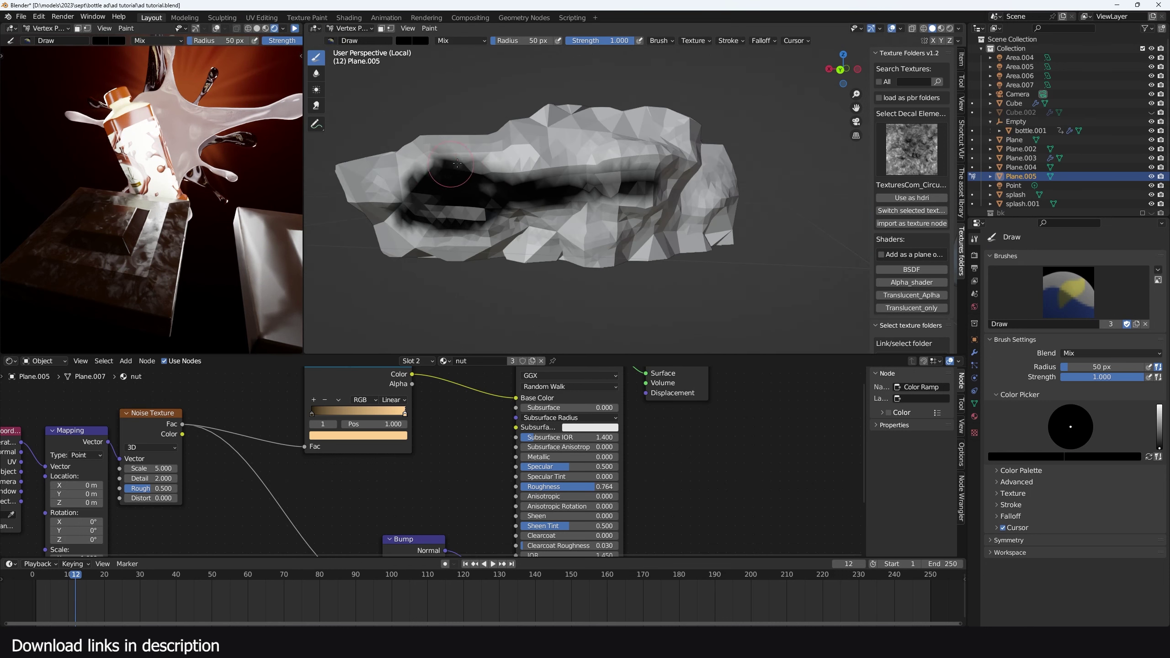
{"action": "mouse_move", "coordinate": [460, 175]}
{"action": "left_mouse_down"}
{"action": "mouse_move", "coordinate": [548, 173]}
{"action": "mouse_move", "coordinate": [516, 215]}
{"action": "mouse_move", "coordinate": [571, 207]}
{"action": "mouse_move", "coordinate": [544, 221]}
{"action": "mouse_move", "coordinate": [530, 179]}
{"action": "left_mouse_up"}
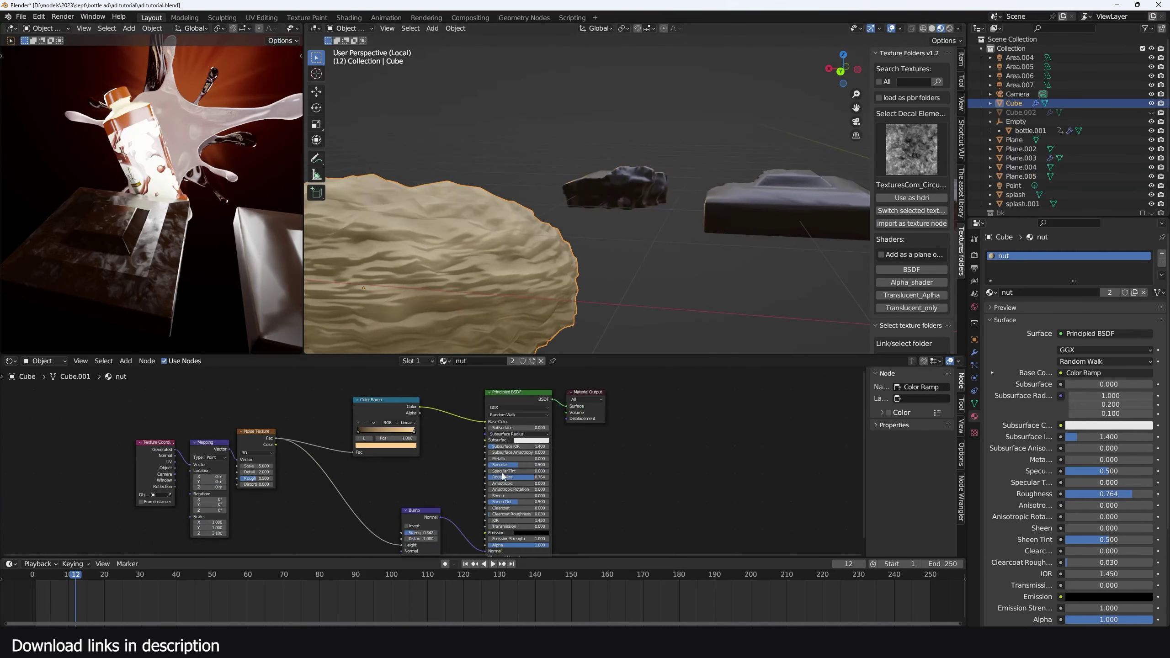
Copy the nut material's nodes into the smaller piece's Material.005 node tree
{"action": "middle_click_drag", "start_coordinate": [503, 474], "coordinate": [689, 436]}
{"action": "scroll", "coordinate": [660, 463], "scroll_direction": "down", "scroll_amount": 4}
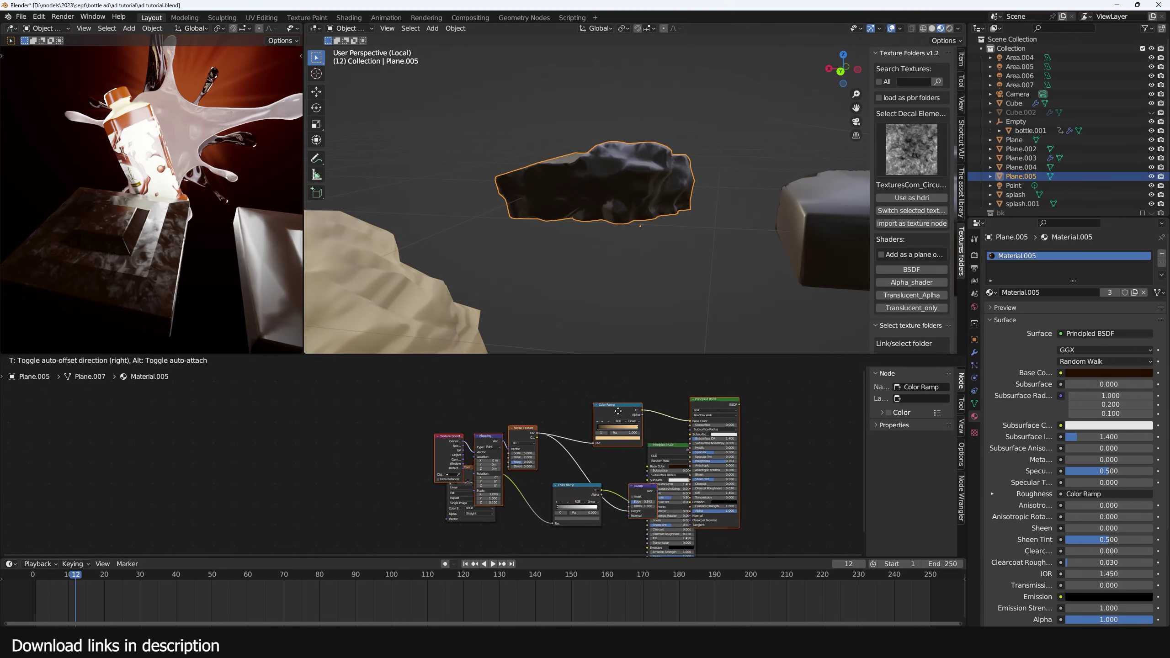
{"action": "middle_click_drag", "start_coordinate": [670, 448], "coordinate": [622, 465]}
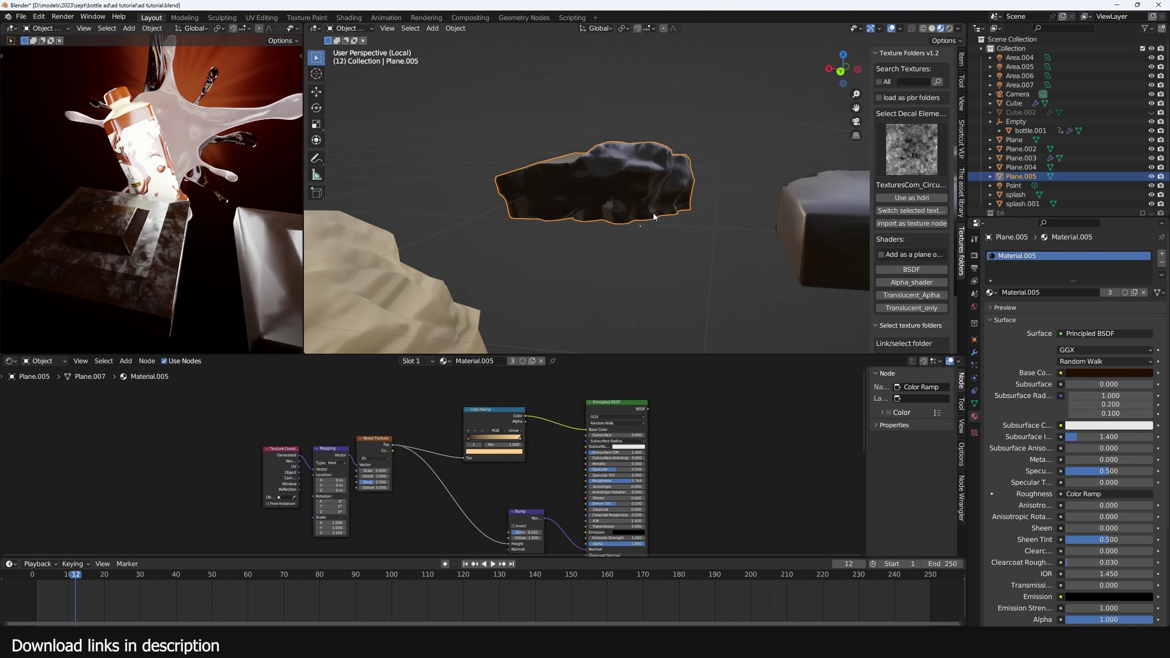
{"action": "scroll", "coordinate": [621, 188], "scroll_direction": "up", "scroll_amount": 4}
Add an Attribute node that reads the painted Attribute colours and preview its output on the smaller piece
{"action": "key", "text": "shift+a"}
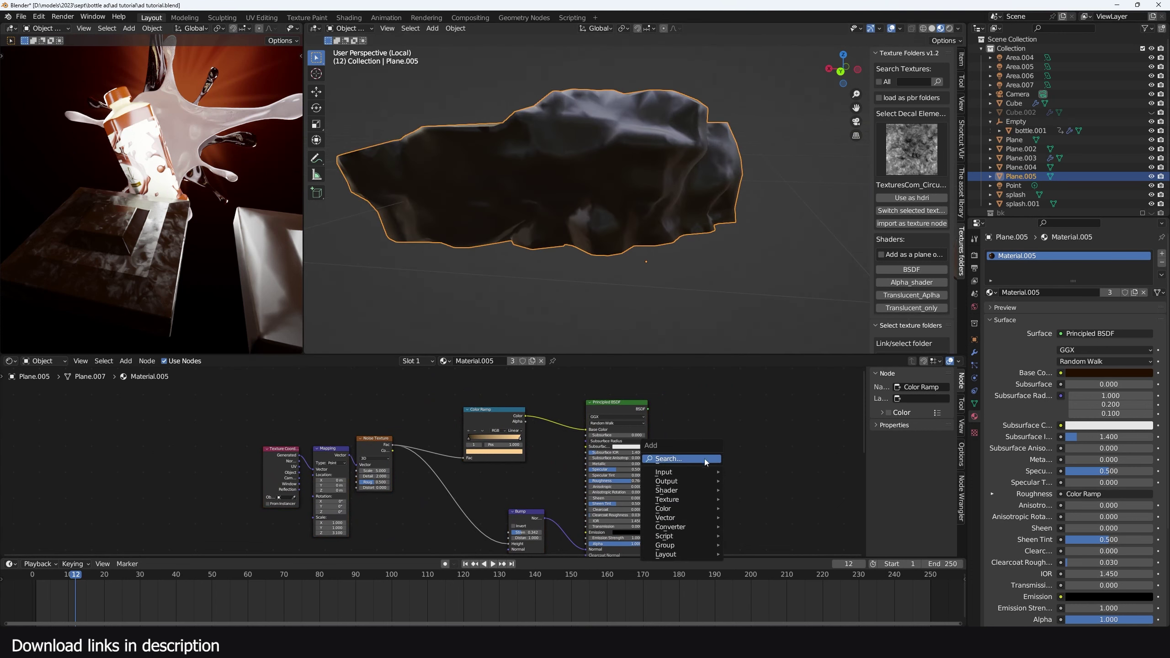
{"action": "mouse_move", "coordinate": [691, 473]}
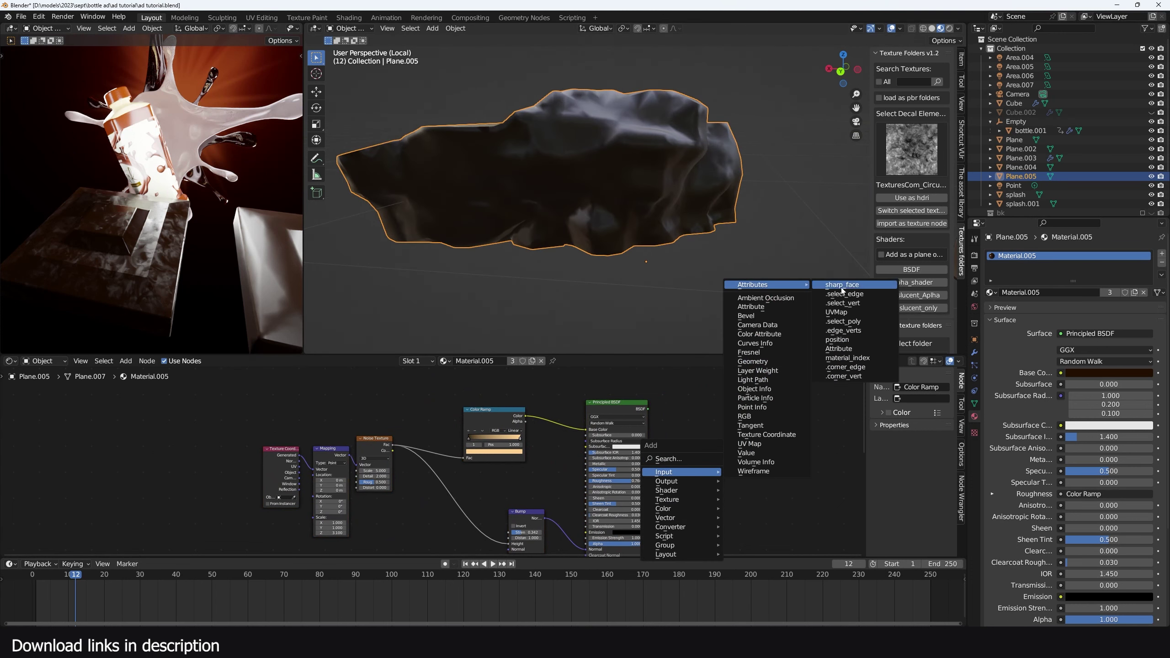
{"action": "left_click", "coordinate": [843, 286]}
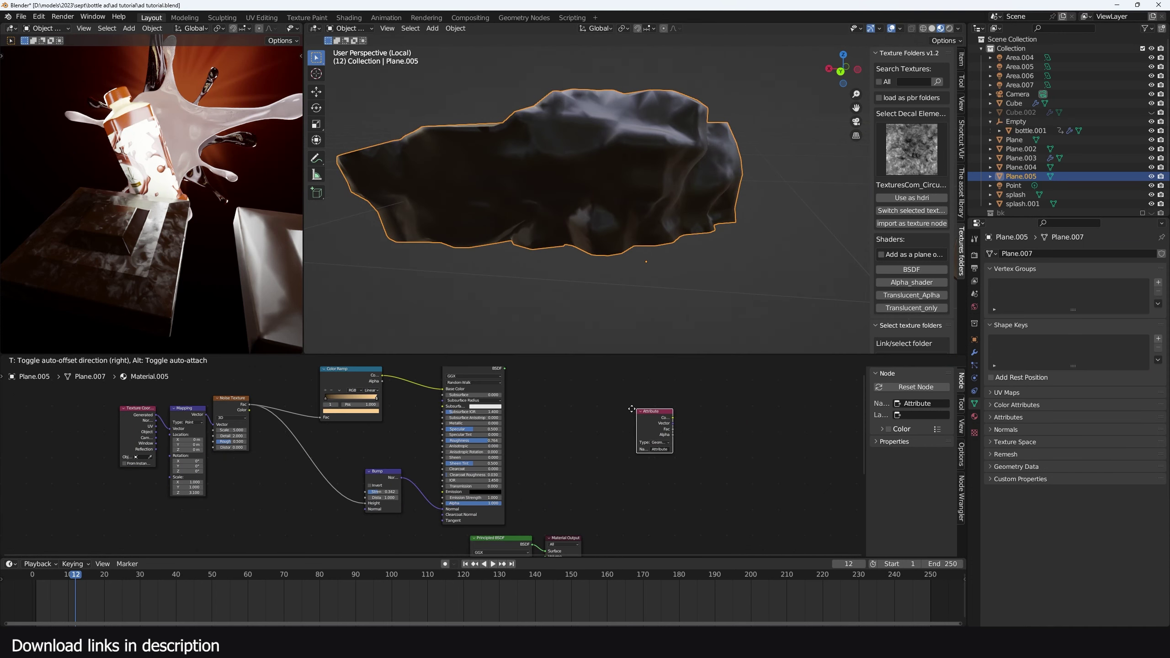
{"action": "left_click", "coordinate": [596, 397]}
{"action": "scroll", "coordinate": [595, 397], "scroll_direction": "up", "scroll_amount": 6}
{"action": "middle_click_drag", "start_coordinate": [576, 216], "coordinate": [538, 182]}
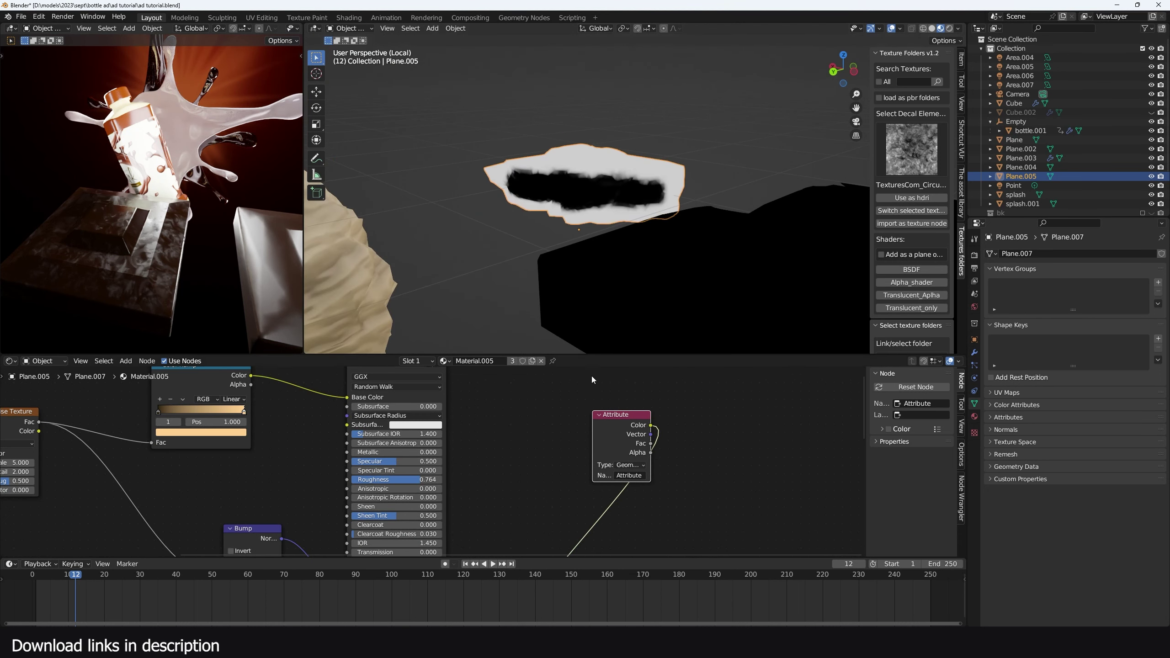
Combine the nut and chocolate Principled shaders with a Mix Shader and preview the mix
{"action": "scroll", "coordinate": [615, 500], "scroll_direction": "down", "scroll_amount": 5}
{"action": "scroll", "coordinate": [478, 623], "scroll_direction": "down", "scroll_amount": 1}
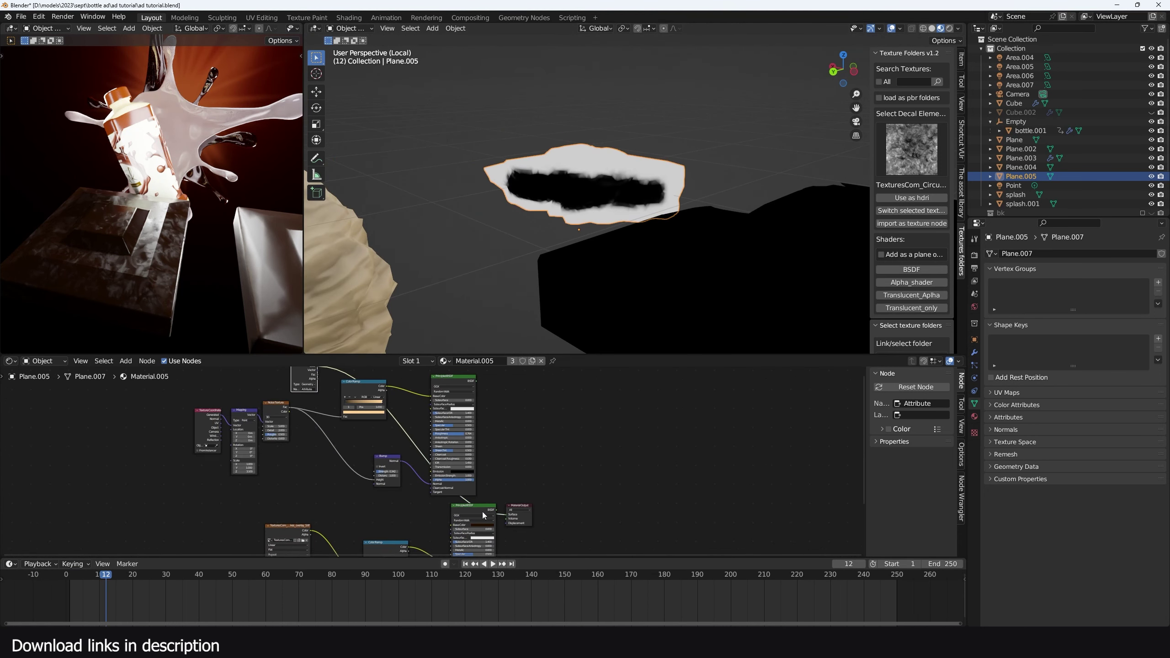
{"action": "right_click_drag", "start_coordinate": [483, 515], "coordinate": [486, 449], "text": "ctrl+shift"}
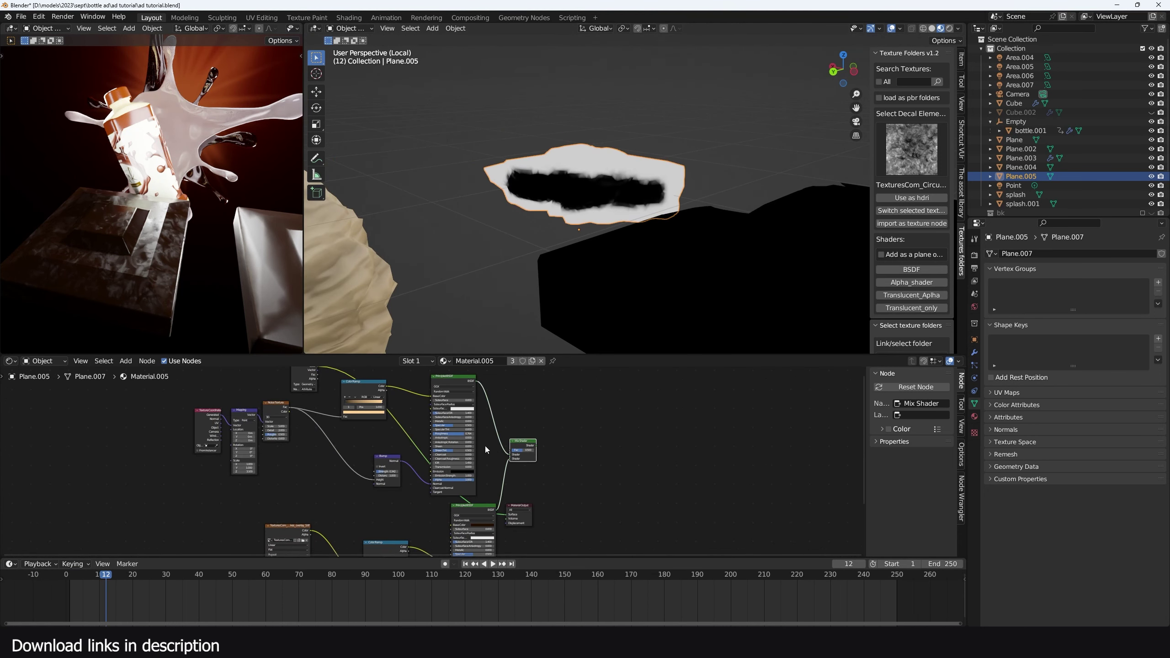
{"action": "left_click", "coordinate": [523, 444], "text": "ctrl+shift"}
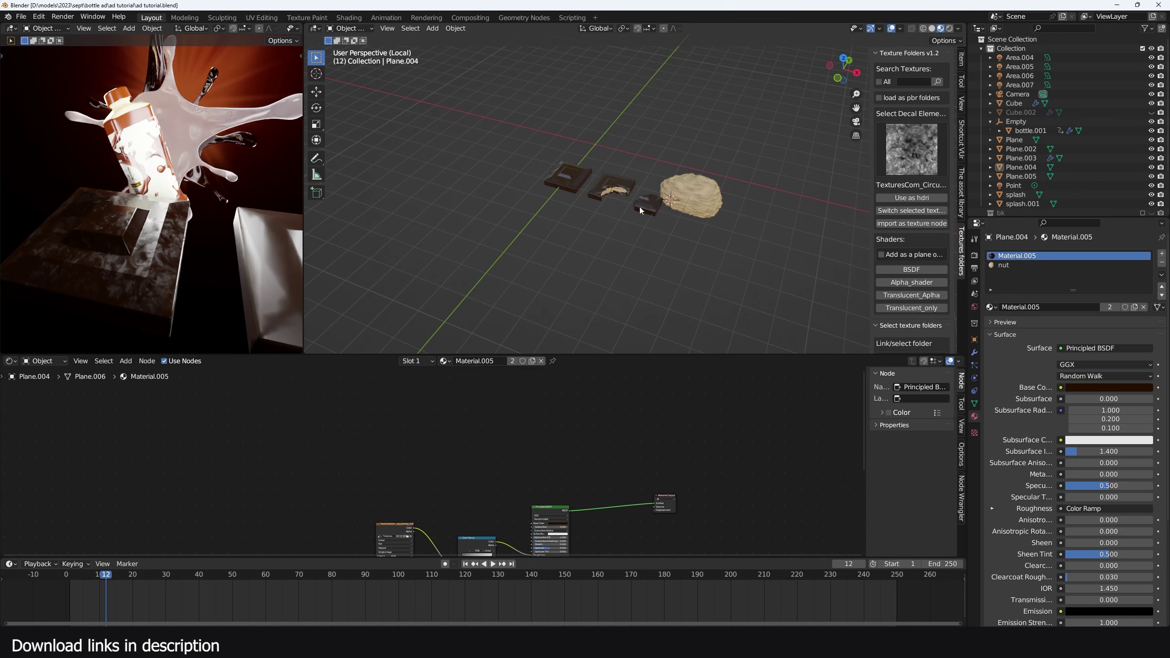
Leave local view, go to frame 47, and select both splashes beside the bottle
{"action": "key", "text": "KP_0"}
{"action": "left_click_drag", "start_coordinate": [111, 602], "coordinate": [223, 597]}
{"action": "middle_click_drag", "start_coordinate": [525, 224], "coordinate": [473, 241]}
{"action": "scroll", "coordinate": [472, 241], "scroll_direction": "down", "scroll_amount": 3}
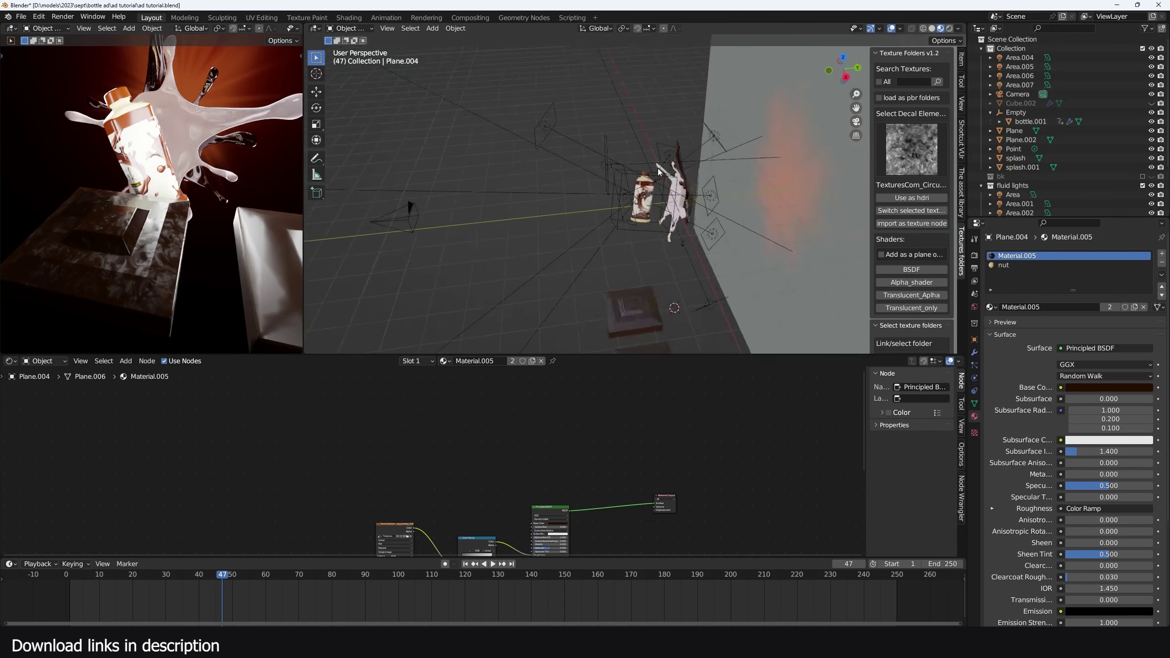
{"action": "scroll", "coordinate": [674, 231], "scroll_direction": "up", "scroll_amount": 5}
{"action": "middle_click_drag", "start_coordinate": [608, 212], "coordinate": [551, 196]}
{"action": "left_click_drag", "start_coordinate": [551, 196], "coordinate": [527, 188]}
{"action": "left_click", "coordinate": [477, 200], "text": "shift"}
{"action": "left_click", "coordinate": [523, 193], "text": "shift"}
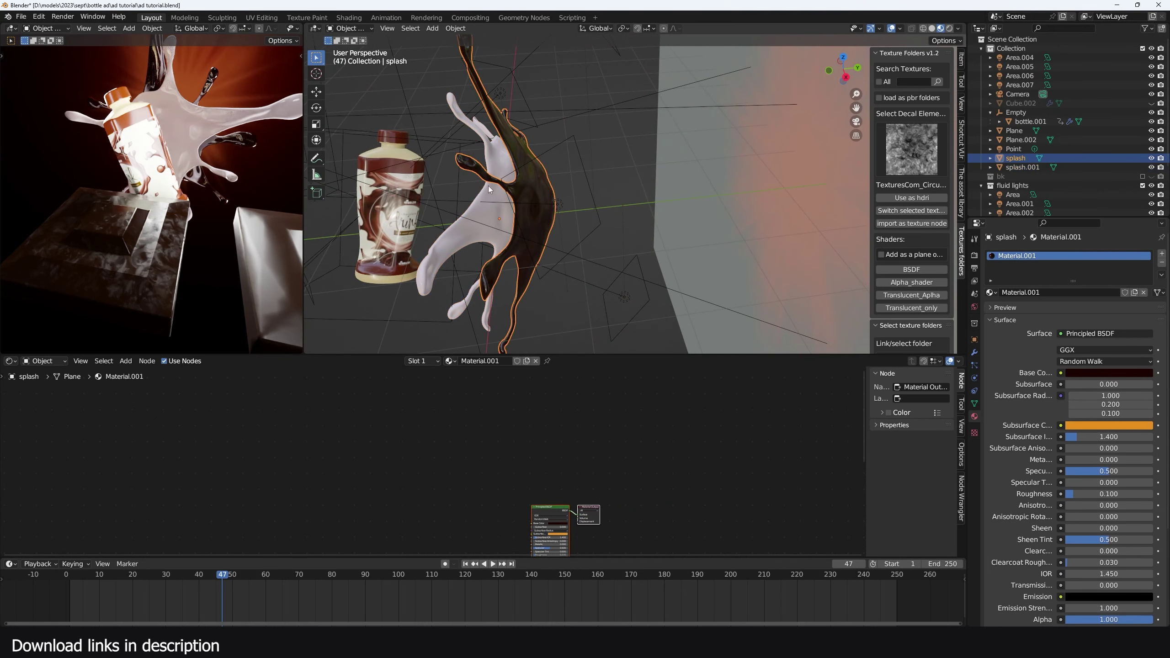
{"action": "left_click", "coordinate": [474, 221], "text": "shift"}
Turn on auto keying and key the position of both splashes at frame 38
{"action": "left_click", "coordinate": [444, 564]}
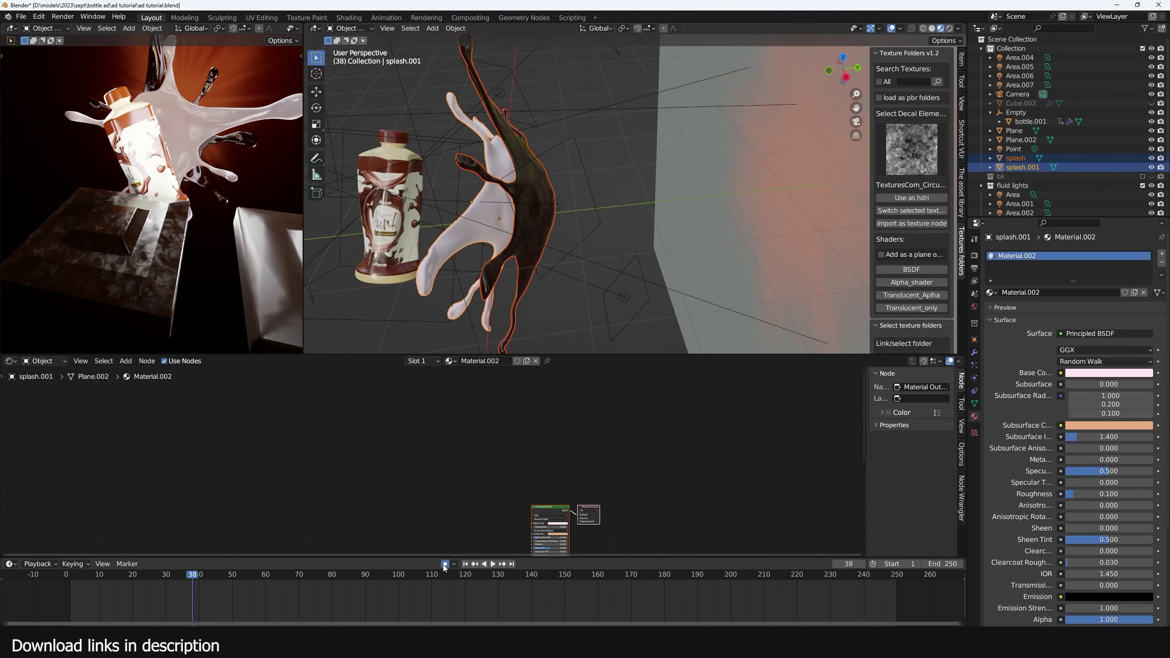
{"action": "key", "text": "g"}
{"action": "left_click", "coordinate": [560, 136]}
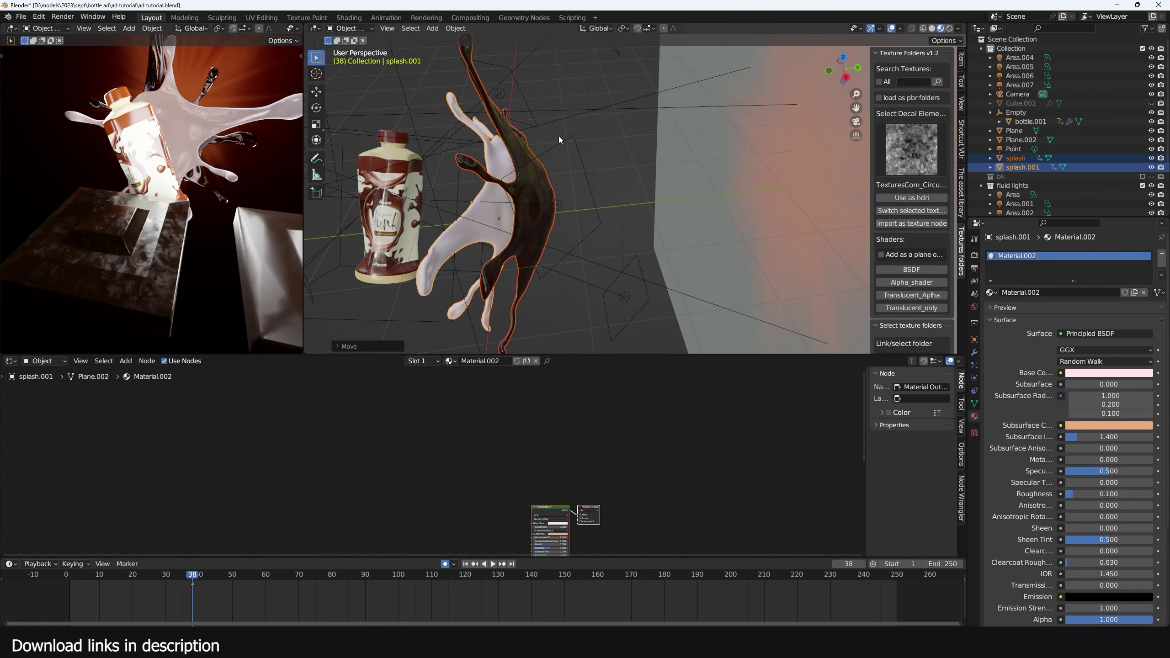
Set the pivot point to Individual Origins and scale both splashes down at frame 0
{"action": "key", "text": "period"}
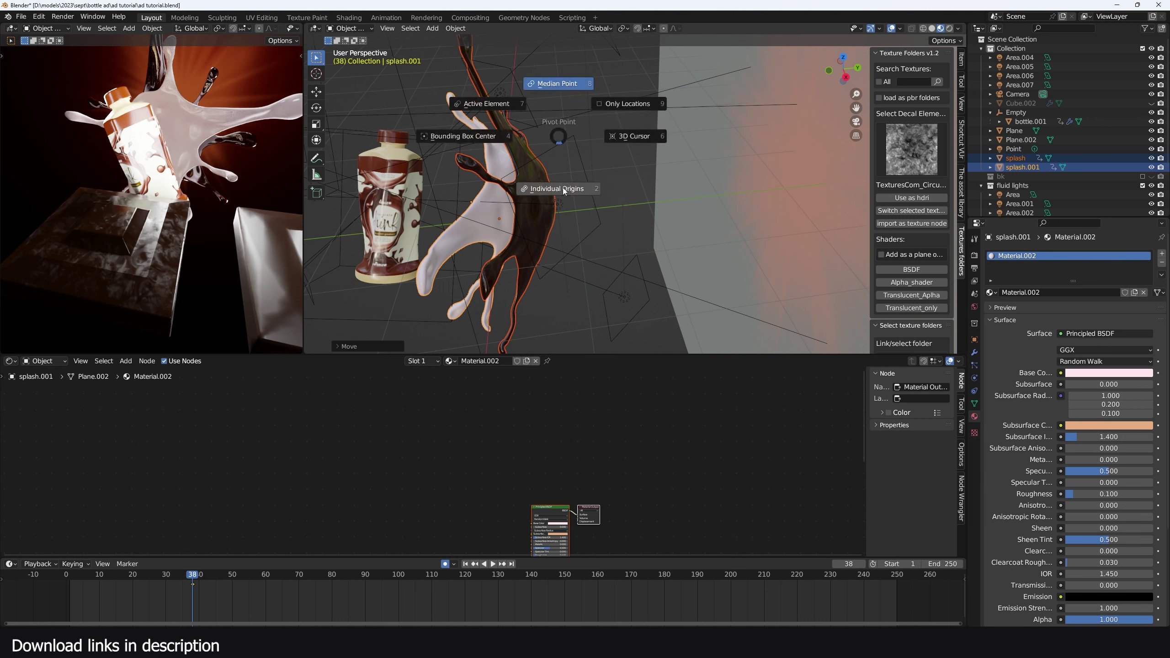
{"action": "left_click", "coordinate": [566, 195]}
{"action": "left_click", "coordinate": [60, 575]}
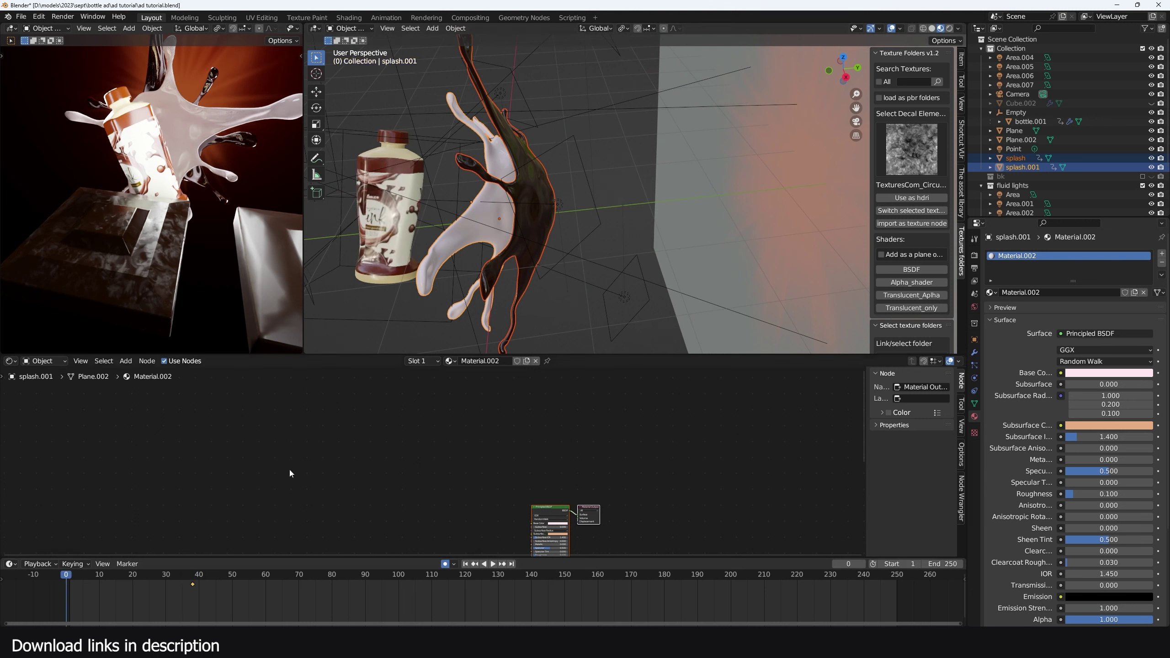
{"action": "key", "text": "s"}
{"action": "left_click", "coordinate": [484, 219]}
{"action": "key", "text": "space"}
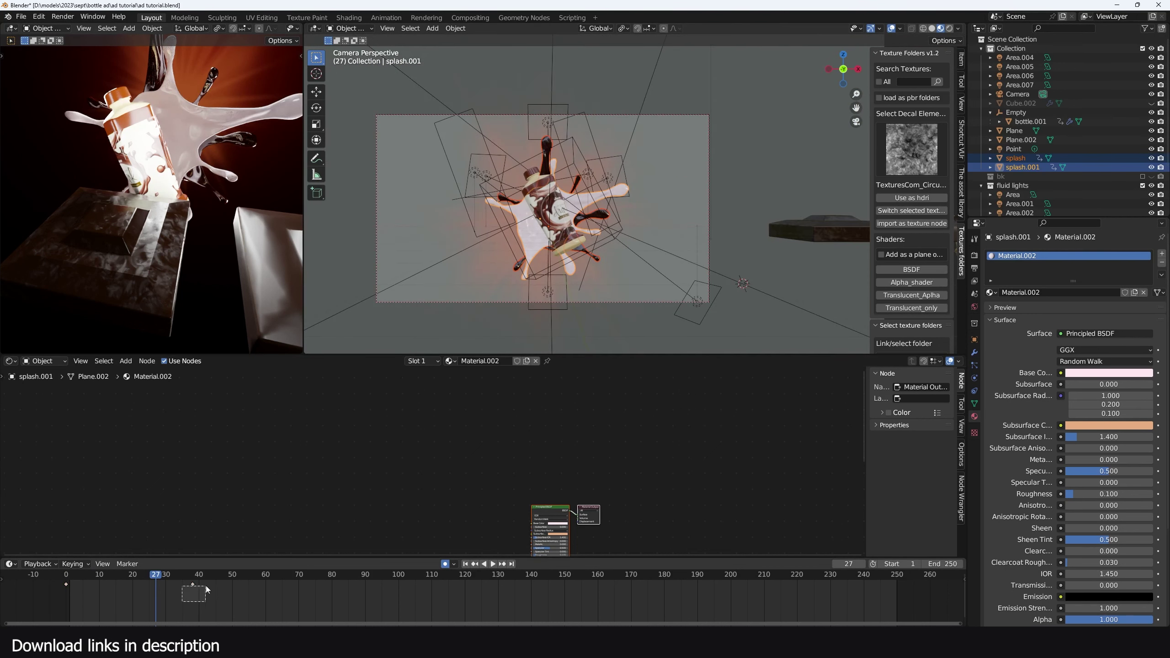
Move the splashes' full-size keyframe to frame 12 and play the animation from frame 0
{"action": "left_click_drag", "start_coordinate": [207, 587], "coordinate": [208, 582]}
{"action": "key", "text": "g"}
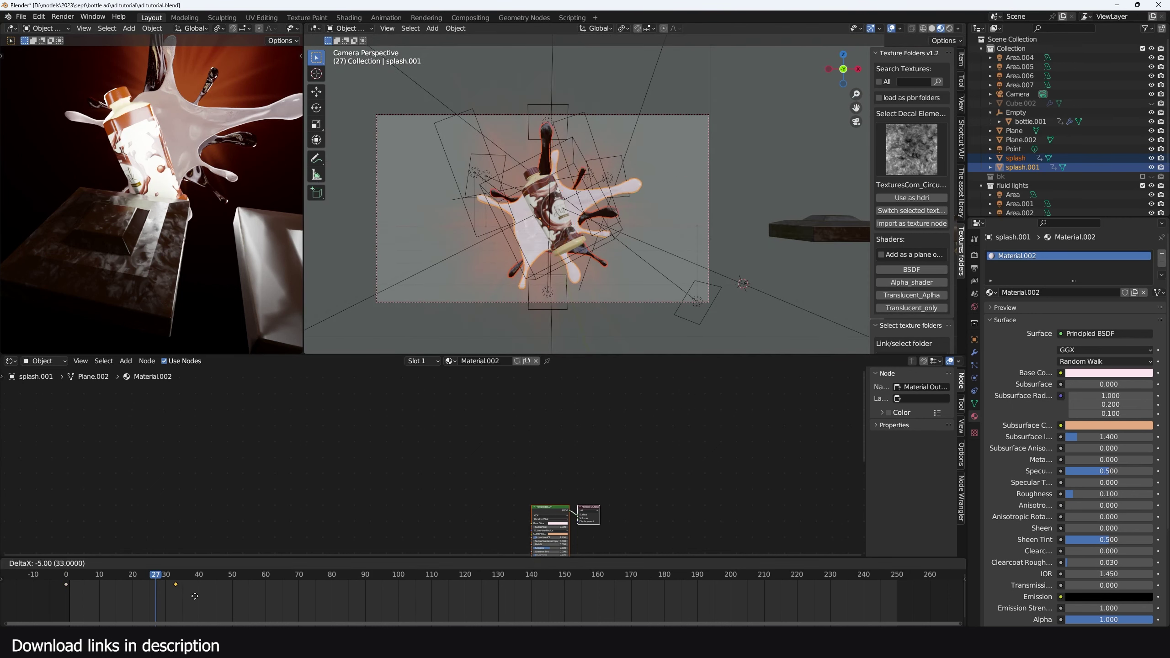
{"action": "left_click", "coordinate": [125, 597]}
{"action": "left_click", "coordinate": [64, 575]}
{"action": "key", "text": "space"}
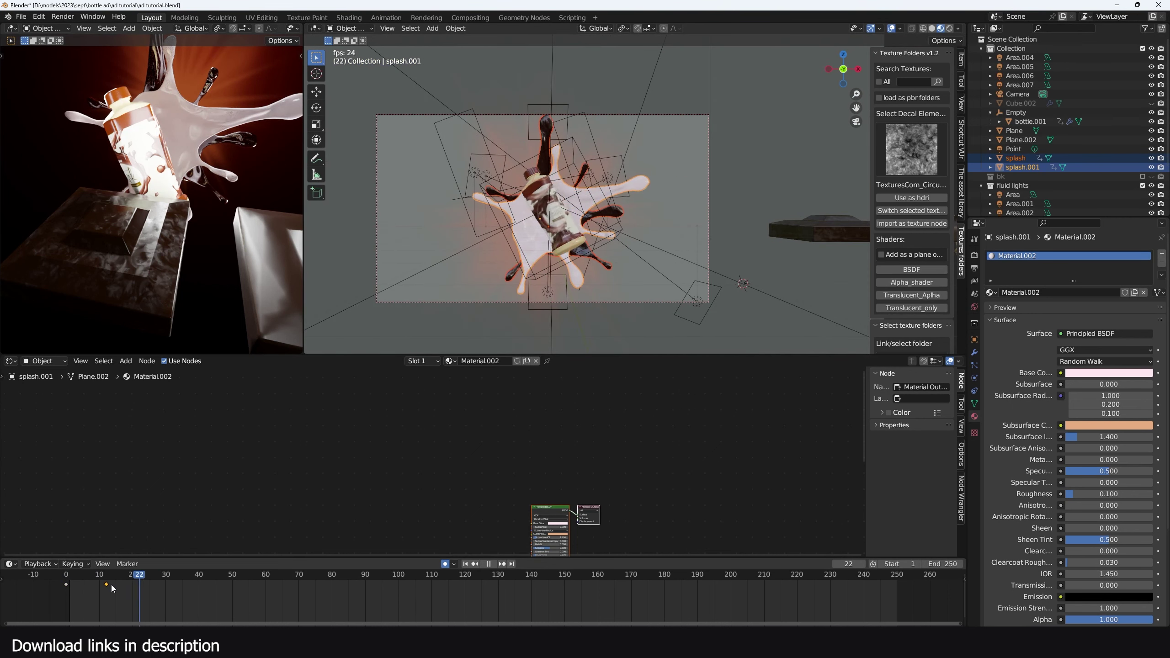
{"action": "key", "text": "Escape"}
Scale both splashes up at frame 136 and slide that keyframe further along the timeline
{"action": "left_click_drag", "start_coordinate": [144, 579], "coordinate": [515, 572]}
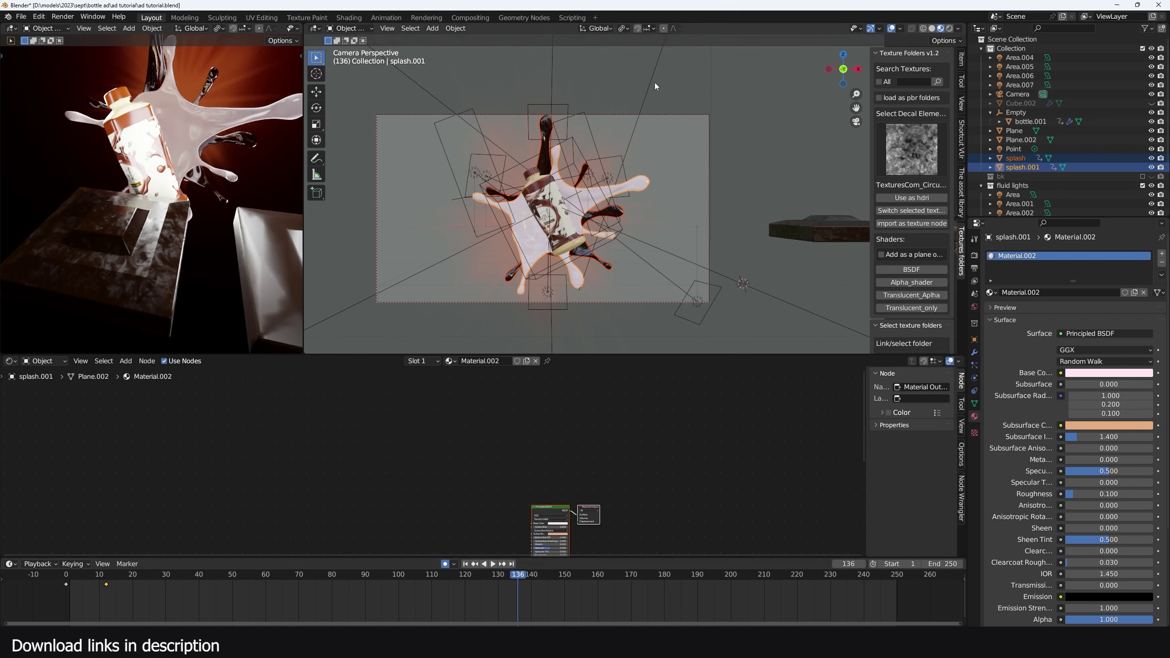
{"action": "key", "text": "s"}
{"action": "left_click", "coordinate": [733, 53]}
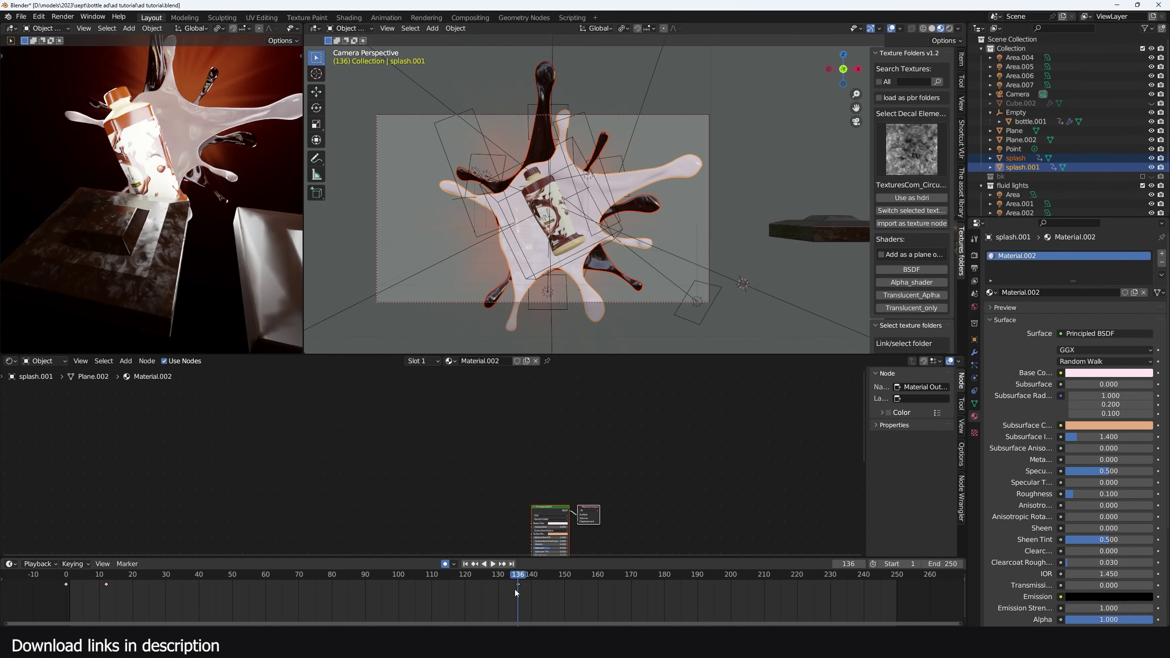
{"action": "key", "text": "g"}
{"action": "left_click", "coordinate": [720, 583]}
{"action": "key", "text": "shift+Left"}
{"action": "key", "text": "space"}
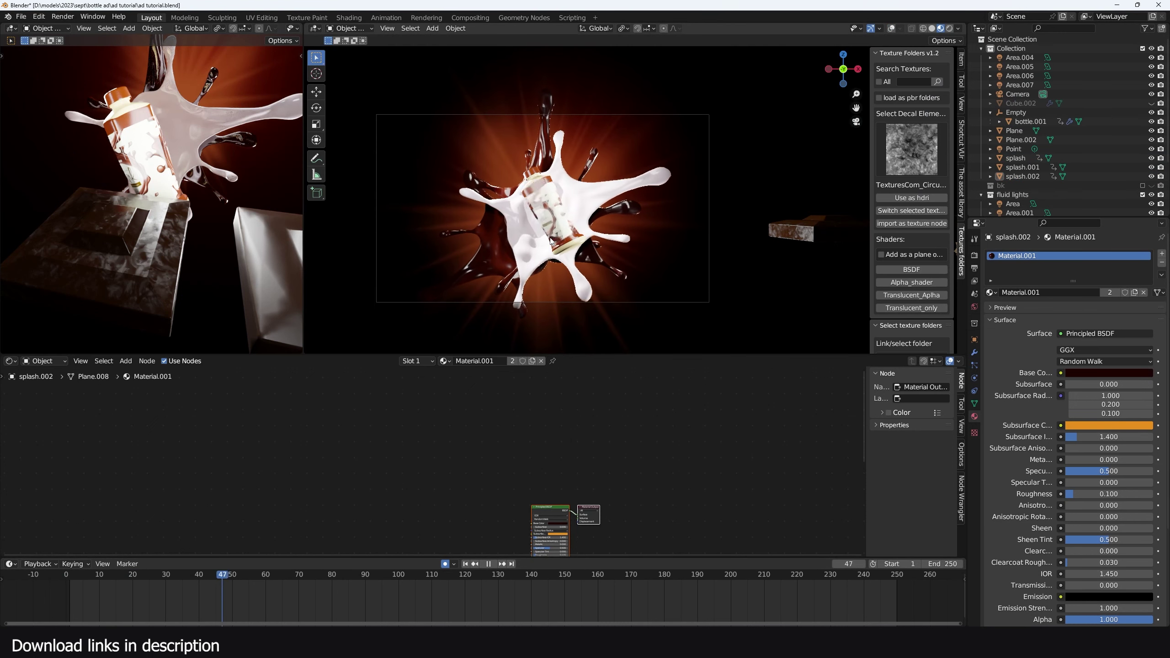
Turn the viewport overlays back on and select the bottle's parent Empty
{"action": "key", "text": "Escape"}
{"action": "key", "text": "shift+alt+z"}
{"action": "left_click", "coordinate": [529, 156]}
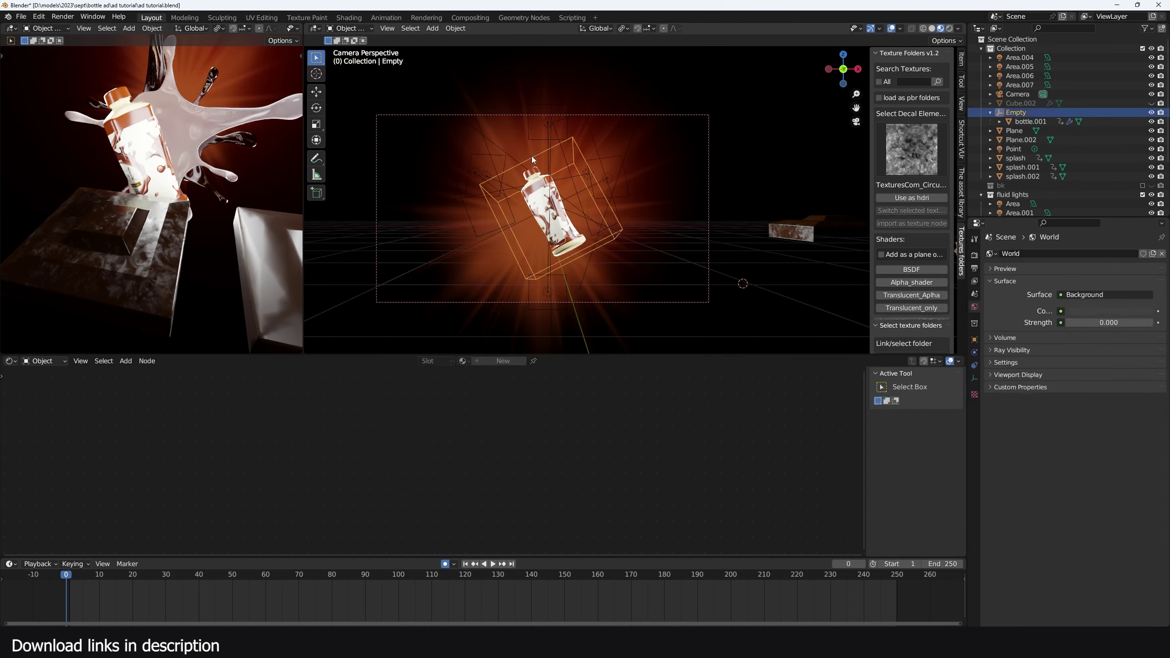
{"action": "key", "text": "space"}
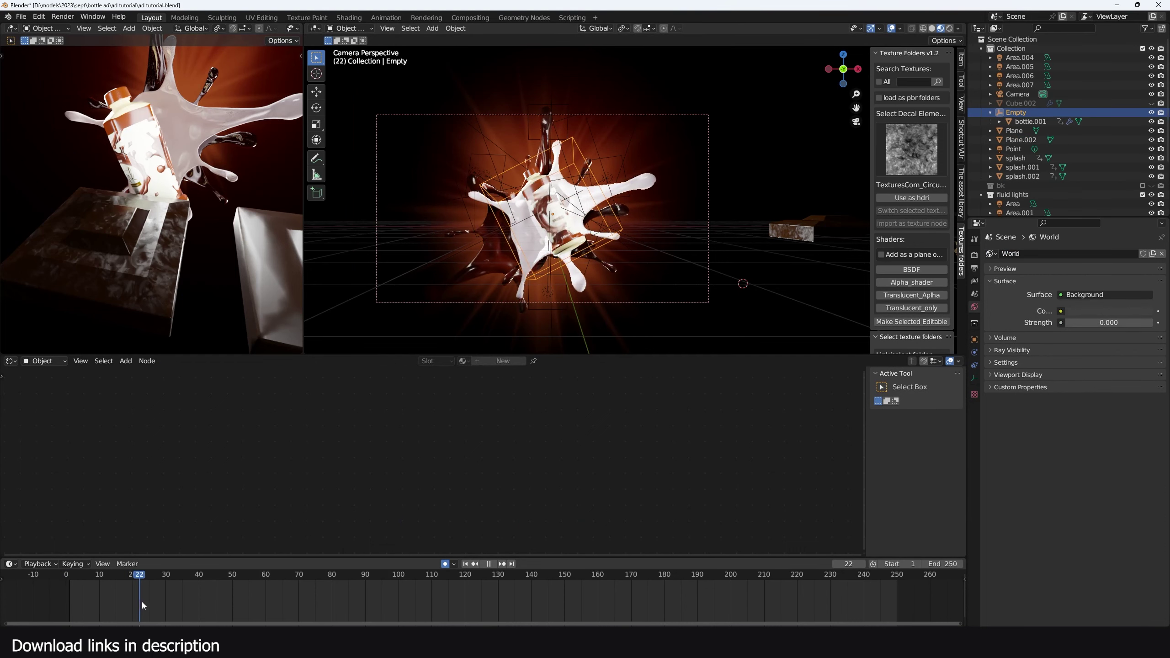
{"action": "key", "text": "space"}
Rotate the Empty and scale it down to about 0.11 at frame 1 as its starting keyframe
{"action": "right_click_drag", "start_coordinate": [123, 603], "coordinate": [70, 599], "text": "shift"}
{"action": "key", "text": "s"}
{"action": "left_click", "coordinate": [534, 295]}
{"action": "key", "text": "s"}
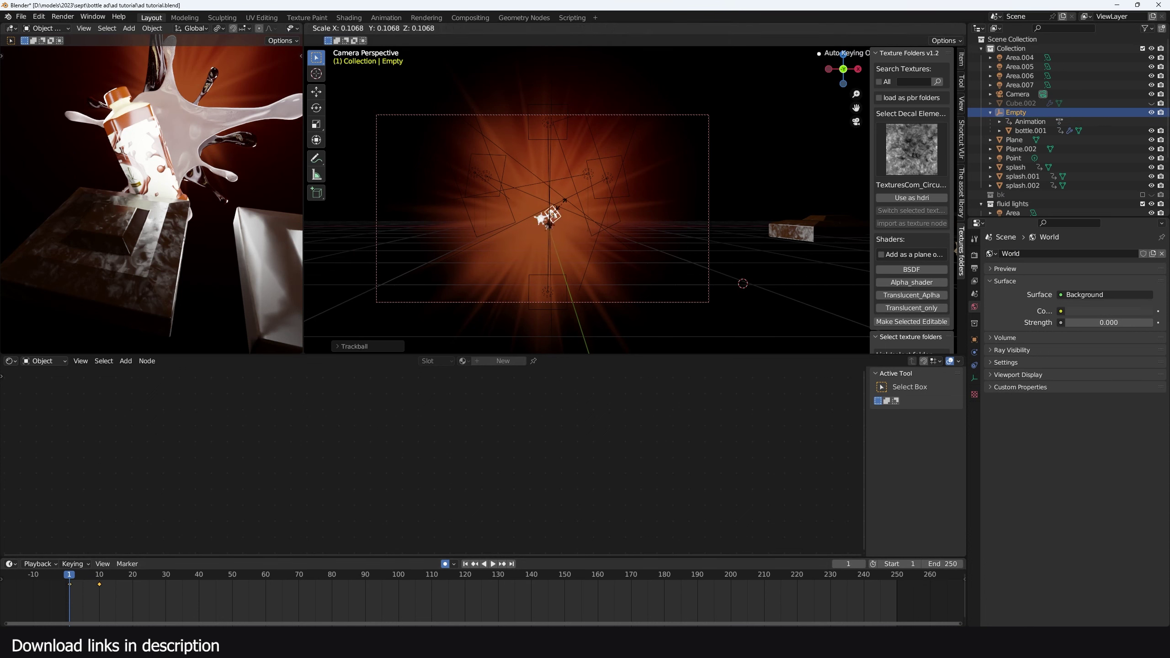
{"action": "left_click", "coordinate": [560, 221]}
{"action": "key", "text": "s"}
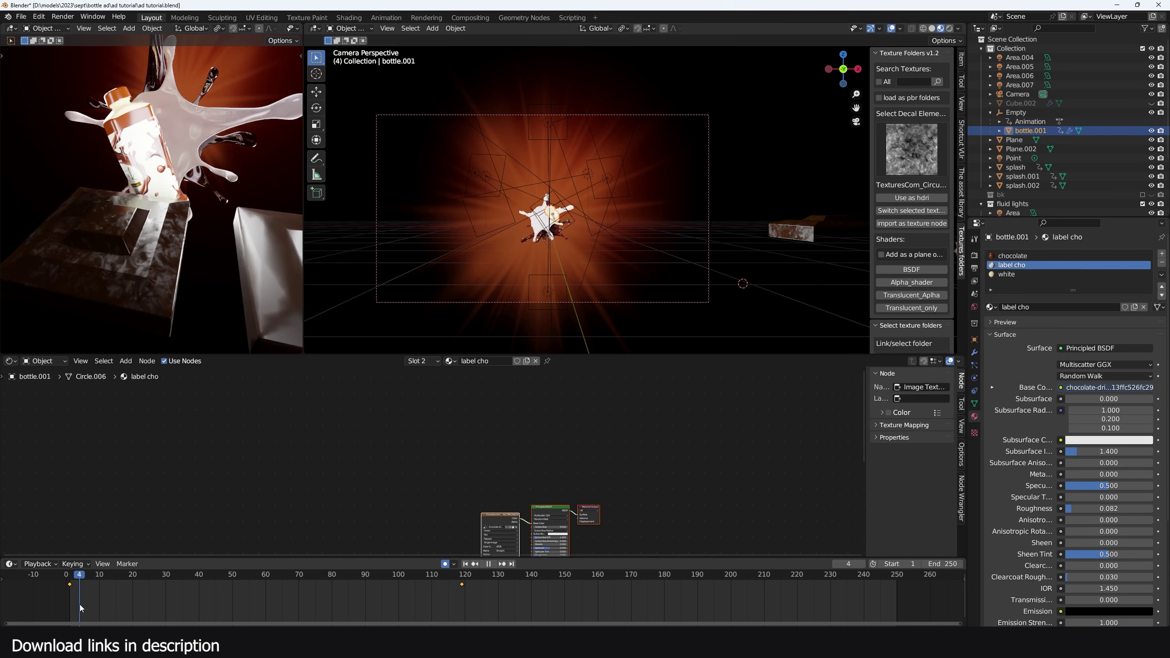
Move the bottle at frames 14 and 44 to key its position there
{"action": "key", "text": "space"}
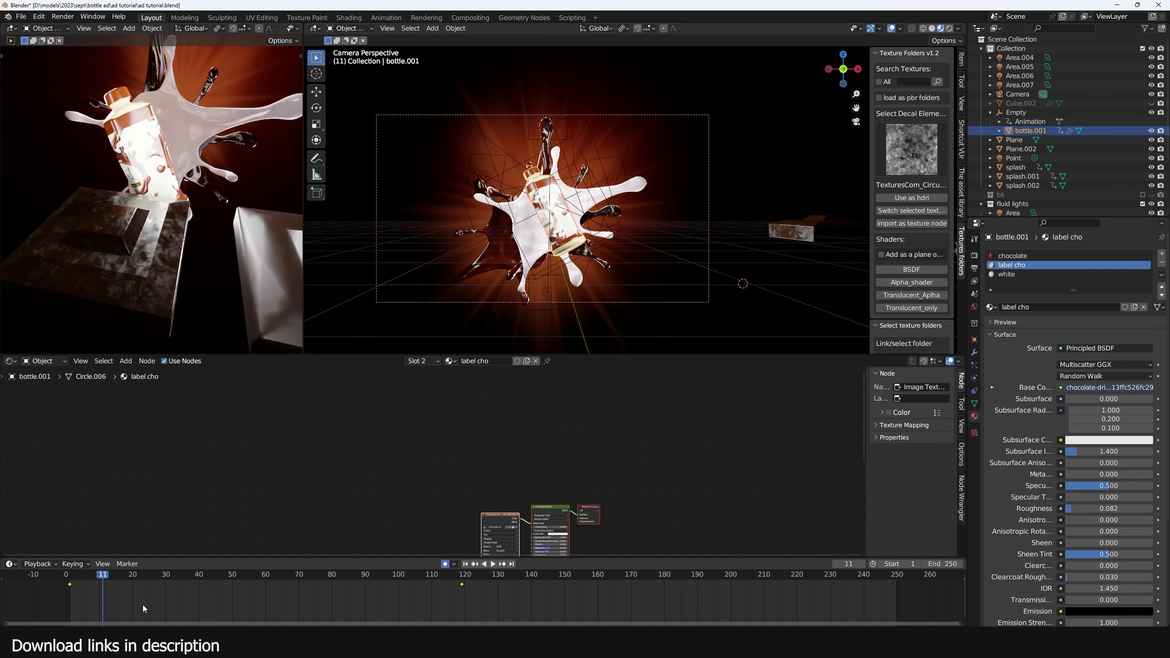
{"action": "left_click_drag", "start_coordinate": [108, 602], "coordinate": [113, 604]}
{"action": "key", "text": "g"}
{"action": "left_click", "coordinate": [602, 209]}
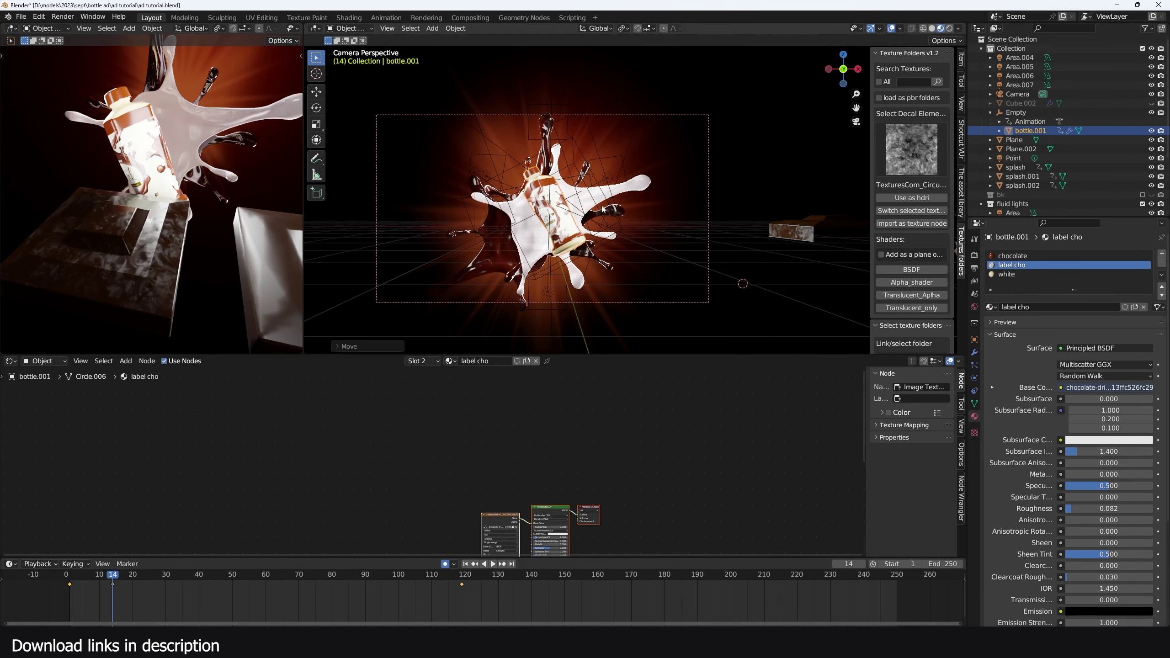
{"action": "right_click", "coordinate": [212, 599], "text": "shift"}
{"action": "key", "text": "g"}
{"action": "left_click", "coordinate": [629, 289]}
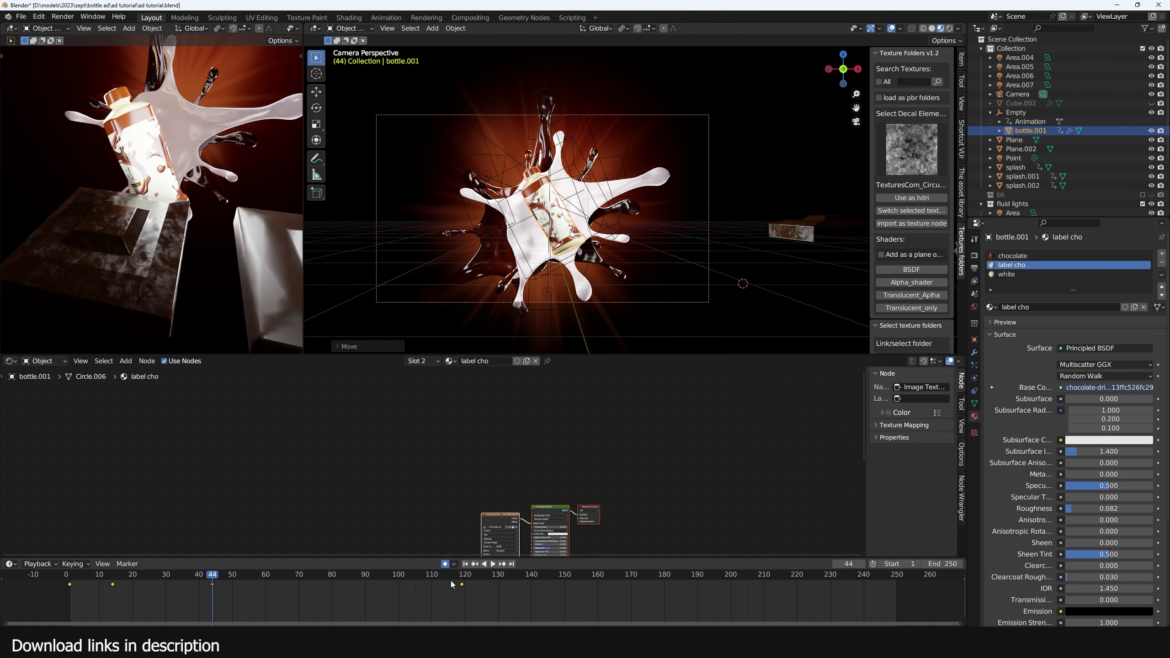
Delete the bottle's keyframe near frame 119 and play the animation from frame 0
{"action": "left_click", "coordinate": [462, 584]}
{"action": "key", "text": "x"}
{"action": "left_click", "coordinate": [470, 587]}
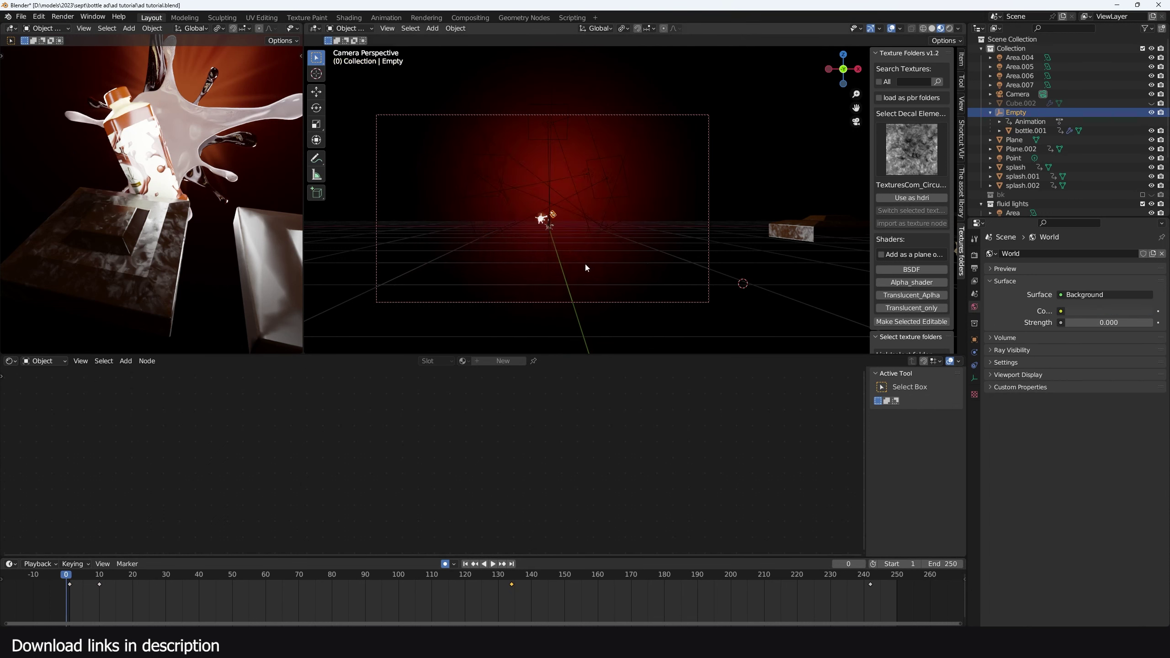
{"action": "key", "text": "space"}
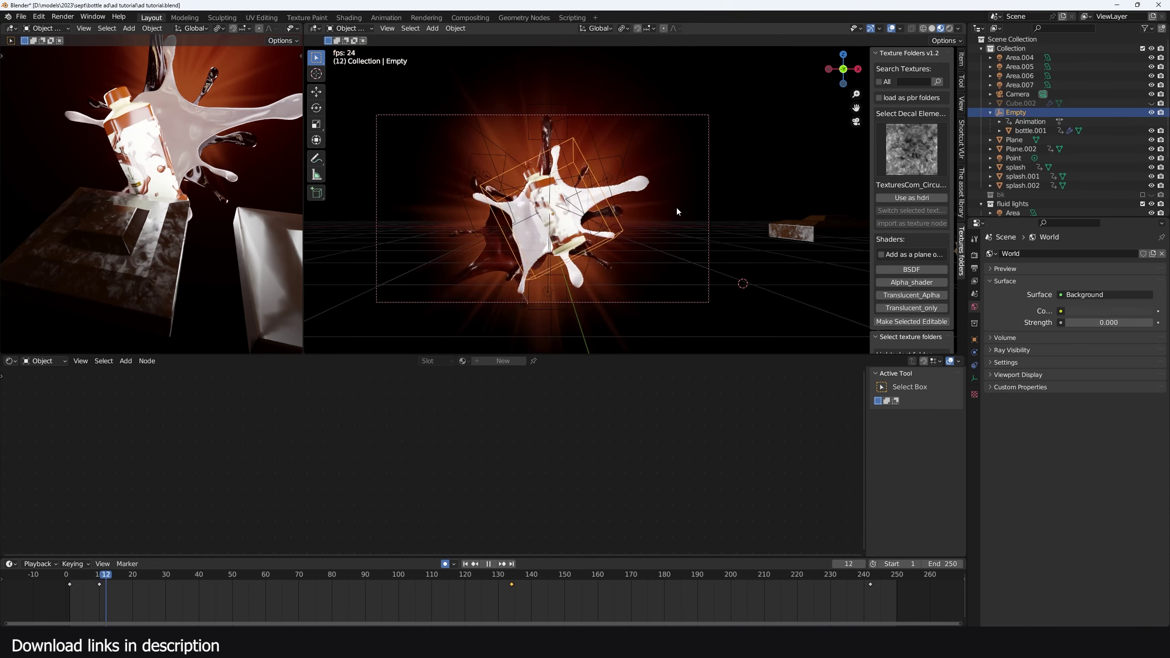
Switch the main viewport to solid shading, turn its overlays back on and examine the splashes from behind the bottle
{"action": "key", "text": "z"}
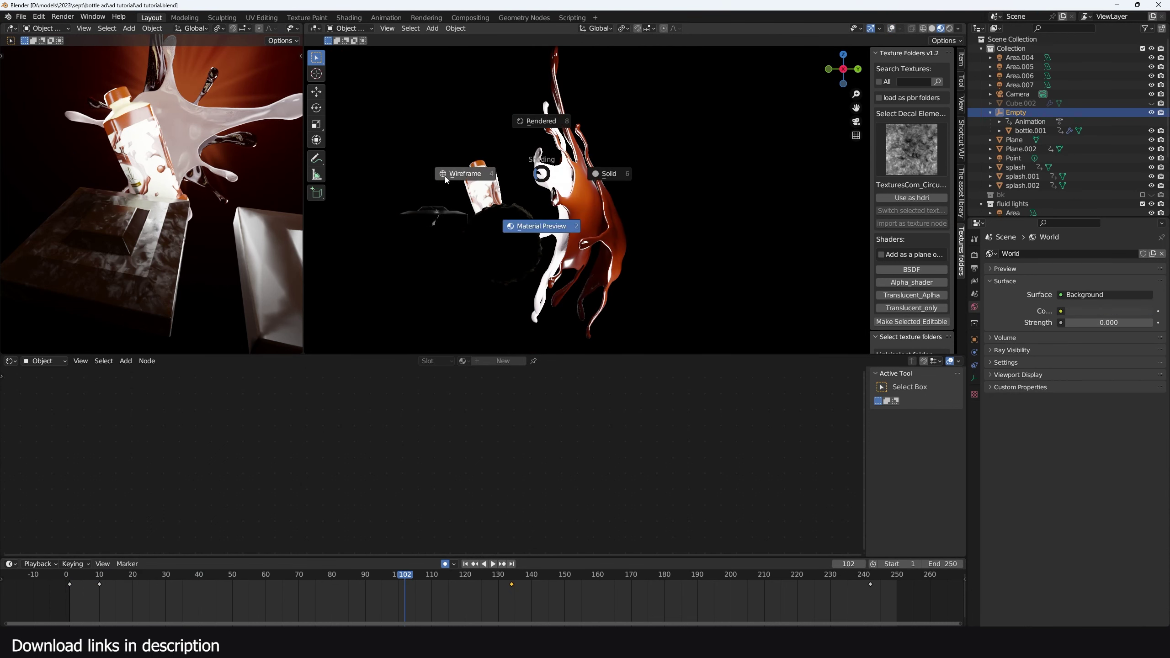
{"action": "left_click", "coordinate": [446, 177]}
{"action": "left_click", "coordinate": [900, 28]}
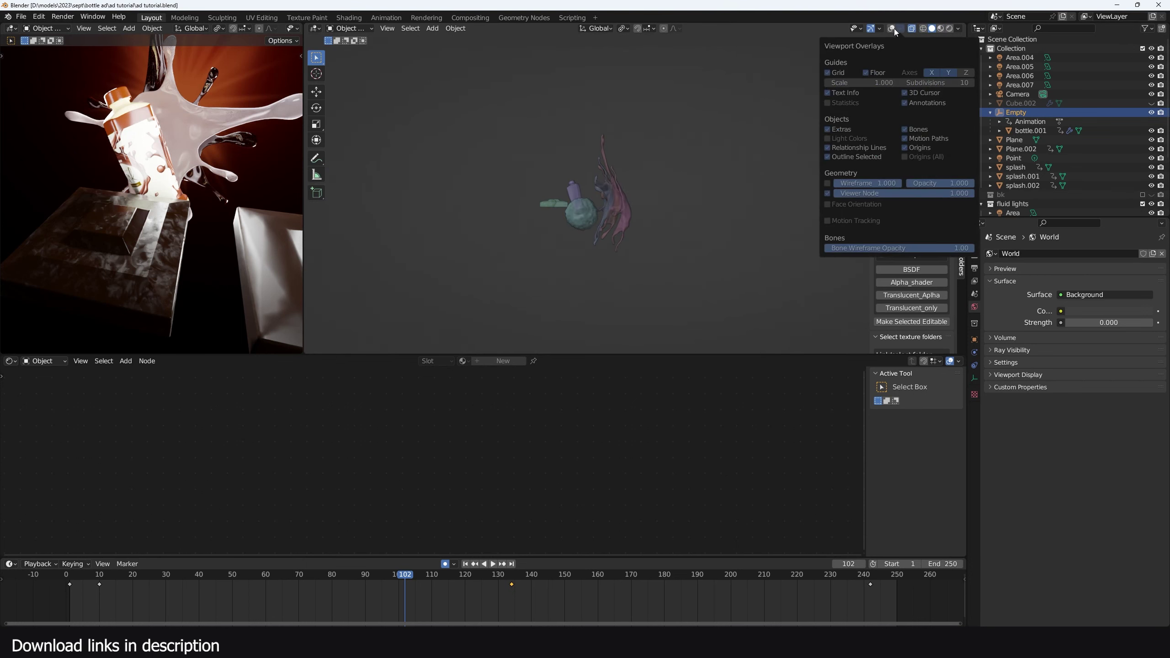
{"action": "left_click", "coordinate": [892, 29]}
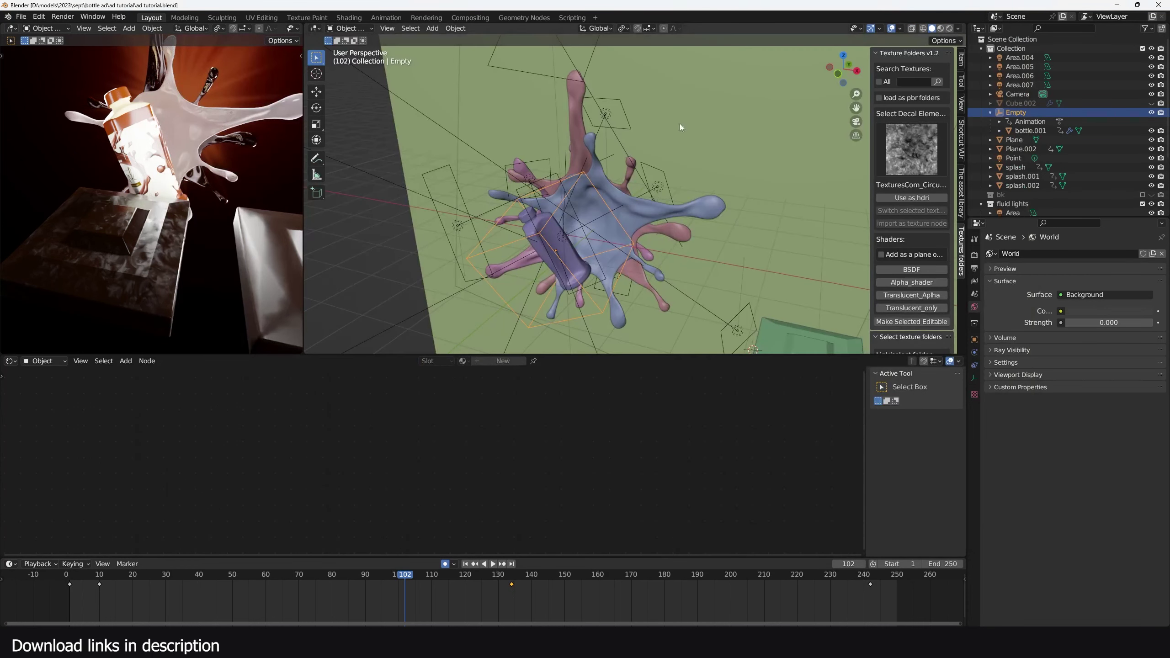
{"action": "scroll", "coordinate": [654, 190], "scroll_direction": "up", "scroll_amount": 1}
{"action": "middle_click_drag", "start_coordinate": [654, 190], "coordinate": [587, 176]}
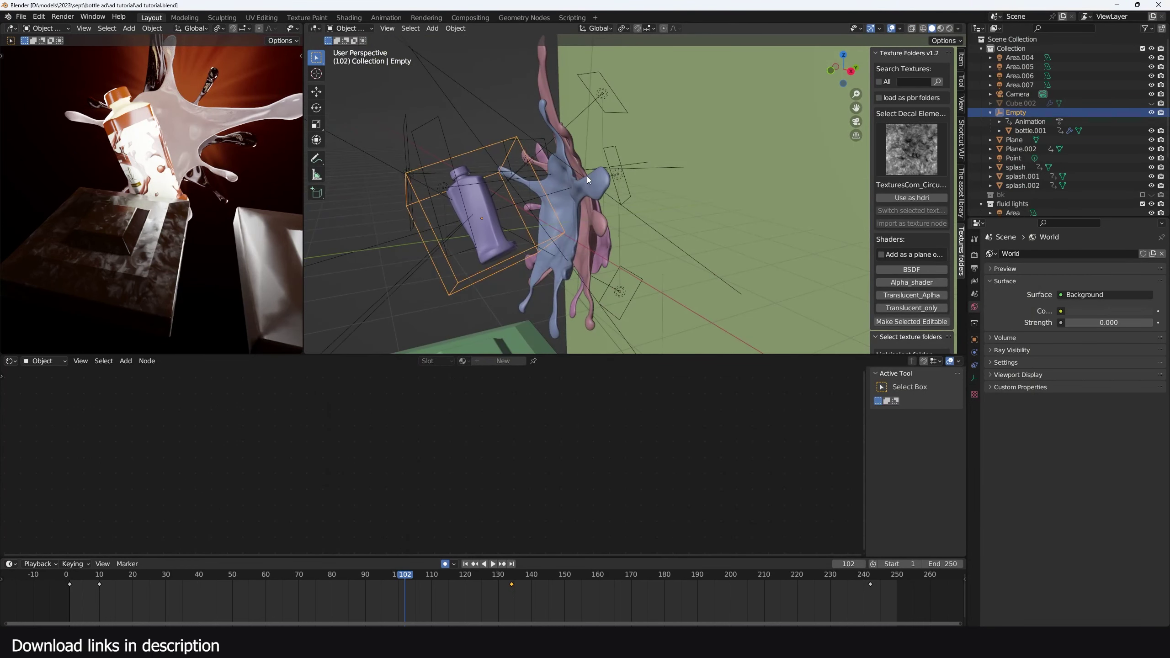
Save the file, add a plane behind the splashes in the right side view, and rotate it upright facing them
{"action": "left_click", "coordinate": [587, 175]}
{"action": "key", "text": "KP_3"}
{"action": "key", "text": "ctrl+s"}
{"action": "key", "text": "shift+a"}
{"action": "mouse_move", "coordinate": [599, 198]}
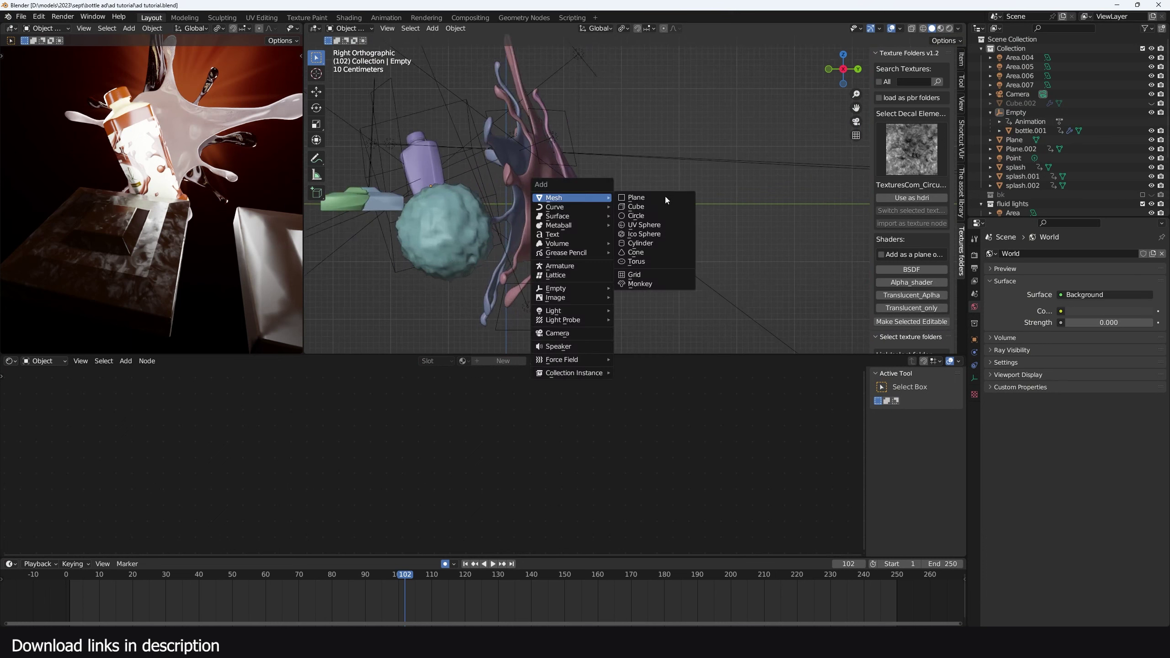
{"action": "left_click", "coordinate": [657, 199]}
{"action": "key", "text": "r"}
{"action": "left_click", "coordinate": [607, 179]}
{"action": "key", "text": "g"}
{"action": "left_click", "coordinate": [616, 216]}
Extrude the plane away from the splashes and enlarge its far face to form a flared block
{"action": "key", "text": "Tab"}
{"action": "key", "text": "e"}
{"action": "left_click", "coordinate": [682, 214]}
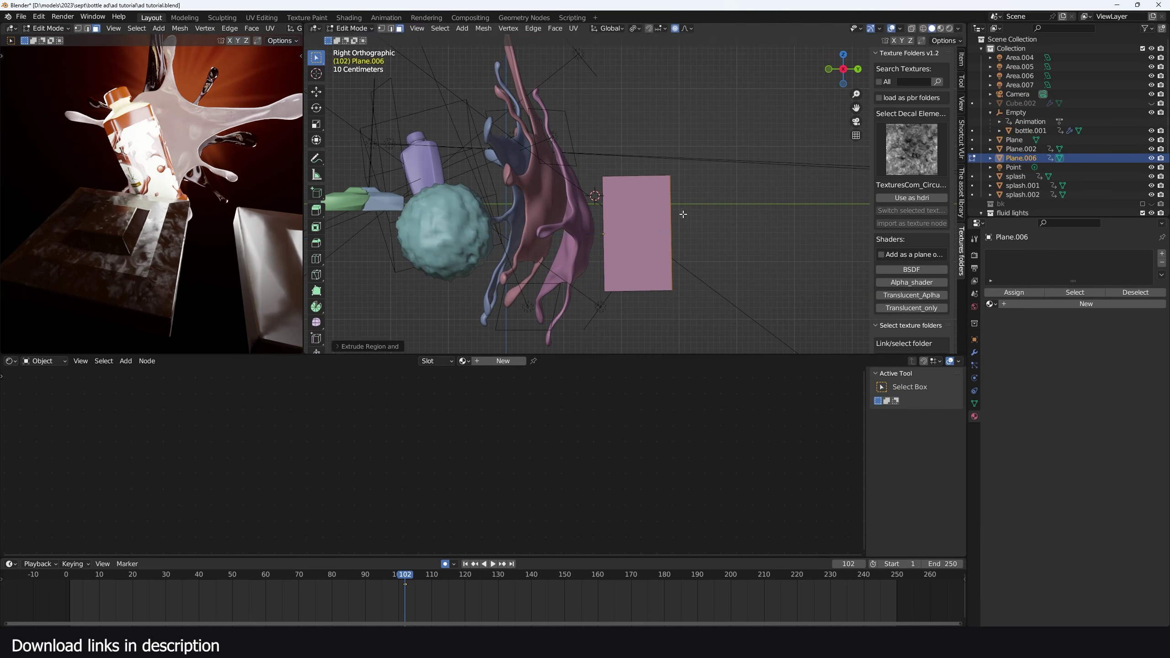
{"action": "key", "text": "s"}
{"action": "left_click", "coordinate": [713, 189]}
{"action": "key", "text": "Tab"}
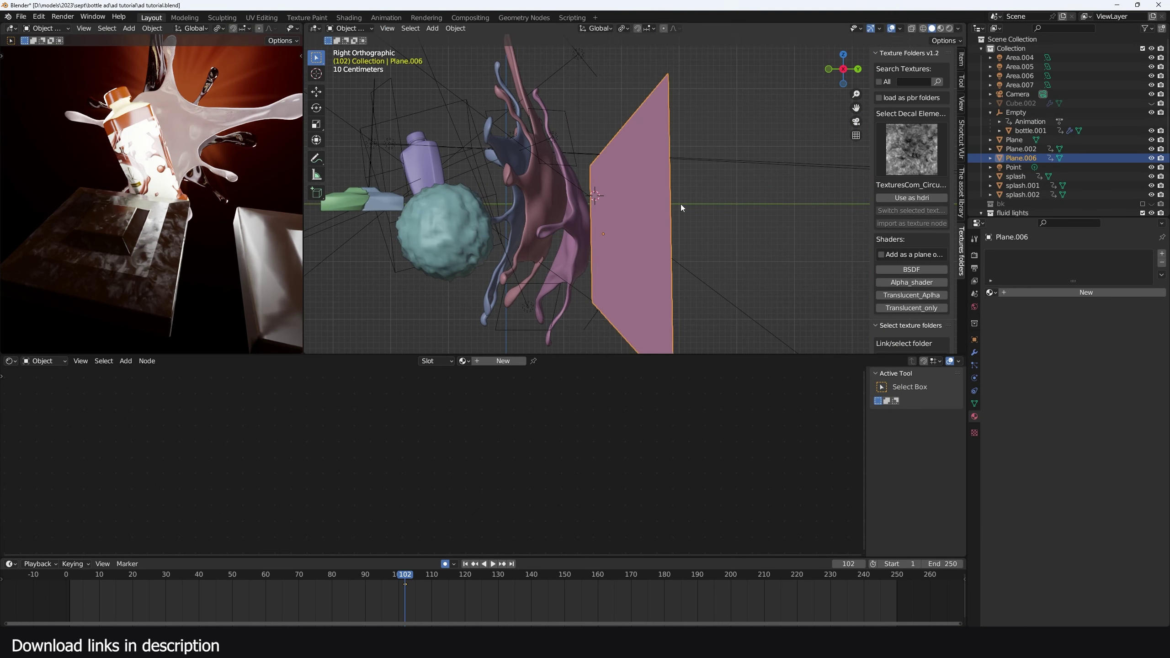
Sketch an annotation in front of the flared block to illustrate the direction toward the splashes
{"action": "left_click", "coordinate": [316, 158]}
{"action": "scroll", "coordinate": [631, 185], "scroll_direction": "down", "scroll_amount": 1}
{"action": "left_click_drag", "start_coordinate": [629, 143], "coordinate": [533, 87]}
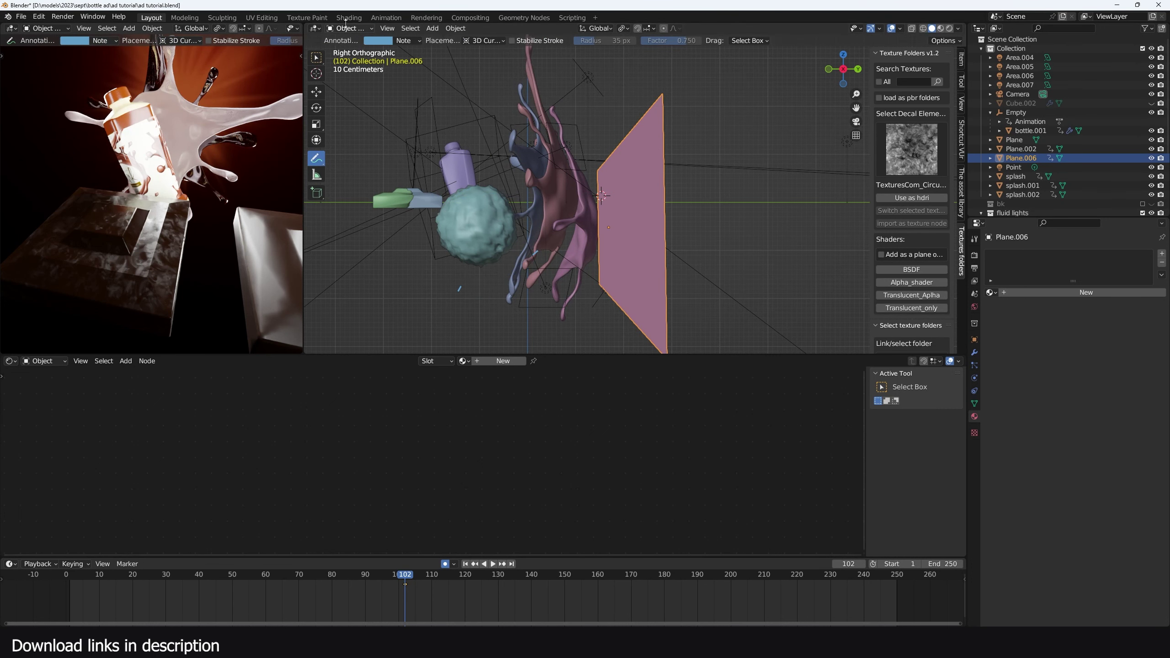
Smooth the emitter block with level 2 subdivision and switch the lower area to the Geometry Node Editor
{"action": "left_click", "coordinate": [347, 28]}
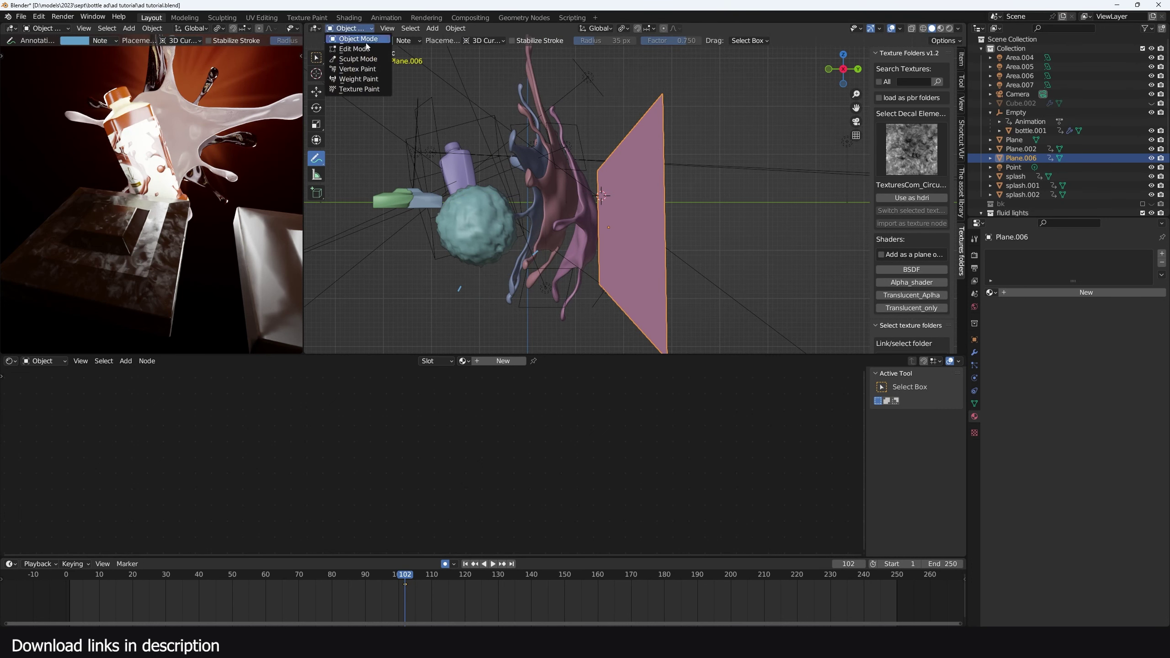
{"action": "key", "text": "ctrl+2"}
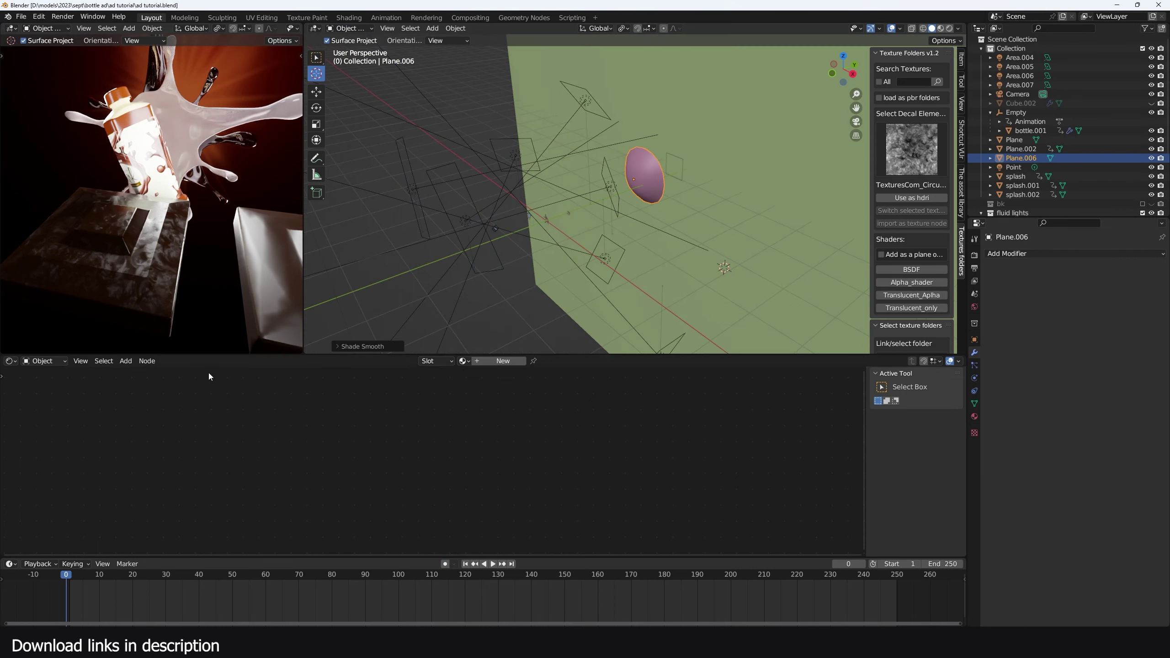
{"action": "left_click", "coordinate": [10, 362]}
{"action": "left_click", "coordinate": [40, 438]}
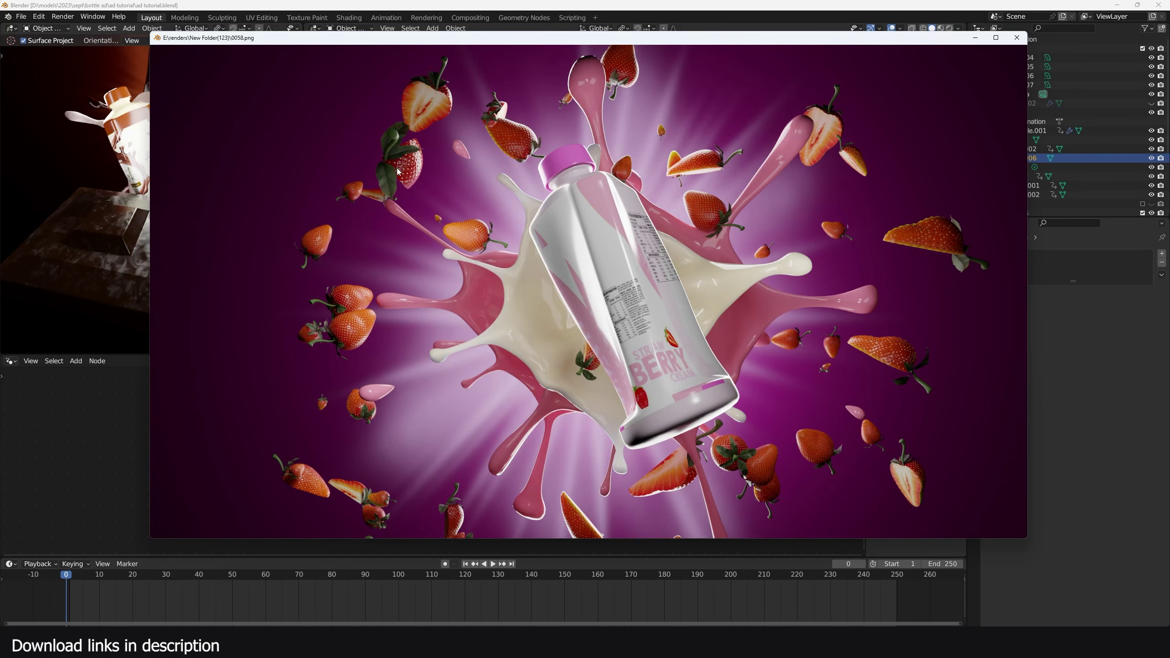
{"action": "key", "text": "Escape"}
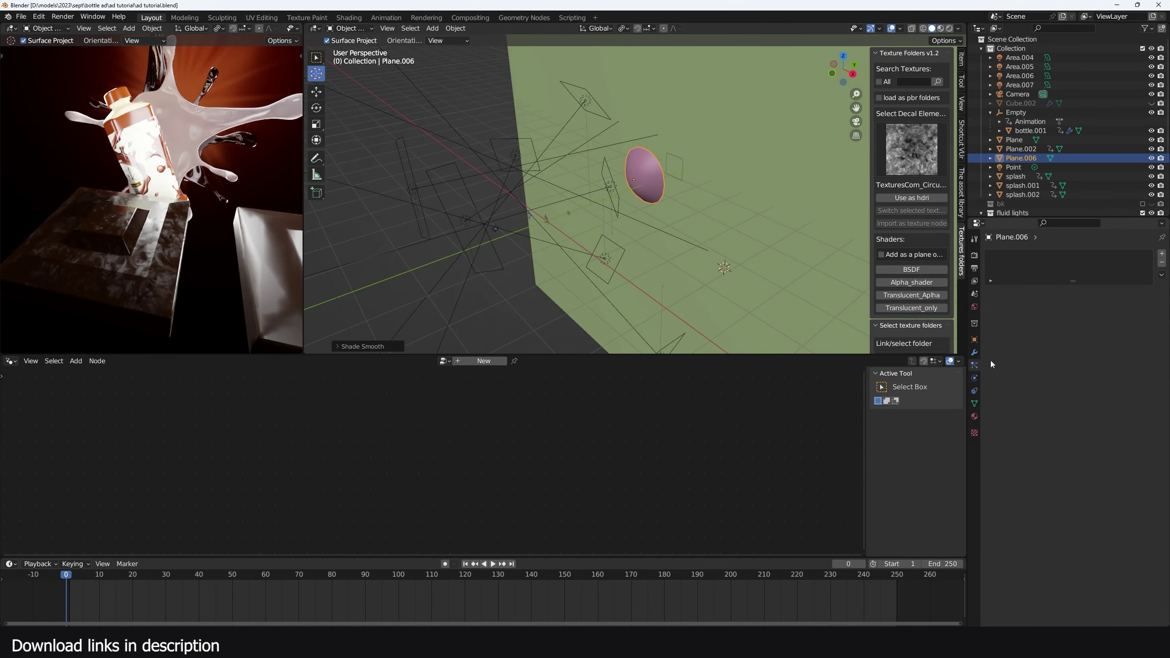
Add a particle system to the rounded emitter with Render As set to Collection, then close the reference animation
{"action": "left_click", "coordinate": [1162, 253]}
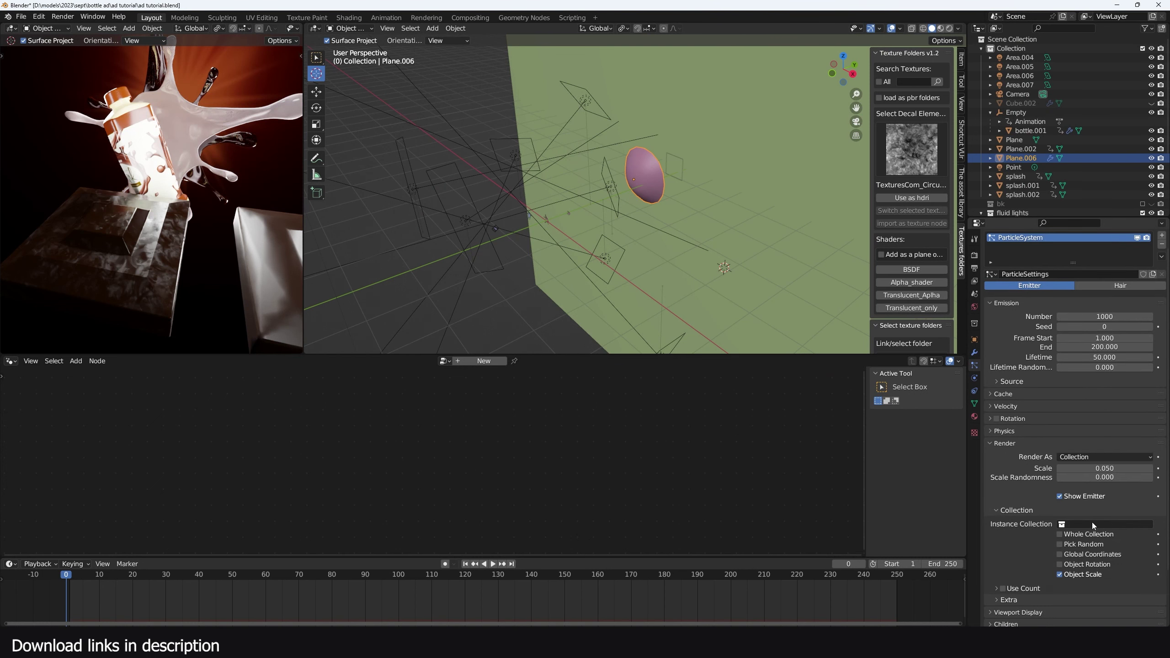
{"action": "left_click", "coordinate": [1091, 523]}
{"action": "left_click", "coordinate": [459, 618]}
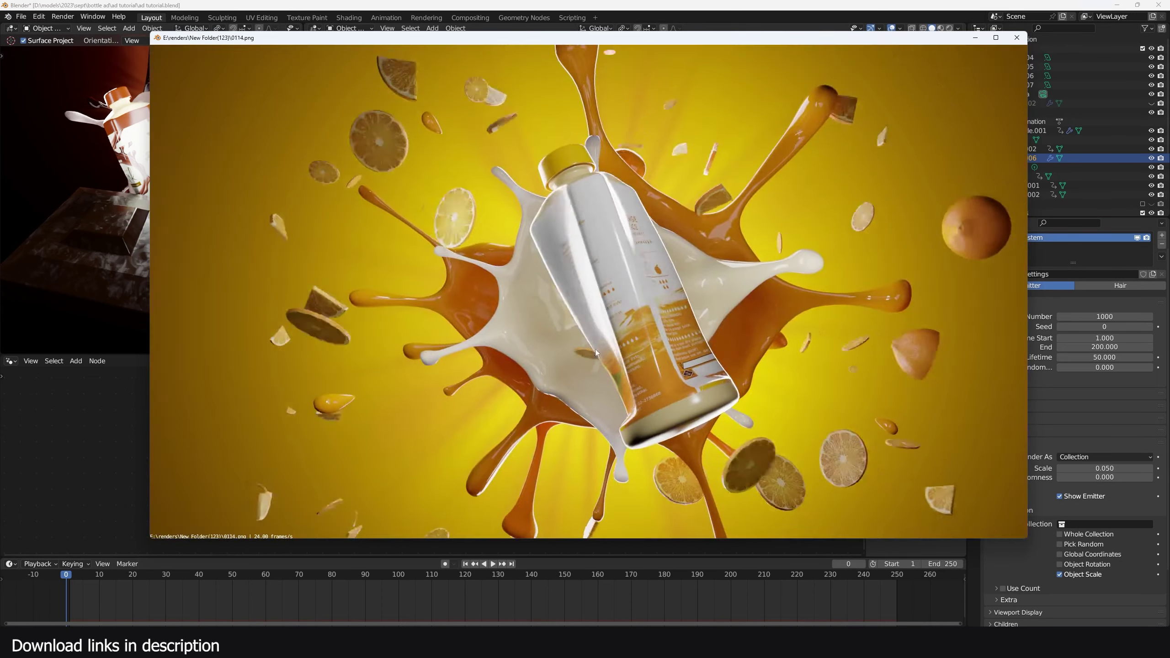
{"action": "key", "text": "Escape"}
Move to frame 57 and insert a Distribute Points on Faces node between the Group Input and Group Output
{"action": "left_click_drag", "start_coordinate": [93, 583], "coordinate": [255, 584]}
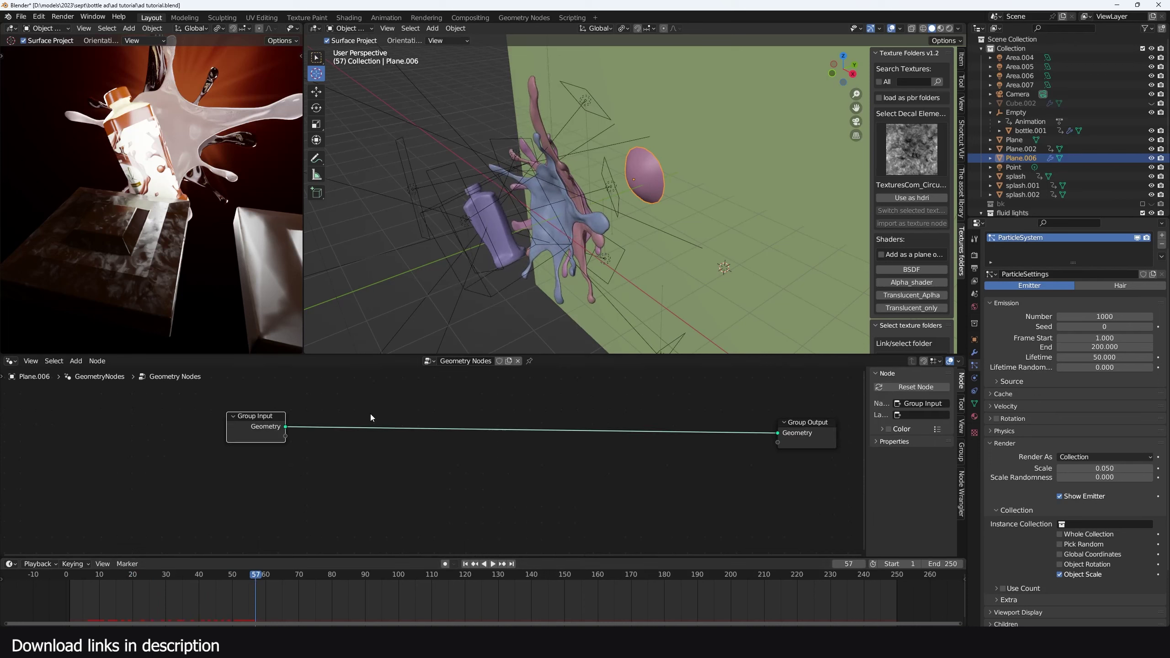
{"action": "key", "text": "shift+a"}
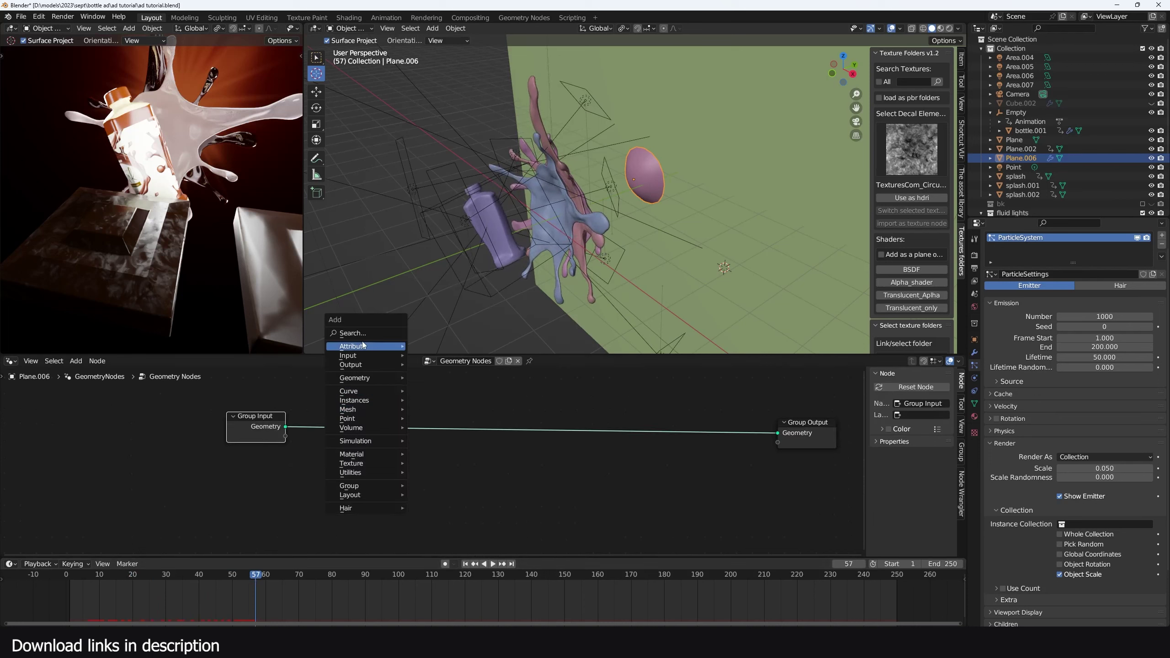
{"action": "left_click", "coordinate": [357, 334]}
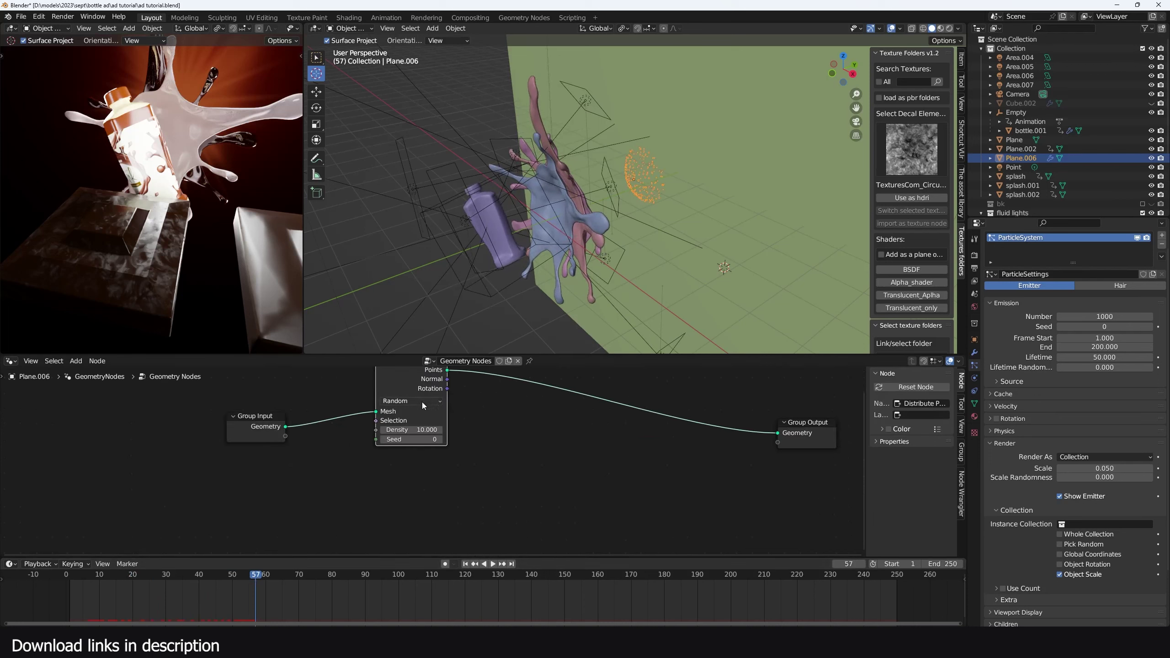
{"action": "left_click_drag", "start_coordinate": [407, 377], "coordinate": [408, 407]}
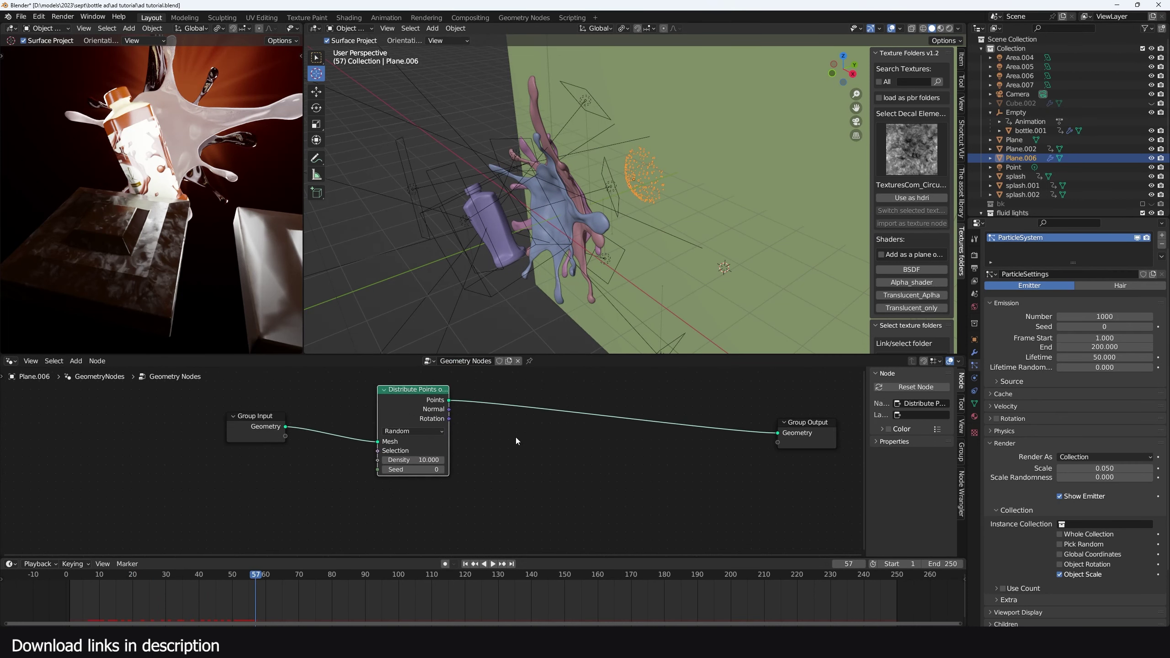
Insert a Set Position node between Distribute Points on Faces and the Group Output, then return to frame 0
{"action": "scroll", "coordinate": [517, 442], "scroll_direction": "down", "scroll_amount": 4}
{"action": "key", "text": "shift+a"}
{"action": "left_click", "coordinate": [565, 439]}
{"action": "type", "text": "set"}
{"action": "left_click", "coordinate": [575, 464]}
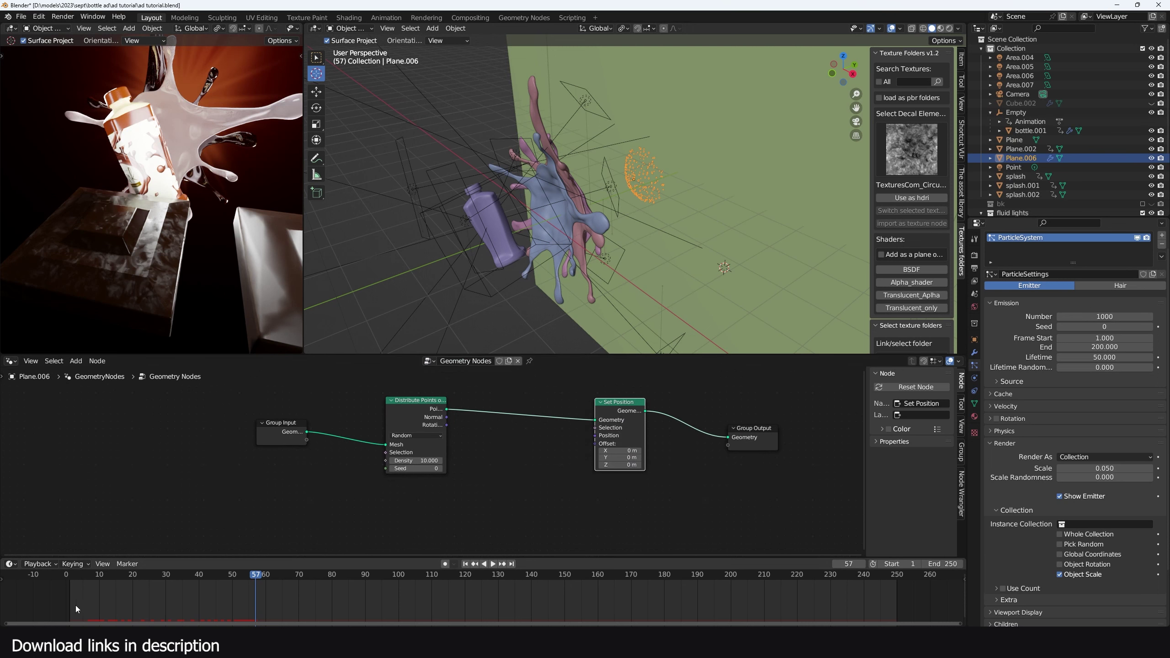
{"action": "left_click", "coordinate": [66, 606]}
{"action": "middle_click_drag", "start_coordinate": [420, 536], "coordinate": [421, 526]}
{"action": "scroll", "coordinate": [420, 522], "scroll_direction": "up", "scroll_amount": 2}
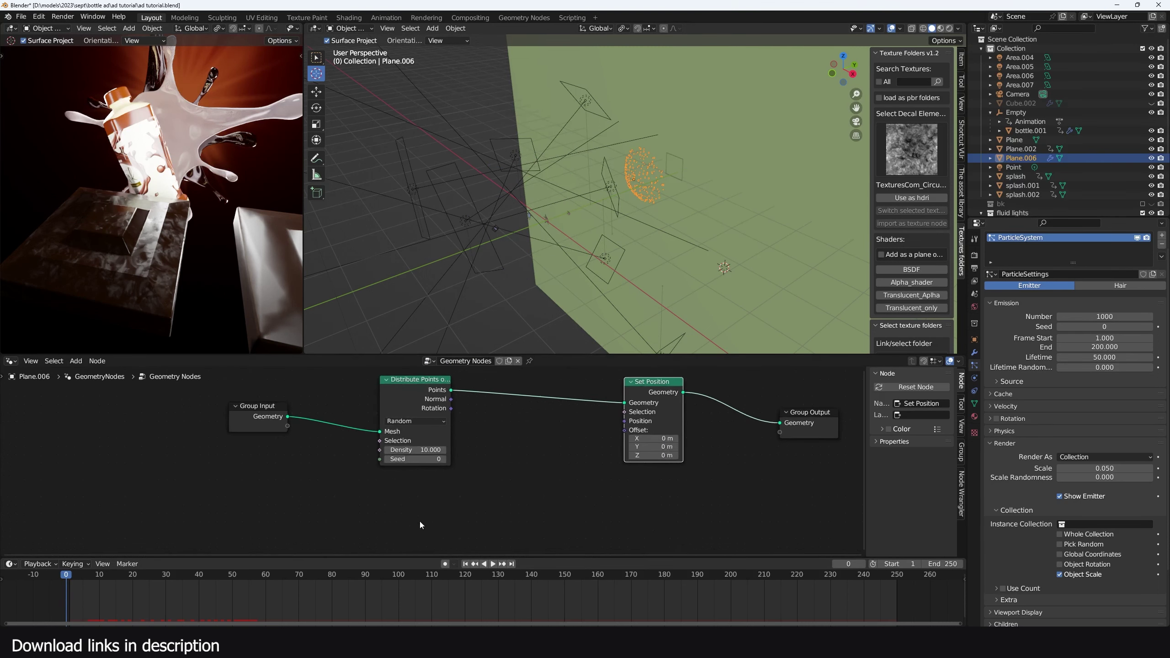
Add a Normal node and connect it to the Offset of the Set Position node
{"action": "middle_click_drag", "start_coordinate": [330, 495], "coordinate": [314, 490]}
{"action": "left_click_drag", "start_coordinate": [377, 385], "coordinate": [313, 387]}
{"action": "key", "text": "shift+a"}
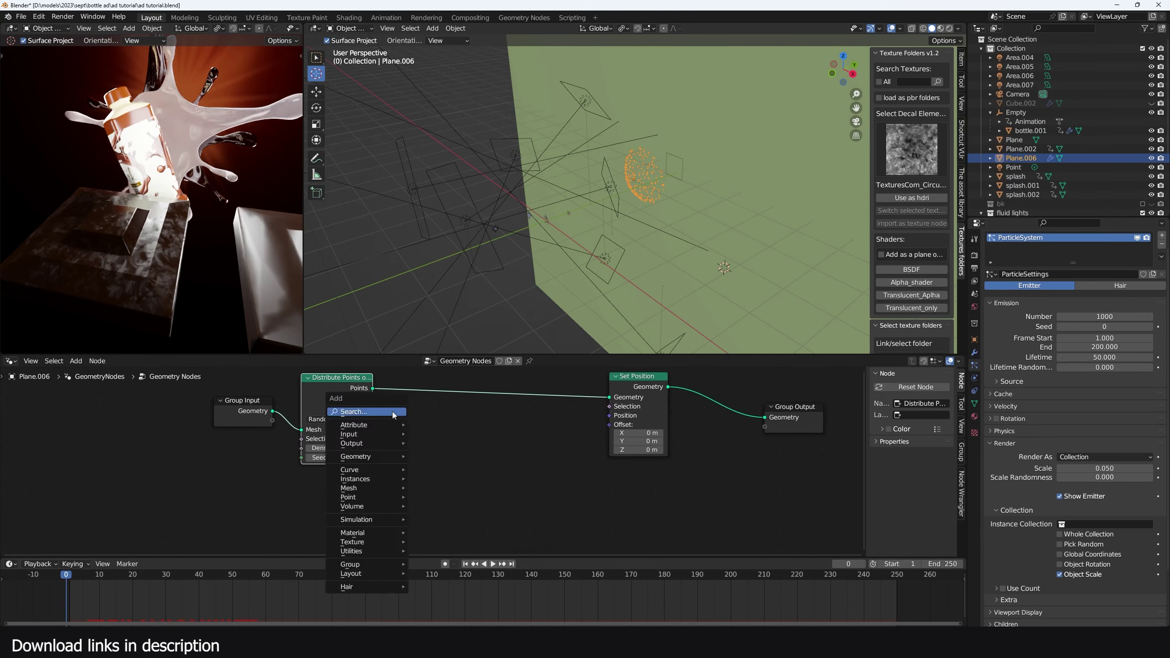
{"action": "left_click", "coordinate": [392, 412]}
{"action": "scroll", "coordinate": [453, 417], "scroll_direction": "up", "scroll_amount": 1}
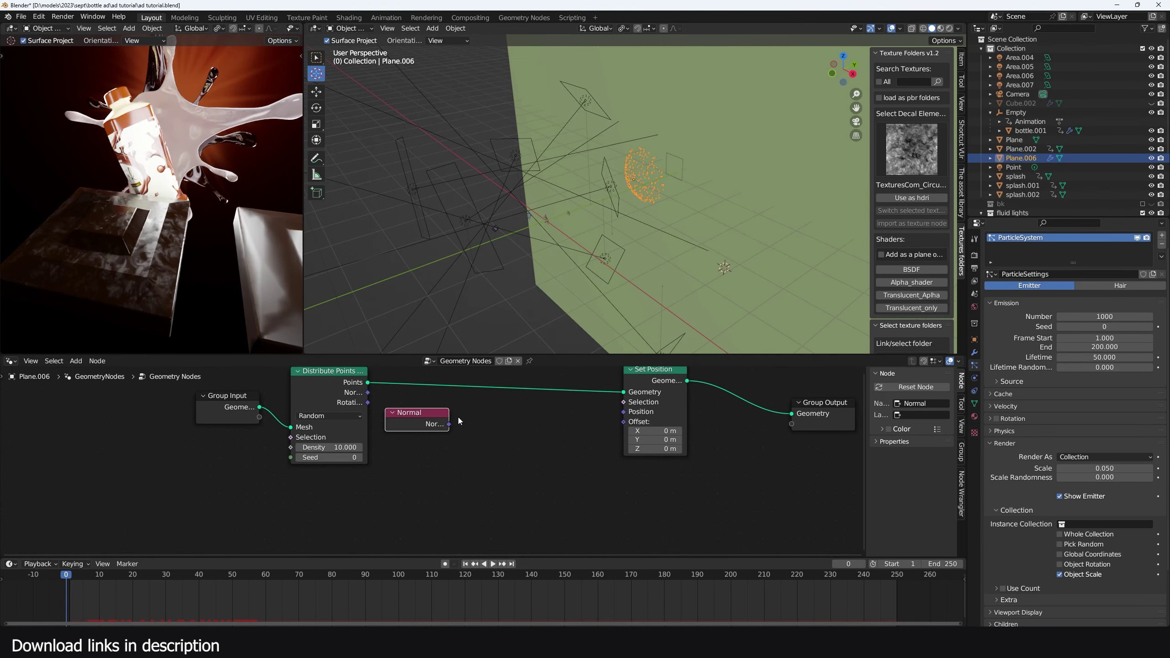
{"action": "middle_click_drag", "start_coordinate": [458, 417], "coordinate": [418, 449]}
{"action": "left_click_drag", "start_coordinate": [407, 454], "coordinate": [583, 453]}
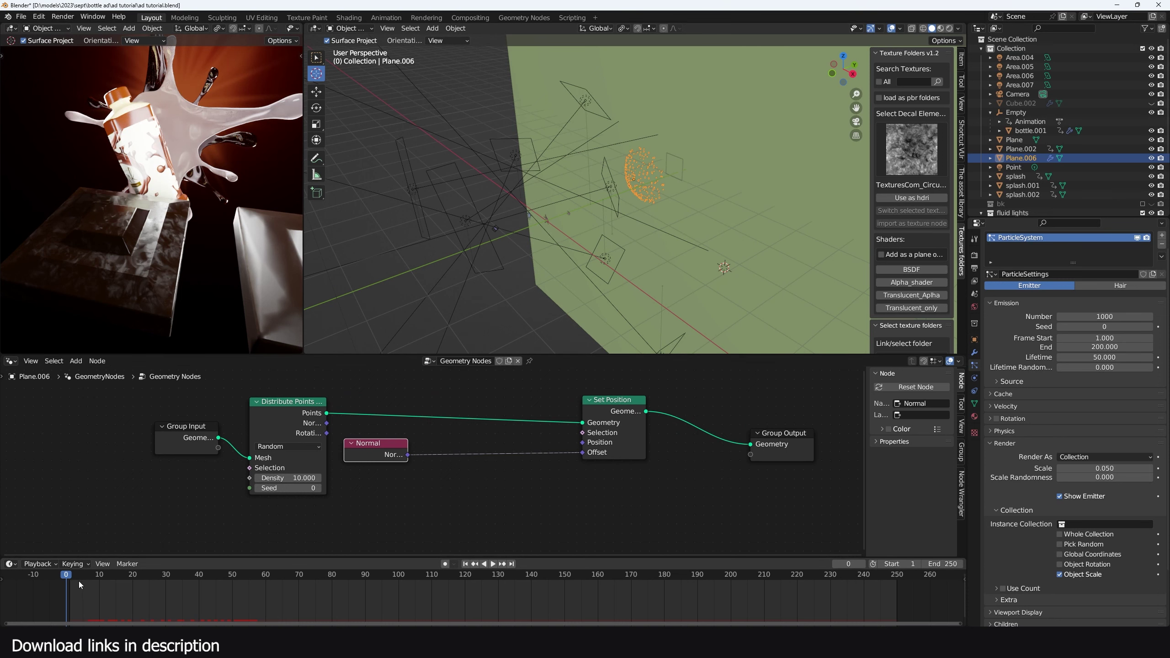
Move to frame 10 and insert a Vector Math node set to Scale between the Normal and Set Position nodes
{"action": "left_click_drag", "start_coordinate": [79, 582], "coordinate": [99, 604]}
{"action": "scroll", "coordinate": [554, 477], "scroll_direction": "up", "scroll_amount": 1}
{"action": "middle_click_drag", "start_coordinate": [529, 466], "coordinate": [509, 443]}
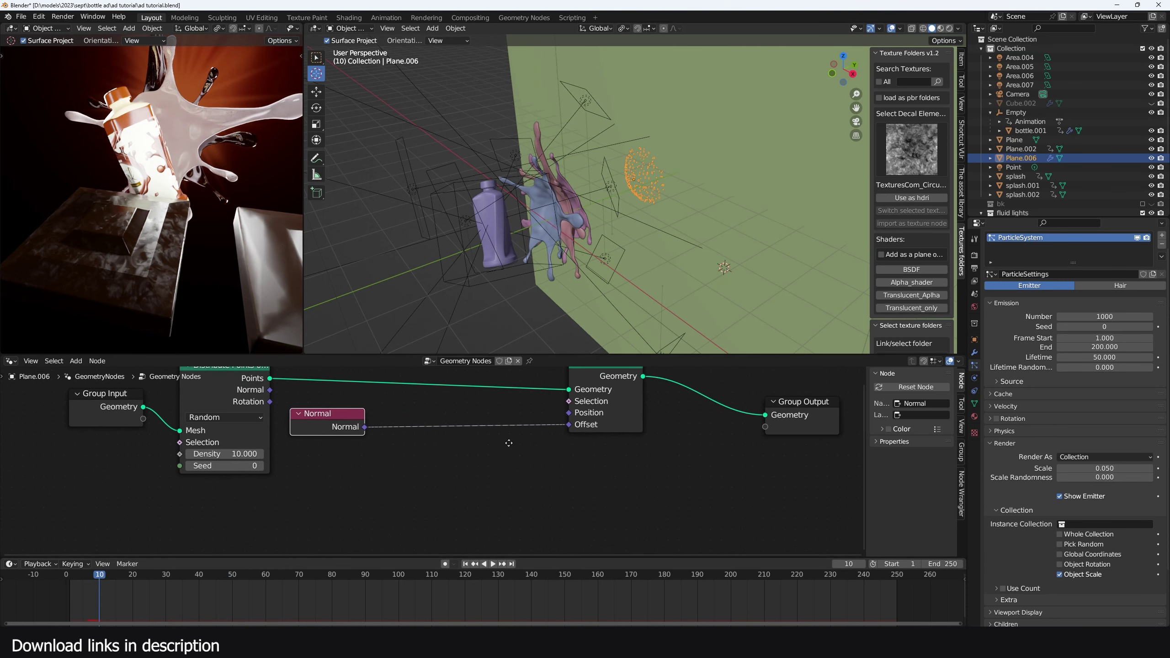
{"action": "key", "text": "shift+a"}
{"action": "left_click", "coordinate": [460, 418]}
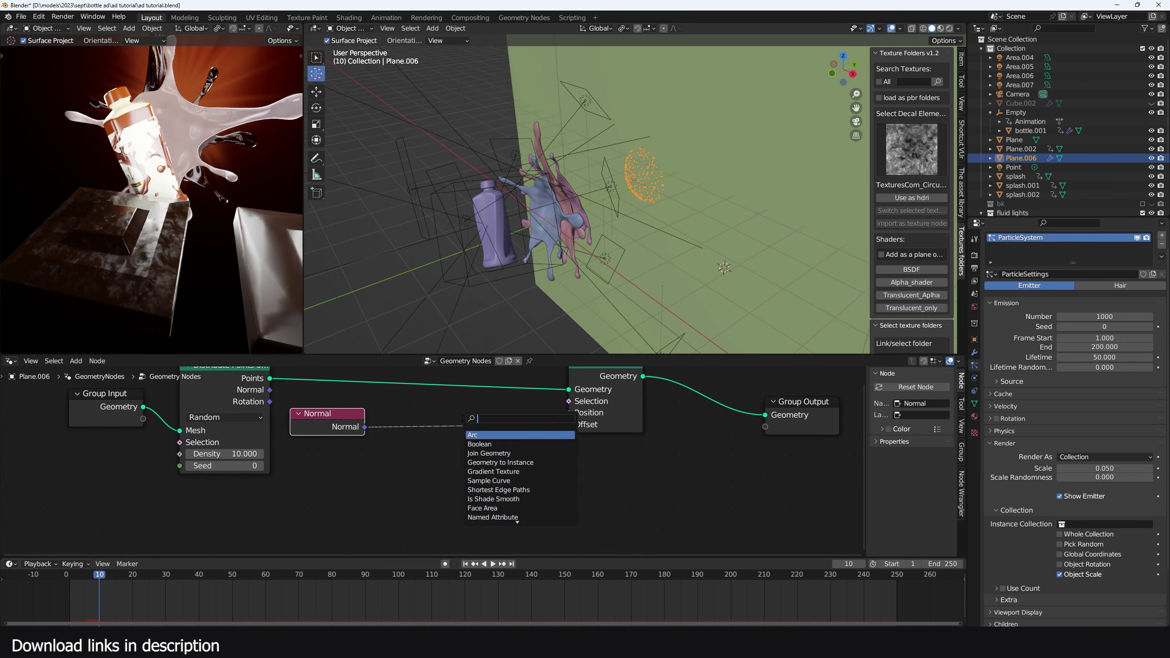
{"action": "type", "text": "v"}
{"action": "left_click", "coordinate": [489, 441]}
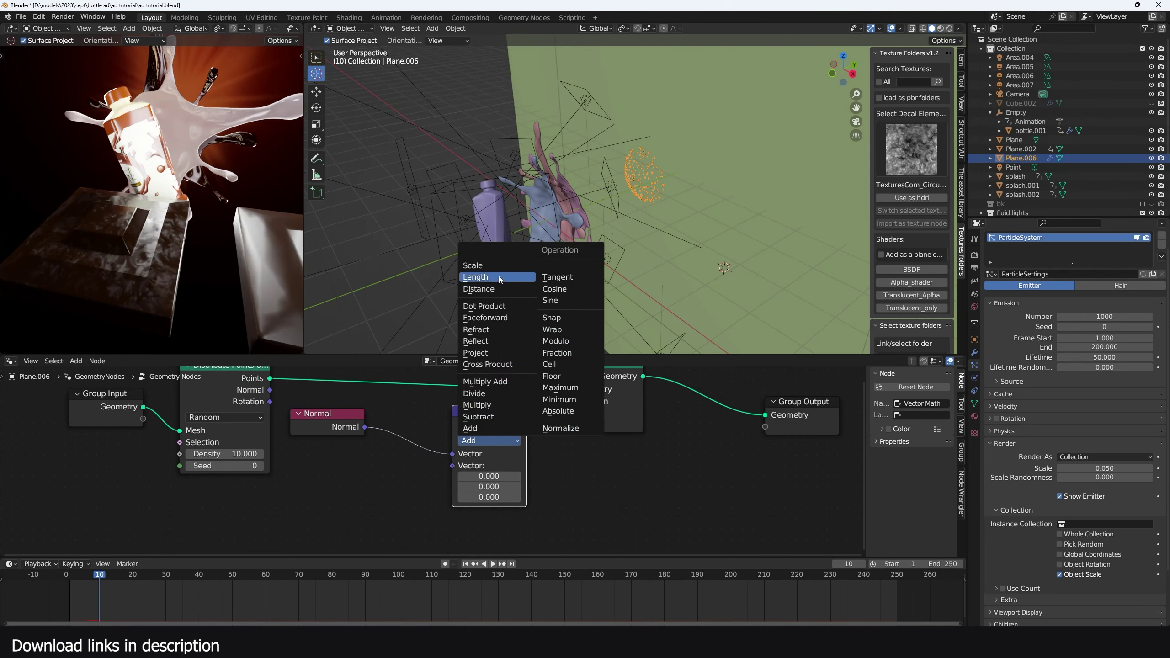
{"action": "left_click", "coordinate": [492, 269]}
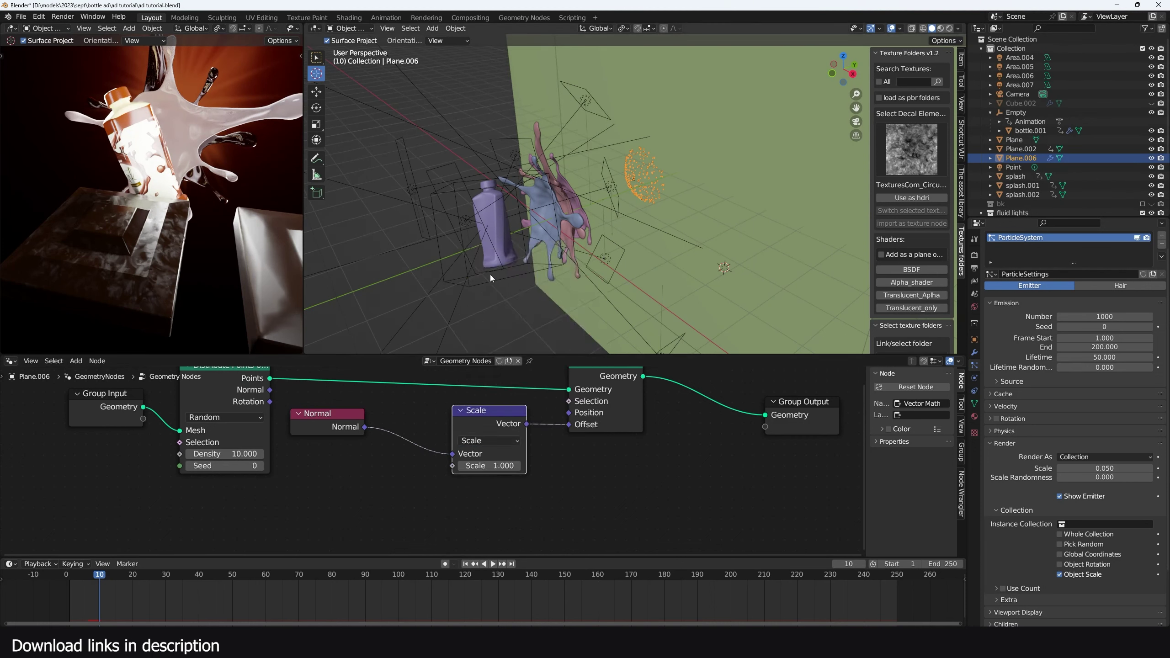
{"action": "scroll", "coordinate": [586, 427], "scroll_direction": "down", "scroll_amount": 2}
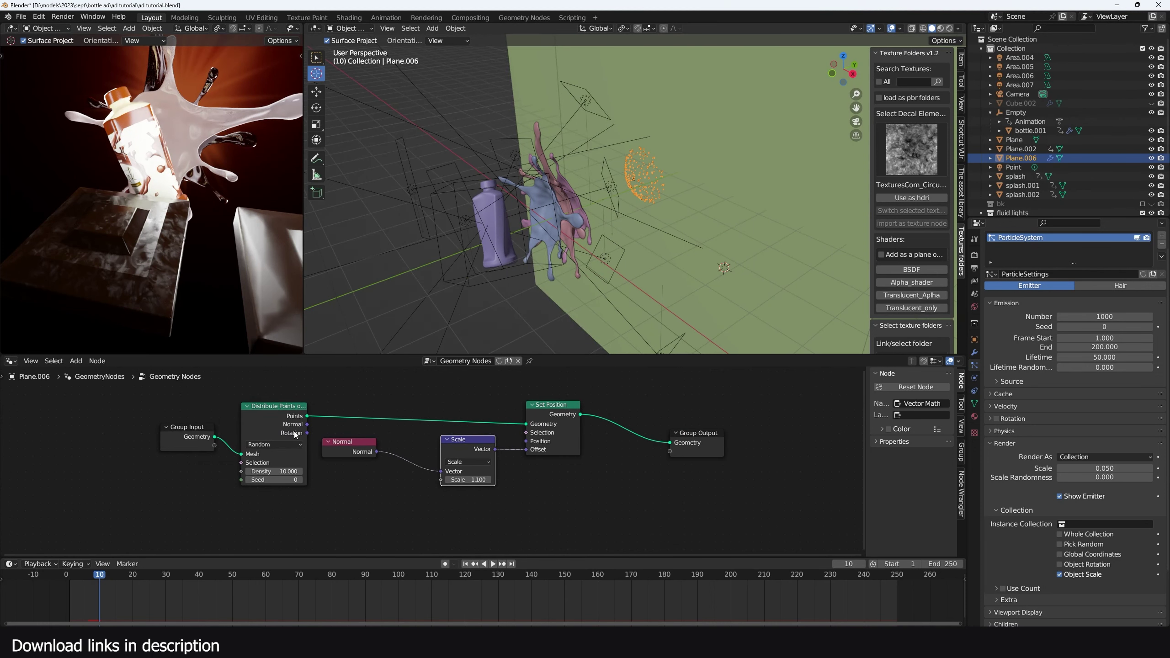
Replace the Normal node with the Normal output of Distribute Points on Faces and set the Scale node's value to 6
{"action": "left_click_drag", "start_coordinate": [341, 454], "coordinate": [340, 476]}
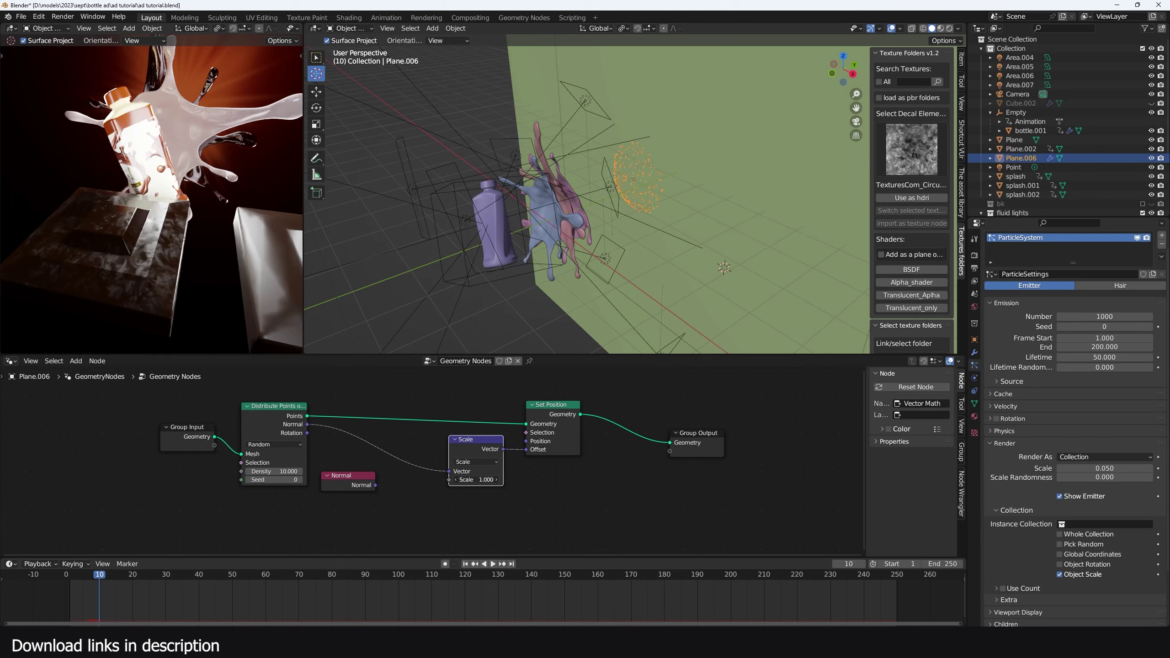
{"action": "key", "text": "ctrl+z"}
{"action": "key", "text": "ctrl+z"}
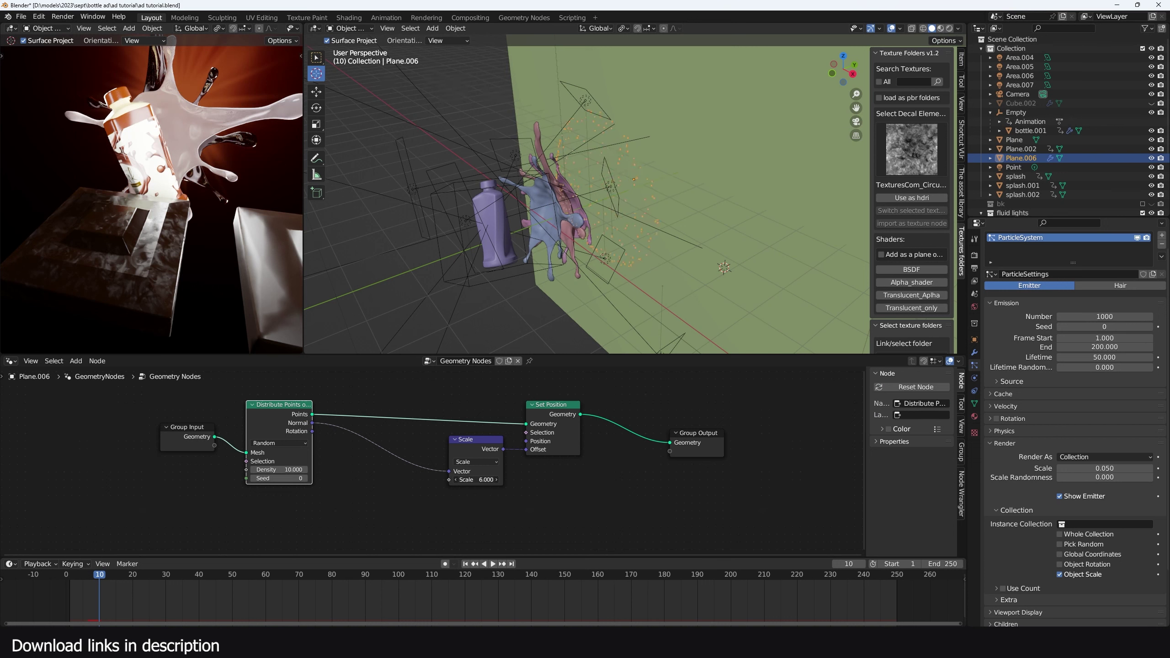
{"action": "middle_click_drag", "start_coordinate": [394, 495], "coordinate": [414, 473]}
{"action": "scroll", "coordinate": [412, 484], "scroll_direction": "up", "scroll_amount": 2}
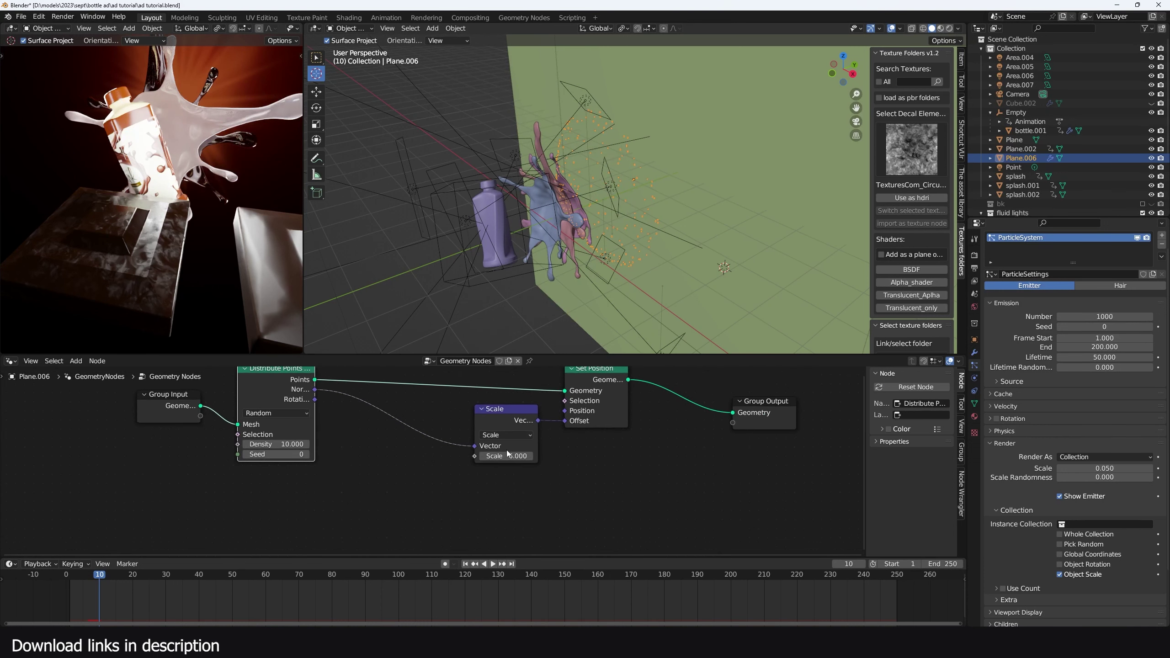
Try an offset scale of 7.6, return to frame 0 and set the Scale node's value to 0
{"action": "left_click", "coordinate": [579, 479]}
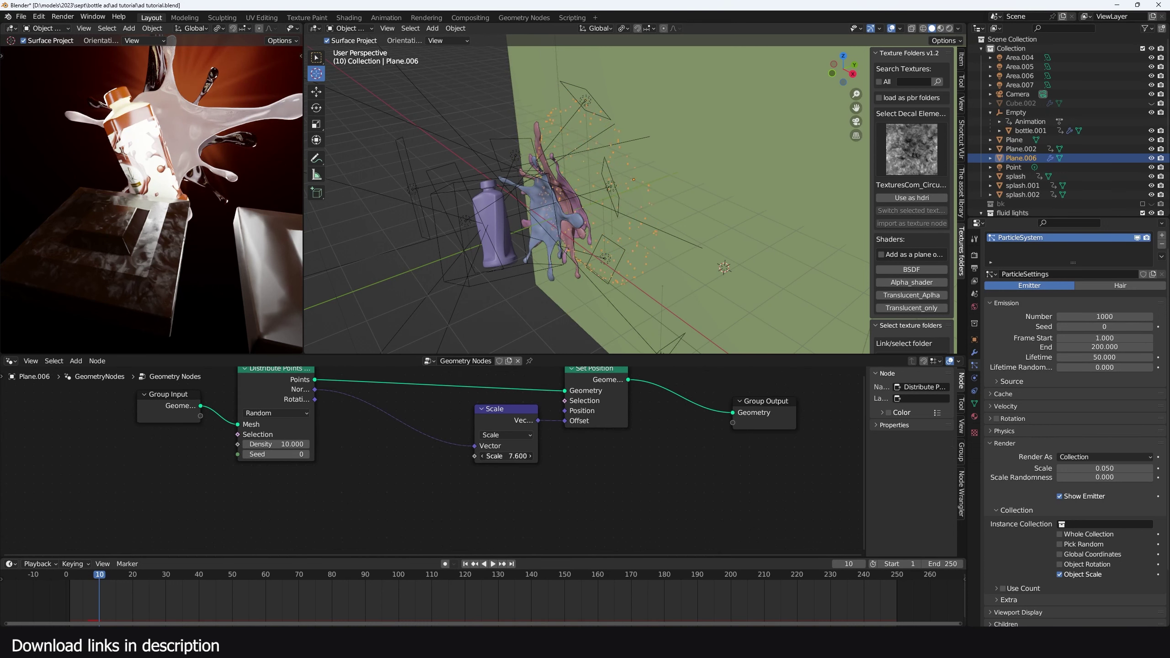
{"action": "scroll", "coordinate": [387, 509], "scroll_direction": "up", "scroll_amount": 10, "text": "alt"}
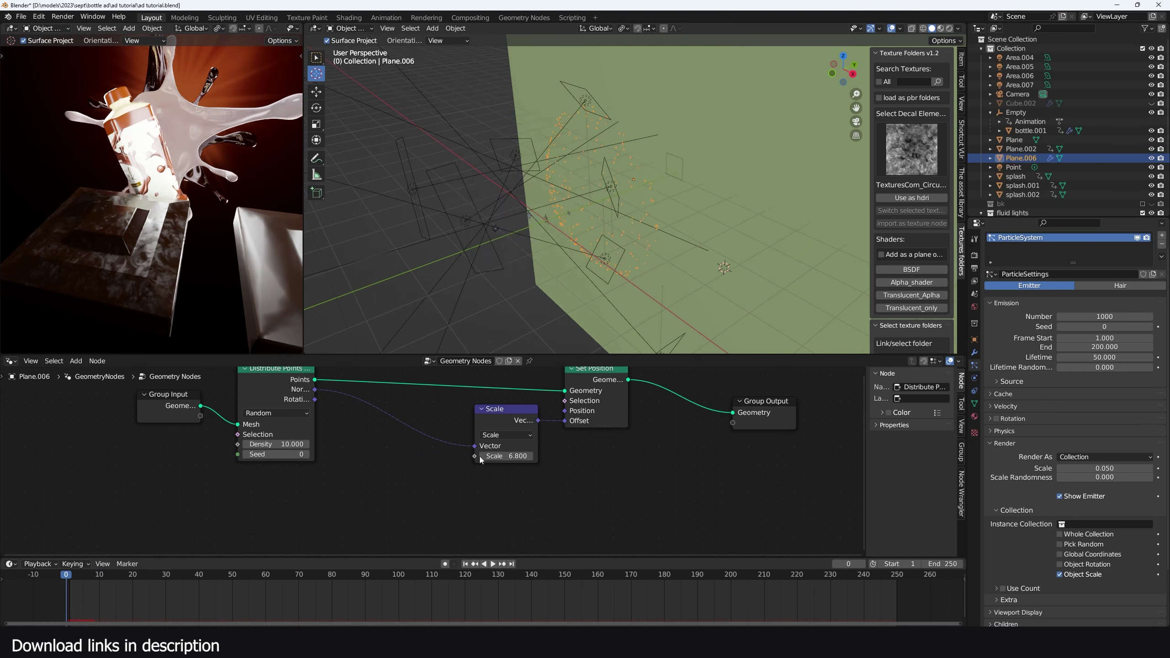
{"action": "left_click_drag", "start_coordinate": [489, 455], "coordinate": [478, 469]}
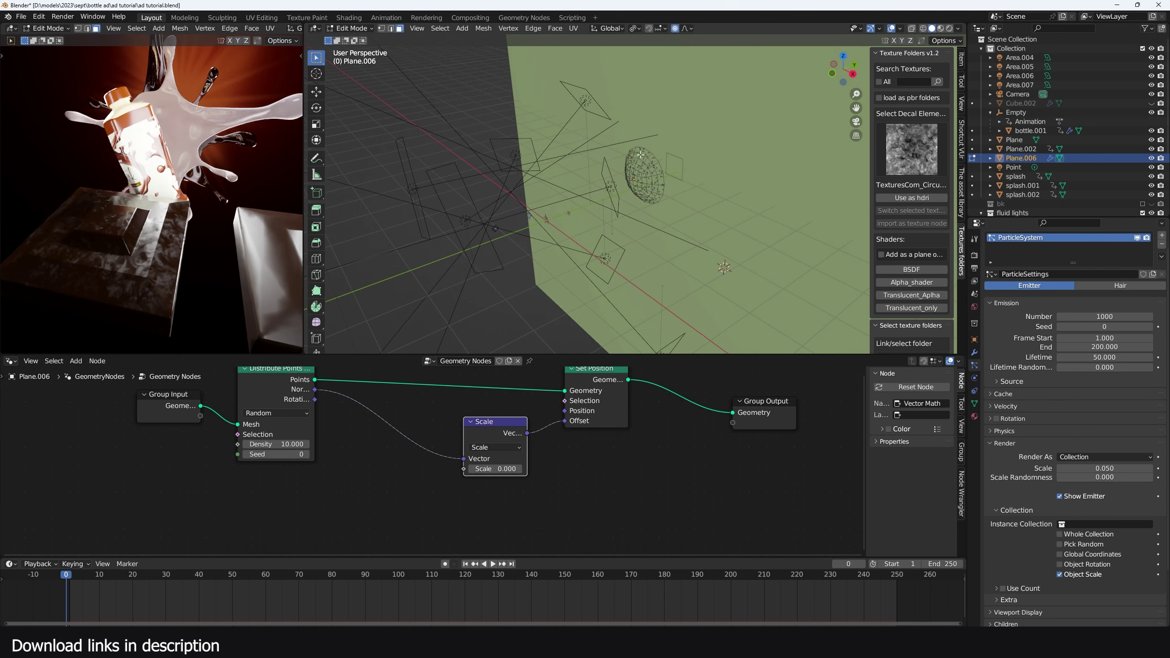
Scale the emitter's whole mesh down to a very small size in Edit Mode
{"action": "key", "text": "Tab"}
{"action": "key", "text": "s"}
{"action": "left_click", "coordinate": [663, 179]}
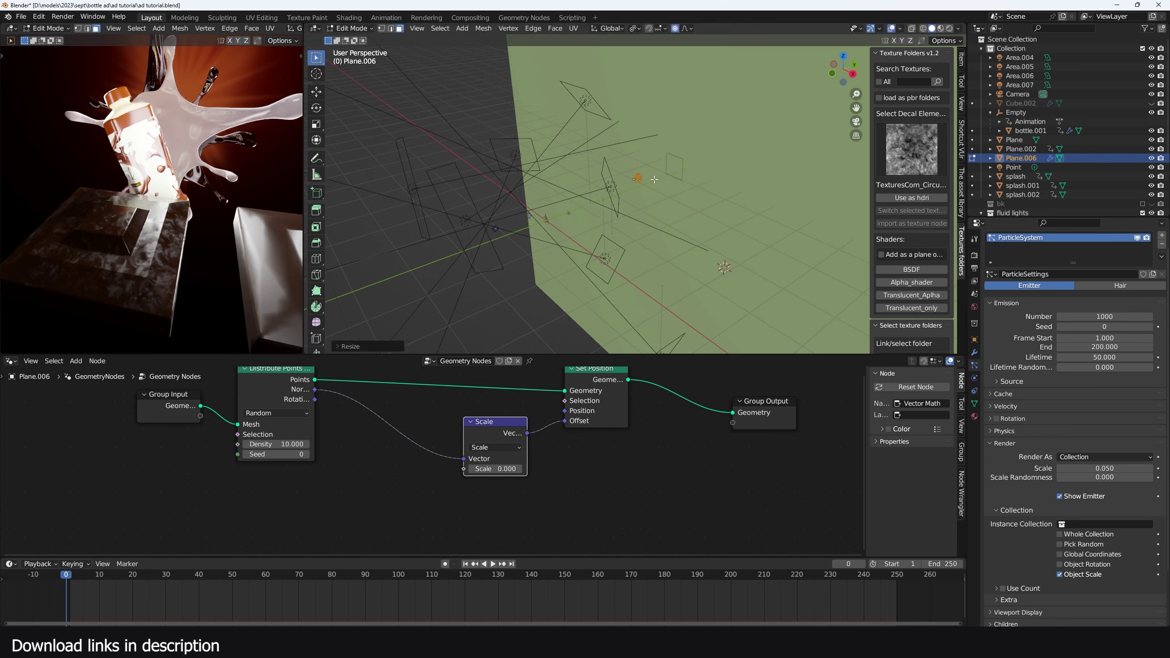
Return to Object Mode, set the point density to 145.1 and keyframe the Scale value as 0, 16.4 and 23.1 at frames 0, 11 and 39
{"action": "key", "text": "Tab"}
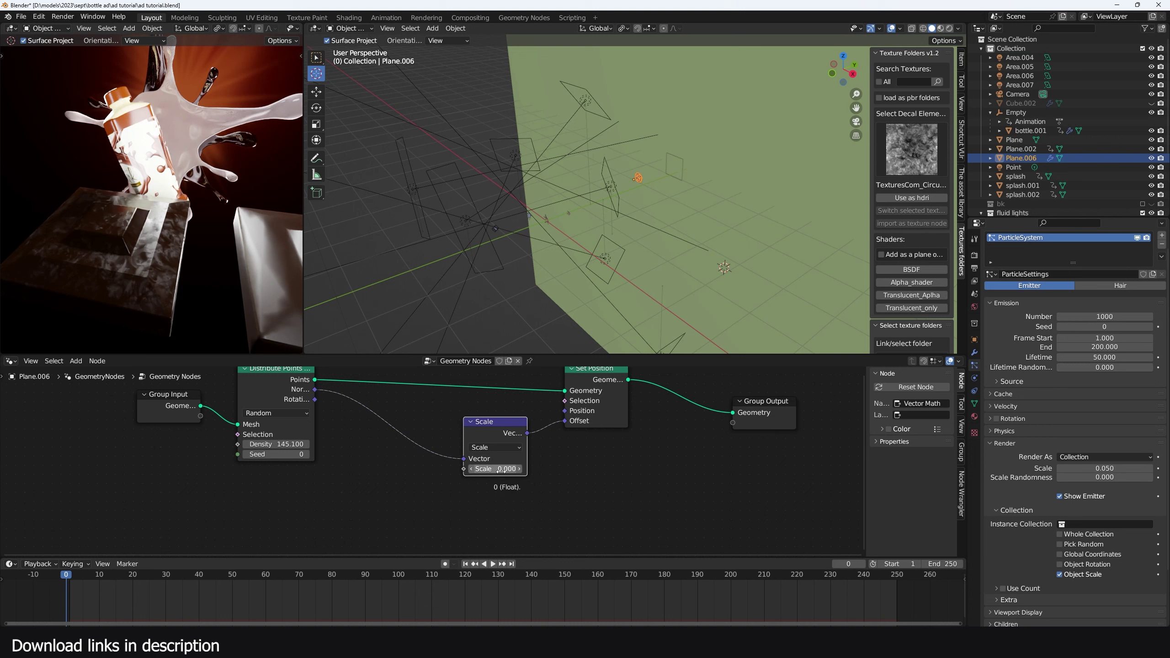
{"action": "key", "text": "space"}
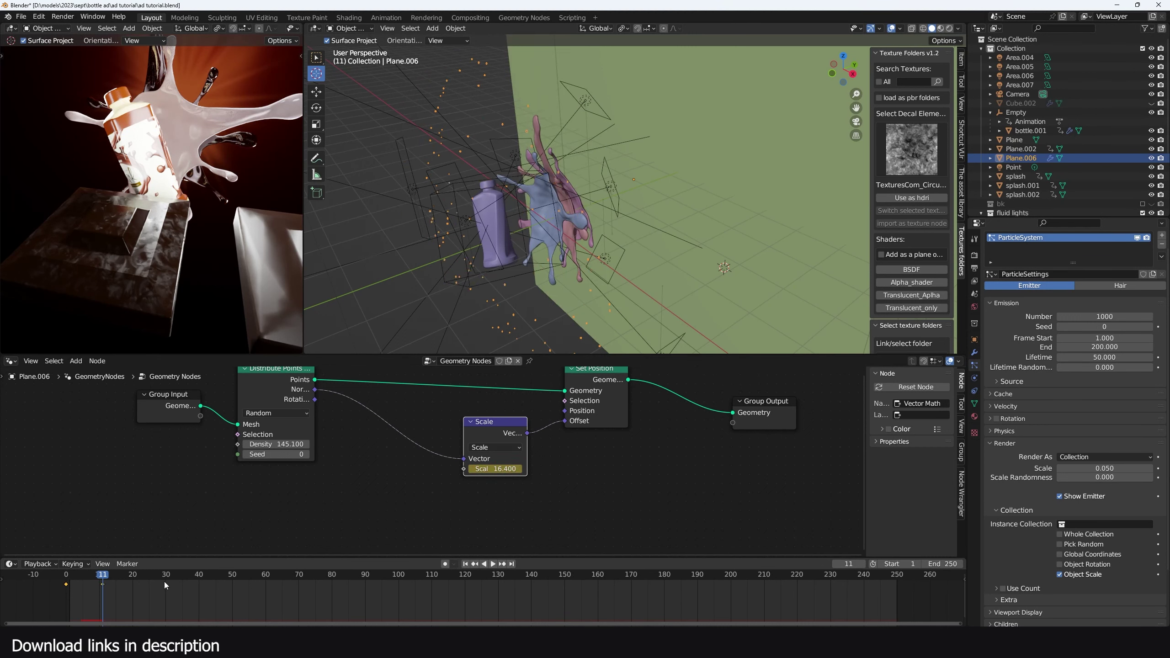
{"action": "key", "text": "space"}
{"action": "left_click_drag", "start_coordinate": [506, 469], "coordinate": [559, 468]}
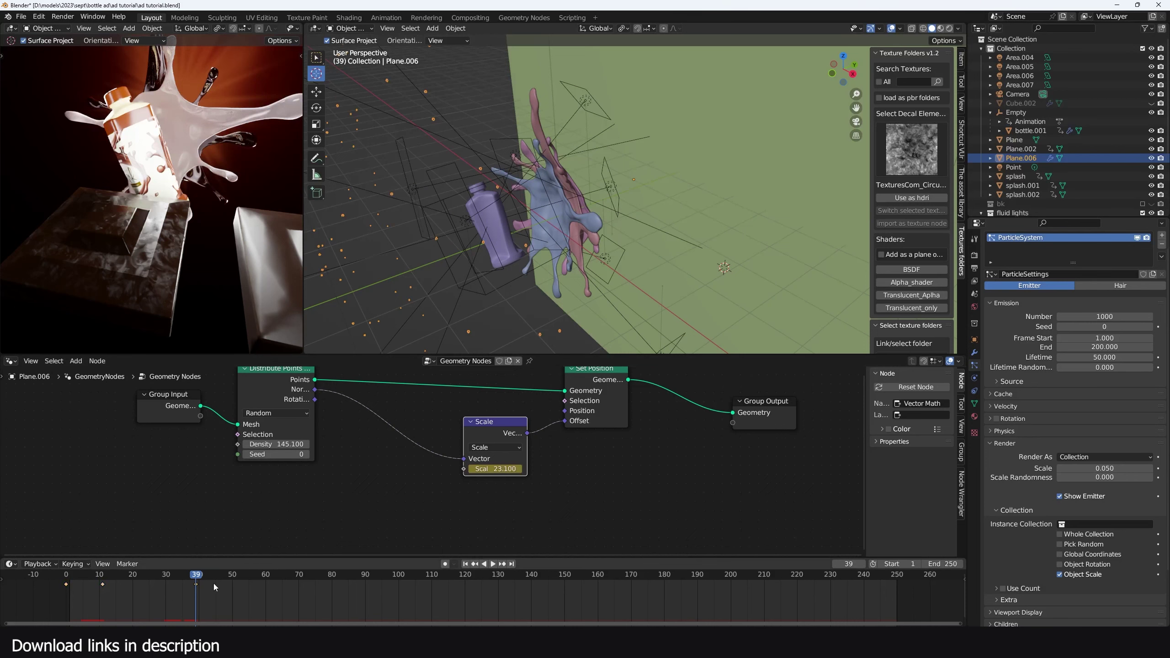
Move the last Scale keyframe out to about frame 250 and play the animation from the start
{"action": "key", "text": "shift+Left"}
{"action": "key", "text": "space"}
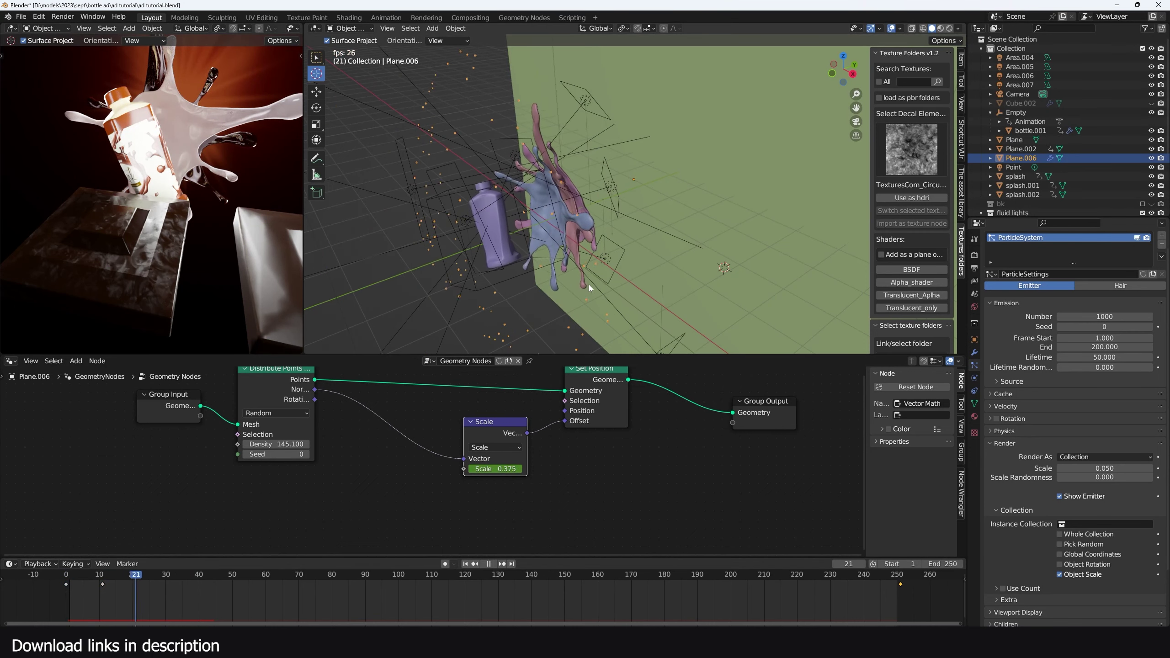
{"action": "key", "text": "Escape"}
{"action": "key", "text": "space"}
{"action": "key", "text": "space"}
{"action": "middle_click_drag", "start_coordinate": [588, 285], "coordinate": [595, 349]}
{"action": "middle_click_drag", "start_coordinate": [513, 208], "coordinate": [552, 213]}
Insert a Vector Math node set to Scale between the Normal output and the keyframed Scale node
{"action": "scroll", "coordinate": [483, 463], "scroll_direction": "down", "scroll_amount": 4}
{"action": "middle_click_drag", "start_coordinate": [482, 463], "coordinate": [519, 455]}
{"action": "scroll", "coordinate": [520, 455], "scroll_direction": "up", "scroll_amount": 3}
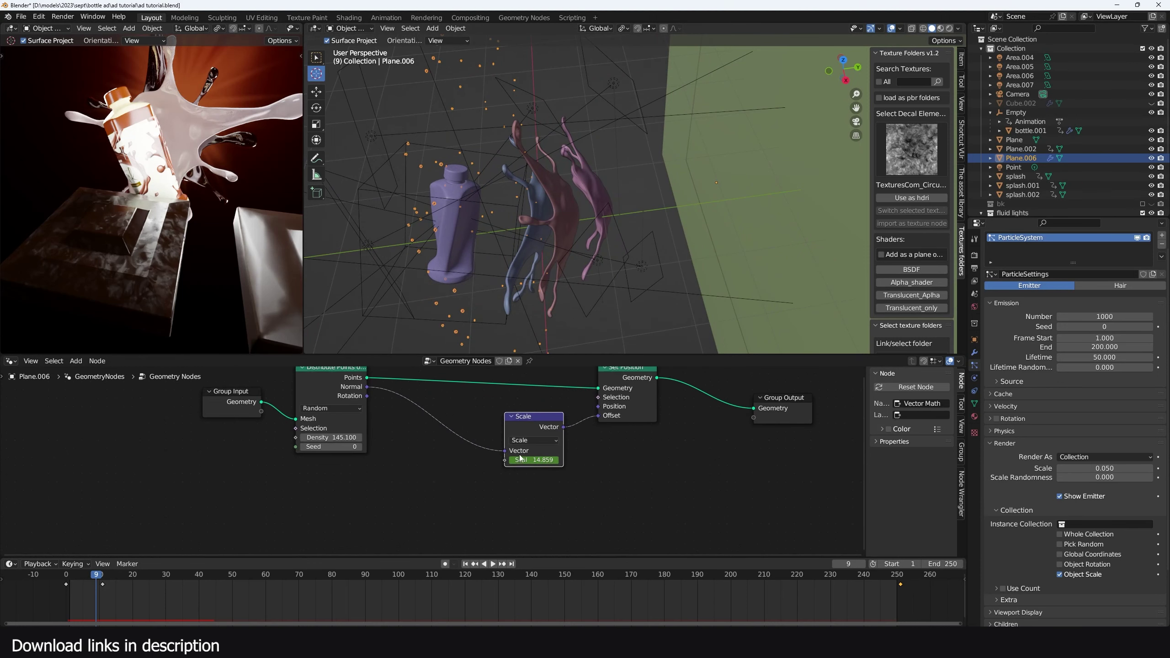
{"action": "left_click_drag", "start_coordinate": [521, 434], "coordinate": [550, 445]}
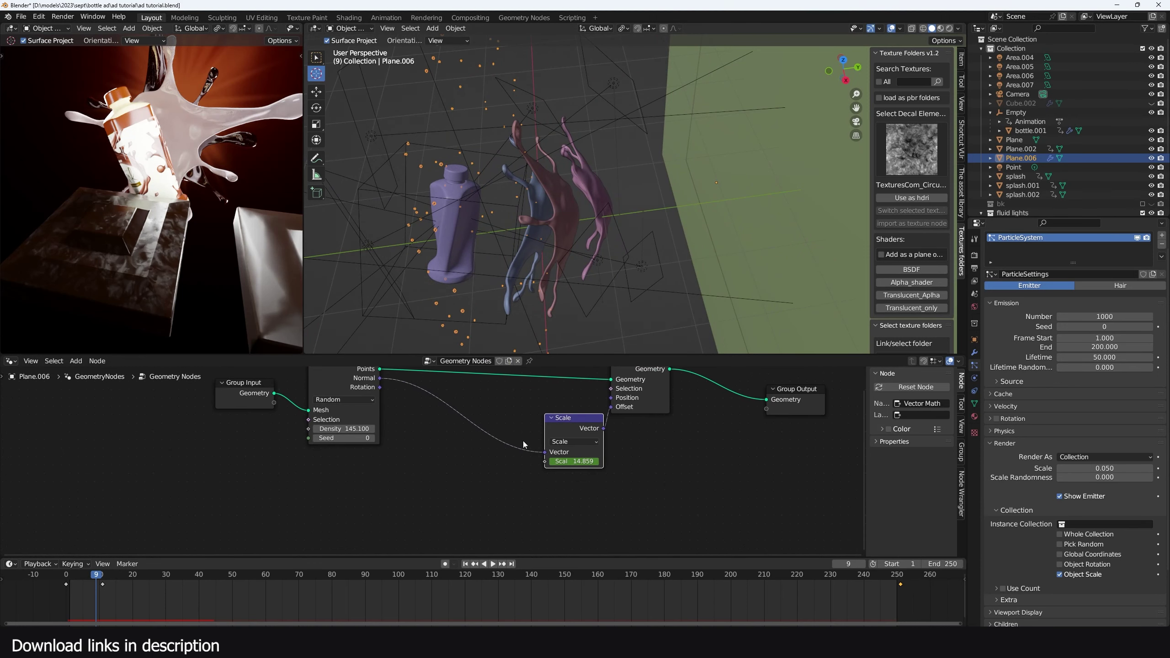
{"action": "key", "text": "shift+a"}
{"action": "type", "text": "v"}
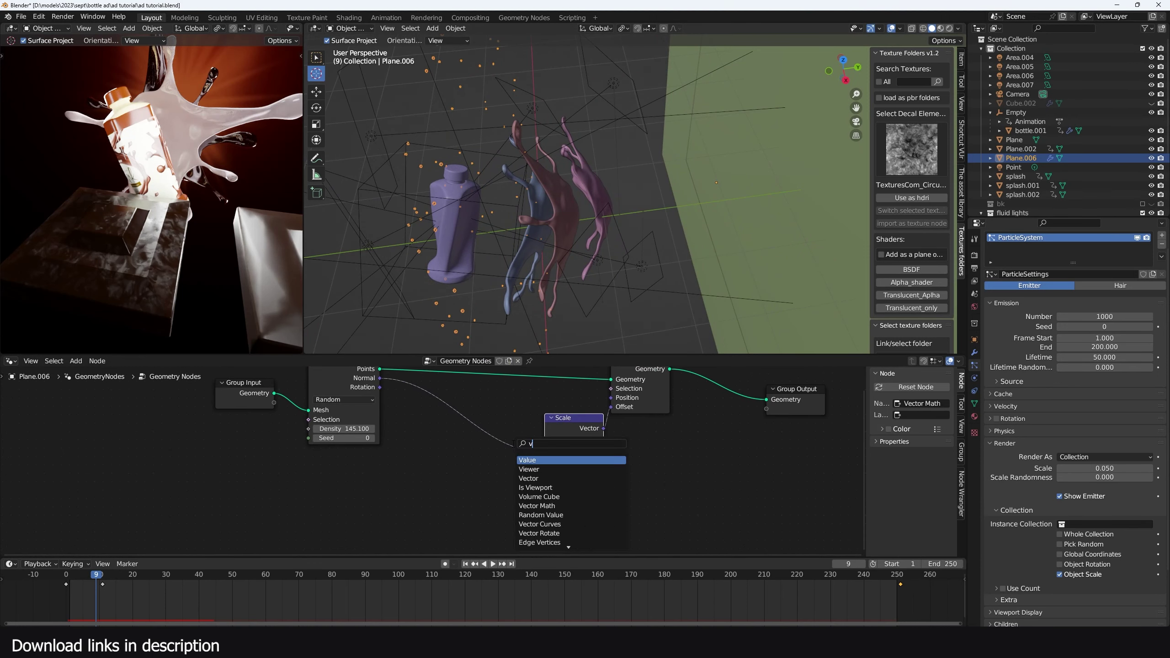
{"action": "type", "text": "ec"}
{"action": "left_click", "coordinate": [537, 470]}
{"action": "left_click", "coordinate": [481, 438]}
{"action": "left_click", "coordinate": [481, 447]}
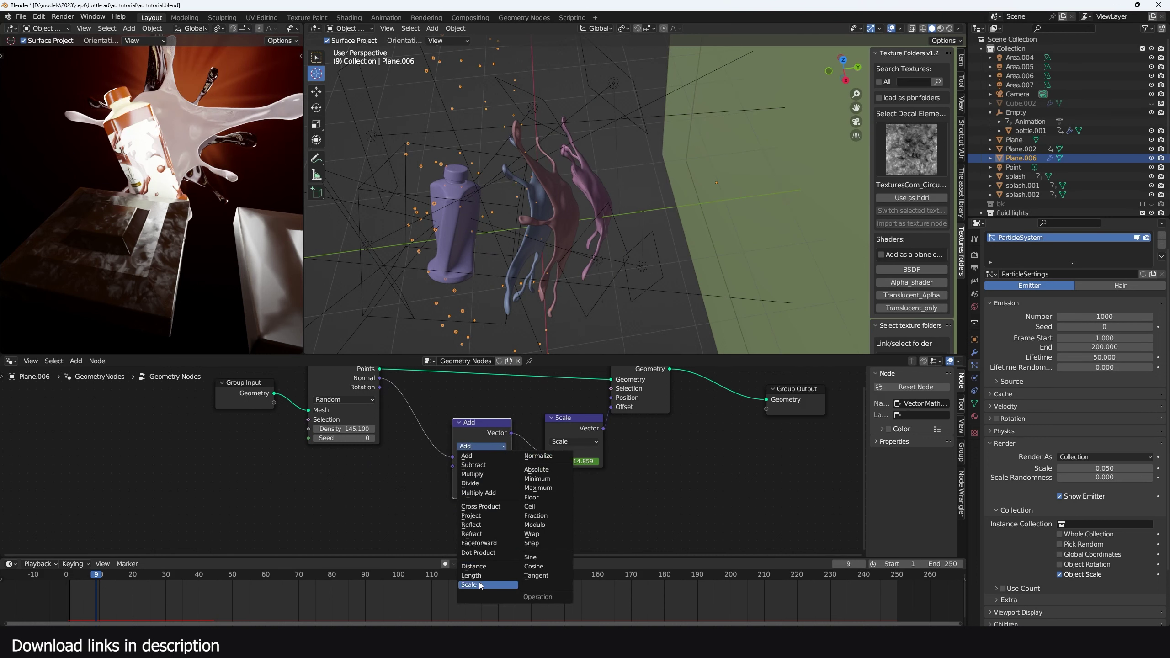
{"action": "left_click", "coordinate": [479, 586]}
Add a Noise Texture with scale 5.13 and connect its Fac output to the new Scale node's Scale input
{"action": "middle_click_drag", "start_coordinate": [378, 518], "coordinate": [399, 507]}
{"action": "key", "text": "shift+a"}
{"action": "mouse_move", "coordinate": [364, 580]}
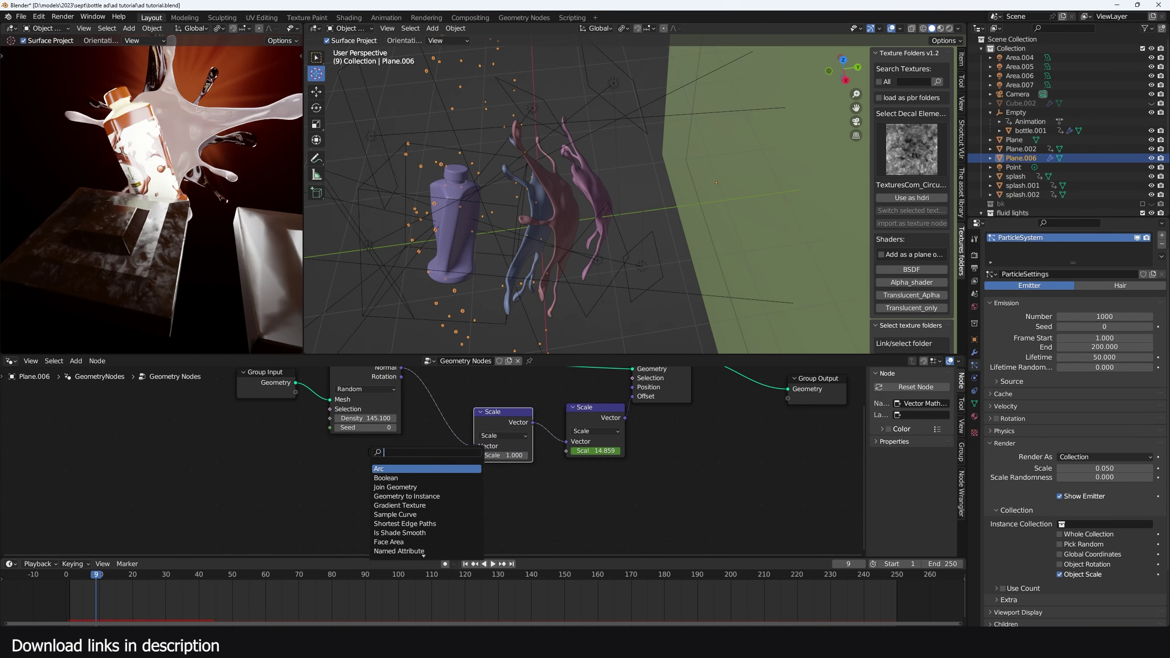
{"action": "left_click", "coordinate": [437, 525]}
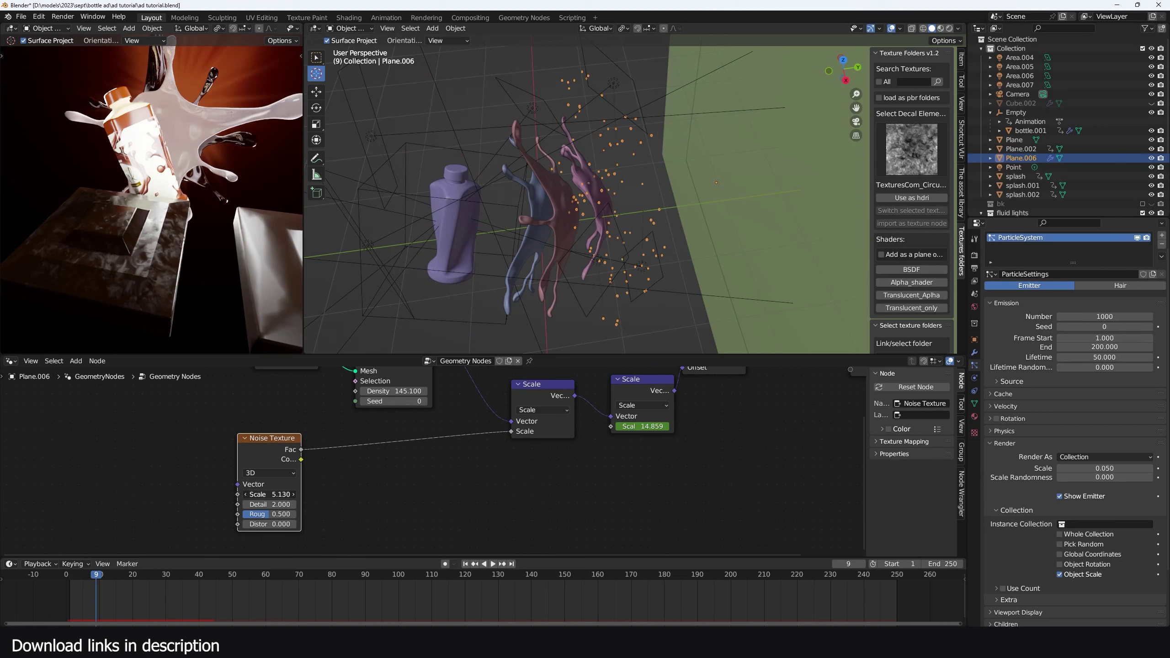
Play the animation from the start and examine the noise-scattered points around the splashes from the side
{"action": "key", "text": "shift+Left"}
{"action": "key", "text": "space"}
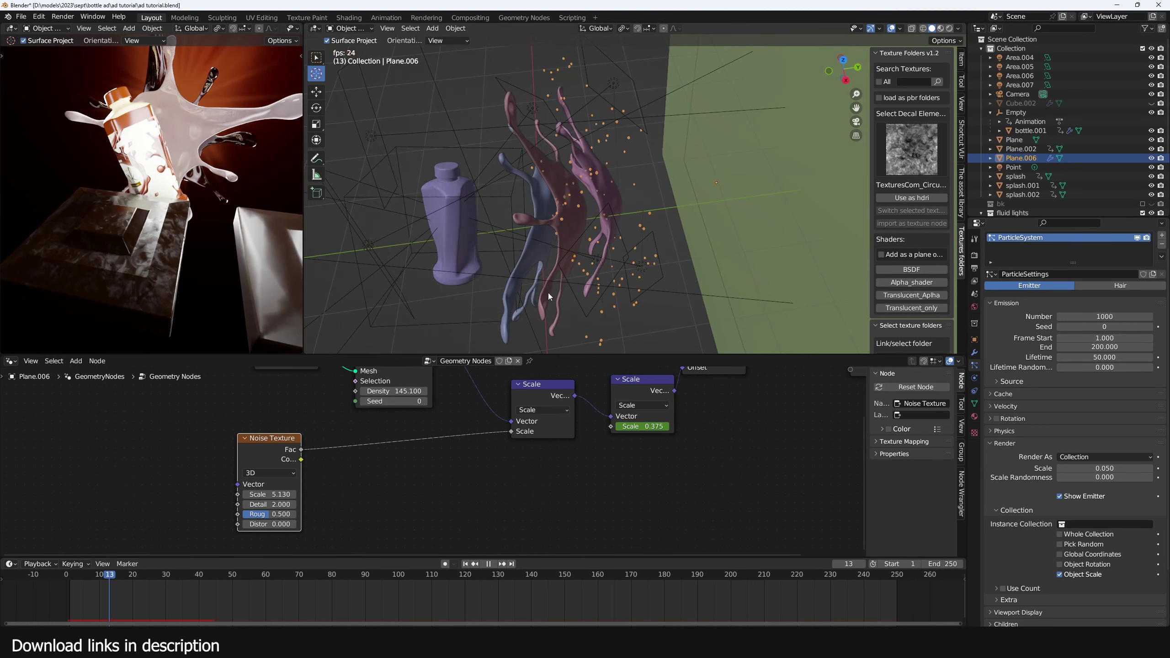
{"action": "middle_click_drag", "start_coordinate": [575, 289], "coordinate": [601, 171]}
{"action": "key", "text": "space"}
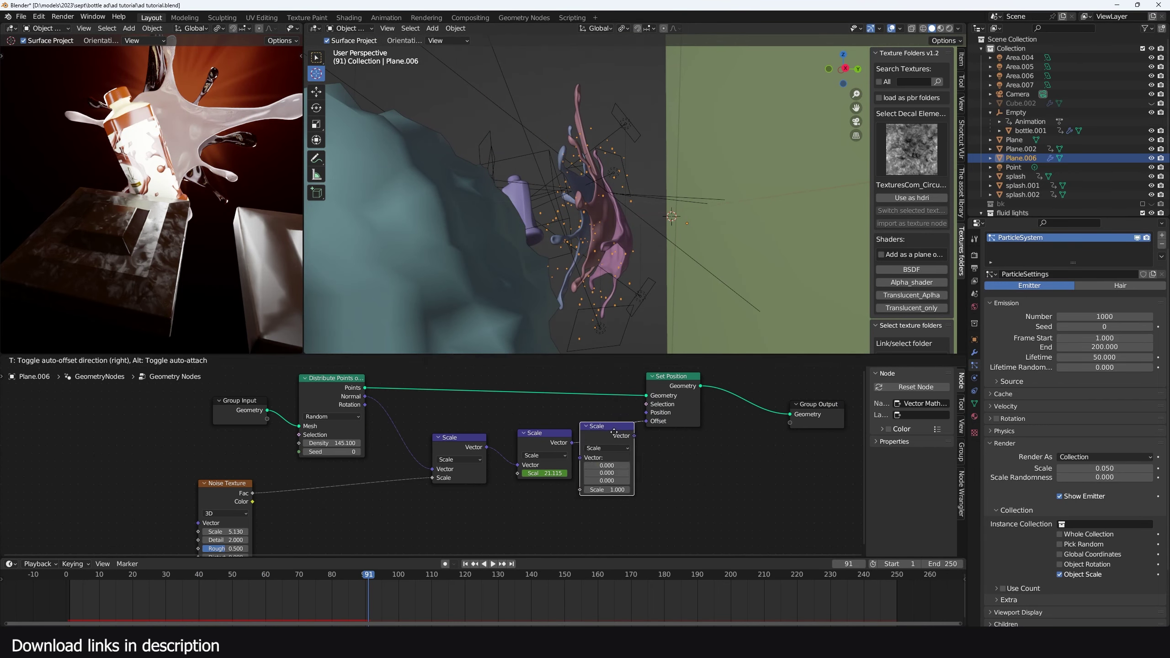
Insert a third Scale node with value 1.27 before the Set Position offset and set the point density to 175.1
{"action": "left_click", "coordinate": [648, 465]}
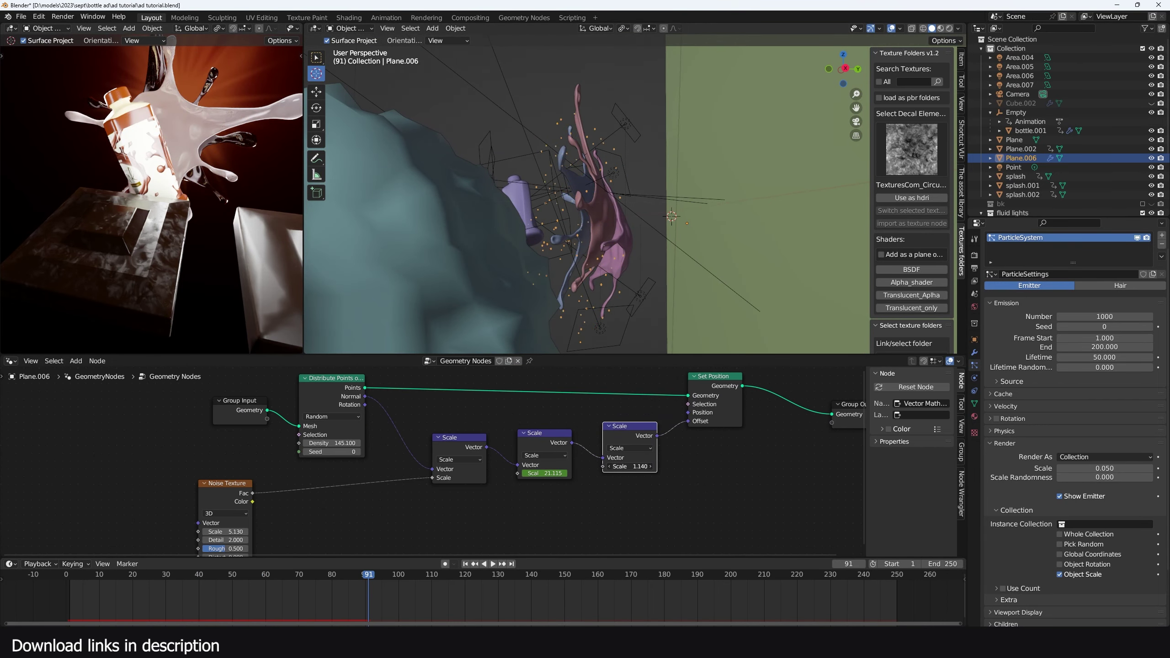
{"action": "left_click", "coordinate": [68, 574]}
{"action": "key", "text": "space"}
{"action": "scroll", "coordinate": [534, 244], "scroll_direction": "down", "scroll_amount": 4}
{"action": "middle_click_drag", "start_coordinate": [534, 244], "coordinate": [598, 273]}
{"action": "scroll", "coordinate": [598, 273], "scroll_direction": "up", "scroll_amount": 3}
{"action": "scroll", "coordinate": [598, 273], "scroll_direction": "up", "scroll_amount": 2}
{"action": "key", "text": "space"}
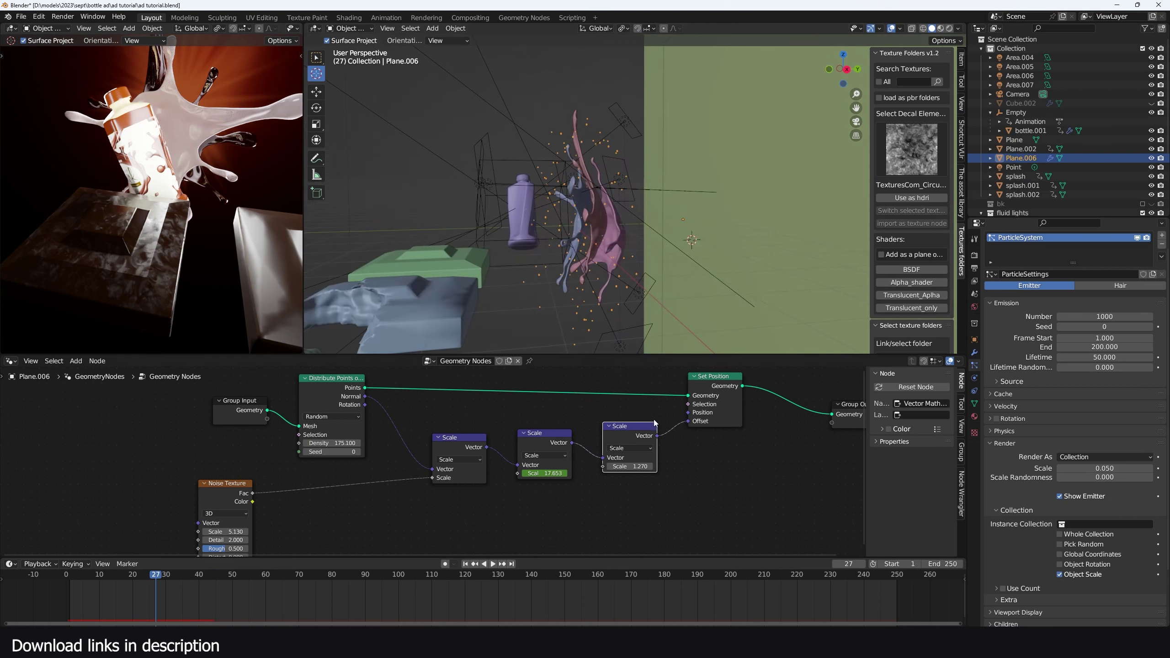
Move Group Output farther along and insert an Instance on Points node between it and Set Position
{"action": "scroll", "coordinate": [616, 459], "scroll_direction": "down", "scroll_amount": 5}
{"action": "middle_click_drag", "start_coordinate": [574, 452], "coordinate": [242, 461]}
{"action": "scroll", "coordinate": [242, 461], "scroll_direction": "up", "scroll_amount": 4}
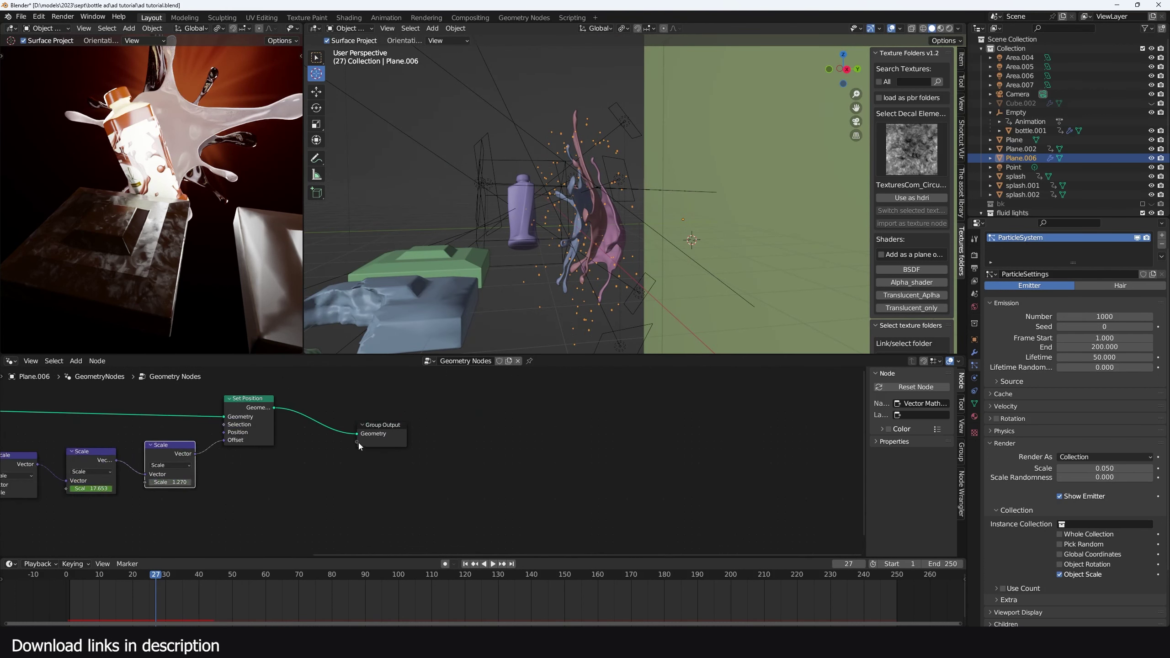
{"action": "left_click_drag", "start_coordinate": [373, 440], "coordinate": [526, 433]}
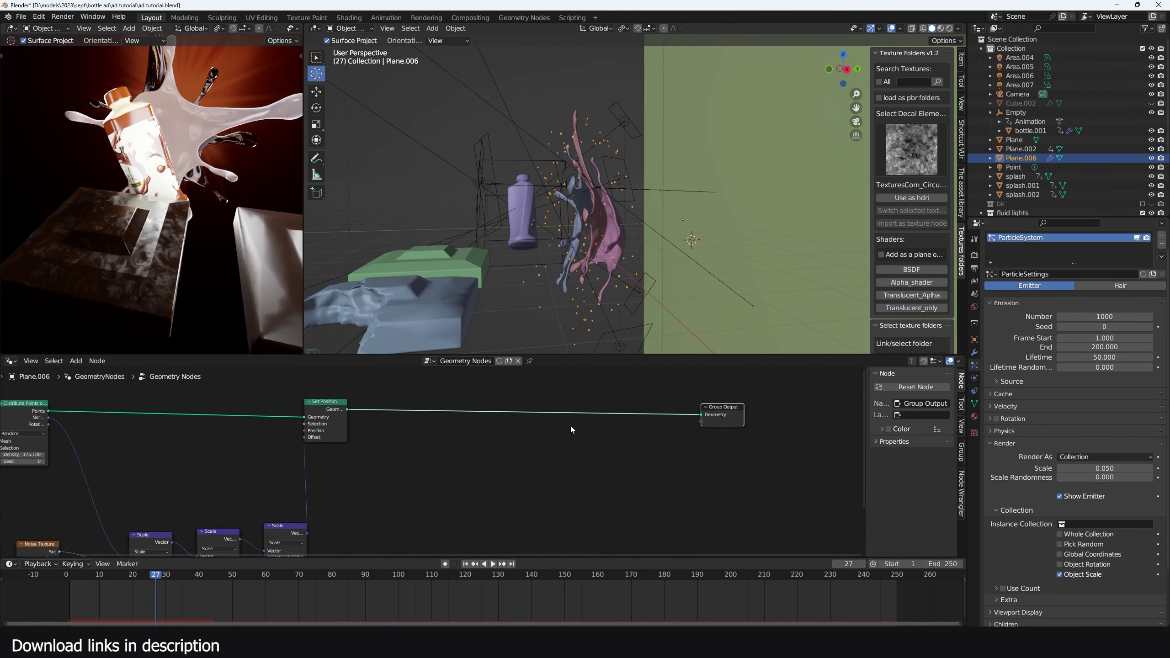
{"action": "key", "text": "shift+a"}
{"action": "left_click", "coordinate": [391, 424]}
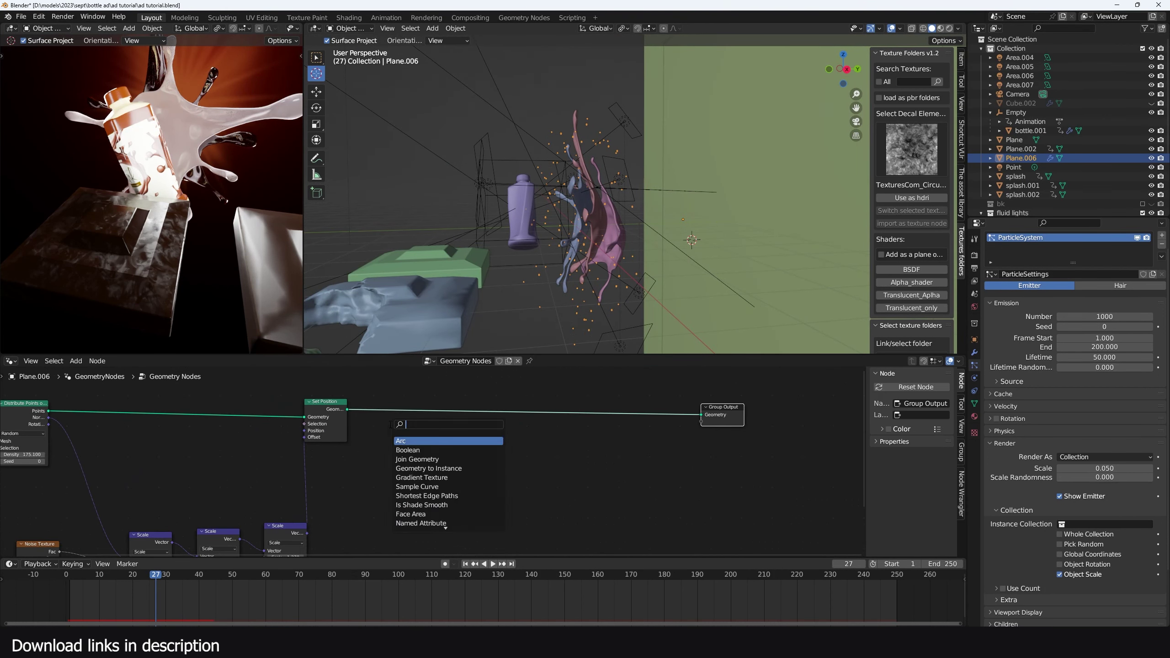
{"action": "type", "text": "on po"}
{"action": "left_click", "coordinate": [424, 450]}
{"action": "left_click", "coordinate": [499, 415]}
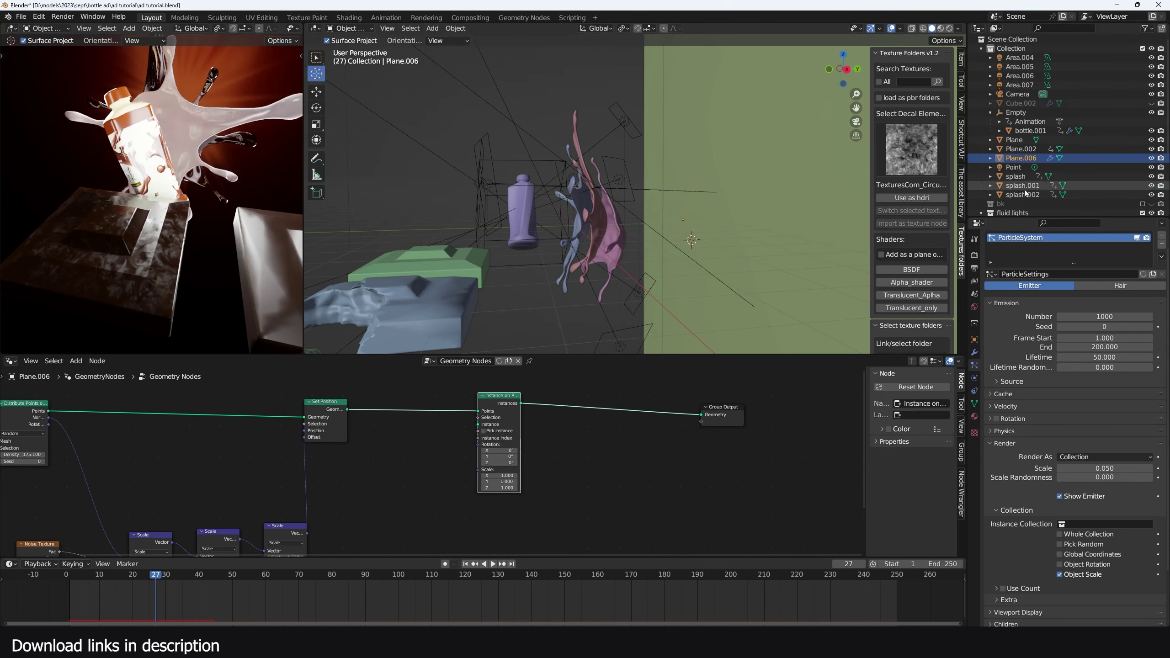
Connect the chocolate collection to the Instance input of Instance on Points, with separated and reset children, and enable Pick Instance
{"action": "scroll", "coordinate": [1024, 174], "scroll_direction": "down", "scroll_amount": 5}
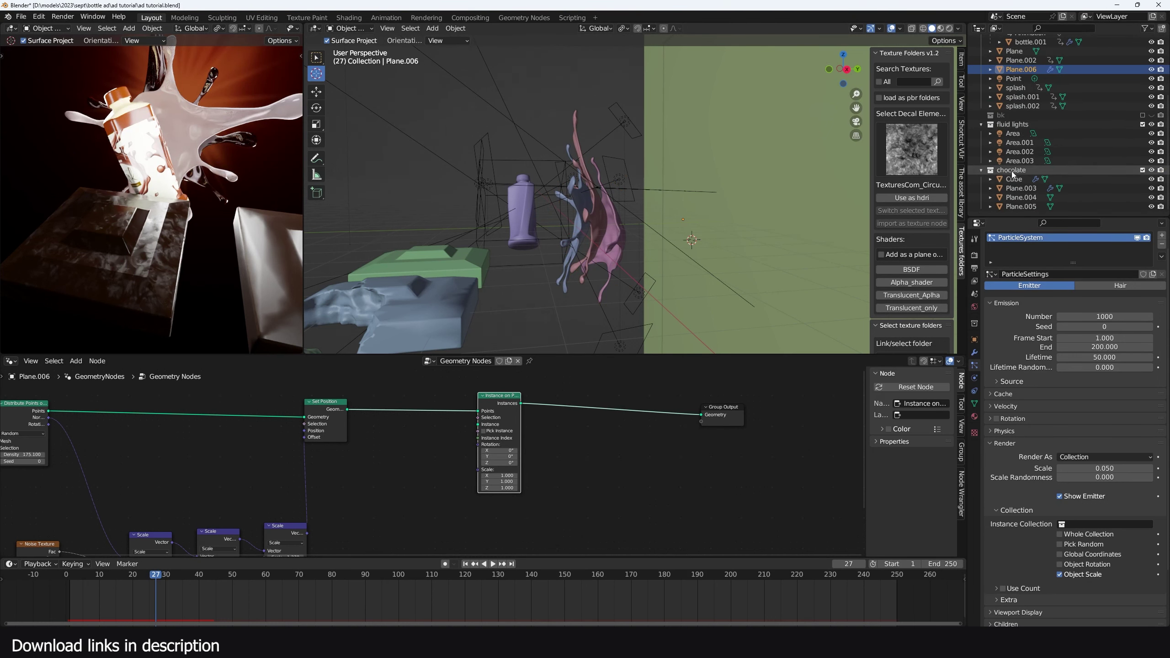
{"action": "left_click_drag", "start_coordinate": [1011, 169], "coordinate": [398, 468]}
{"action": "scroll", "coordinate": [430, 455], "scroll_direction": "up", "scroll_amount": 2}
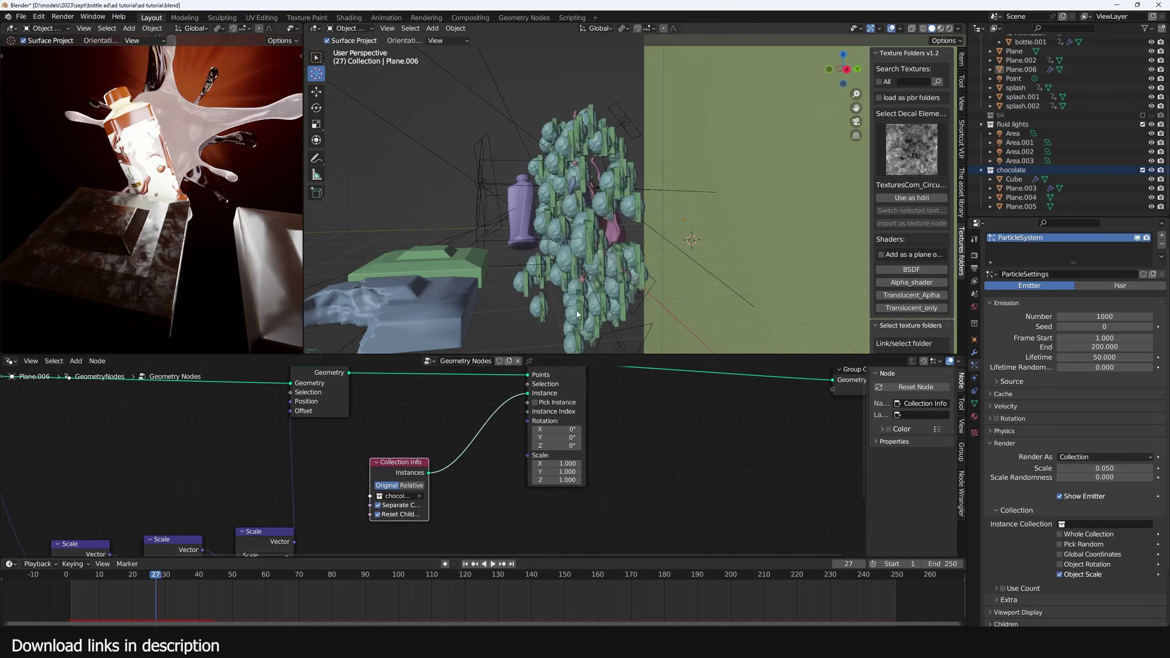
{"action": "middle_click_drag", "start_coordinate": [576, 312], "coordinate": [620, 320]}
{"action": "left_click", "coordinate": [549, 403]}
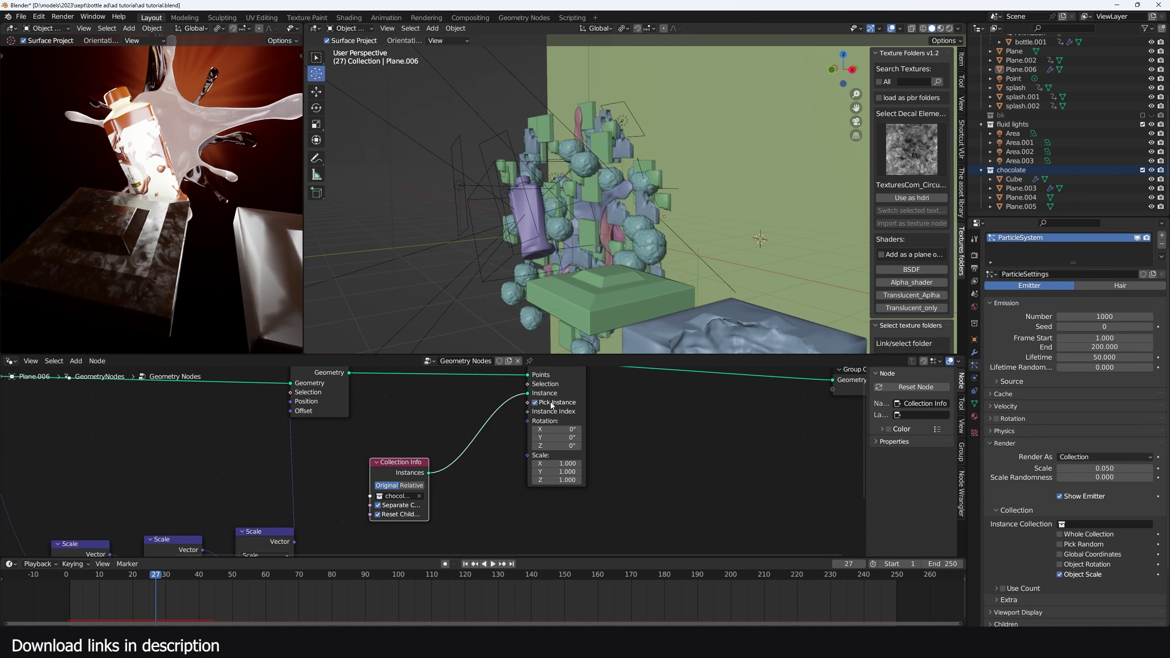
{"action": "middle_click_drag", "start_coordinate": [596, 223], "coordinate": [654, 261]}
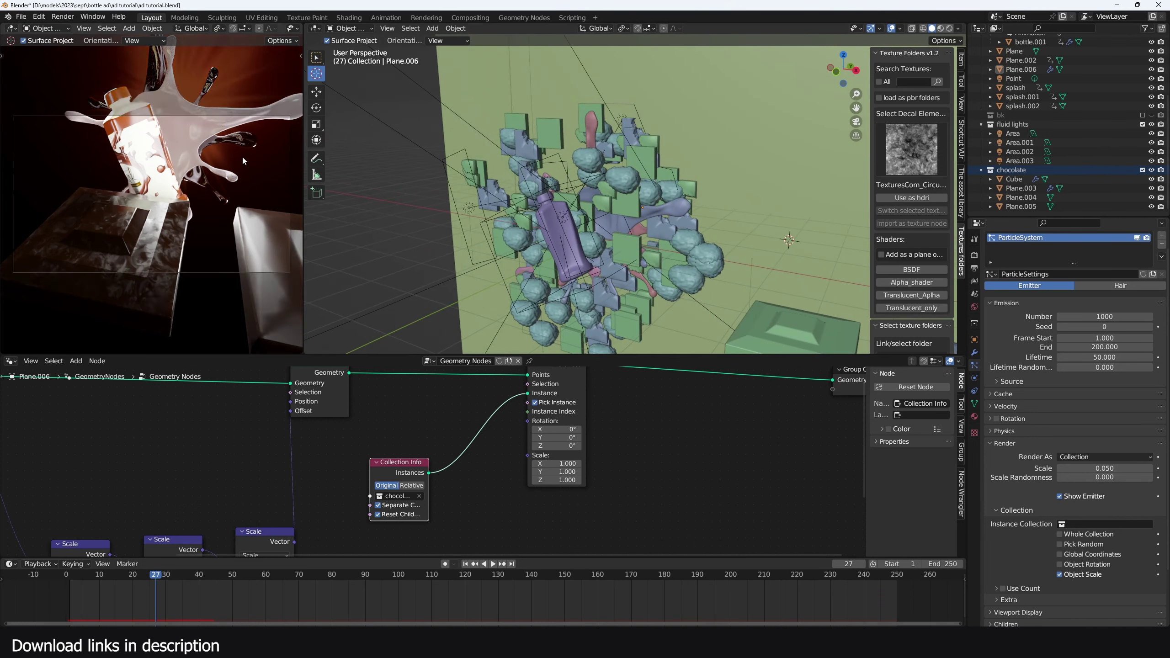
Switch the camera view to Material Preview and play the animation briefly with the instanced chocolate pieces
{"action": "scroll", "coordinate": [289, 32], "scroll_direction": "down", "scroll_amount": 5}
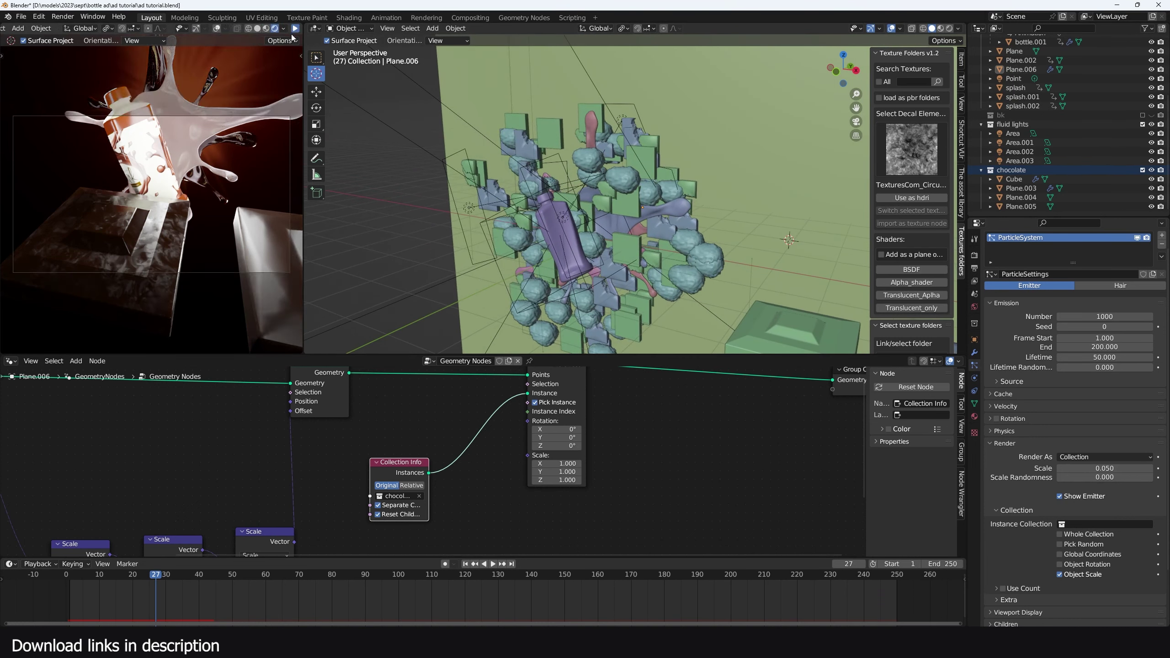
{"action": "left_click", "coordinate": [278, 28]}
{"action": "key", "text": "space"}
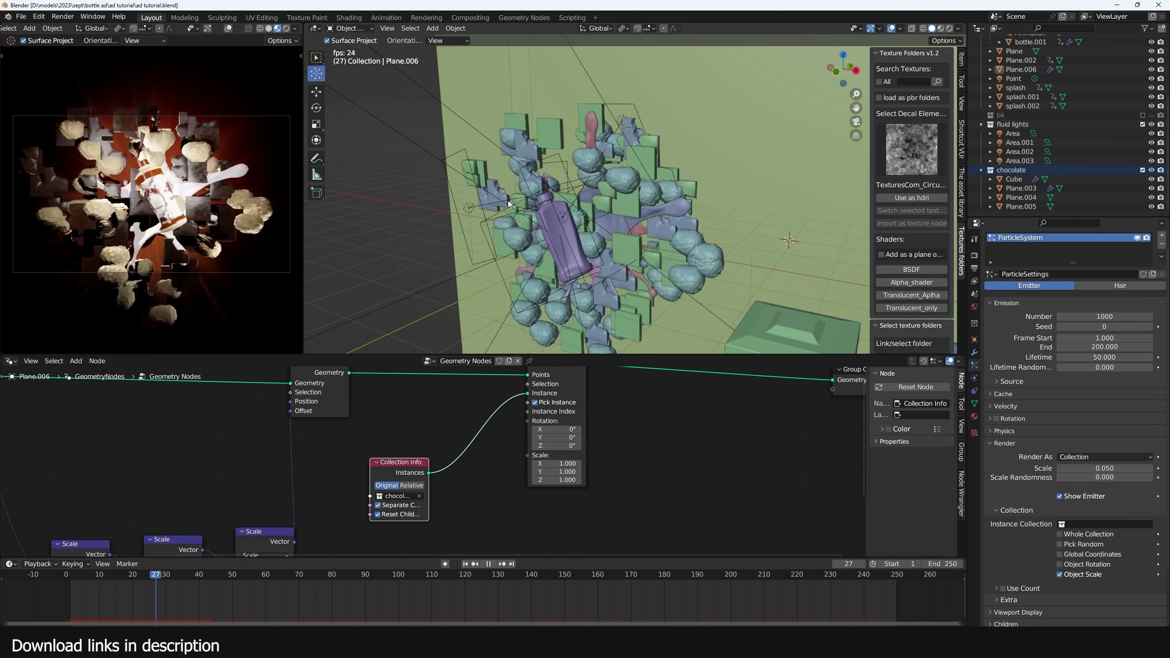
{"action": "key", "text": "space"}
{"action": "key", "text": "ctrl+s"}
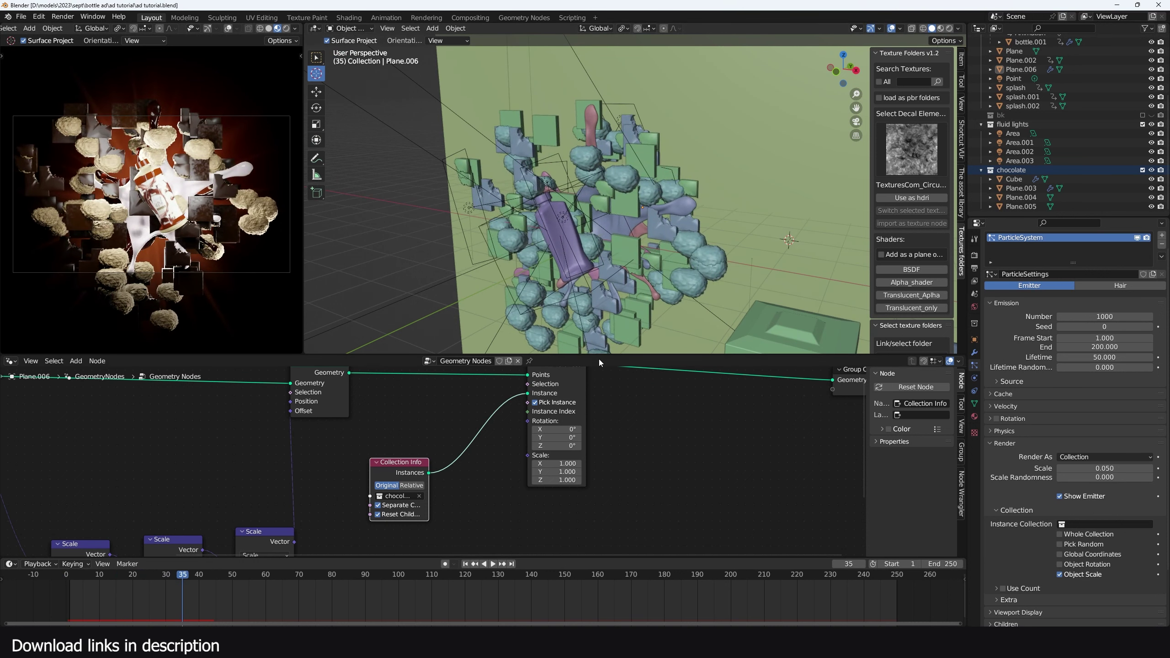
Space out the node tree by moving Instance on Points toward Group Output and Collection Info up near Set Position
{"action": "middle_click_drag", "start_coordinate": [581, 369], "coordinate": [576, 402]}
{"action": "left_click_drag", "start_coordinate": [558, 391], "coordinate": [675, 389]}
{"action": "middle_click_drag", "start_coordinate": [548, 412], "coordinate": [552, 400]}
{"action": "left_click_drag", "start_coordinate": [406, 491], "coordinate": [412, 437]}
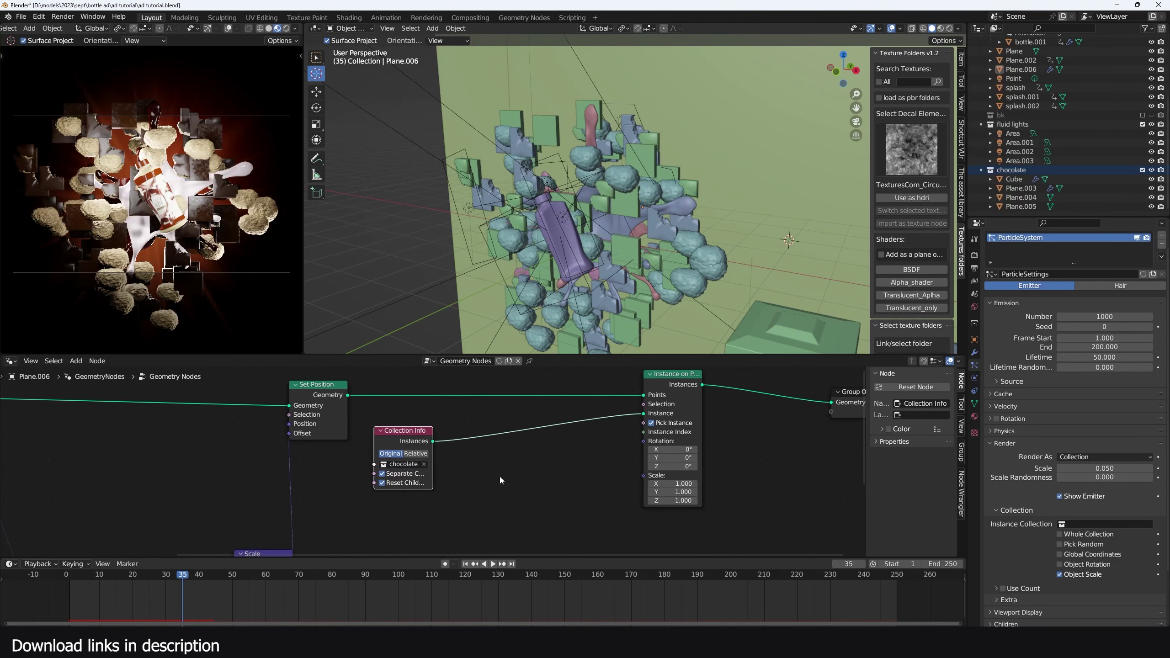
Add a Random Value node below Collection Info and set its type to Vector
{"action": "key", "text": "Home"}
{"action": "middle_click_drag", "start_coordinate": [574, 432], "coordinate": [489, 448]}
{"action": "key", "text": "shift+a"}
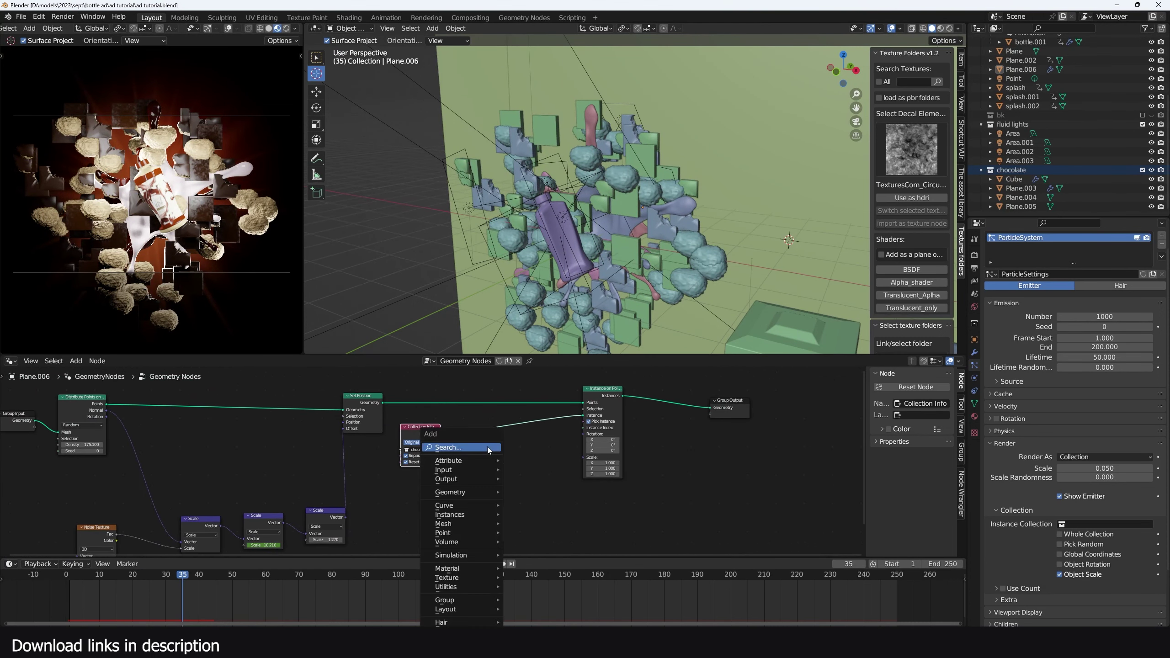
{"action": "left_click", "coordinate": [490, 448]}
{"action": "left_click", "coordinate": [516, 470]}
{"action": "left_click", "coordinate": [466, 476]}
{"action": "scroll", "coordinate": [470, 475], "scroll_direction": "up", "scroll_amount": 3}
{"action": "left_click", "coordinate": [457, 492]}
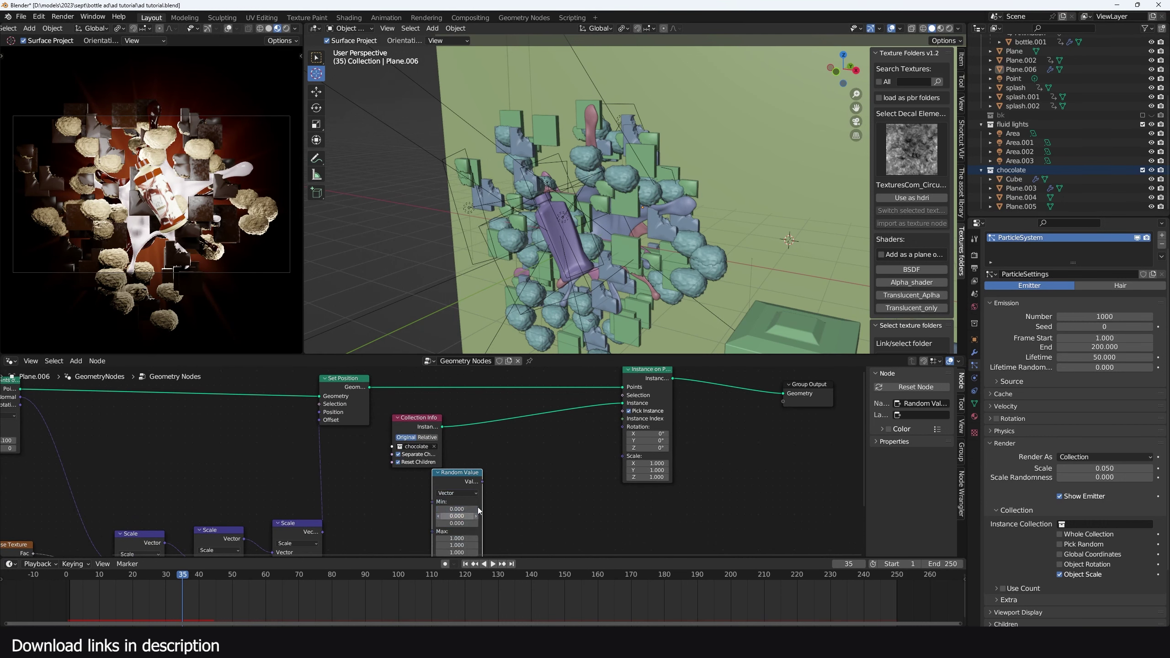
Set the Random Value node's Min to -1.57 and Max to 1.57 on all axes, and connect it to the instances' Rotation
{"action": "left_click", "coordinate": [456, 515]}
{"action": "middle_click_drag", "start_coordinate": [456, 515], "coordinate": [476, 470]}
{"action": "left_click", "coordinate": [475, 463]}
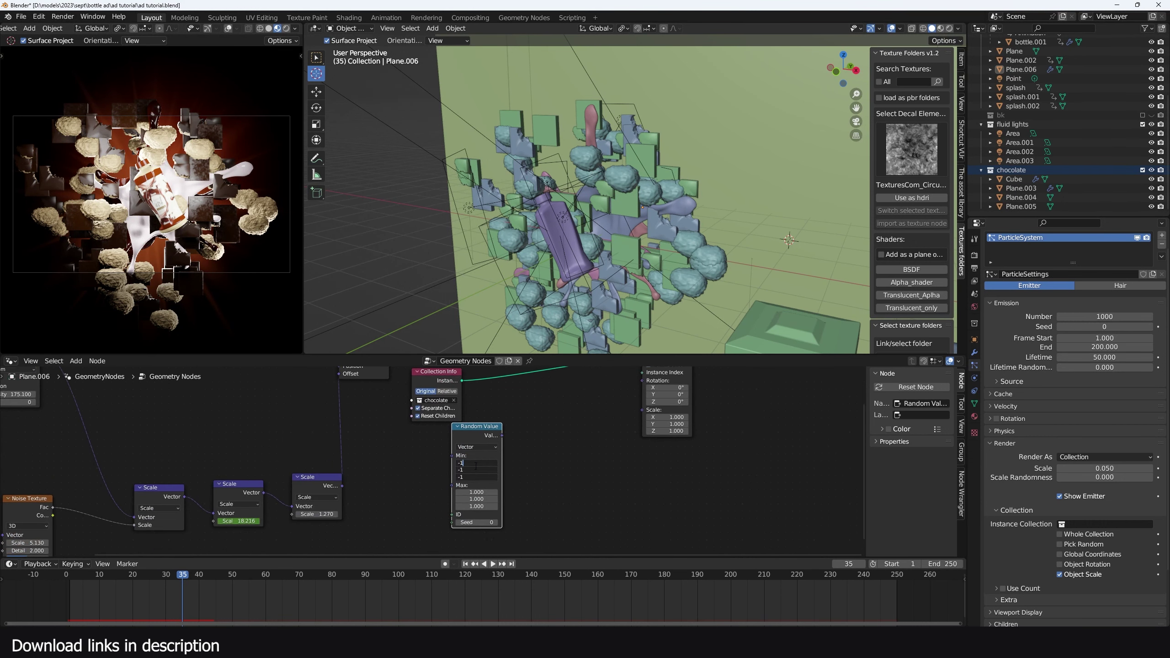
{"action": "type", "text": "-1.57"}
{"action": "key", "text": "Return"}
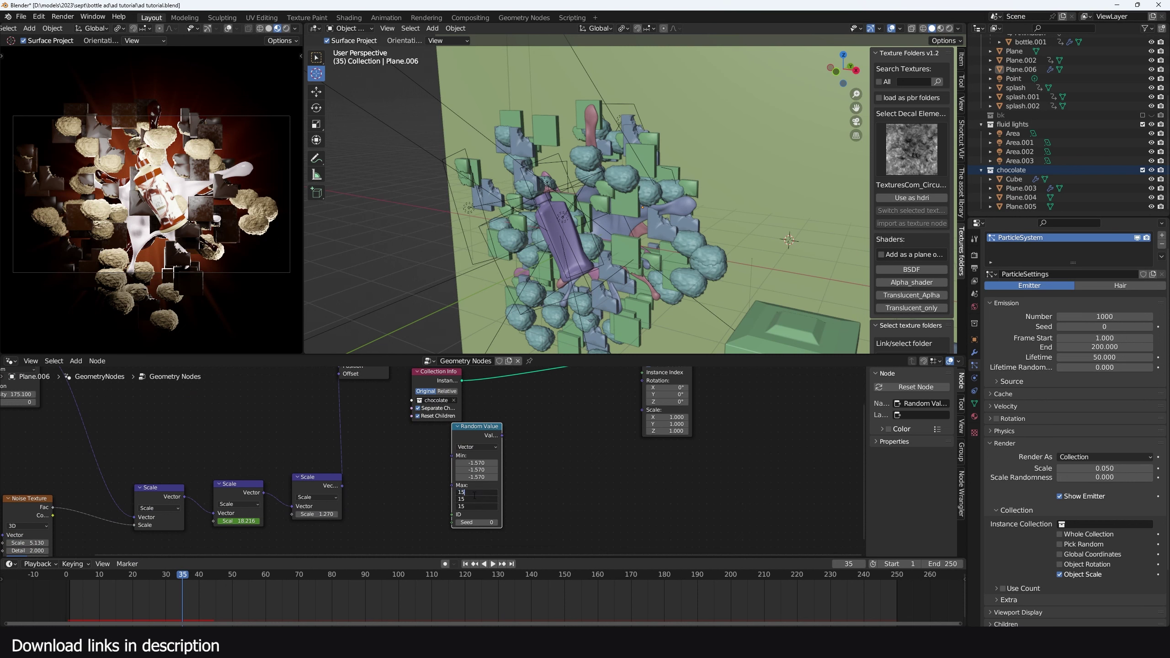
{"action": "left_click_drag", "start_coordinate": [468, 470], "coordinate": [546, 435]}
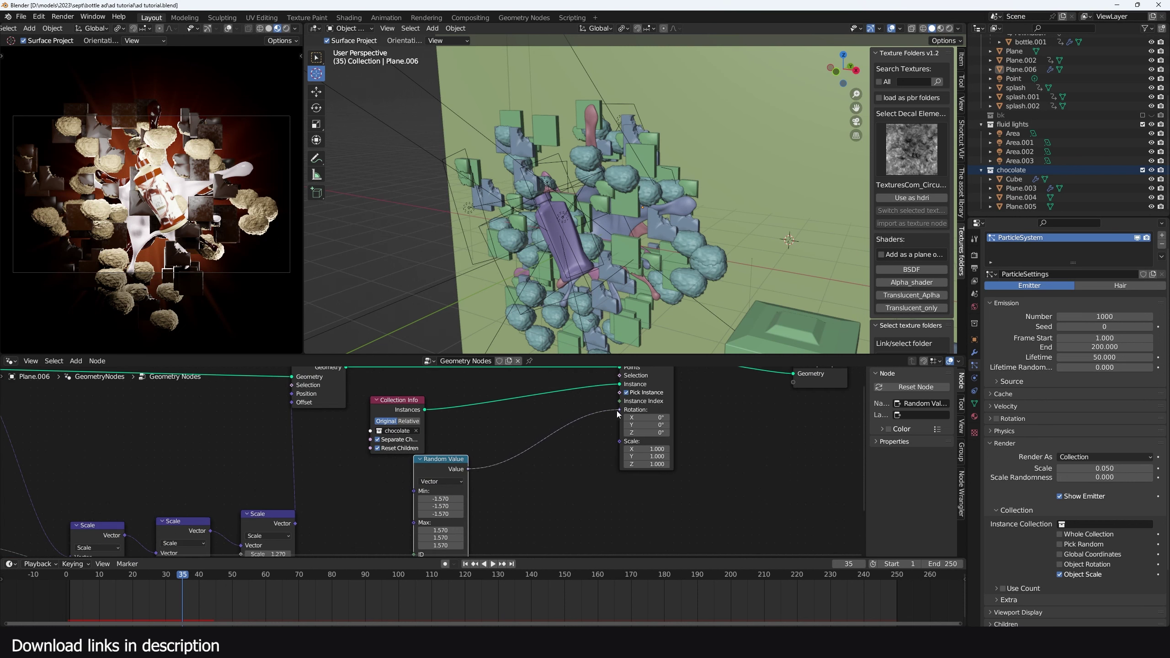
{"action": "left_click_drag", "start_coordinate": [618, 412], "coordinate": [620, 409]}
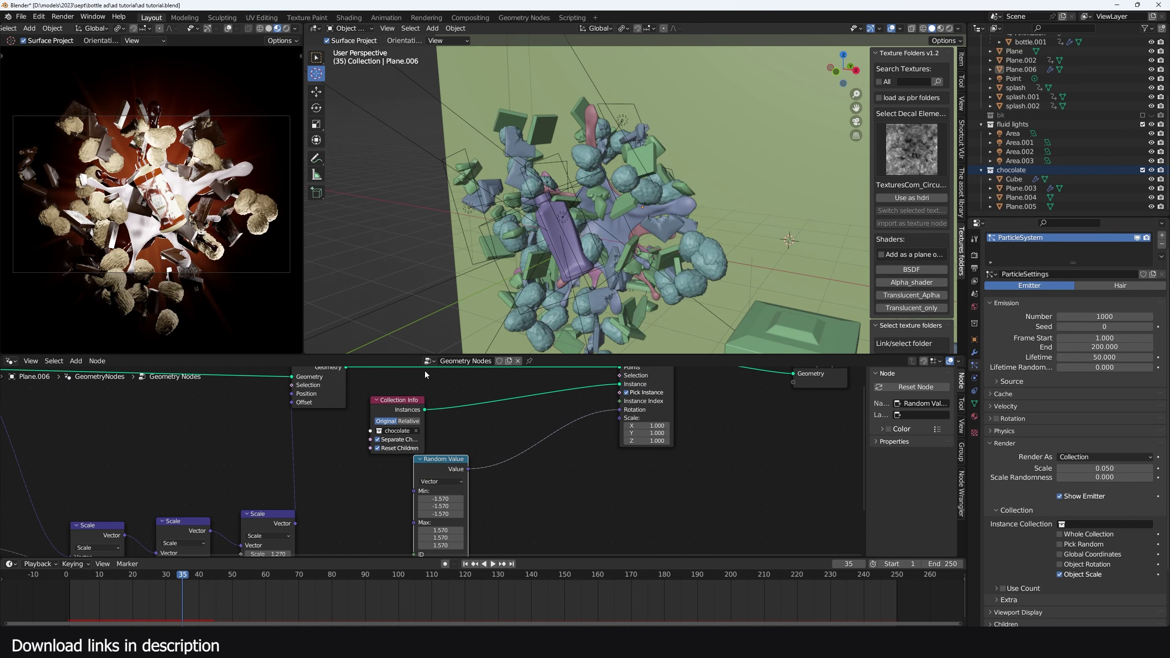
Duplicate the Random Value node and set the copy's type to Float
{"action": "scroll", "coordinate": [544, 474], "scroll_direction": "down", "scroll_amount": 1}
{"action": "key", "text": "shift+d"}
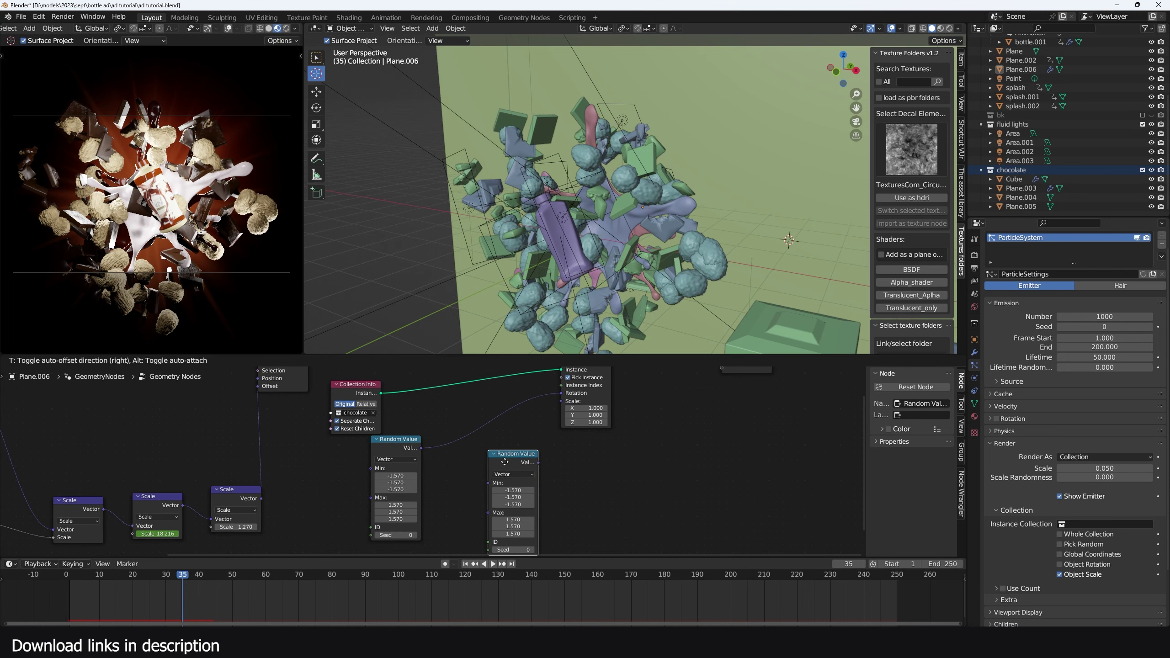
{"action": "left_click", "coordinate": [512, 466]}
{"action": "left_click", "coordinate": [512, 474]}
{"action": "left_click", "coordinate": [511, 488]}
Connect the Float Random Value node to the Scale input of Instance on Points
{"action": "middle_click_drag", "start_coordinate": [548, 481], "coordinate": [525, 464]}
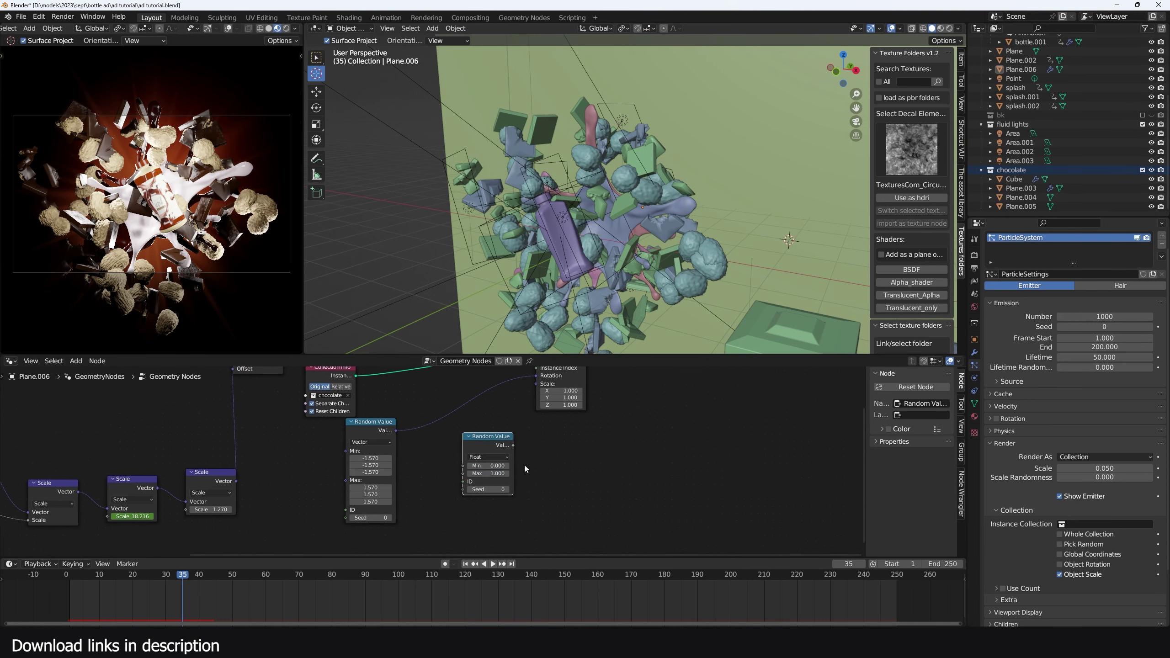
{"action": "scroll", "coordinate": [524, 461], "scroll_direction": "up", "scroll_amount": 1}
{"action": "left_click_drag", "start_coordinate": [520, 444], "coordinate": [544, 377]}
{"action": "scroll", "coordinate": [612, 435], "scroll_direction": "up", "scroll_amount": 1}
{"action": "middle_click_drag", "start_coordinate": [579, 423], "coordinate": [678, 455]}
{"action": "scroll", "coordinate": [594, 439], "scroll_direction": "down", "scroll_amount": 1}
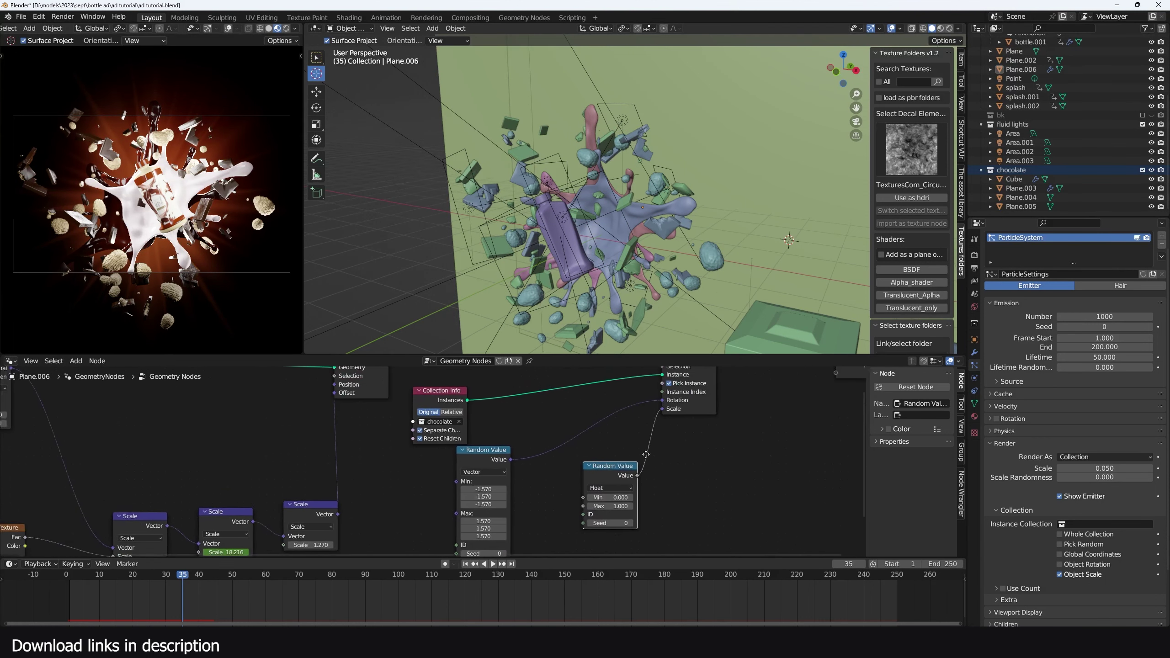
Insert a Math node between the Noise Texture's Fac and the first Scale node, set to Multiply with a value of 0.870
{"action": "scroll", "coordinate": [338, 435], "scroll_direction": "down", "scroll_amount": 2}
{"action": "middle_click_drag", "start_coordinate": [337, 435], "coordinate": [500, 458]}
{"action": "key", "text": "shift+a"}
{"action": "type", "text": "math"}
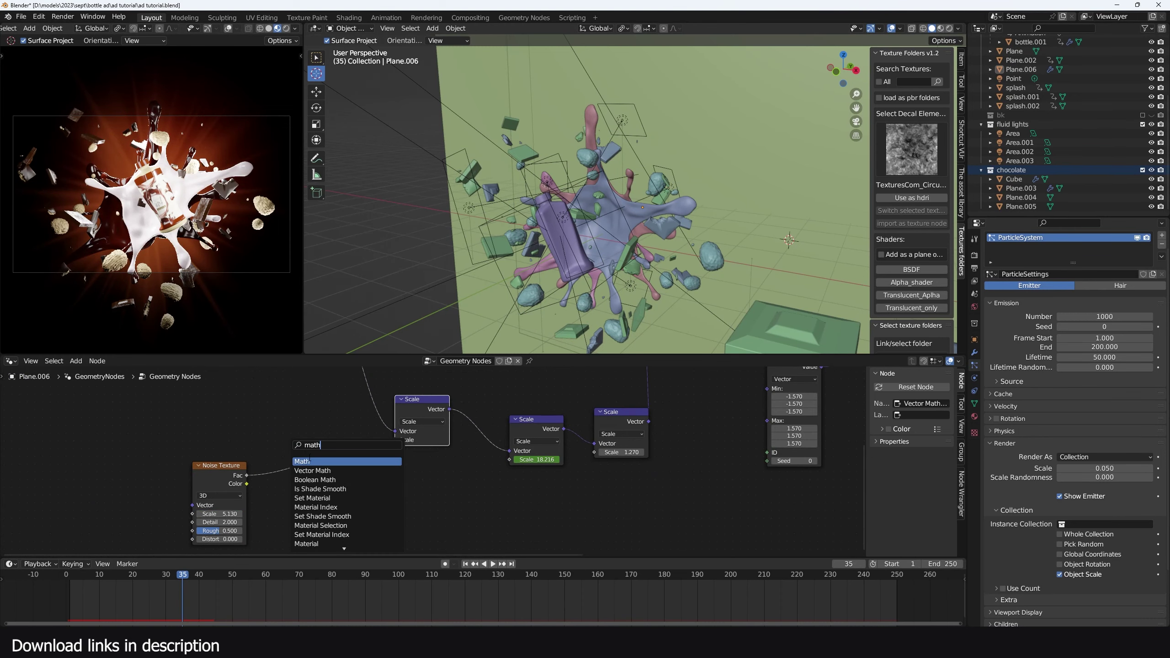
{"action": "left_click", "coordinate": [310, 461]}
{"action": "left_click", "coordinate": [340, 470]}
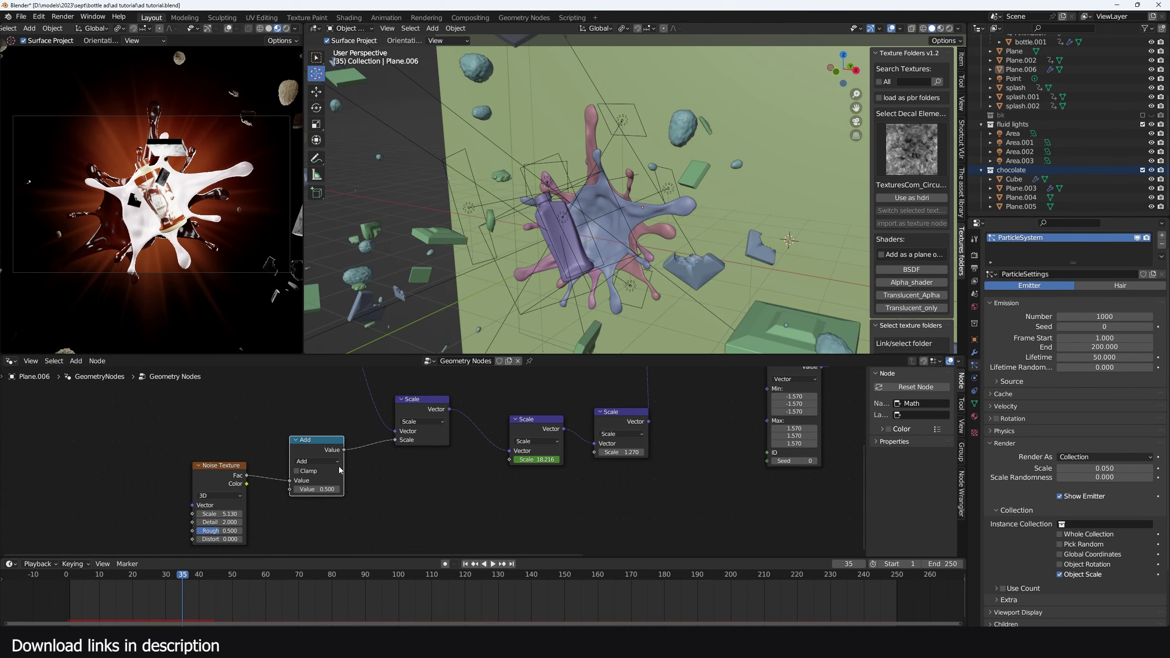
{"action": "left_click", "coordinate": [324, 462]}
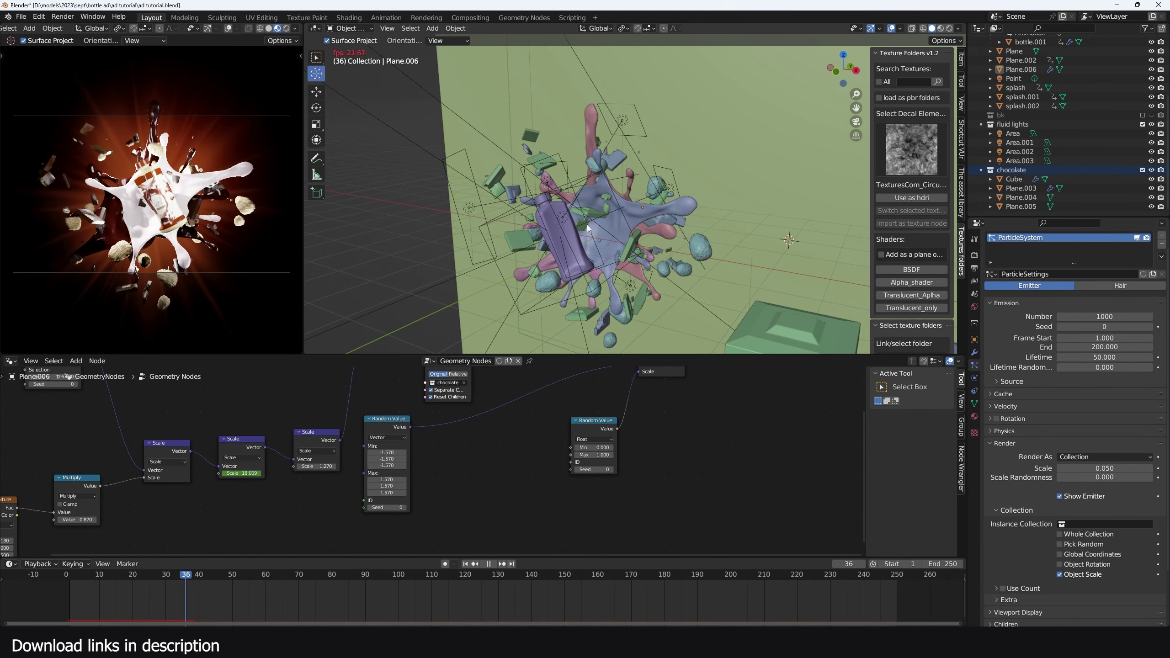
Insert a Vector Math Add node on the instances' Rotation link and connect a Value node to its second input
{"action": "key", "text": "shift+a"}
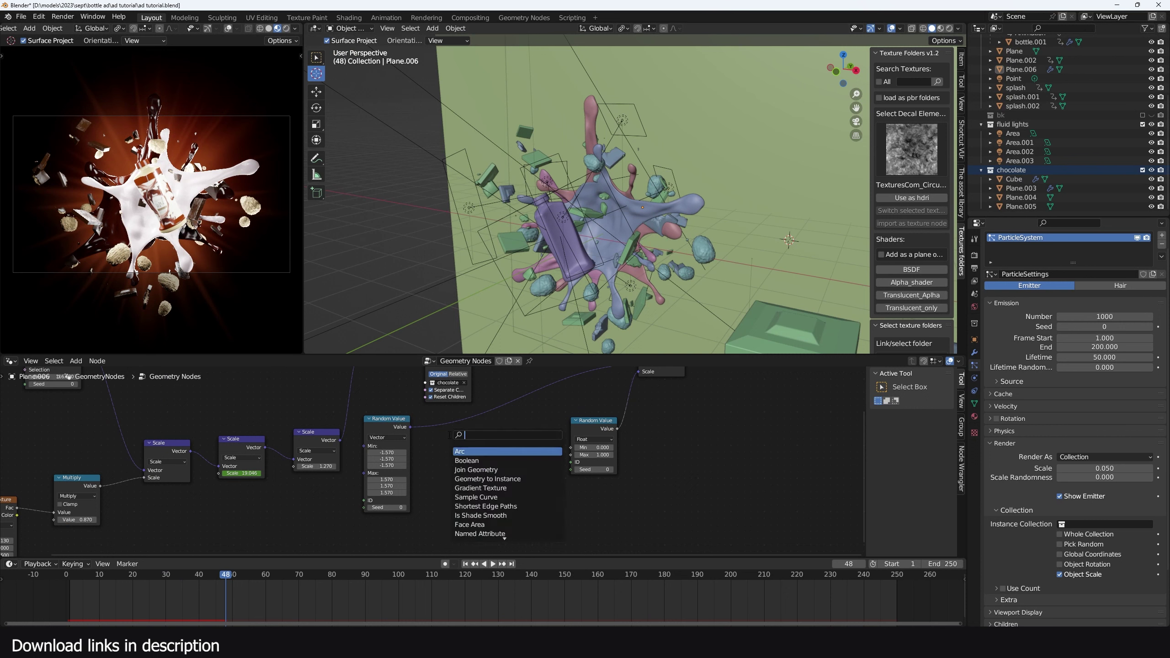
{"action": "type", "text": "mat"}
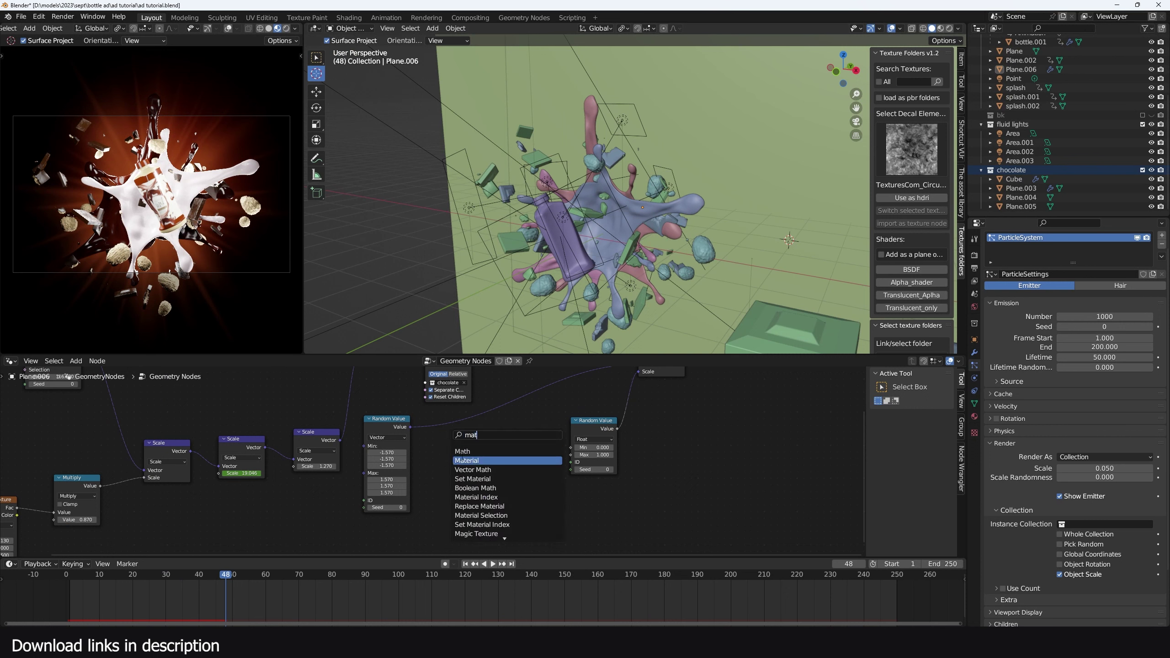
{"action": "left_click", "coordinate": [492, 470]}
{"action": "left_click", "coordinate": [494, 473]}
{"action": "mouse_move", "coordinate": [488, 471]}
{"action": "left_mouse_down"}
{"action": "mouse_move", "coordinate": [472, 471]}
{"action": "mouse_move", "coordinate": [499, 464]}
{"action": "left_mouse_up"}
{"action": "right_click", "coordinate": [486, 471]}
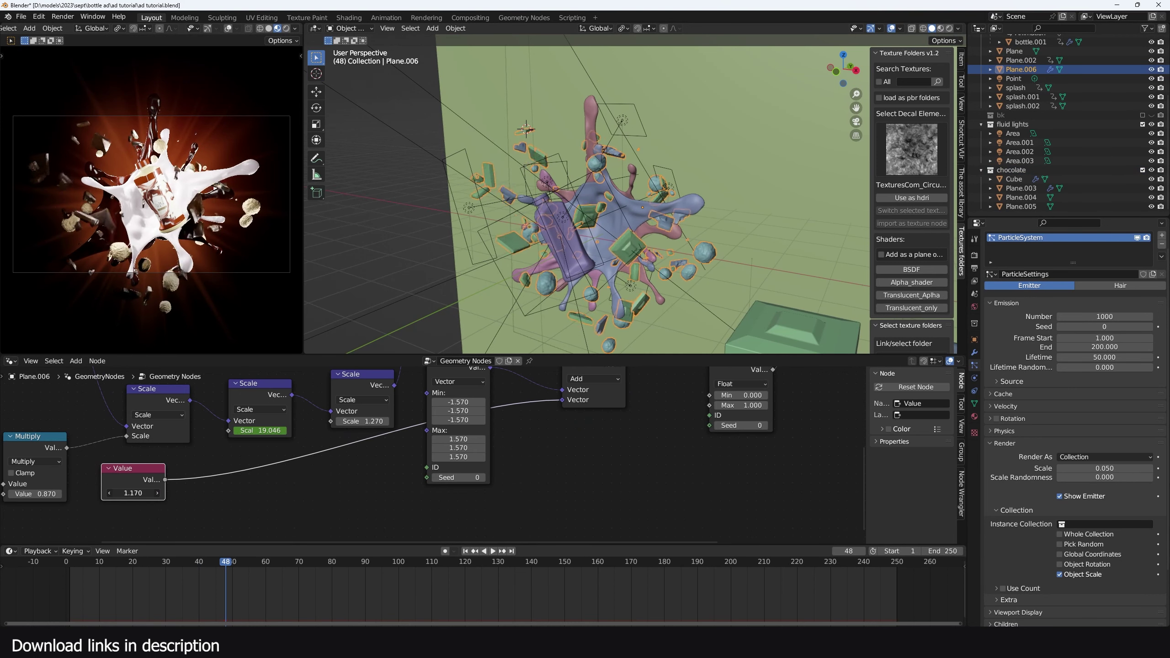
Place the Value node below the keyframed Scale node and keyframe its value at 0 on frame 0
{"action": "left_click", "coordinate": [260, 405]}
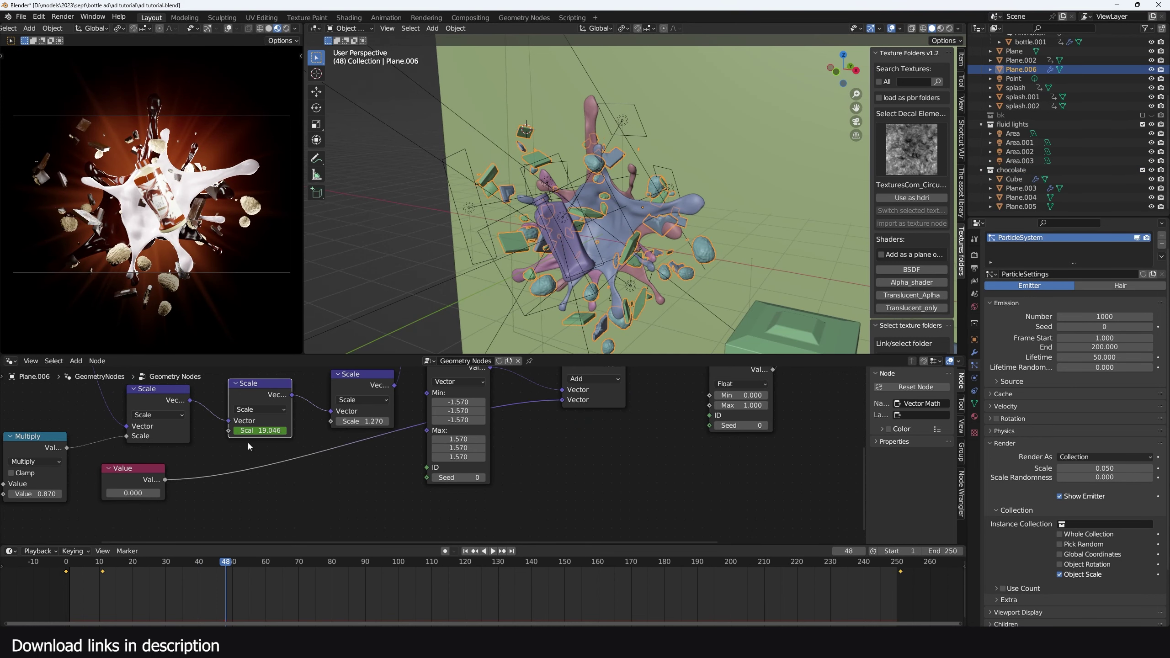
{"action": "left_click_drag", "start_coordinate": [153, 470], "coordinate": [276, 483]}
{"action": "left_click", "coordinate": [262, 398]}
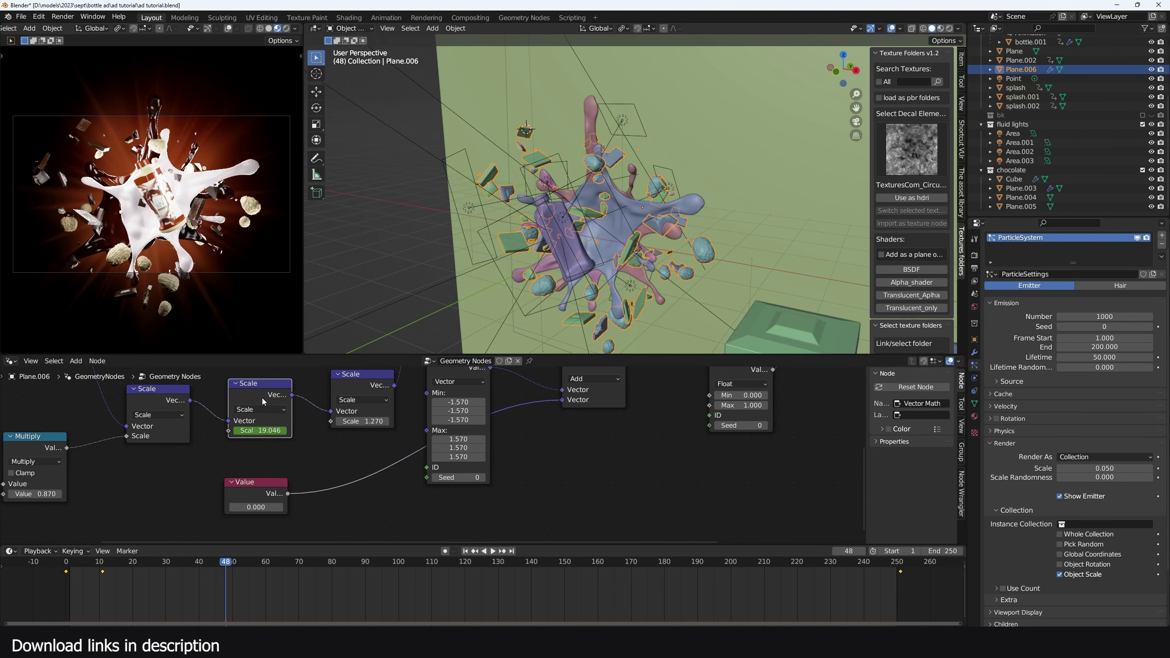
{"action": "left_click", "coordinate": [66, 581]}
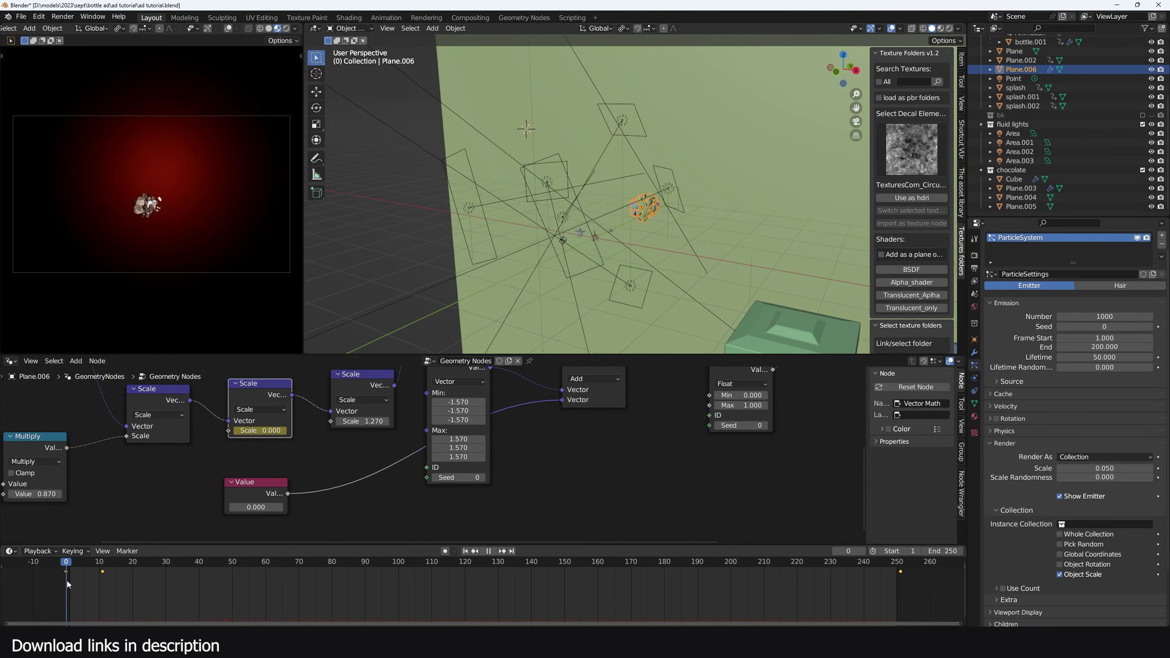
{"action": "key", "text": "i"}
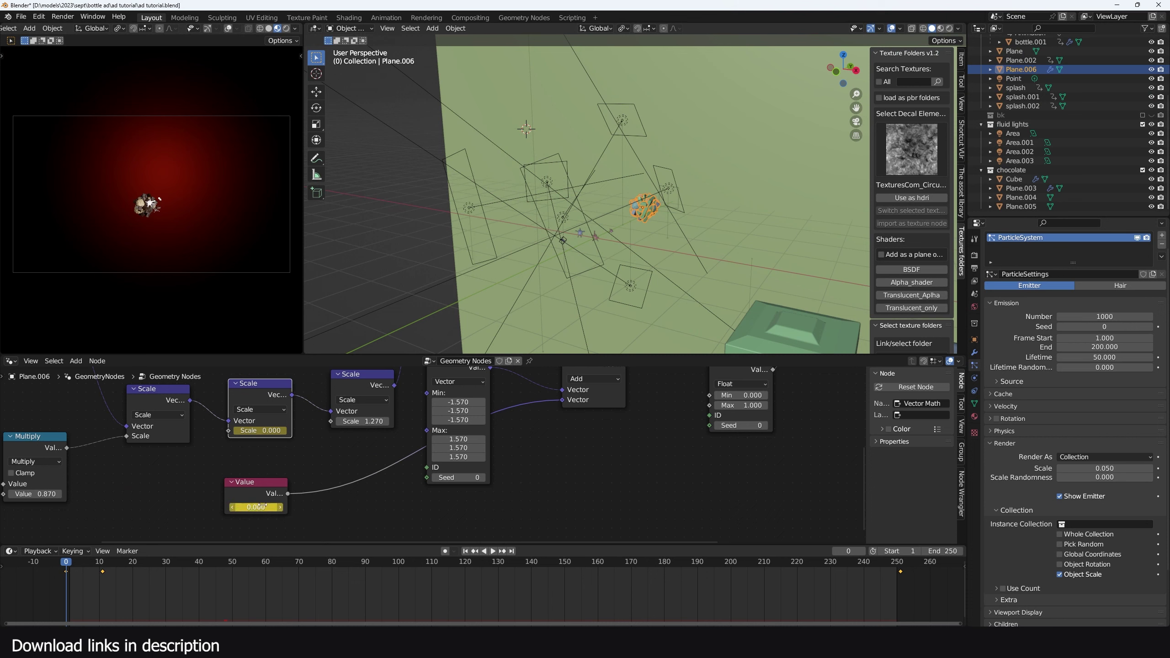
Set the Value node to 16 at frame 11 to animate the pieces' rotation
{"action": "key", "text": "Up"}
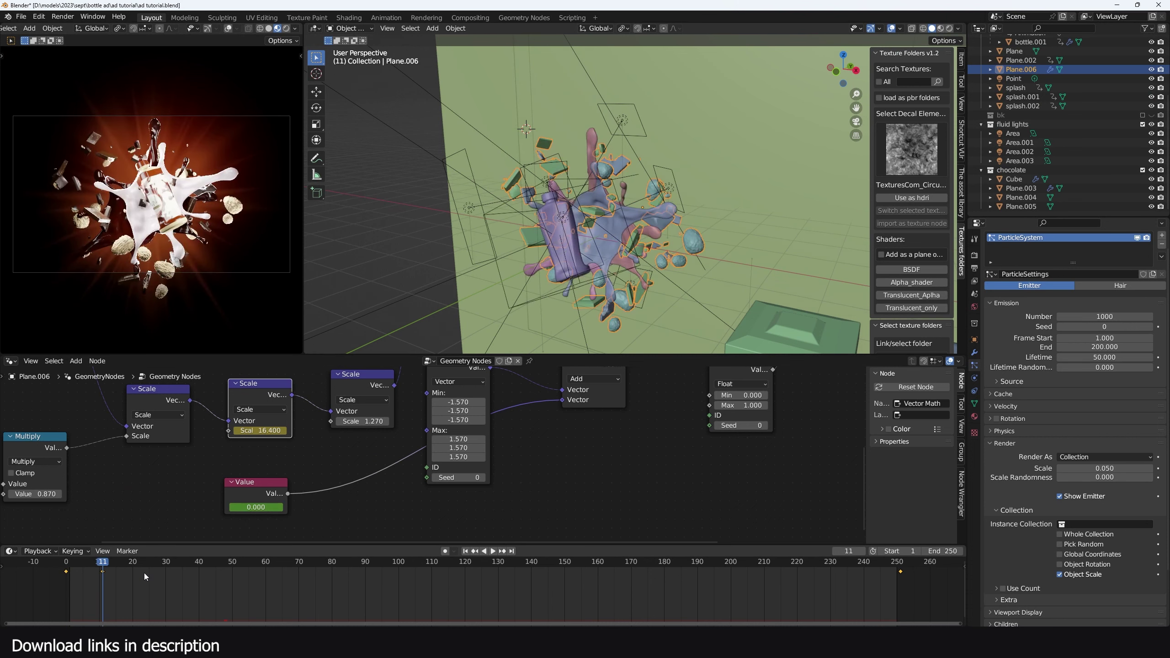
{"action": "left_click", "coordinate": [273, 494]}
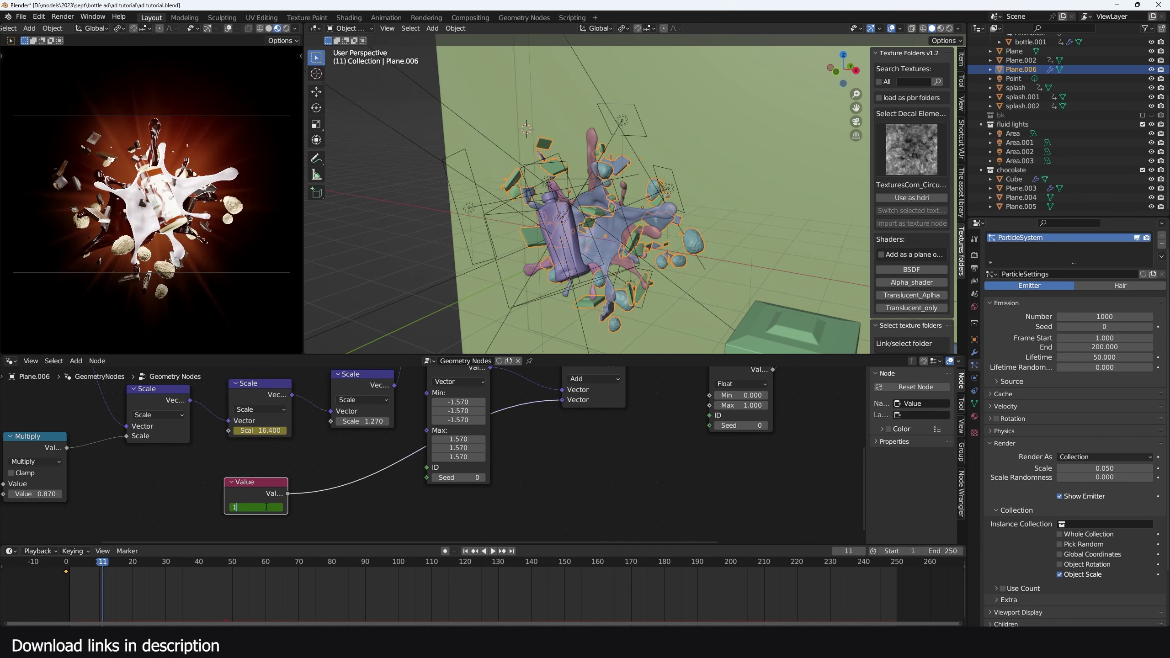
{"action": "type", "text": "6"}
{"action": "key", "text": "Return"}
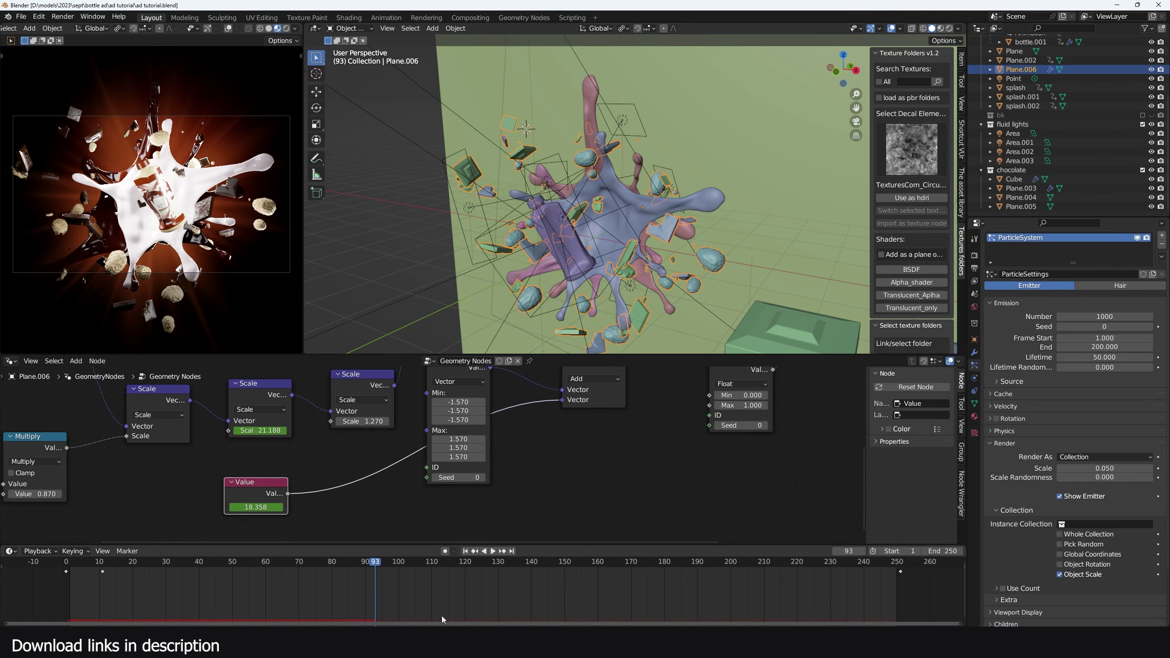
Look through the rendered frames of the strawberry bottle animation for how the bottle moves
{"action": "left_click", "coordinate": [445, 599]}
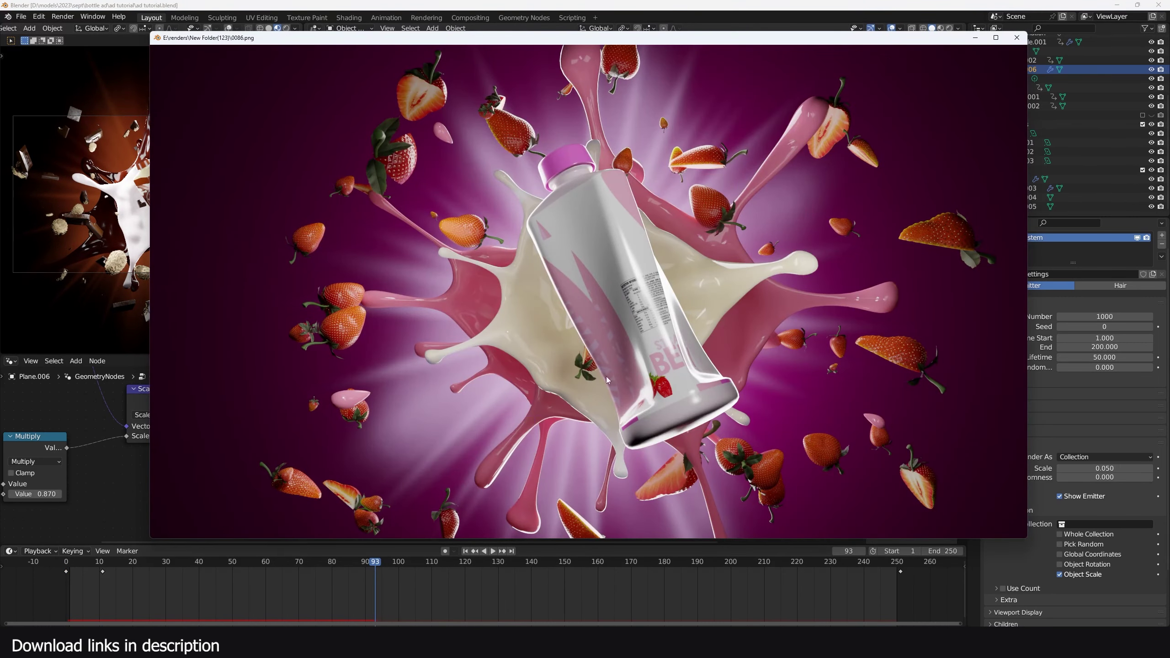
{"action": "left_click_drag", "start_coordinate": [607, 381], "coordinate": [344, 378]}
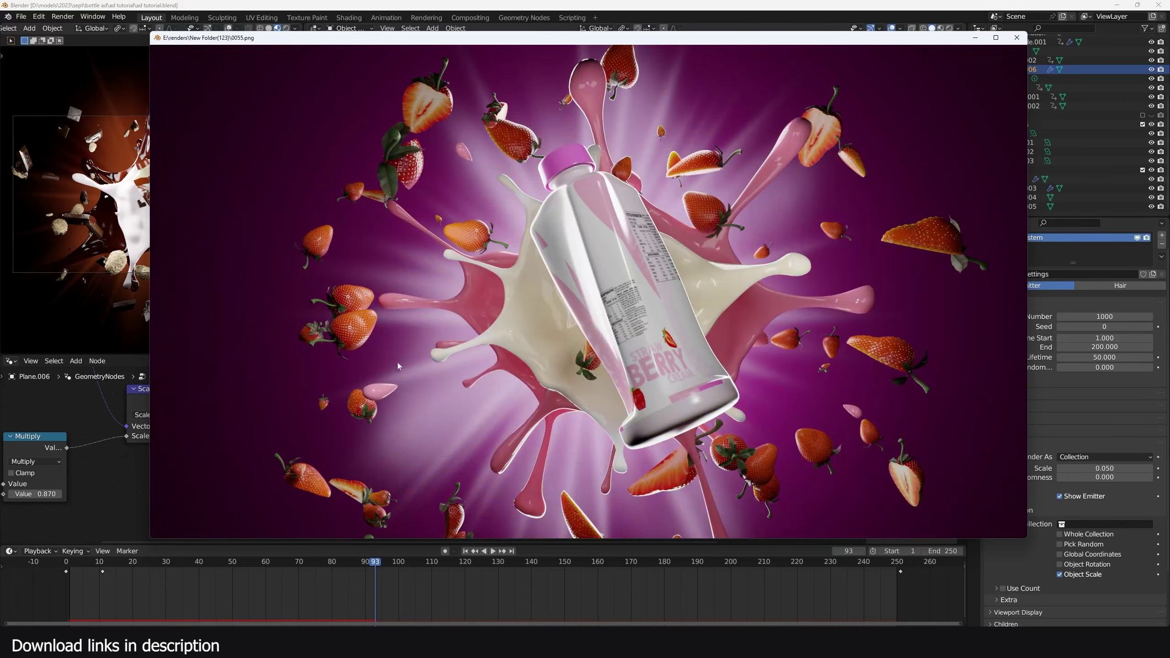
{"action": "left_click_drag", "start_coordinate": [616, 327], "coordinate": [800, 303]}
{"action": "left_click", "coordinate": [117, 483]}
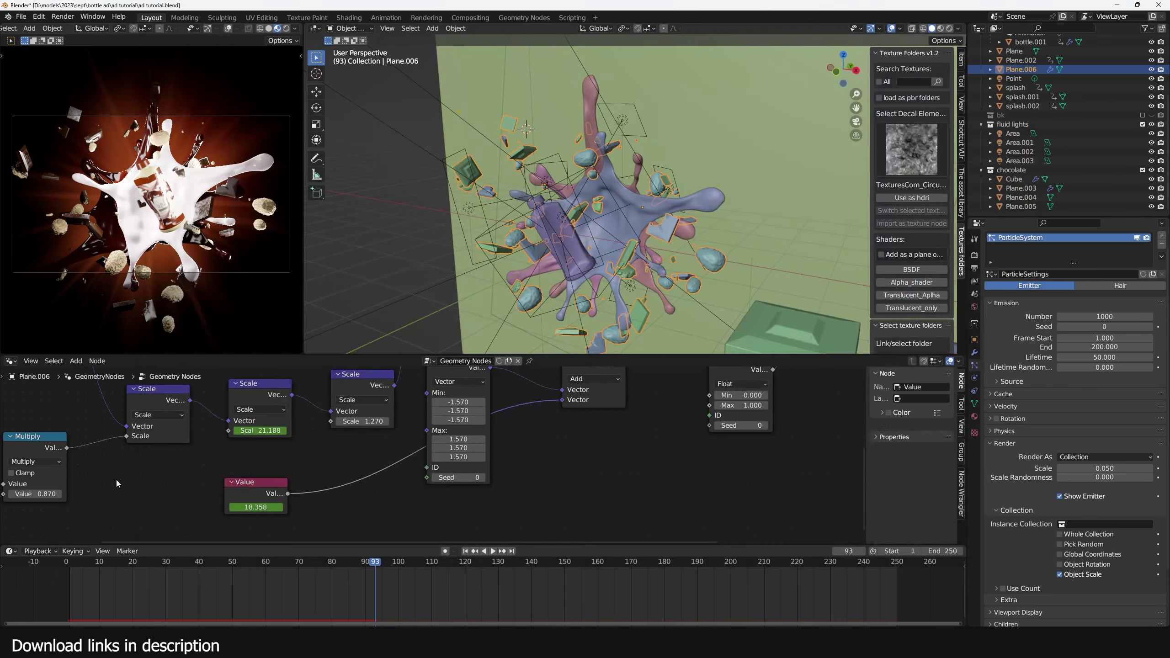
Add four separate bottle models in a row beside the chocolate source objects
{"action": "left_click", "coordinate": [563, 240]}
{"action": "left_click", "coordinate": [639, 233]}
{"action": "key", "text": "alt+a"}
{"action": "scroll", "coordinate": [639, 232], "scroll_direction": "up", "scroll_amount": 2}
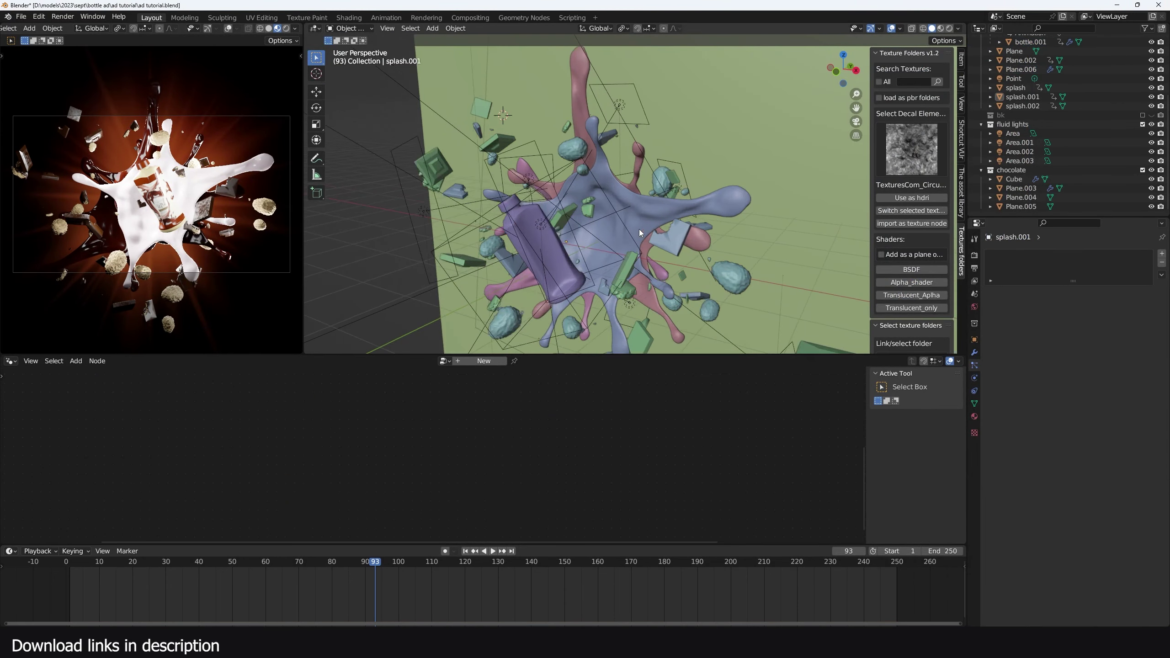
{"action": "left_click", "coordinate": [567, 274]}
{"action": "key", "text": "KP_1"}
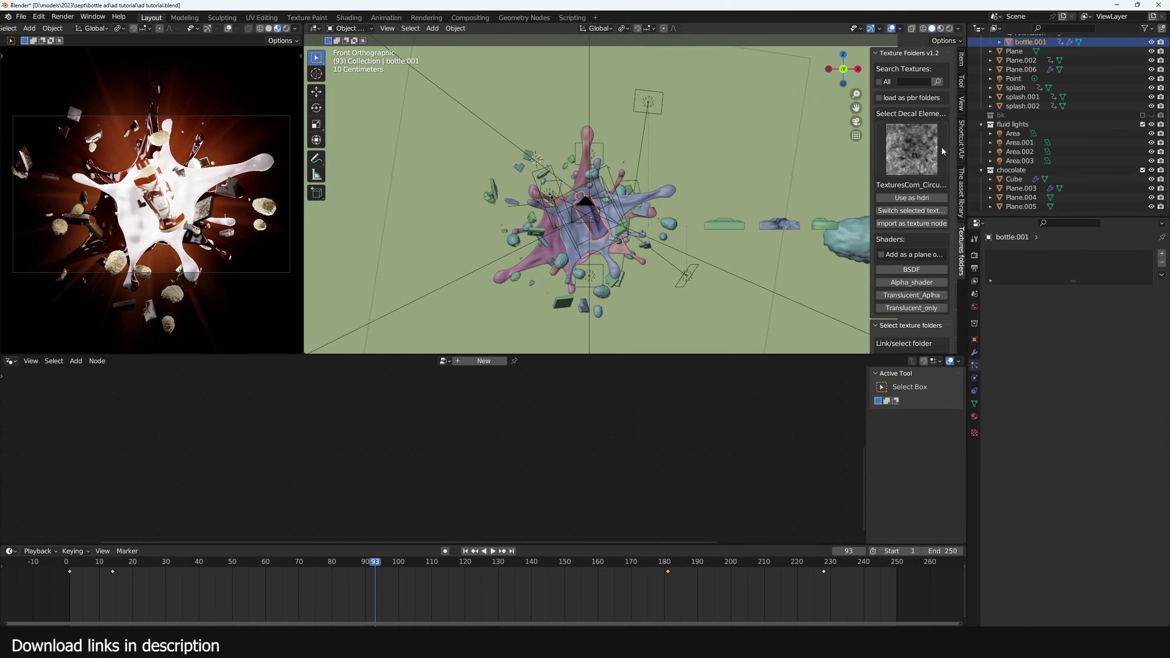
{"action": "left_click", "coordinate": [962, 187]}
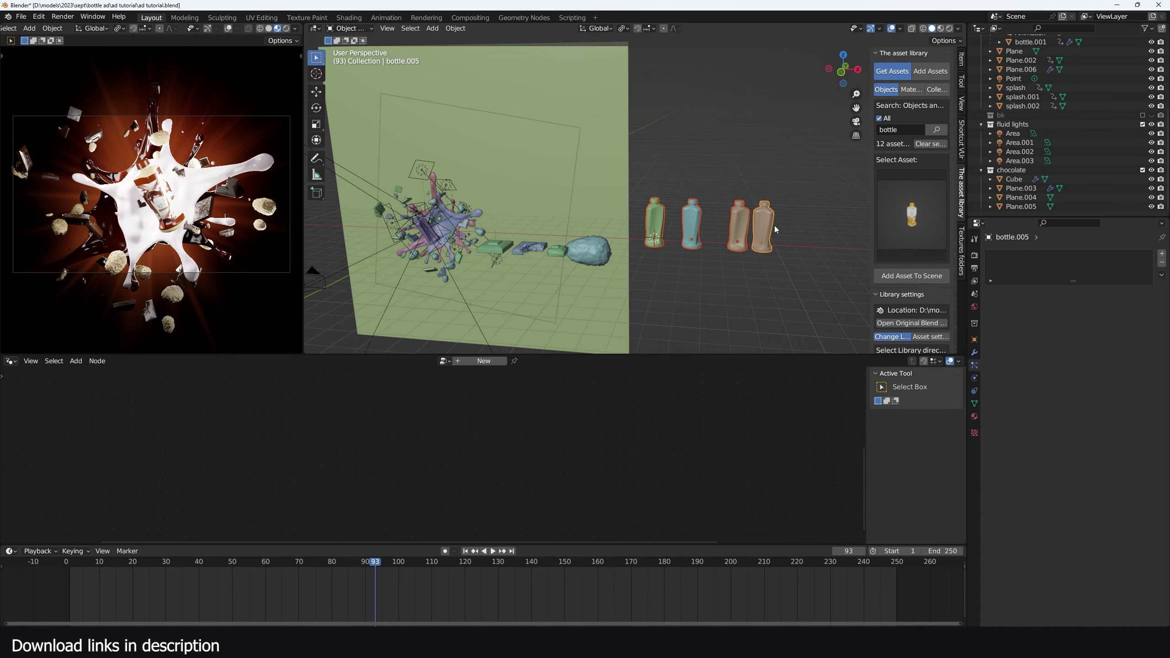
Move the four selected bottles to a new collection named bottles
{"action": "key", "text": "m"}
{"action": "left_click", "coordinate": [770, 229]}
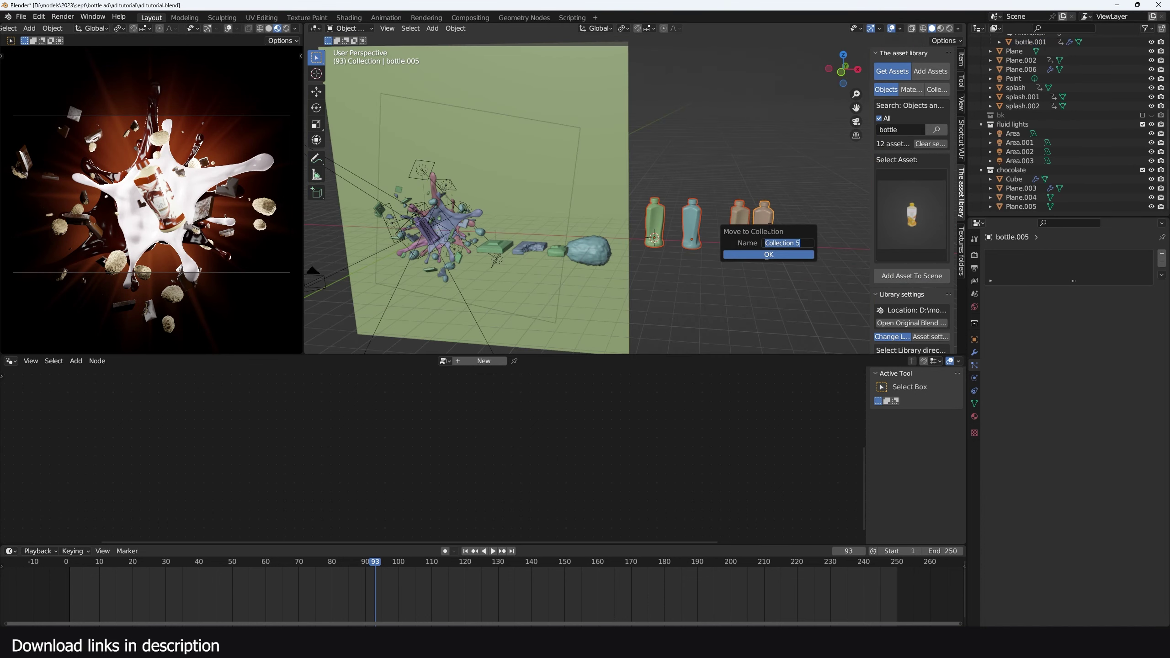
{"action": "type", "text": "bo"}
{"action": "type", "text": "t"}
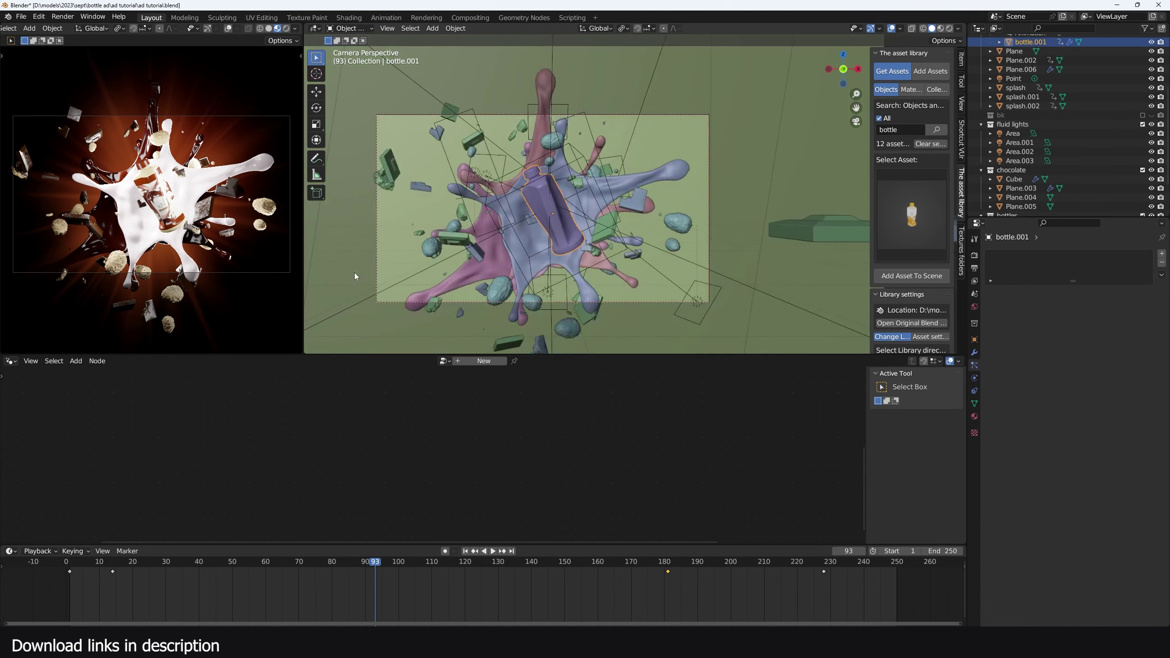
Create a geometry node tree on bottle.001 at frame 28 and connect a Points node to Group Output
{"action": "left_click_drag", "start_coordinate": [143, 602], "coordinate": [159, 597]}
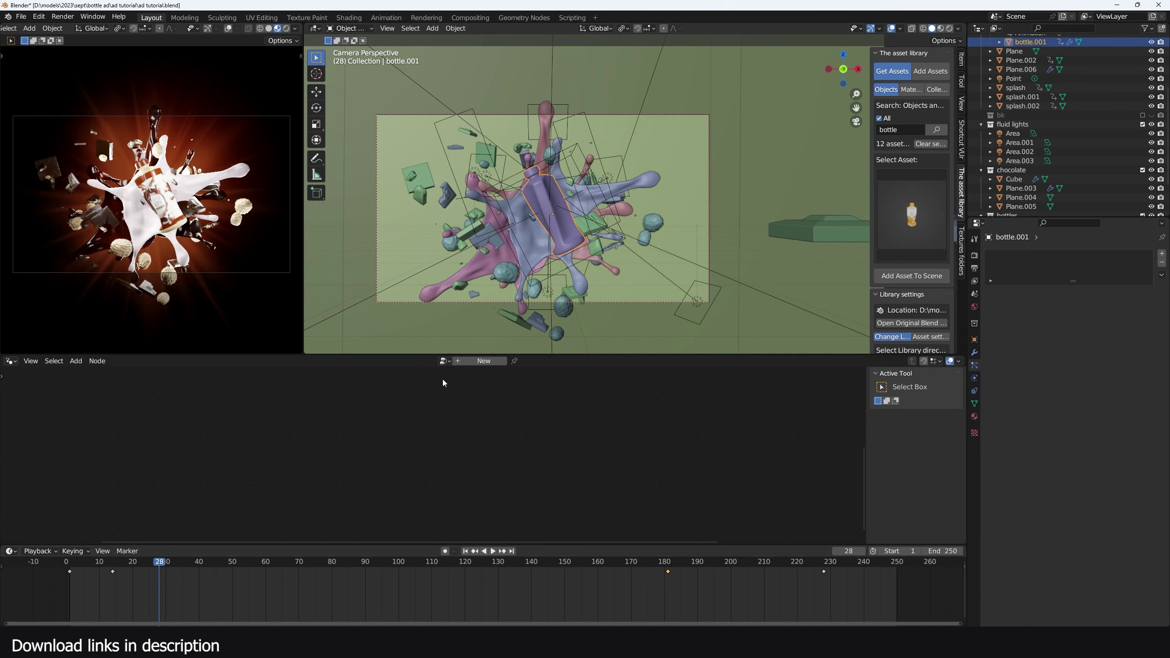
{"action": "left_click", "coordinate": [479, 362]}
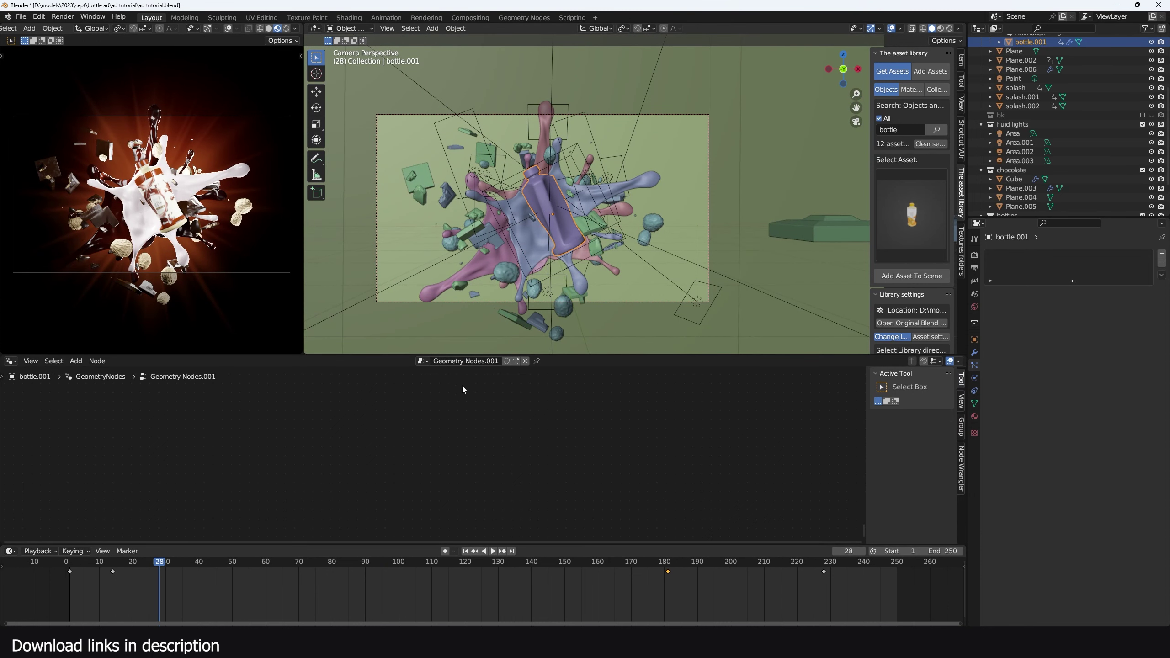
{"action": "key", "text": "shift+a"}
{"action": "type", "text": "point"}
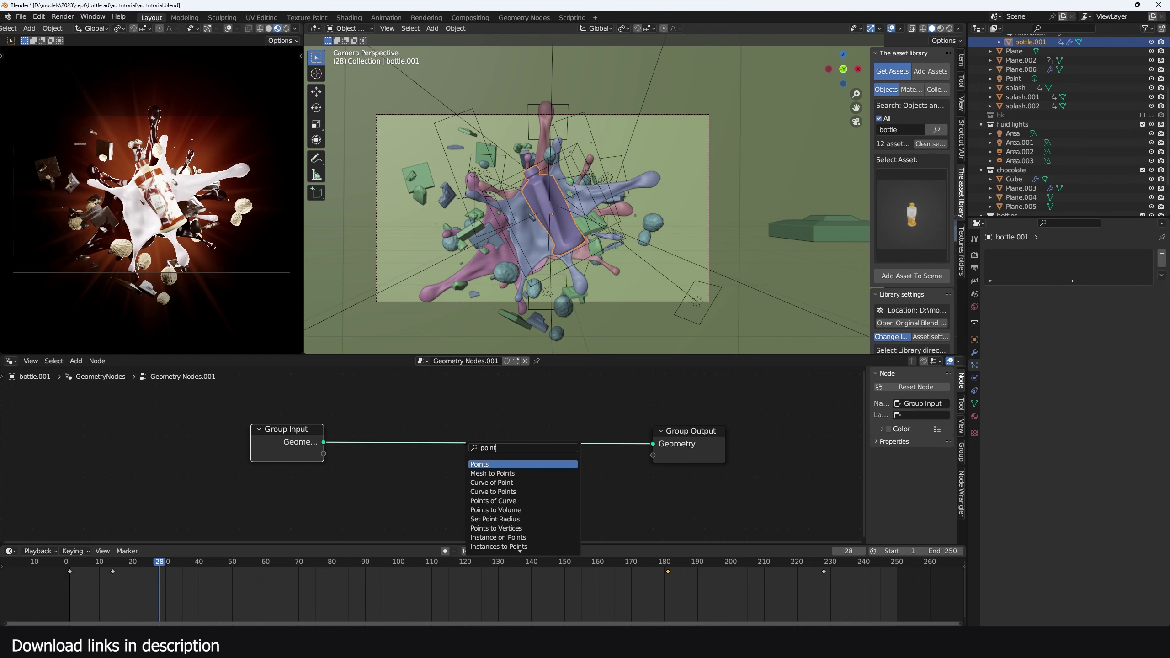
{"action": "left_click", "coordinate": [490, 464]}
{"action": "left_click", "coordinate": [454, 412]}
Insert an Instance on Points node between the Points node and Group Output
{"action": "scroll", "coordinate": [553, 253], "scroll_direction": "up", "scroll_amount": 3}
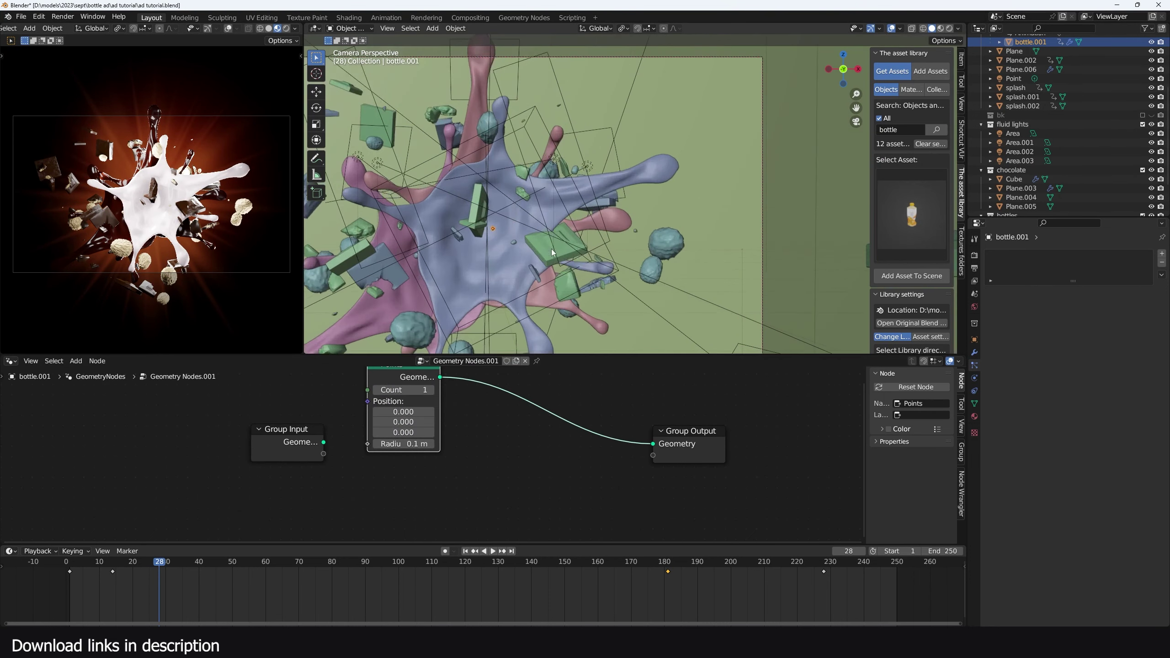
{"action": "middle_click_drag", "start_coordinate": [546, 253], "coordinate": [639, 234], "text": "shift"}
{"action": "scroll", "coordinate": [613, 235], "scroll_direction": "up", "scroll_amount": 6}
{"action": "scroll", "coordinate": [584, 412], "scroll_direction": "down", "scroll_amount": 1}
{"action": "key", "text": "shift+a"}
{"action": "left_click", "coordinate": [584, 412]}
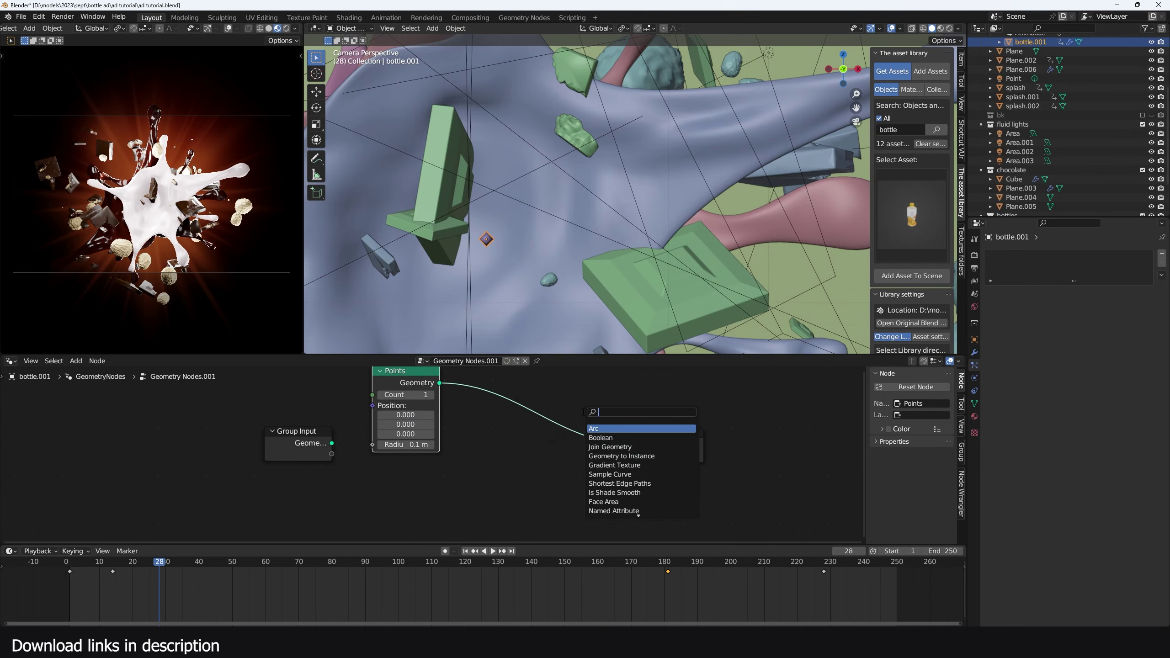
{"action": "type", "text": "inst"}
{"action": "key", "text": "Return"}
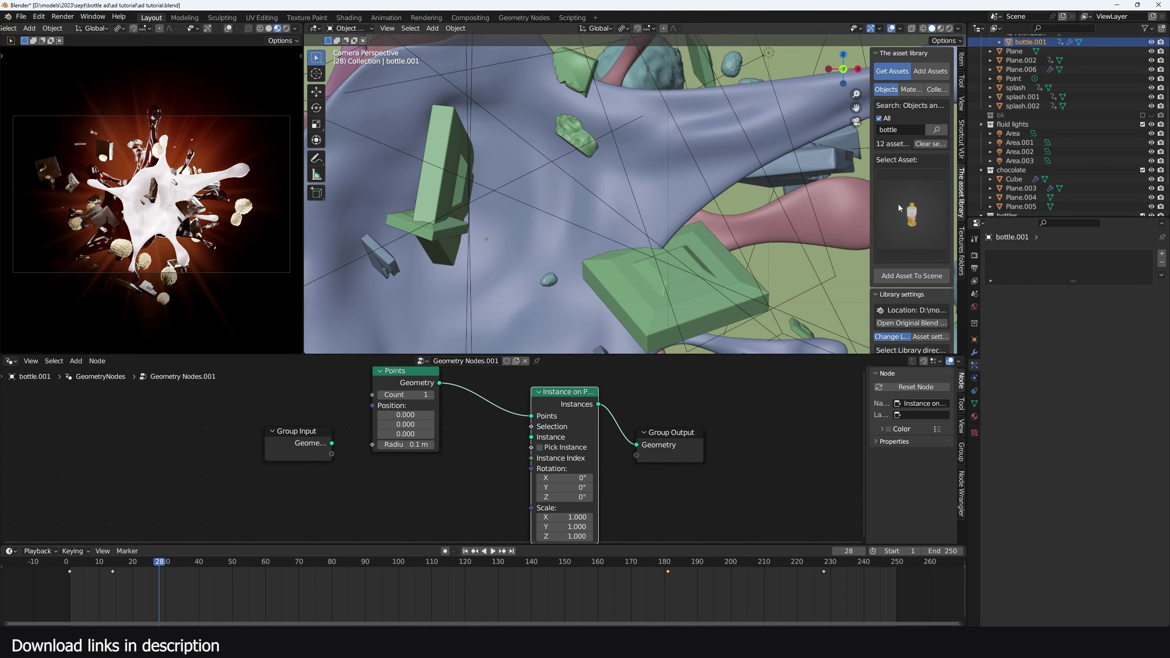
Add bottle.002 through bottle.005 as Object Info nodes and connect bottle.002's Geometry to the Instance input
{"action": "scroll", "coordinate": [1024, 164], "scroll_direction": "down", "scroll_amount": 3}
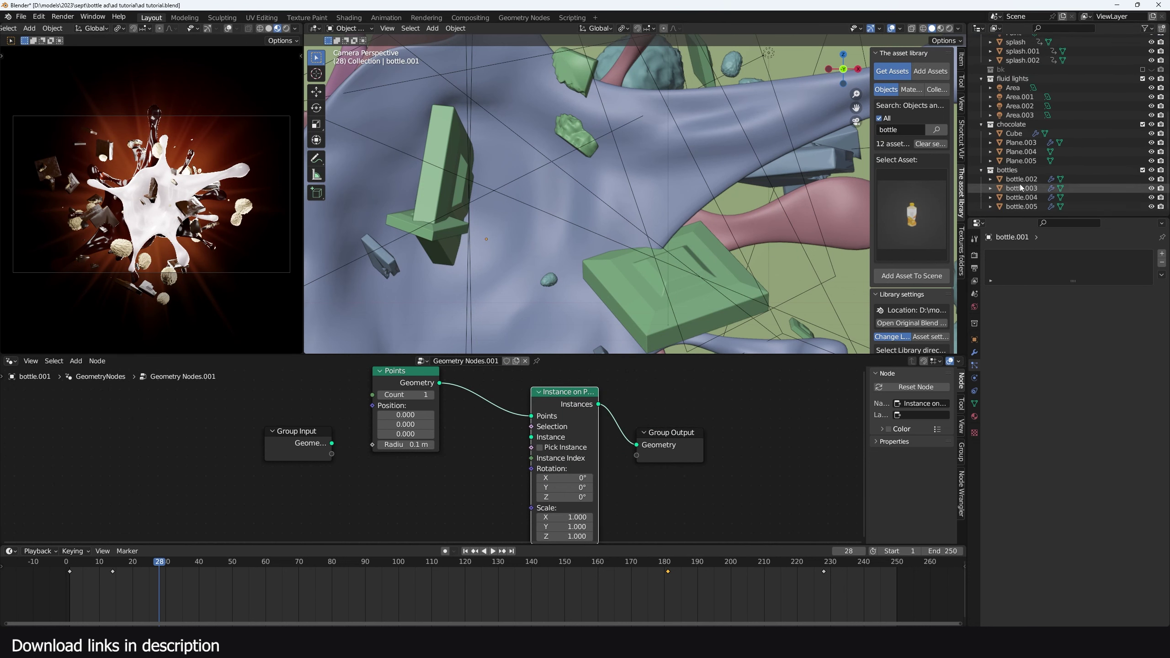
{"action": "left_click_drag", "start_coordinate": [249, 454], "coordinate": [524, 428]}
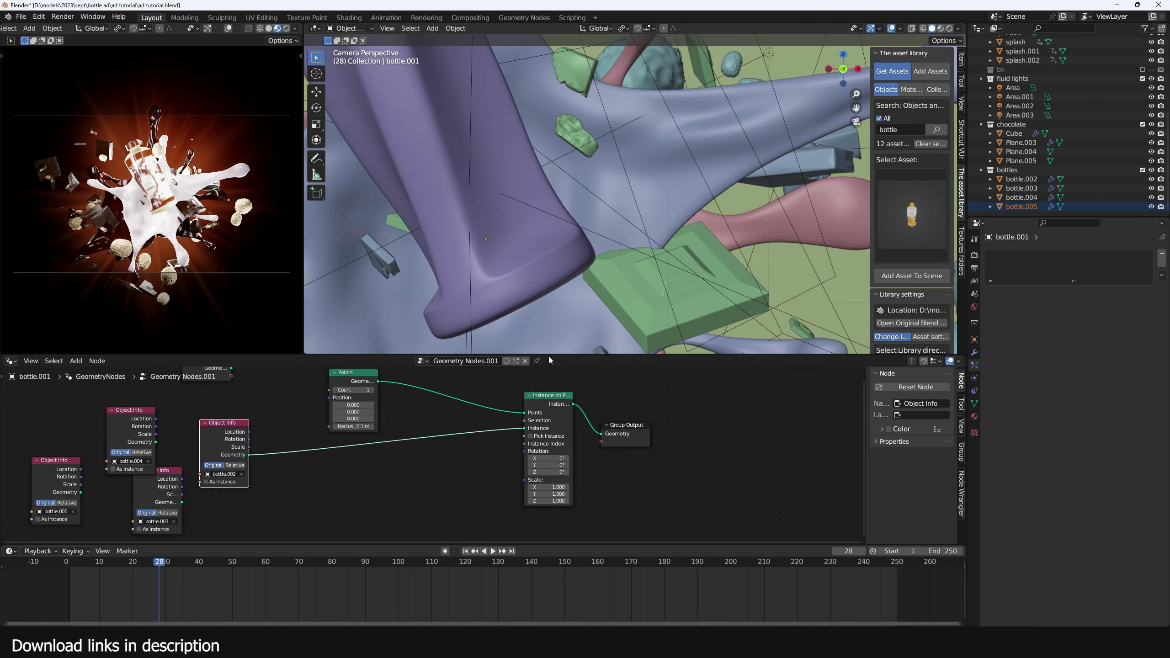
{"action": "scroll", "coordinate": [566, 274], "scroll_direction": "down", "scroll_amount": 7}
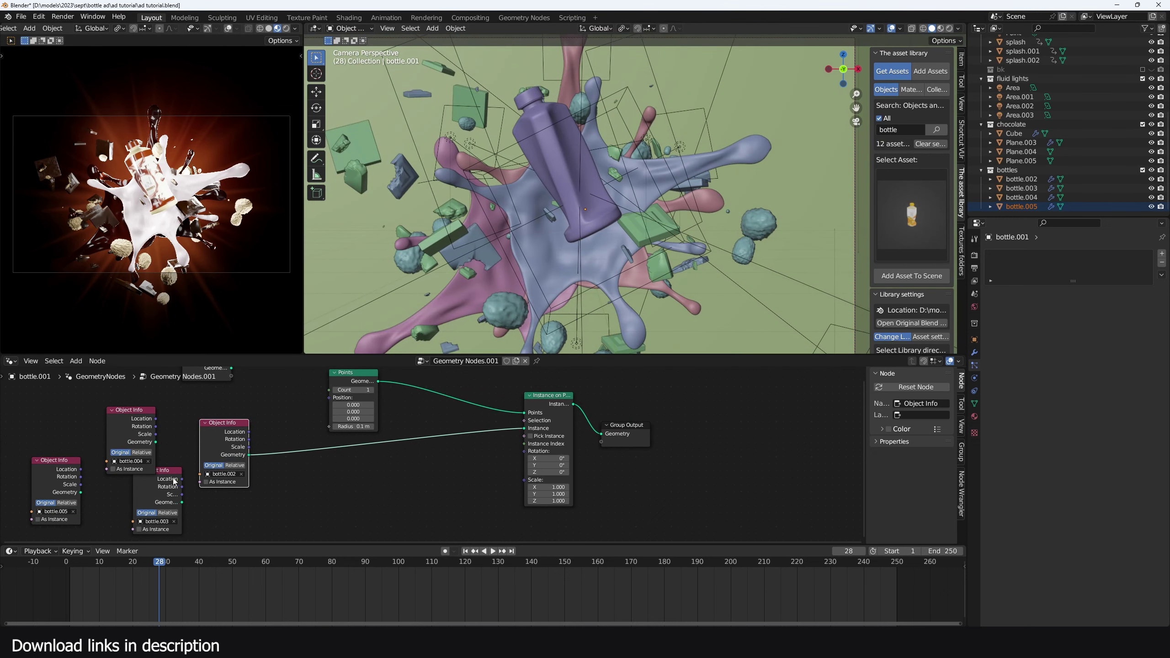
Spread out the Object Info nodes and switch the Instance input to bottle.003, then to bottle.004
{"action": "left_click_drag", "start_coordinate": [174, 482], "coordinate": [528, 385]}
{"action": "scroll", "coordinate": [165, 391], "scroll_direction": "down", "scroll_amount": 1}
{"action": "left_click_drag", "start_coordinate": [165, 391], "coordinate": [256, 520]}
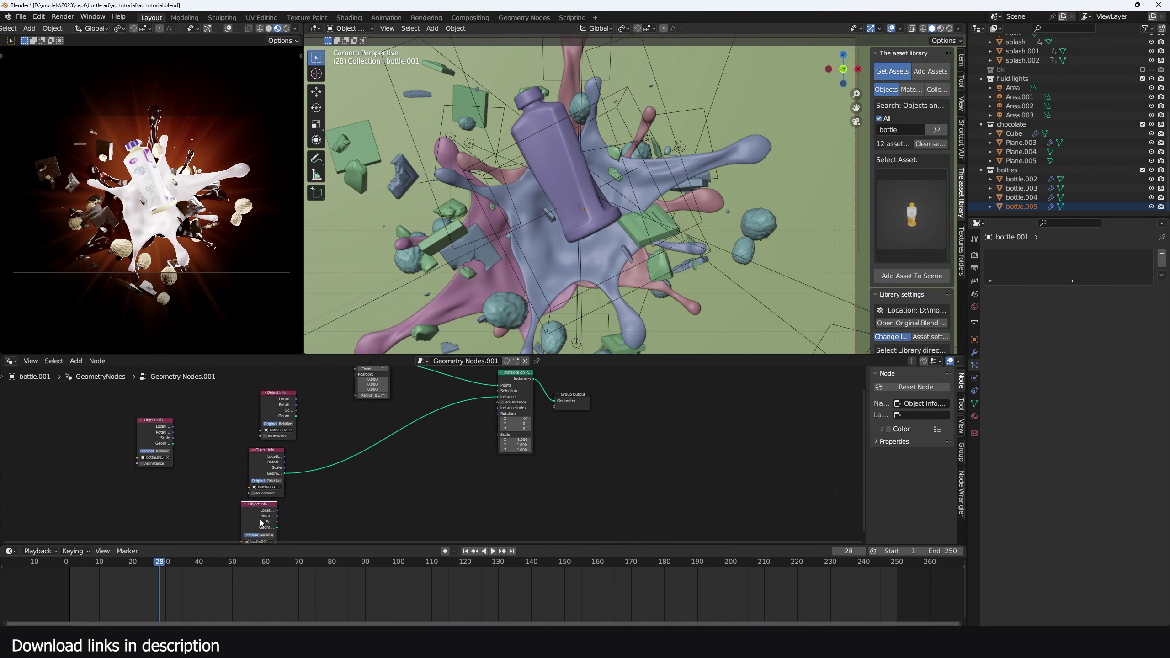
{"action": "middle_click_drag", "start_coordinate": [261, 523], "coordinate": [229, 505]}
{"action": "left_click_drag", "start_coordinate": [245, 509], "coordinate": [465, 391]}
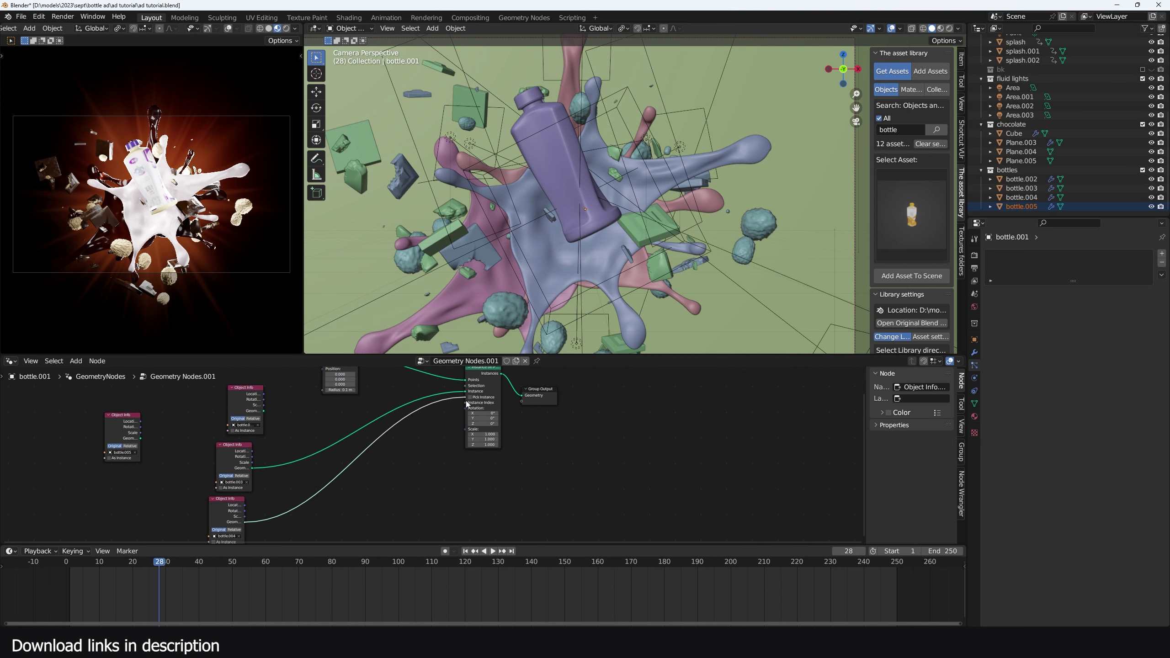
Insert a Join Geometry node between bottle.004's Object Info and the Instance input, and reposition that Object Info node
{"action": "middle_click_drag", "start_coordinate": [304, 440], "coordinate": [353, 446]}
{"action": "scroll", "coordinate": [340, 419], "scroll_direction": "up", "scroll_amount": 1}
{"action": "key", "text": "shift+a"}
{"action": "left_click", "coordinate": [352, 444]}
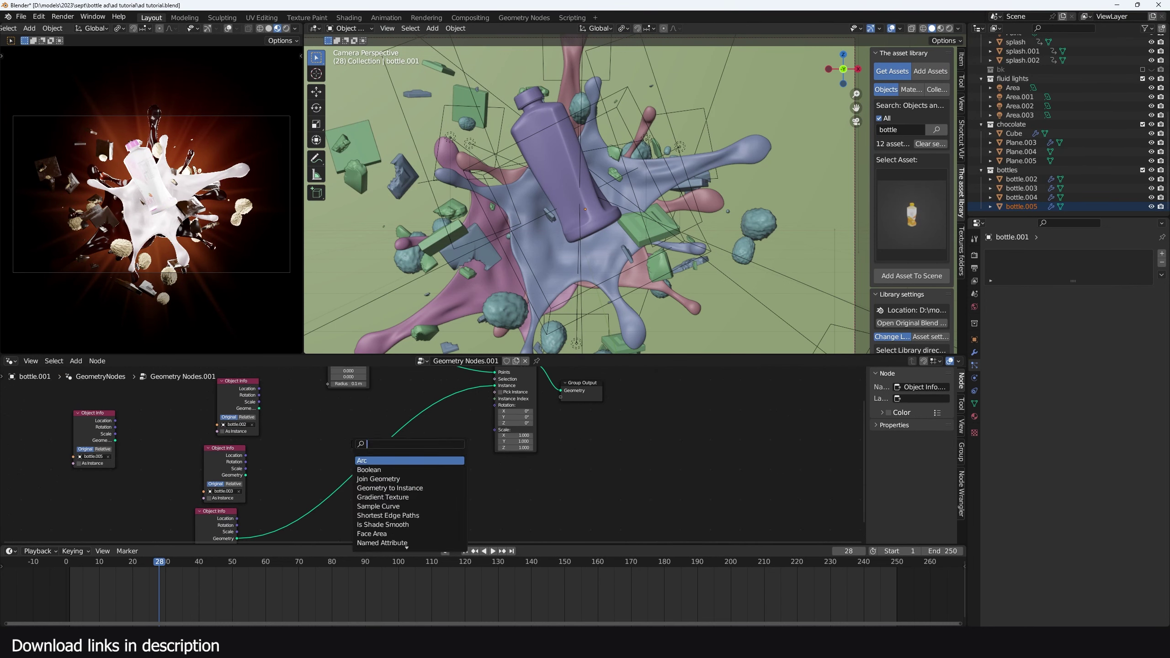
{"action": "type", "text": "joi"}
{"action": "left_click", "coordinate": [378, 470]}
{"action": "left_click_drag", "start_coordinate": [215, 511], "coordinate": [345, 445]}
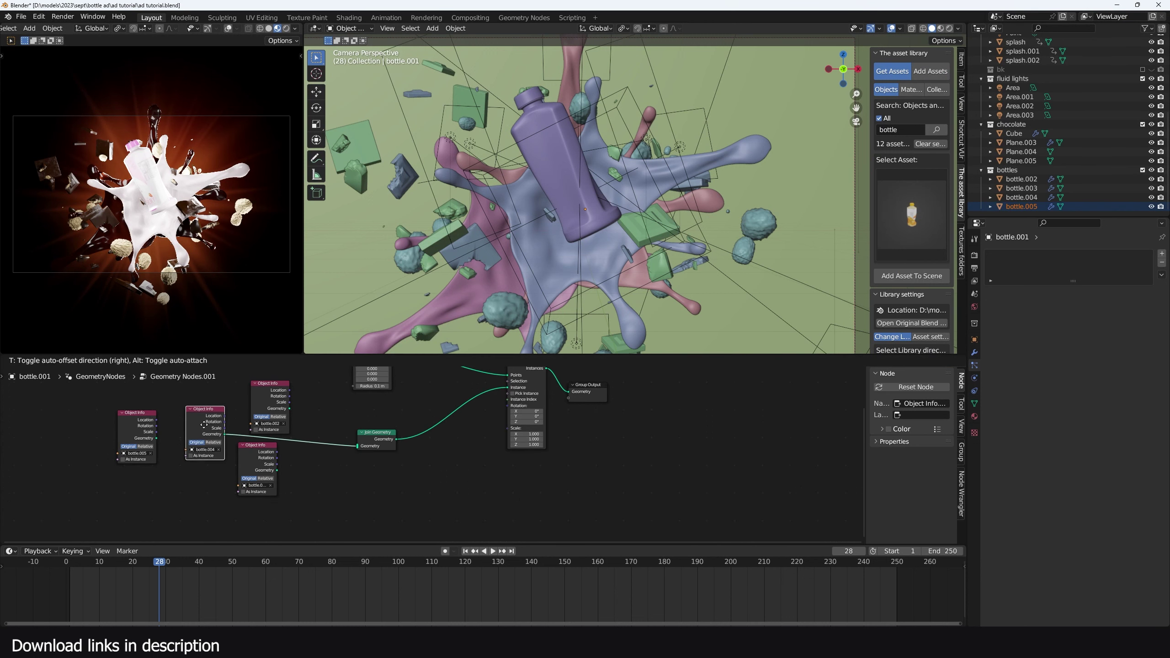
Connect the Geometry outputs of the bottle.002, bottle.003 and bottle.005 Object Info nodes to Join Geometry
{"action": "scroll", "coordinate": [238, 430], "scroll_direction": "up", "scroll_amount": 2}
{"action": "middle_click_drag", "start_coordinate": [344, 445], "coordinate": [352, 476]}
{"action": "left_click_drag", "start_coordinate": [259, 506], "coordinate": [324, 493]}
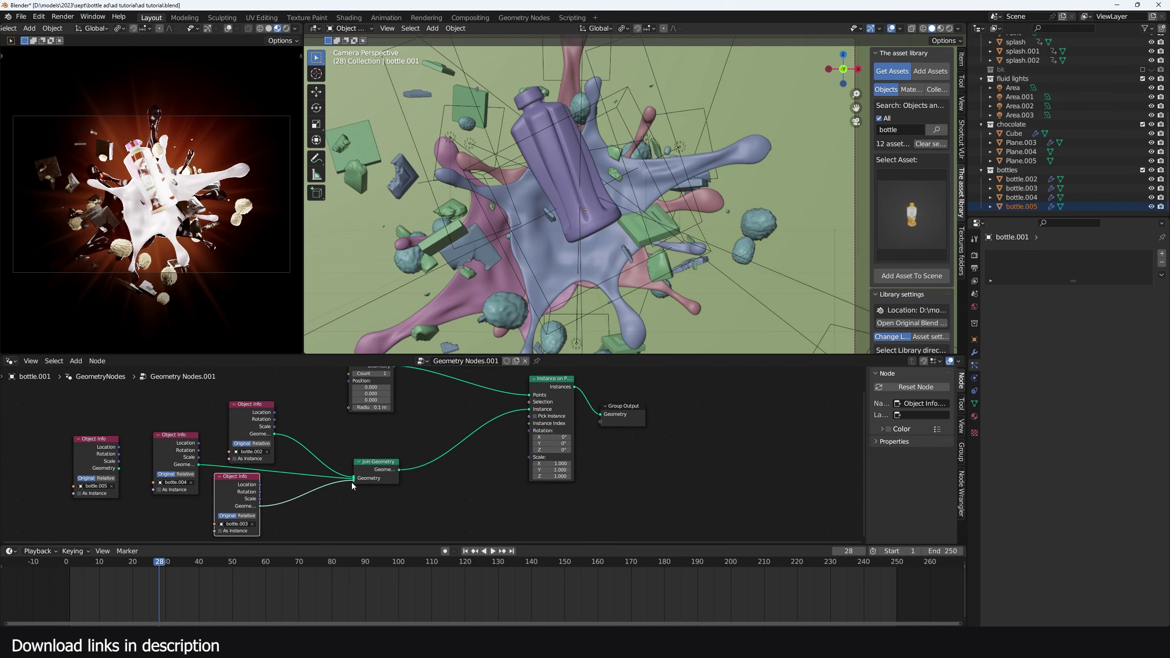
{"action": "left_click_drag", "start_coordinate": [118, 468], "coordinate": [163, 476]}
{"action": "left_click_drag", "start_coordinate": [164, 476], "coordinate": [353, 478]}
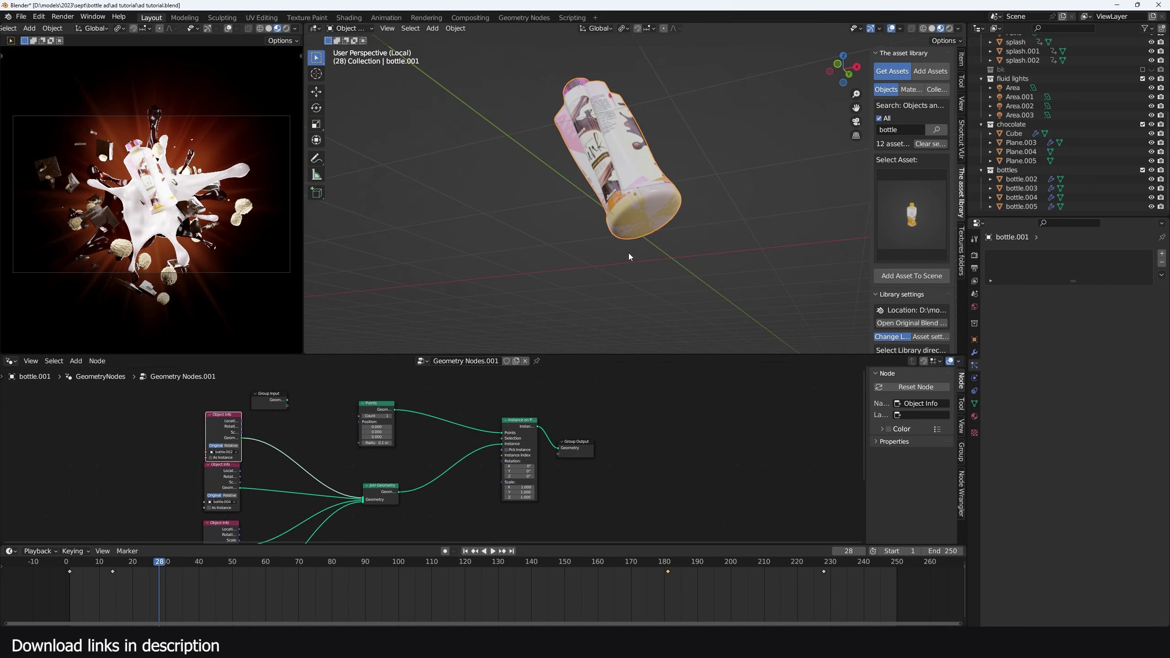
Examine the order in which the bottle links enter the Join Geometry node's input
{"action": "scroll", "coordinate": [350, 474], "scroll_direction": "up", "scroll_amount": 4}
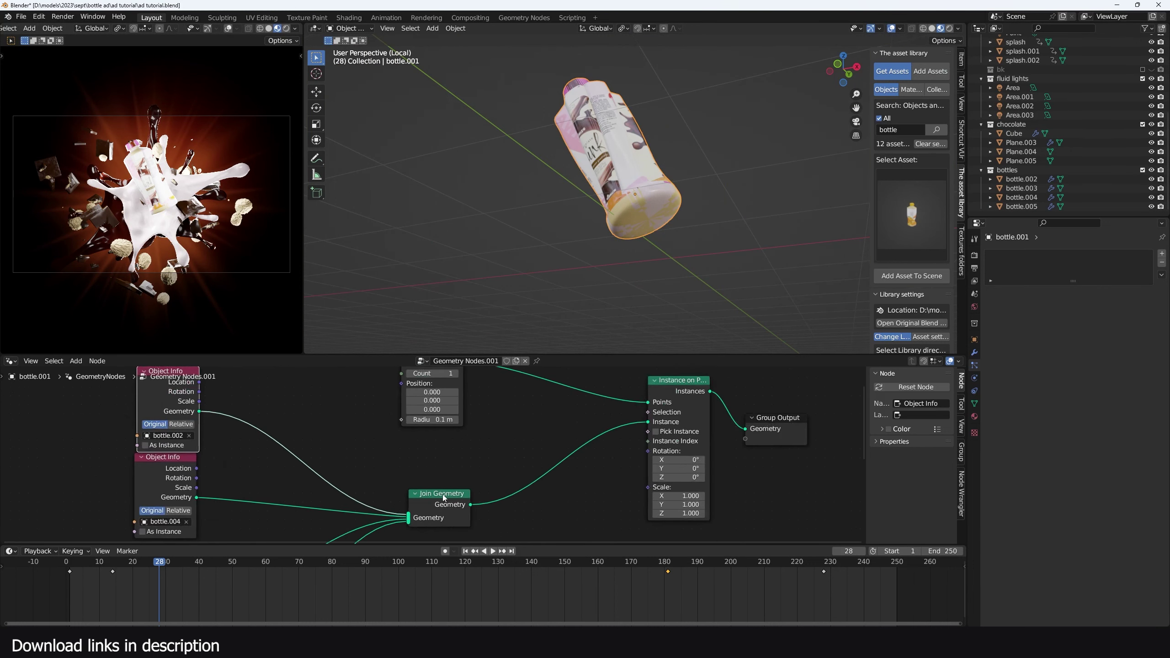
{"action": "left_click", "coordinate": [459, 485]}
{"action": "scroll", "coordinate": [381, 491], "scroll_direction": "down", "scroll_amount": 2}
{"action": "middle_click_drag", "start_coordinate": [357, 483], "coordinate": [351, 444]}
{"action": "scroll", "coordinate": [350, 447], "scroll_direction": "up", "scroll_amount": 1}
{"action": "scroll", "coordinate": [461, 448], "scroll_direction": "up", "scroll_amount": 4}
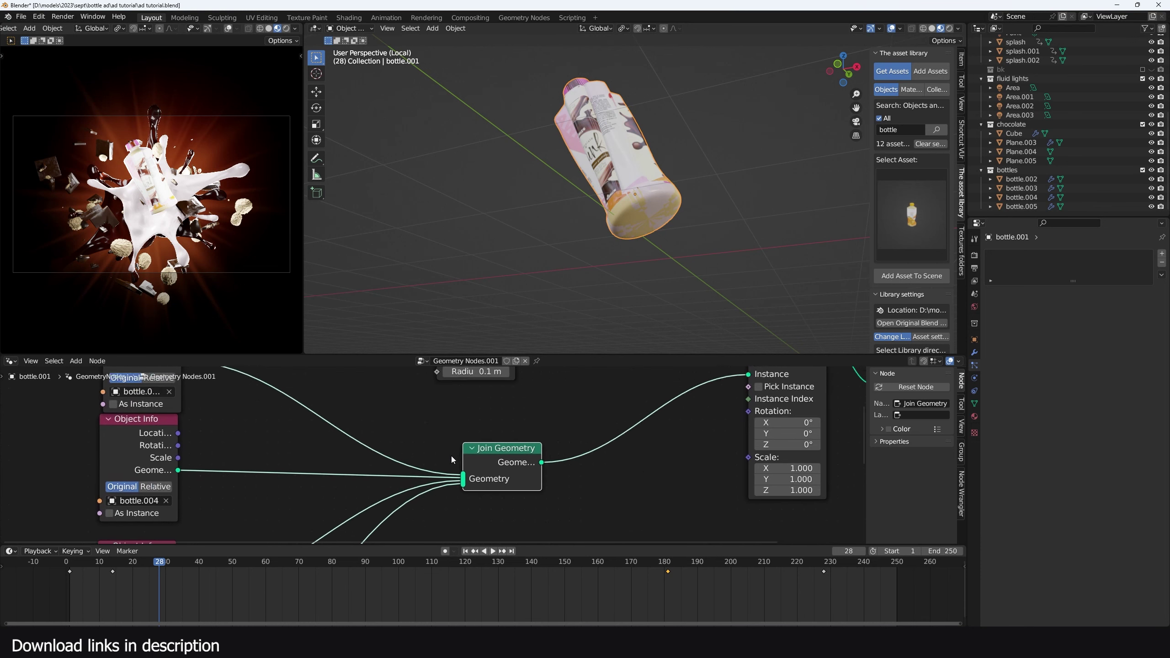
{"action": "scroll", "coordinate": [459, 437], "scroll_direction": "up", "scroll_amount": 1}
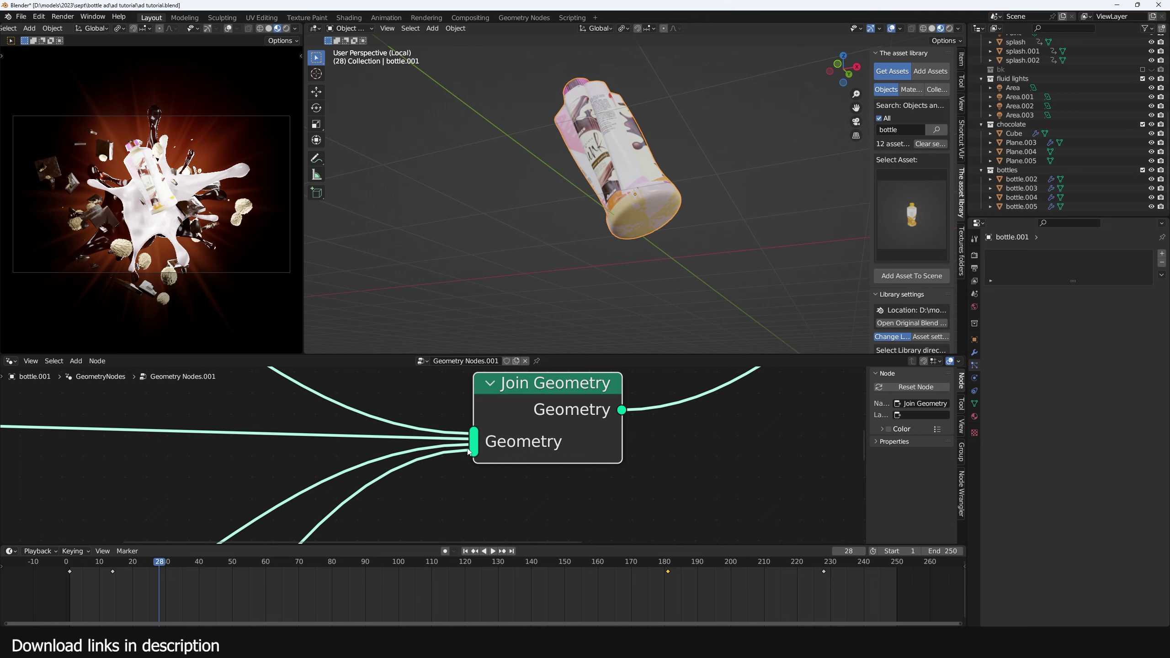
{"action": "scroll", "coordinate": [472, 444], "scroll_direction": "down", "scroll_amount": 6}
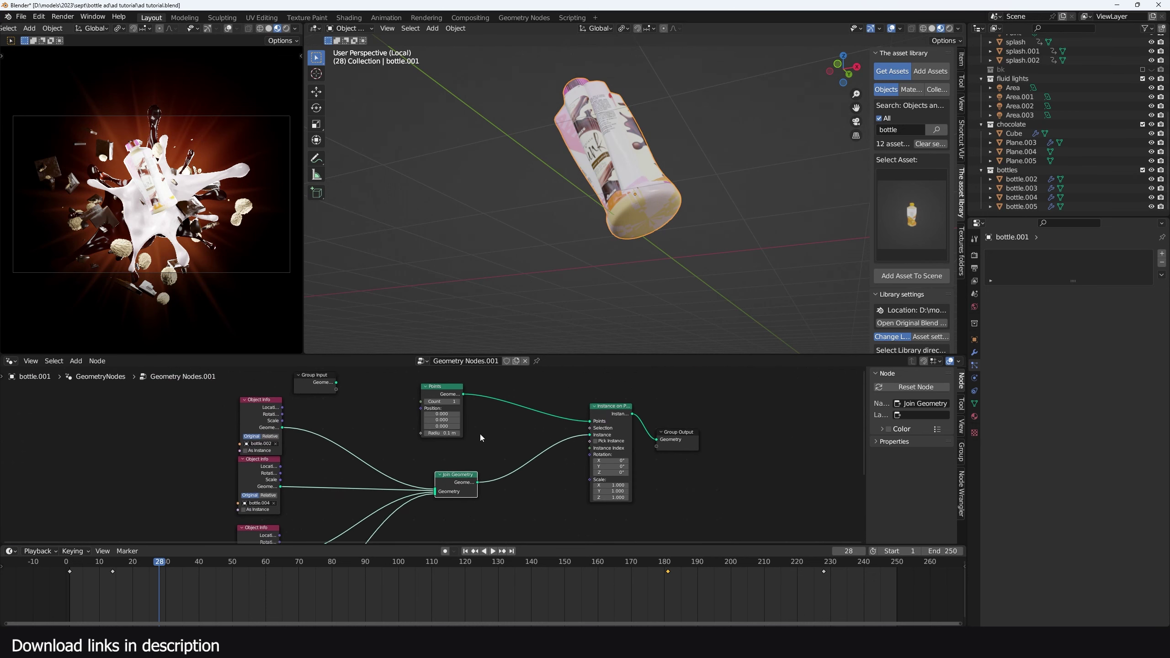
Move the Points node out of the way and add an Index node above Join Geometry
{"action": "middle_click_drag", "start_coordinate": [457, 433], "coordinate": [453, 454]}
{"action": "left_click_drag", "start_coordinate": [416, 399], "coordinate": [456, 355]}
{"action": "scroll", "coordinate": [384, 451], "scroll_direction": "up", "scroll_amount": 4}
{"action": "key", "text": "shift+a"}
{"action": "left_click", "coordinate": [361, 438]}
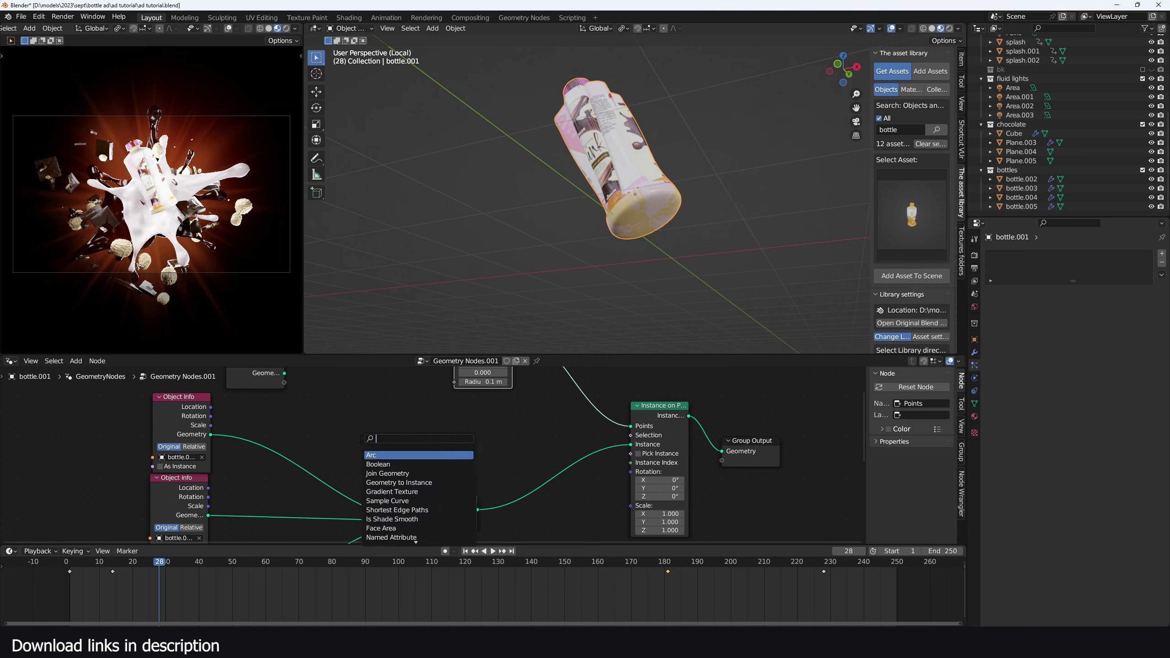
{"action": "type", "text": "index"}
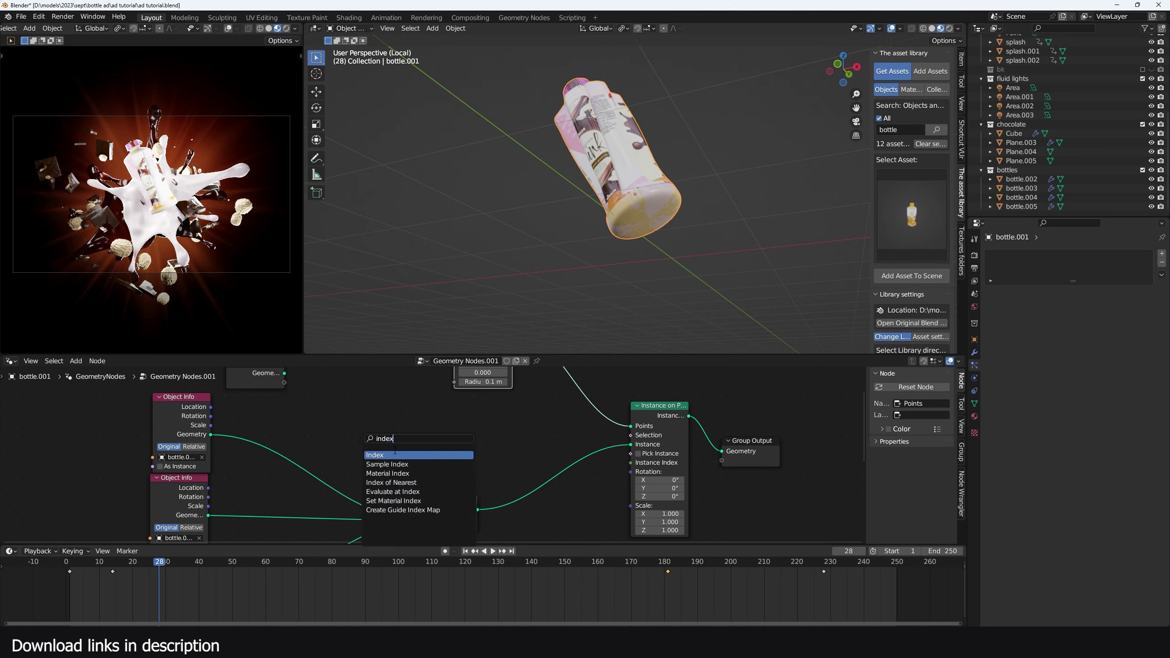
{"action": "left_click", "coordinate": [395, 453]}
Add a Sample Index node and connect Join Geometry's output to its Geometry input
{"action": "key", "text": "shift+a"}
{"action": "type", "text": "sampe"}
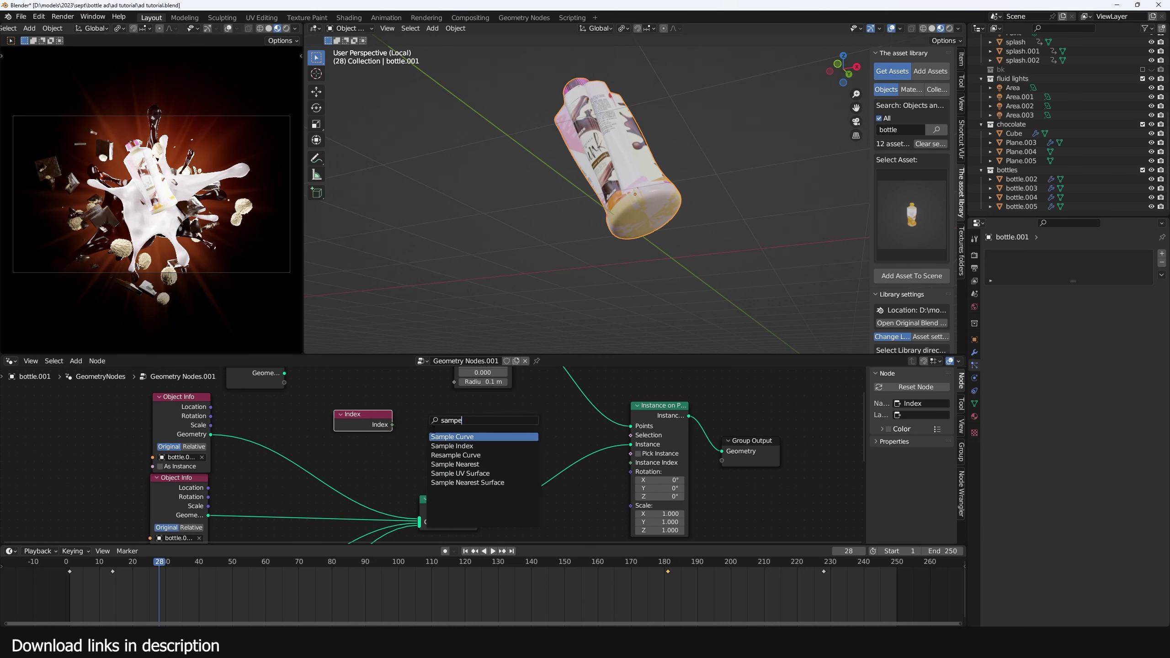
{"action": "left_click", "coordinate": [453, 445]}
{"action": "left_click", "coordinate": [380, 426]}
{"action": "left_click_drag", "start_coordinate": [458, 506], "coordinate": [438, 463]}
Set the Sample Index node's data type to Integer
{"action": "scroll", "coordinate": [432, 451], "scroll_direction": "up", "scroll_amount": 2}
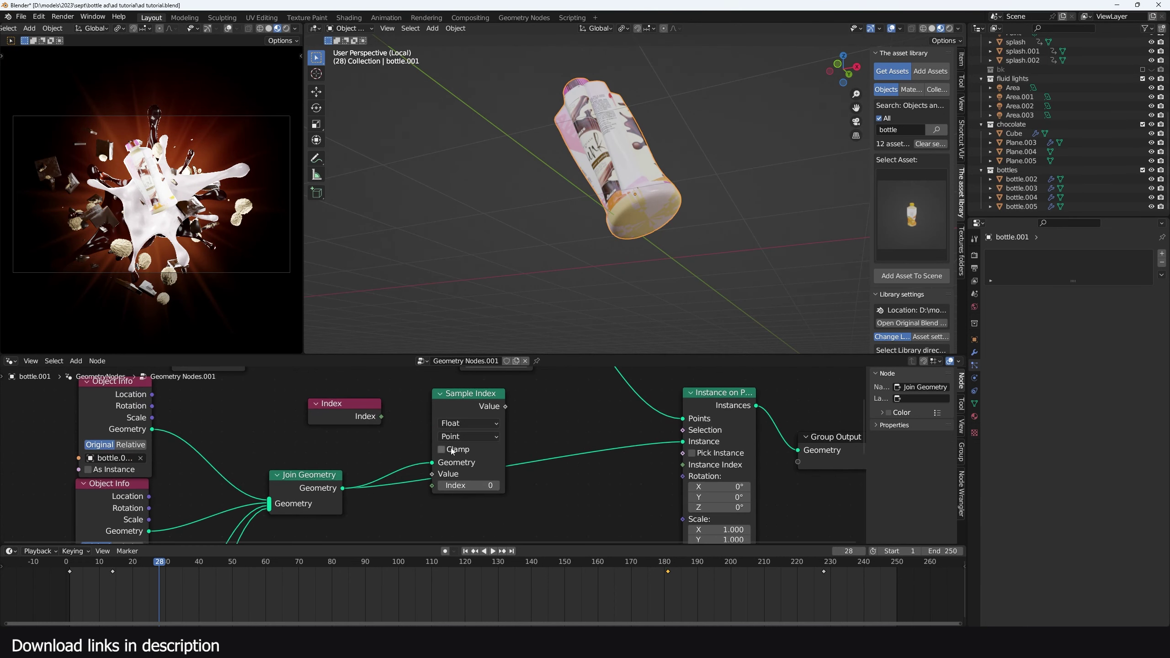
{"action": "left_click", "coordinate": [465, 413]}
{"action": "left_click", "coordinate": [468, 423]}
{"action": "left_click", "coordinate": [455, 446]}
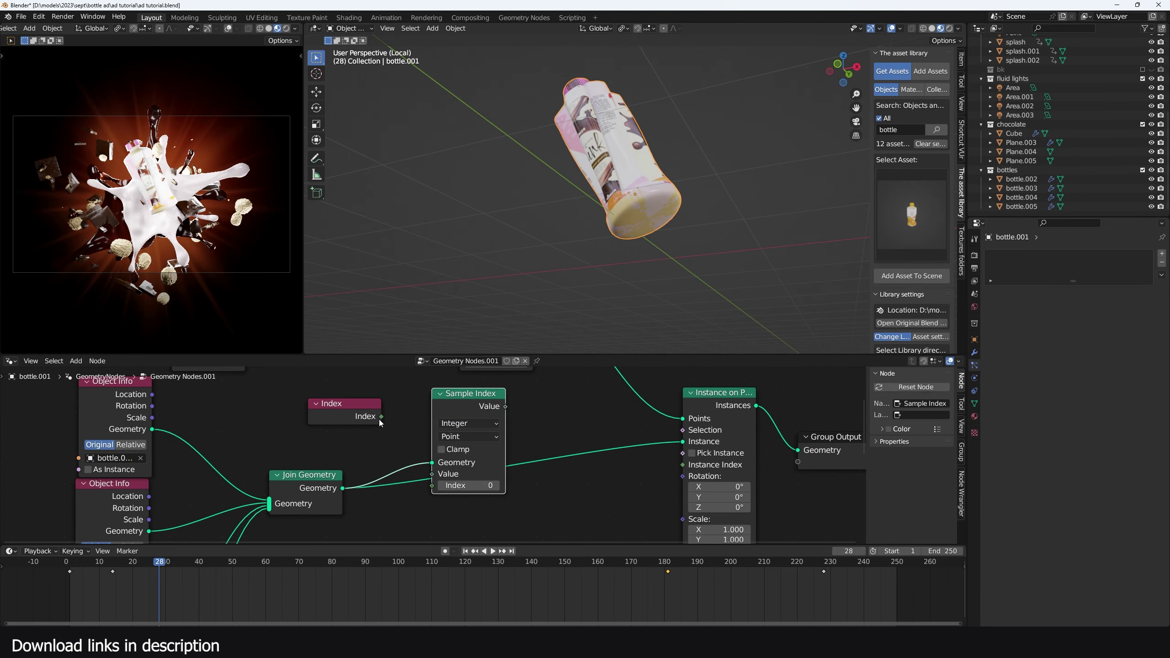
Wire Index into Sample Index's Value input and its Value output into Instance Index, with Pick Instance enabled
{"action": "left_click_drag", "start_coordinate": [382, 416], "coordinate": [432, 474]}
{"action": "mouse_move", "coordinate": [475, 393]}
{"action": "left_mouse_down"}
{"action": "mouse_move", "coordinate": [487, 426]}
{"action": "mouse_move", "coordinate": [486, 409]}
{"action": "left_mouse_up"}
{"action": "scroll", "coordinate": [486, 409], "scroll_direction": "down", "scroll_amount": 2}
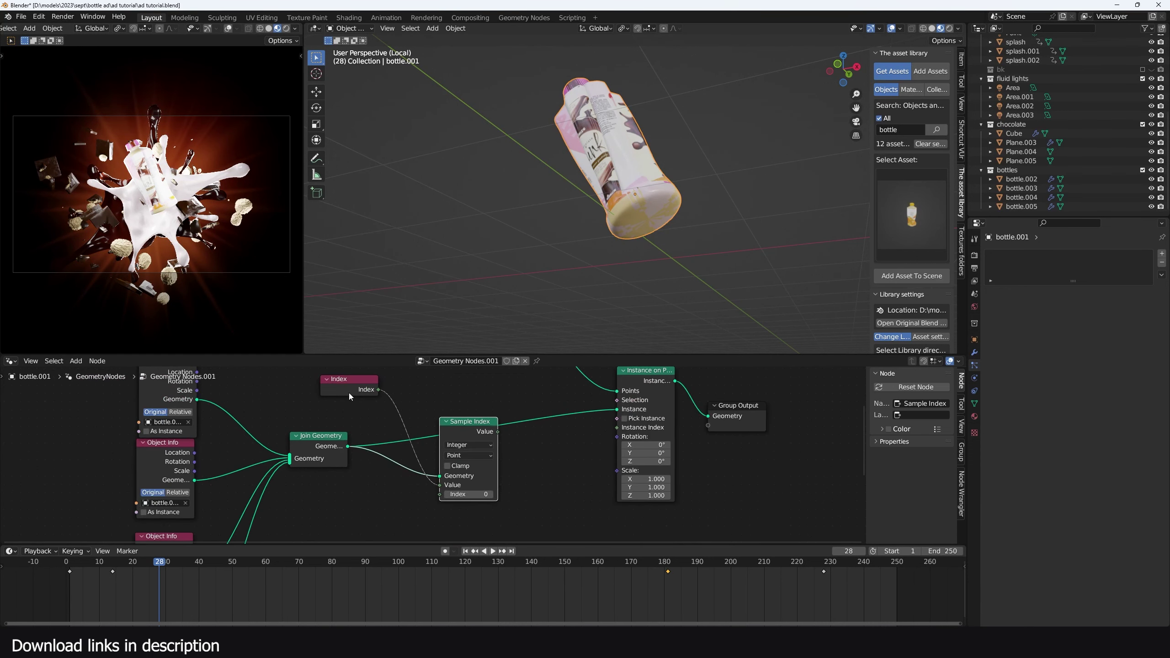
{"action": "left_click_drag", "start_coordinate": [354, 385], "coordinate": [402, 492]}
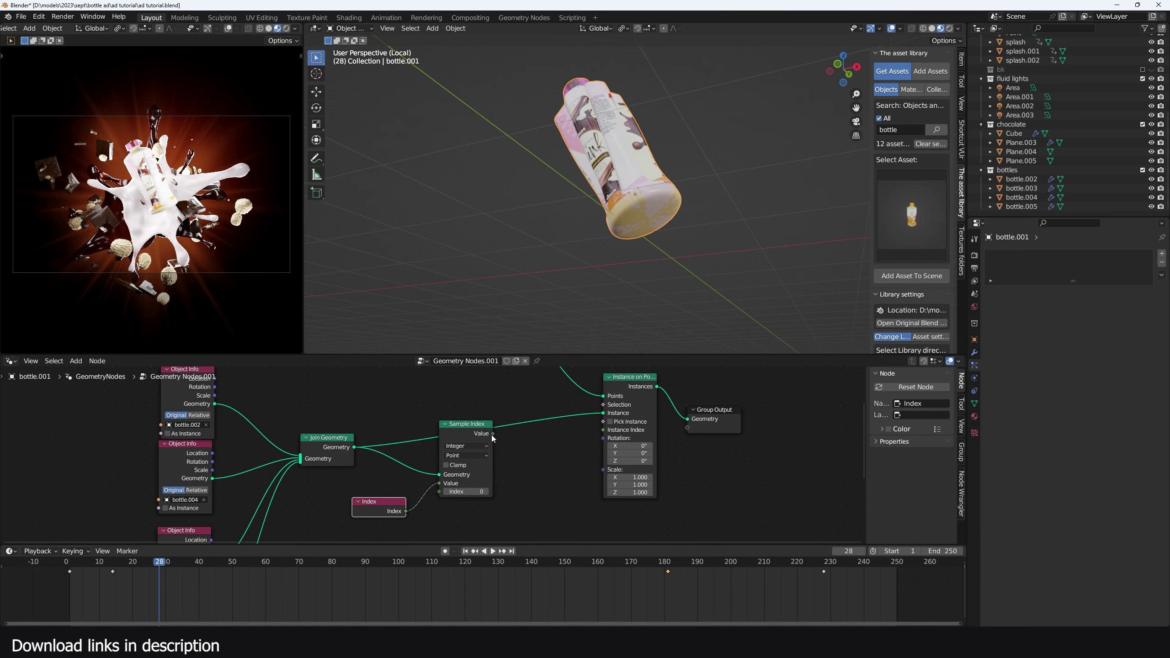
{"action": "left_click_drag", "start_coordinate": [492, 434], "coordinate": [616, 430]}
{"action": "left_click", "coordinate": [610, 421]}
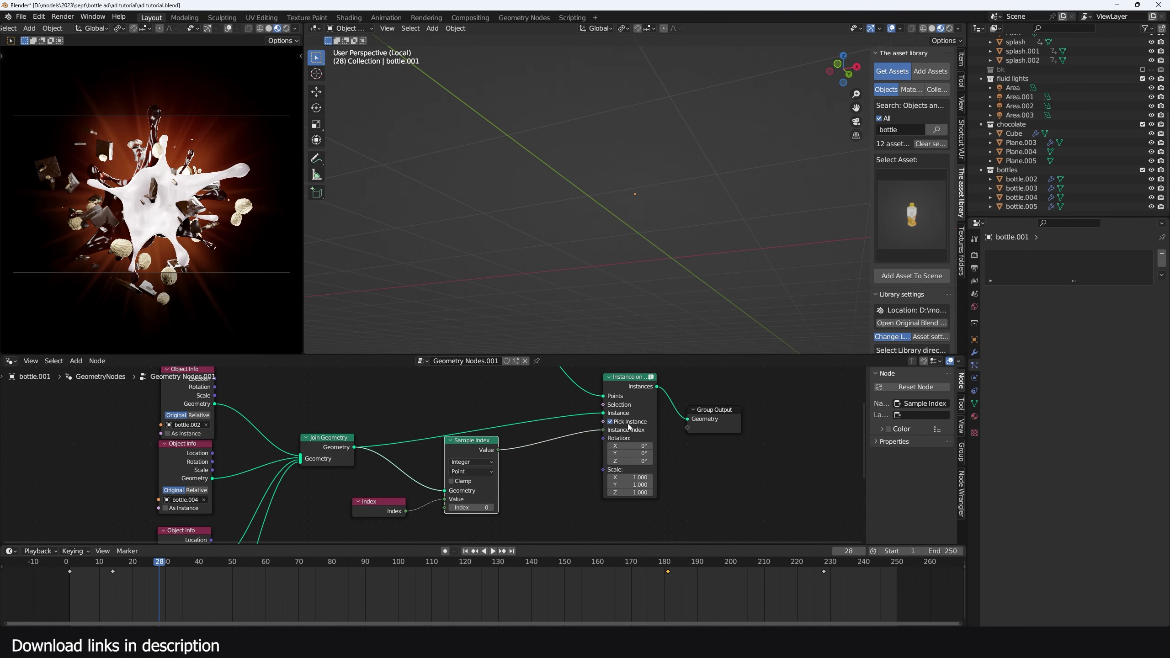
Set the Sample Index node's domain to Instance
{"action": "scroll", "coordinate": [711, 467], "scroll_direction": "down", "scroll_amount": 2}
{"action": "middle_click_drag", "start_coordinate": [590, 443], "coordinate": [616, 475]}
{"action": "scroll", "coordinate": [613, 464], "scroll_direction": "up", "scroll_amount": 1}
{"action": "scroll", "coordinate": [627, 466], "scroll_direction": "up", "scroll_amount": 1}
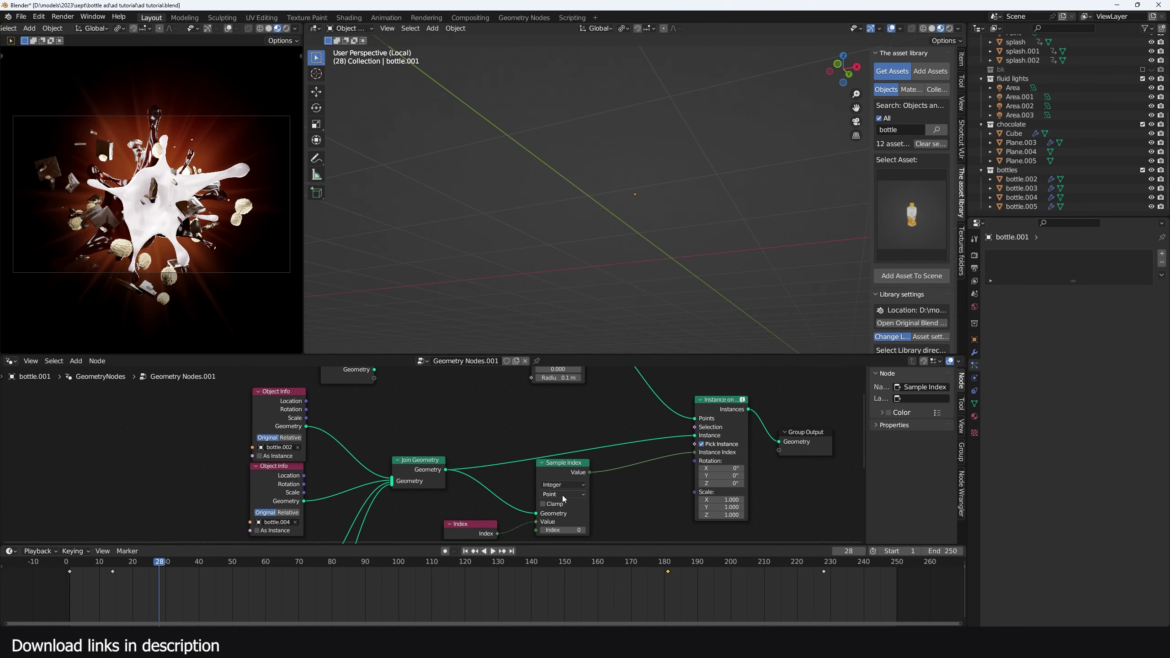
{"action": "left_click", "coordinate": [565, 494]}
{"action": "left_click", "coordinate": [562, 548]}
{"action": "scroll", "coordinate": [350, 460], "scroll_direction": "up", "scroll_amount": 2}
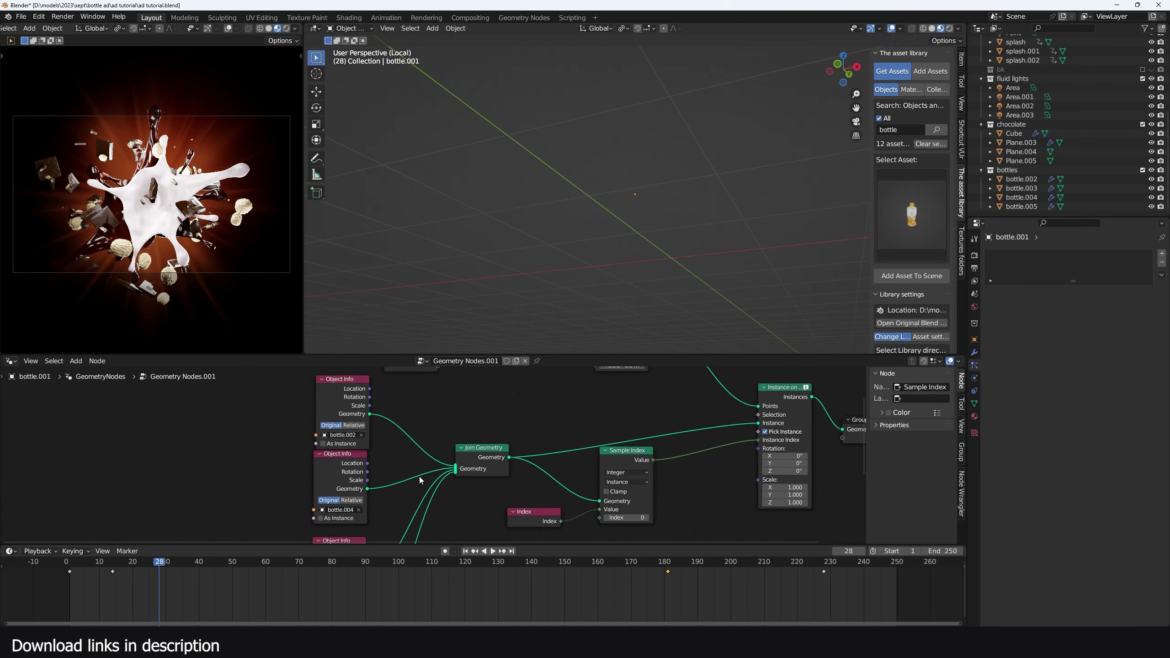
Enable As Instance on the bottle.002, bottle.004 and bottle.003 Object Info nodes
{"action": "left_click", "coordinate": [294, 441]}
{"action": "middle_click_drag", "start_coordinate": [306, 509], "coordinate": [327, 458]}
{"action": "left_click", "coordinate": [311, 484]}
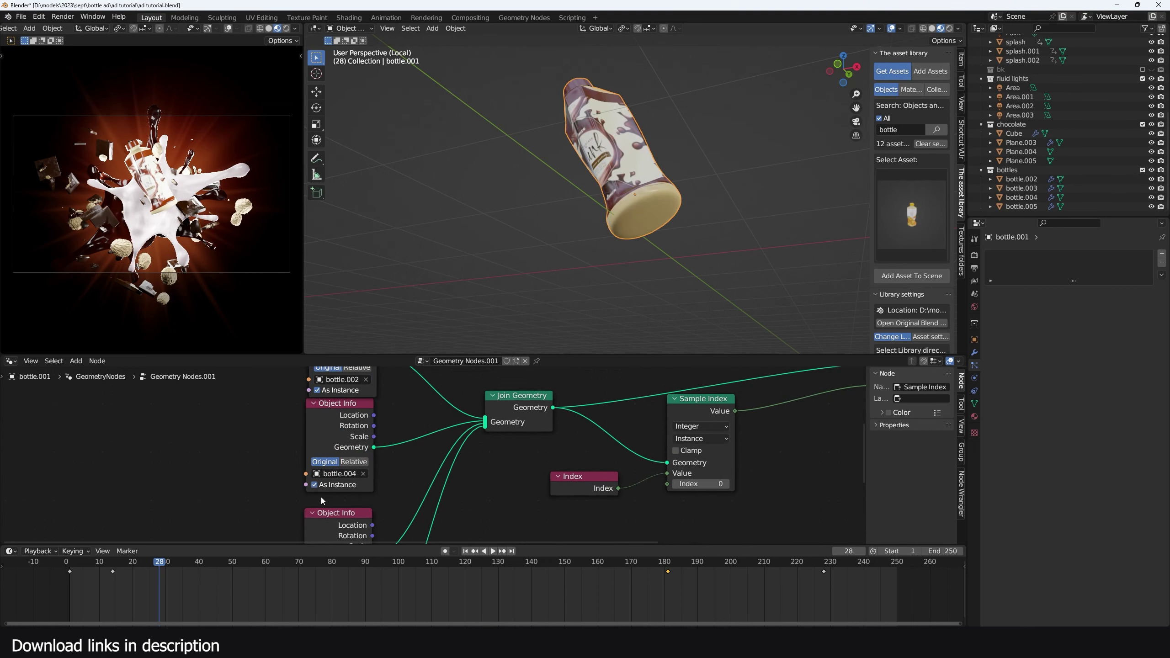
{"action": "middle_click_drag", "start_coordinate": [316, 529], "coordinate": [359, 441]}
{"action": "left_click", "coordinate": [356, 490]}
{"action": "middle_click_drag", "start_coordinate": [377, 522], "coordinate": [383, 430]}
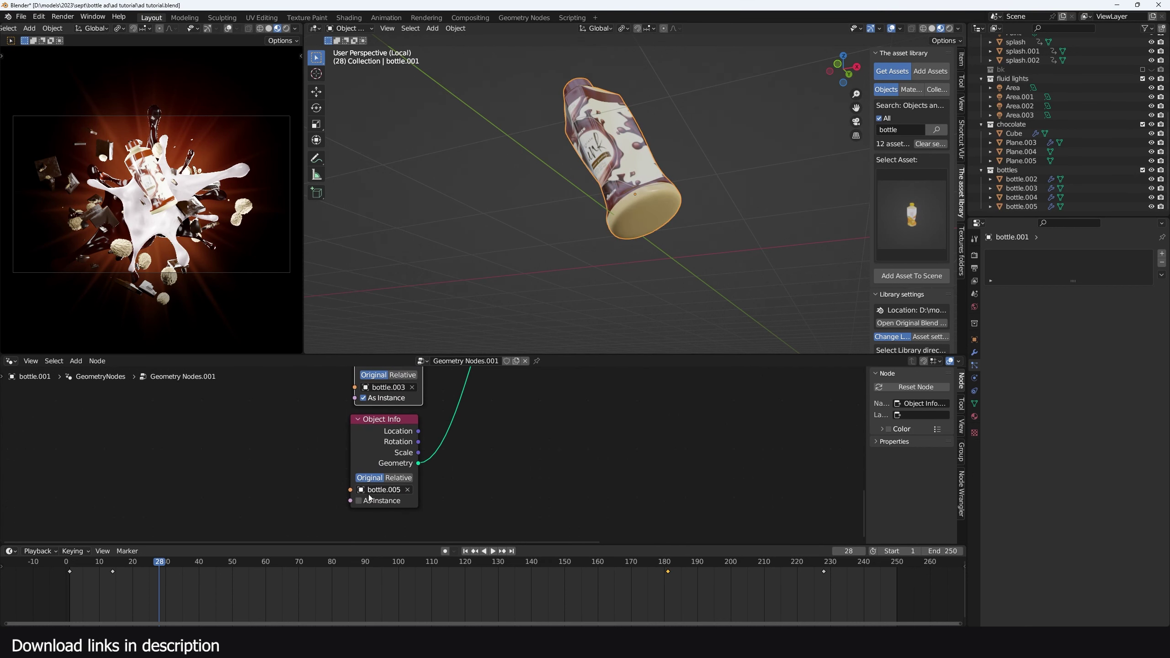
Set the Sample Index node's Index value to 5
{"action": "scroll", "coordinate": [612, 464], "scroll_direction": "down", "scroll_amount": 3}
{"action": "middle_click_drag", "start_coordinate": [561, 461], "coordinate": [391, 403]}
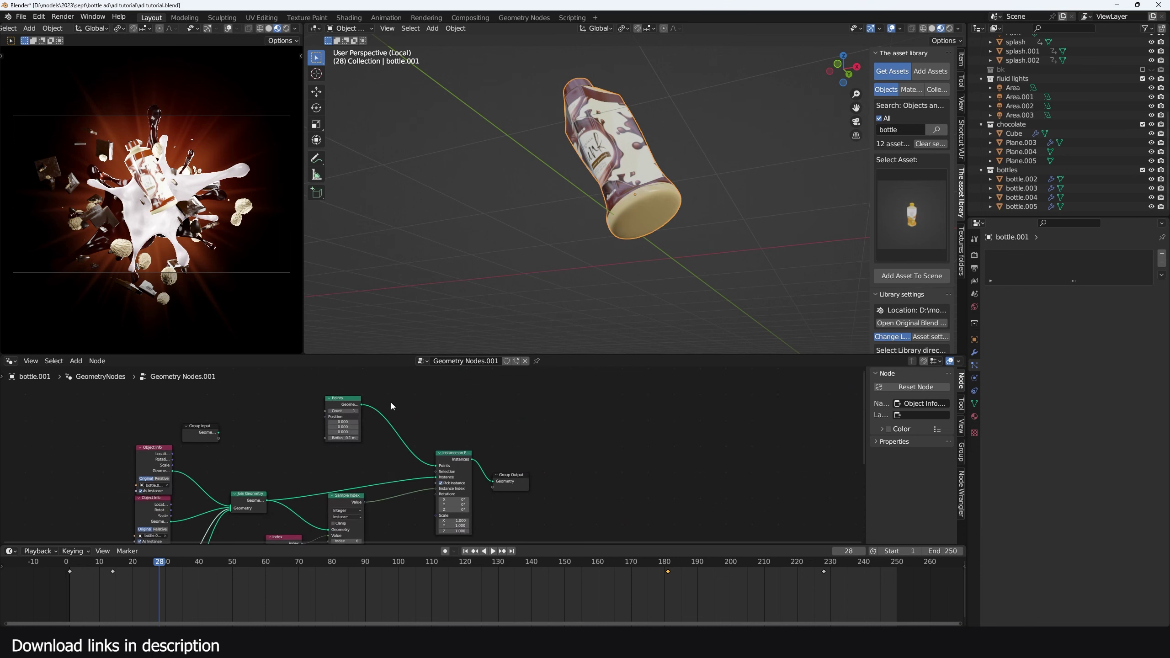
{"action": "middle_click_drag", "start_coordinate": [396, 487], "coordinate": [445, 386]}
{"action": "scroll", "coordinate": [376, 445], "scroll_direction": "up", "scroll_amount": 2}
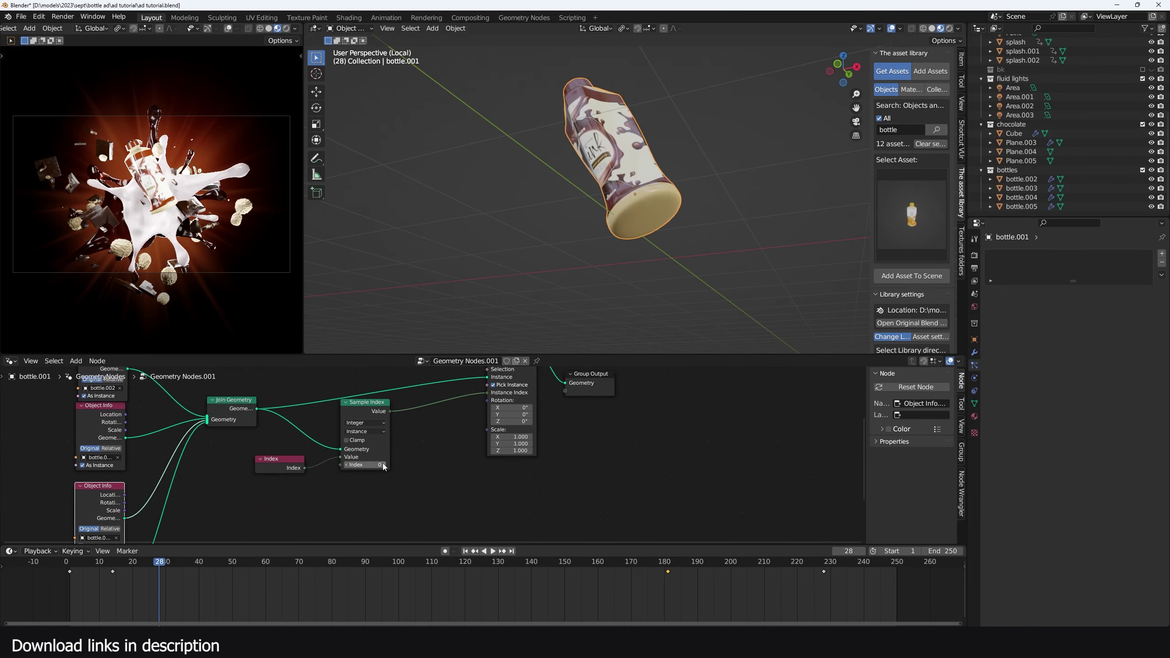
{"action": "left_click", "coordinate": [384, 465]}
{"action": "left_click_drag", "start_coordinate": [375, 465], "coordinate": [406, 464]}
Keyframe Sample Index's Index around frame 37 so that it switches to 1
{"action": "left_click_drag", "start_coordinate": [116, 578], "coordinate": [73, 578]}
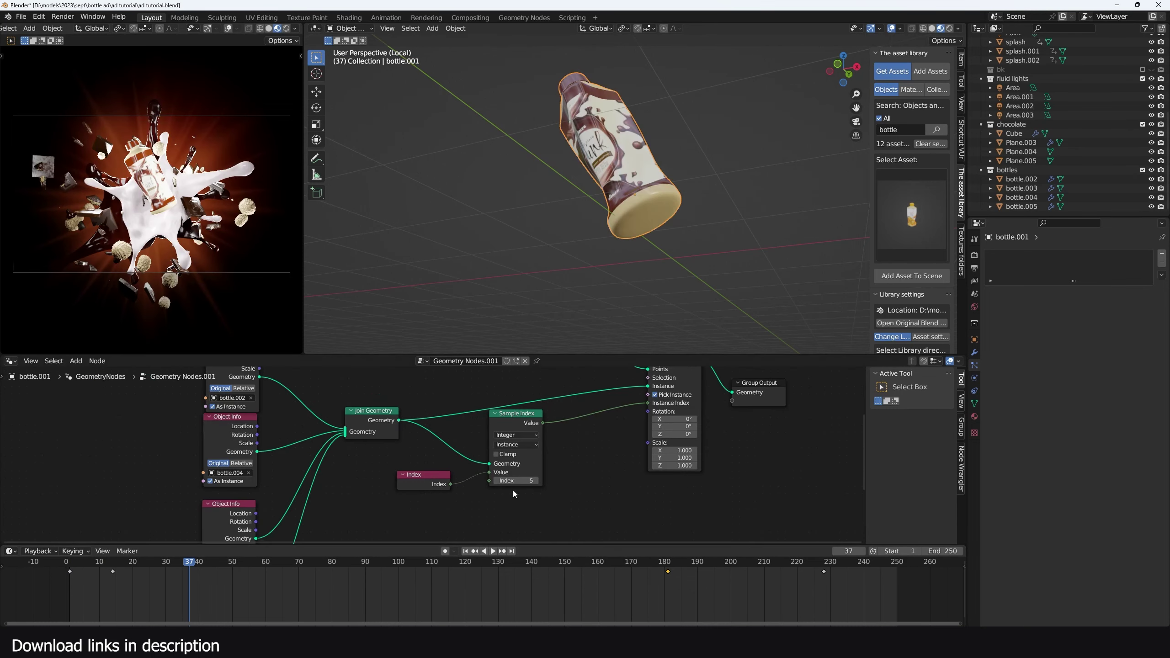
{"action": "key", "text": "i"}
{"action": "left_click", "coordinate": [506, 419]}
{"action": "scroll", "coordinate": [506, 419], "scroll_direction": "up", "scroll_amount": 1}
Keyframe the Index at frame 84, duplicate the selected Index keyframe farther along the timeline, and play the animation
{"action": "left_click_drag", "start_coordinate": [225, 574], "coordinate": [346, 568]}
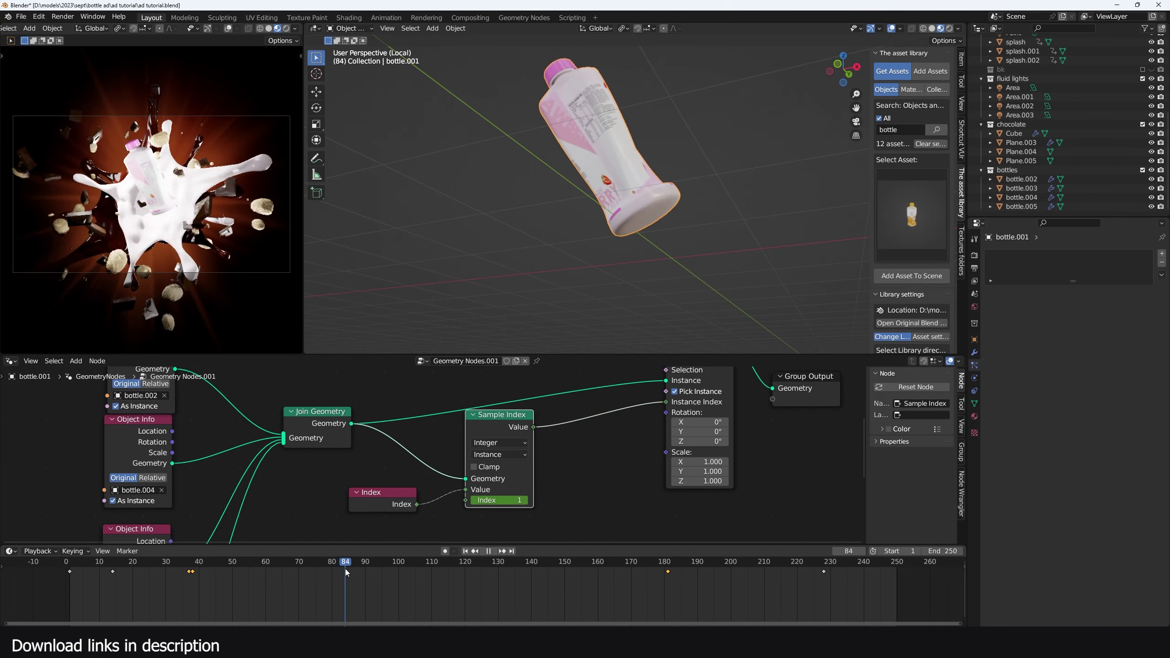
{"action": "key", "text": "i"}
{"action": "left_click", "coordinate": [222, 566]}
{"action": "key", "text": "shift+d"}
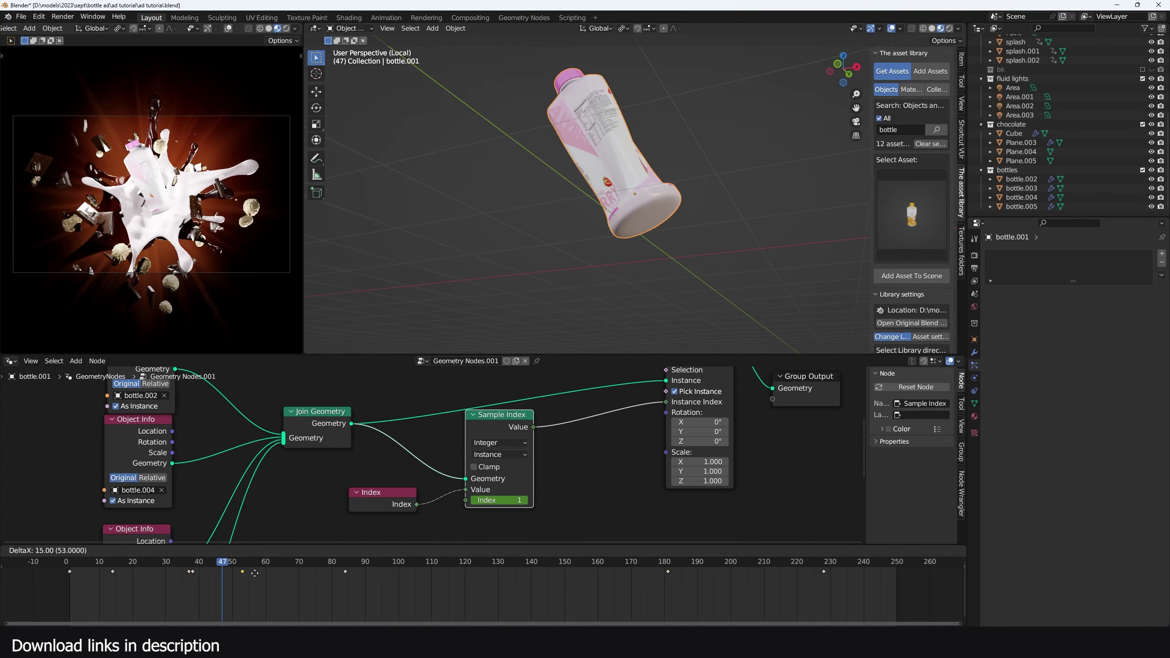
{"action": "left_click", "coordinate": [338, 573]}
{"action": "key", "text": "space"}
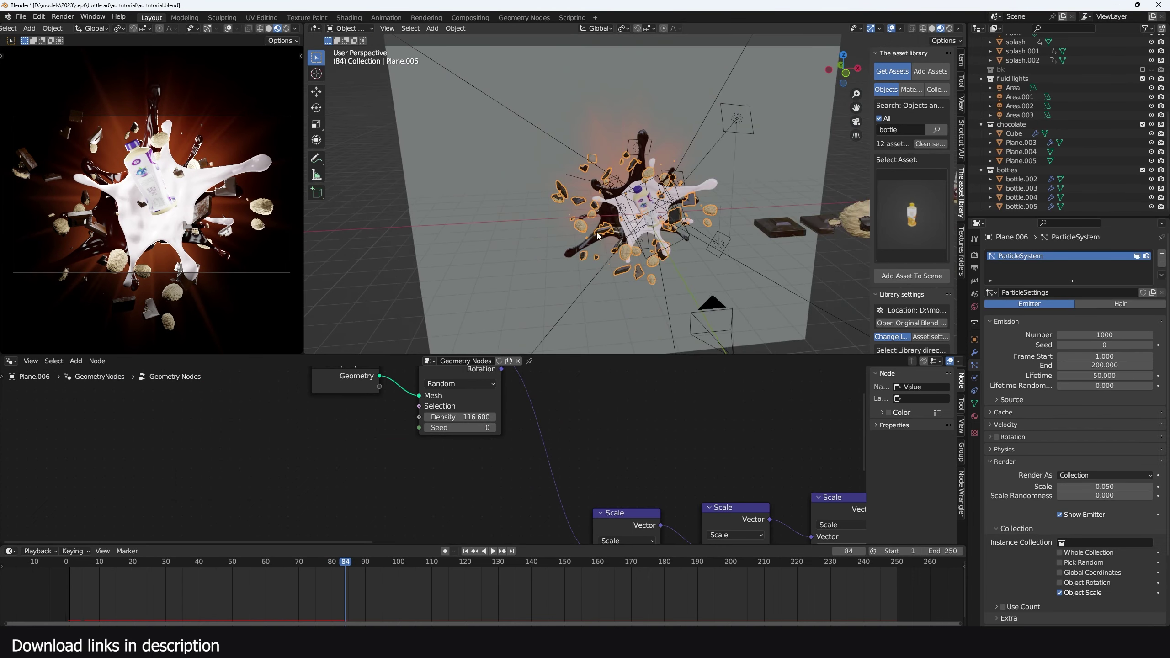
Go back to frame 46 and inspect the strawberry bottle variant up close among the chocolate pieces
{"action": "left_click_drag", "start_coordinate": [364, 571], "coordinate": [219, 579]}
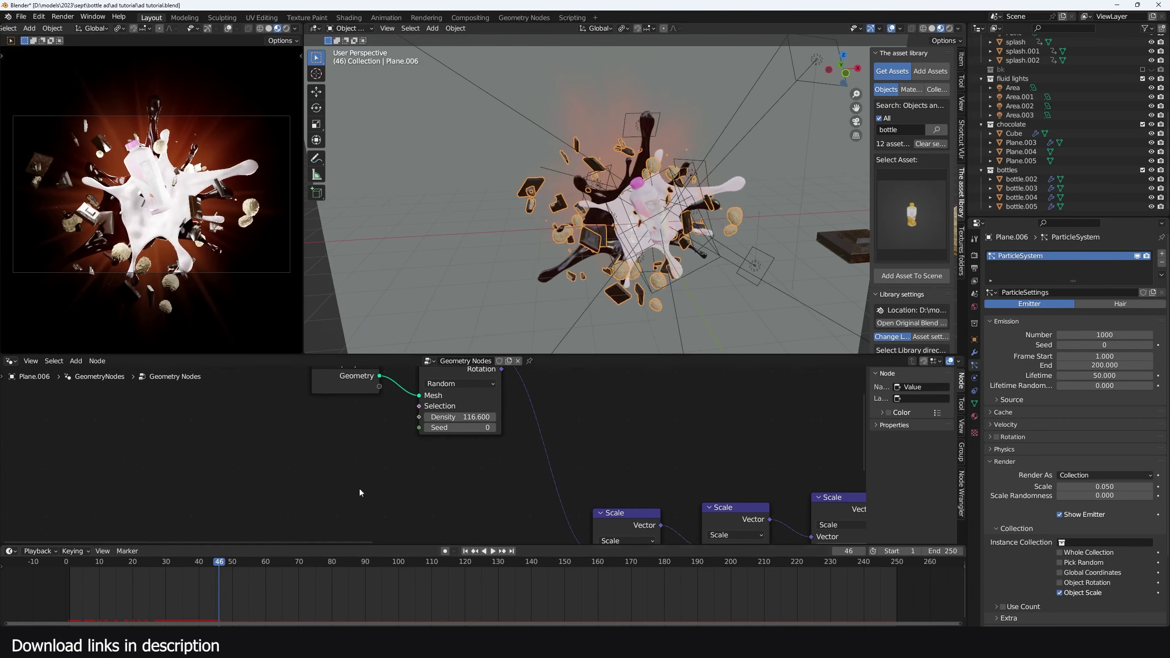
{"action": "scroll", "coordinate": [725, 255], "scroll_direction": "up", "scroll_amount": 12}
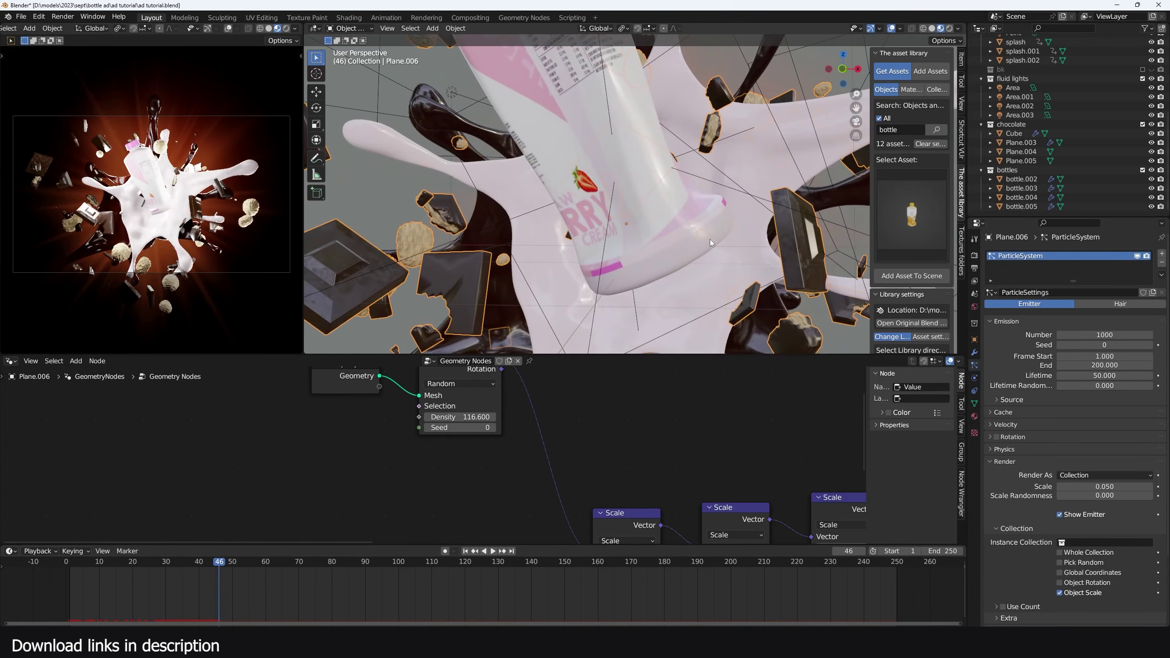
{"action": "scroll", "coordinate": [709, 239], "scroll_direction": "down", "scroll_amount": 10}
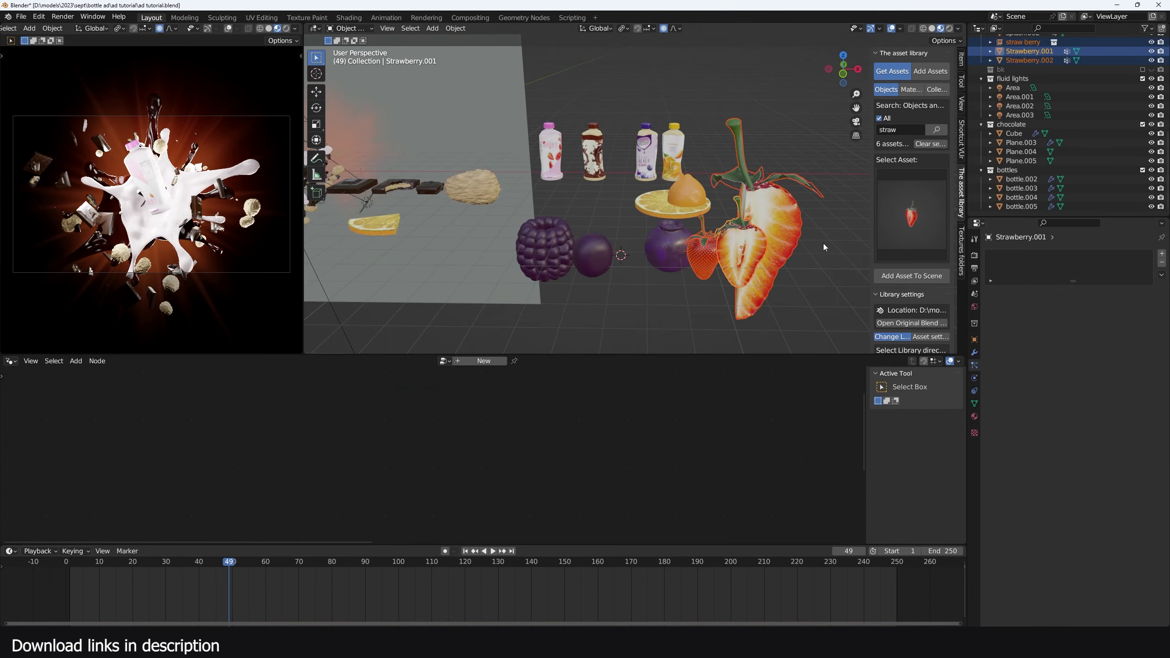
Move the orange and blueberry fruit objects into collections
{"action": "scroll", "coordinate": [1107, 162], "scroll_direction": "up", "scroll_amount": 4}
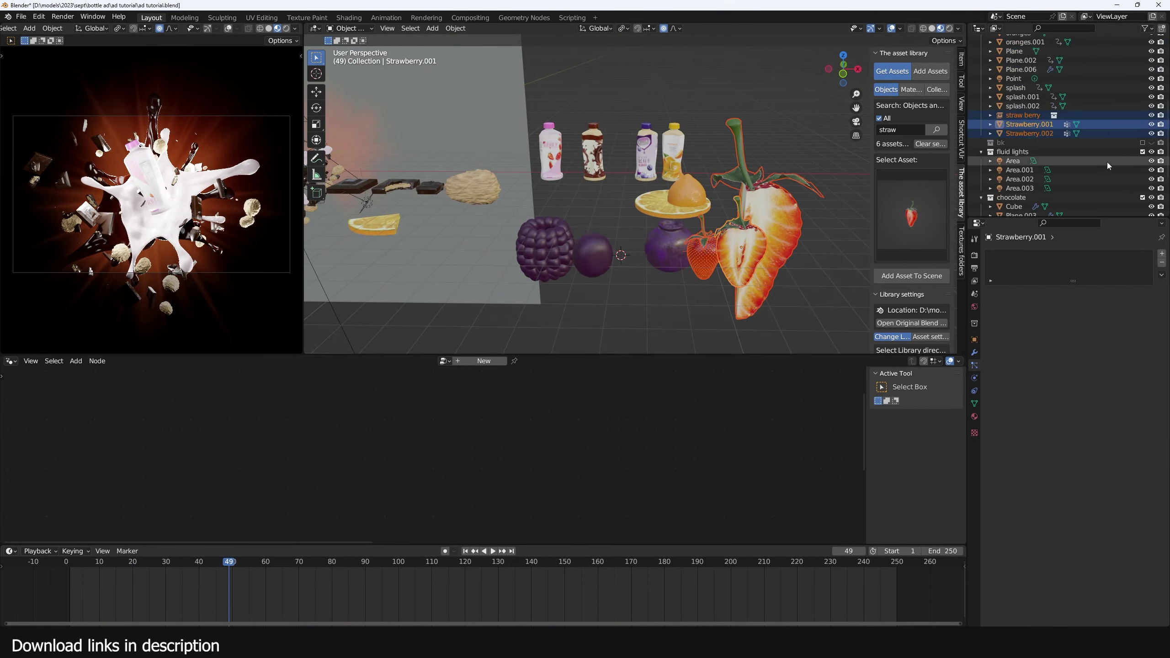
{"action": "left_click", "coordinate": [650, 205]}
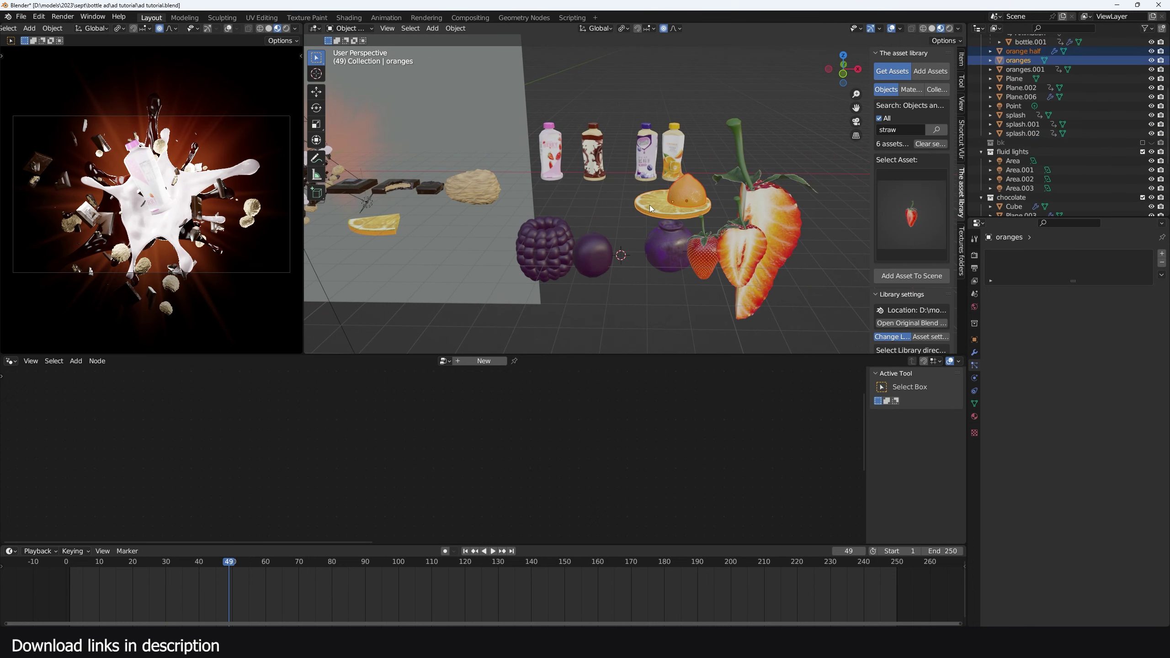
{"action": "key", "text": "KP_Decimal"}
{"action": "middle_click_drag", "start_coordinate": [649, 204], "coordinate": [539, 216]}
{"action": "left_click", "coordinate": [571, 88], "text": "shift"}
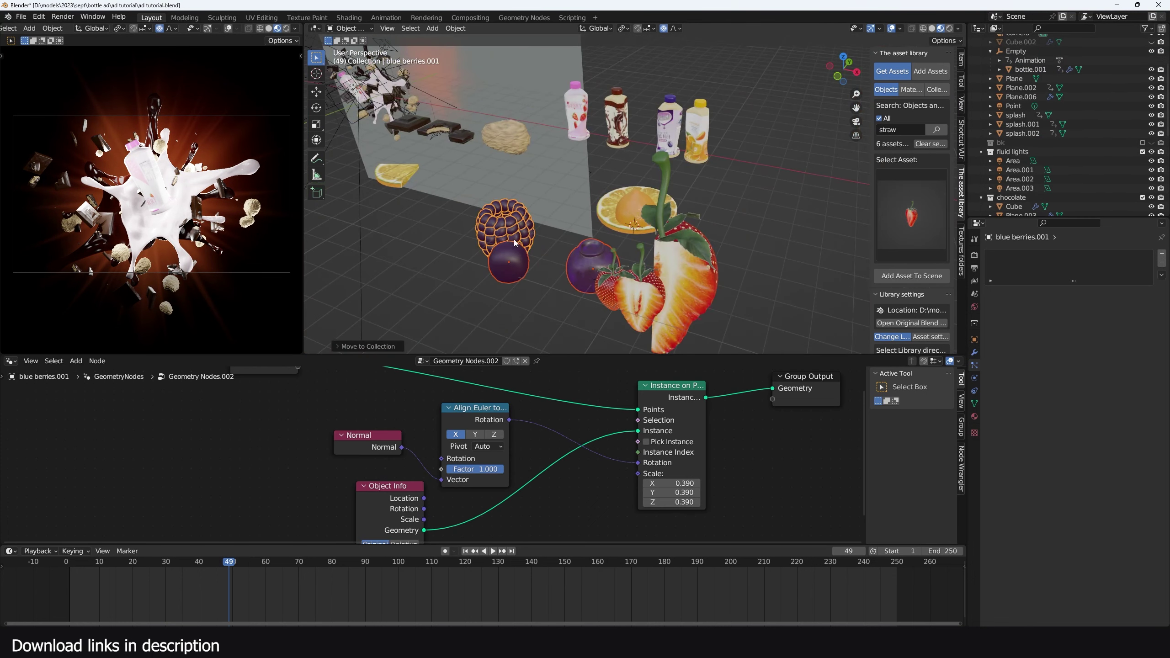
Select Plane.006 in the camera view and inspect the chocolate Collection Info node in its node tree
{"action": "left_click", "coordinate": [419, 209]}
{"action": "scroll", "coordinate": [419, 209], "scroll_direction": "down", "scroll_amount": 2}
{"action": "middle_click_drag", "start_coordinate": [418, 208], "coordinate": [509, 227], "text": "shift"}
{"action": "key", "text": "KP_0"}
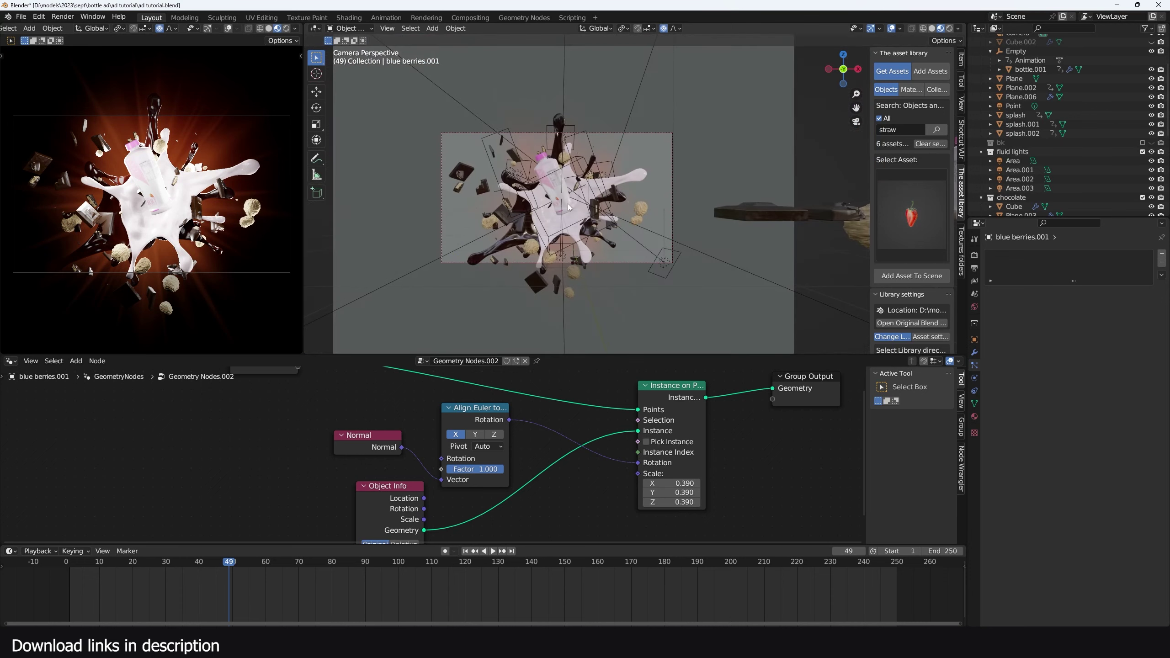
{"action": "left_click", "coordinate": [470, 176]}
{"action": "key", "text": "Home"}
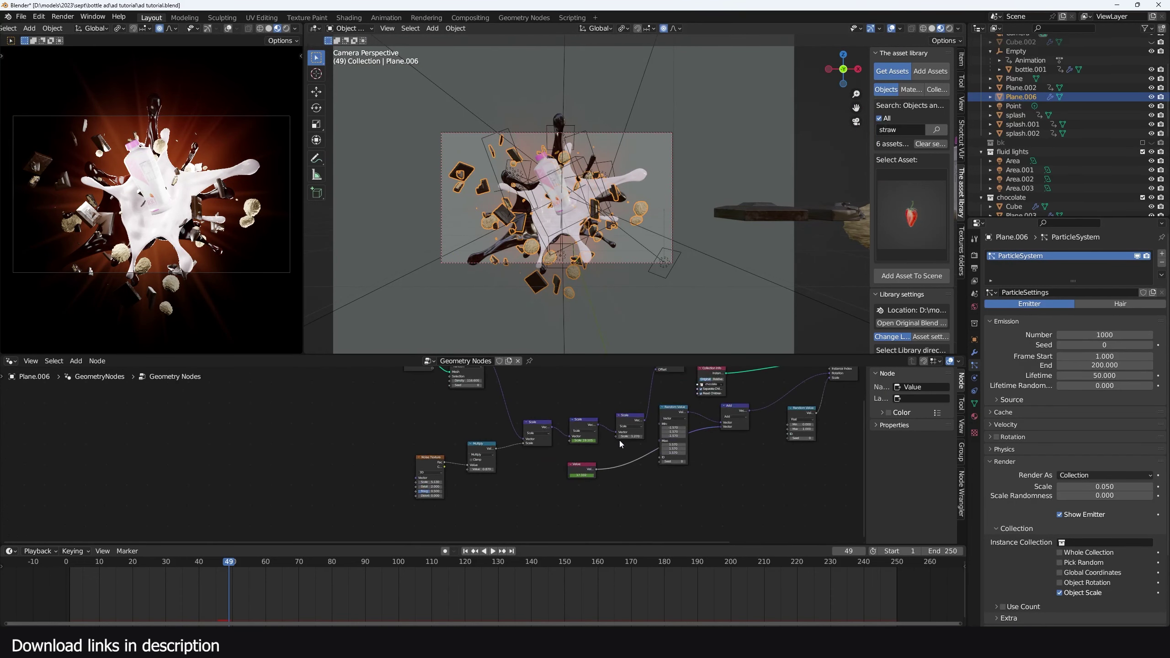
{"action": "scroll", "coordinate": [495, 485], "scroll_direction": "up", "scroll_amount": 6}
{"action": "middle_click_drag", "start_coordinate": [529, 429], "coordinate": [369, 531]}
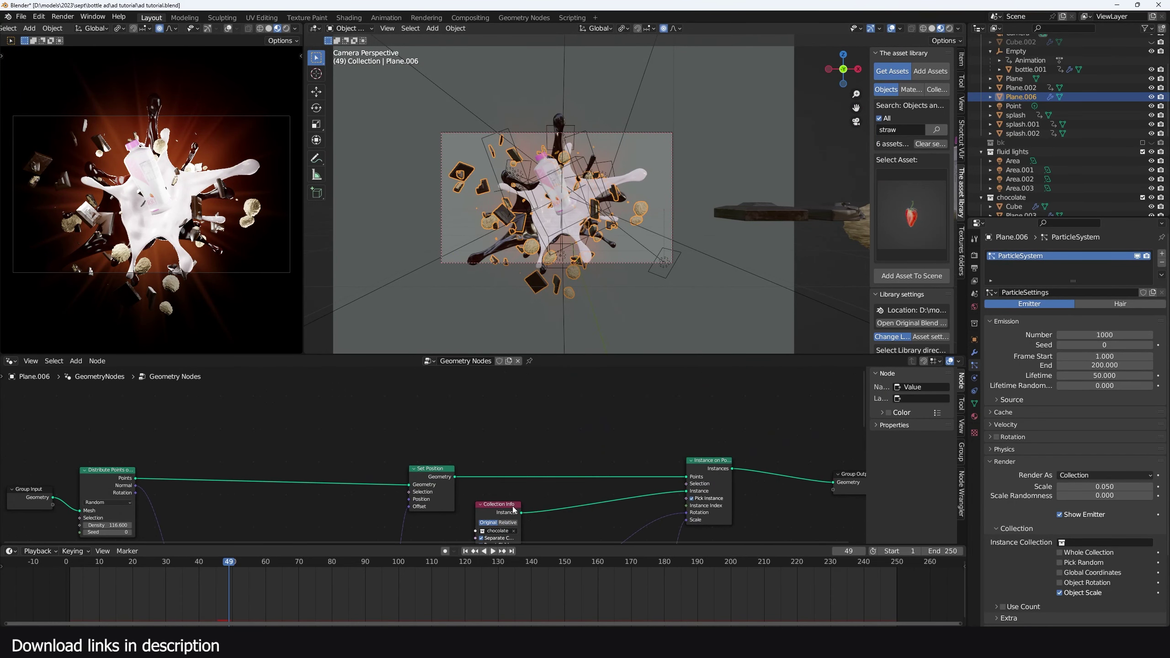
{"action": "left_click_drag", "start_coordinate": [515, 509], "coordinate": [429, 396]}
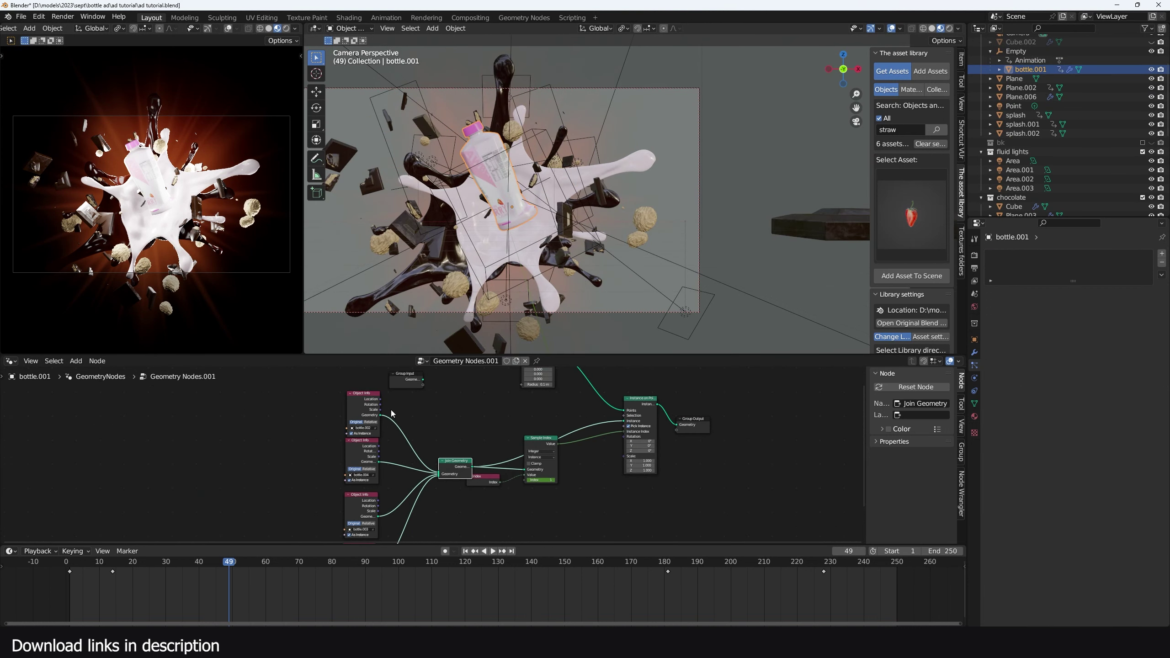
Move the Join Geometry node in bottle.001's node tree clear of the Index node
{"action": "middle_click_drag", "start_coordinate": [424, 445], "coordinate": [431, 409]}
{"action": "left_click_drag", "start_coordinate": [460, 433], "coordinate": [454, 409]}
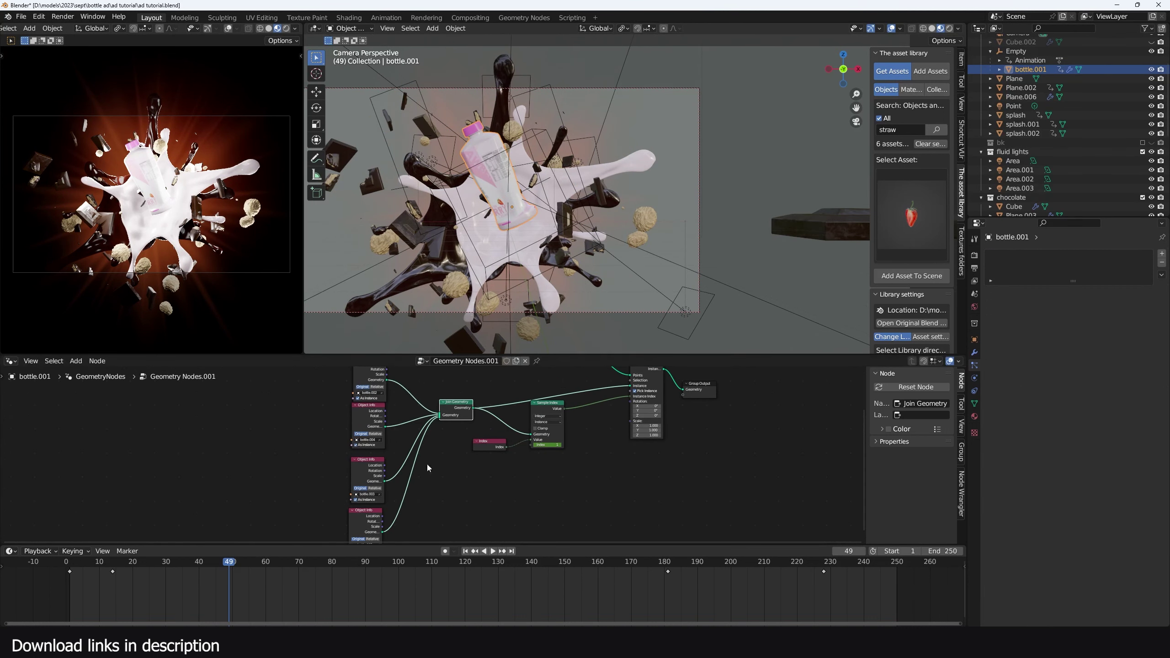
Select Plane.006 and add Collection Info nodes for the straw berries, oranges and grapes collections to its node tree
{"action": "left_click", "coordinate": [437, 130]}
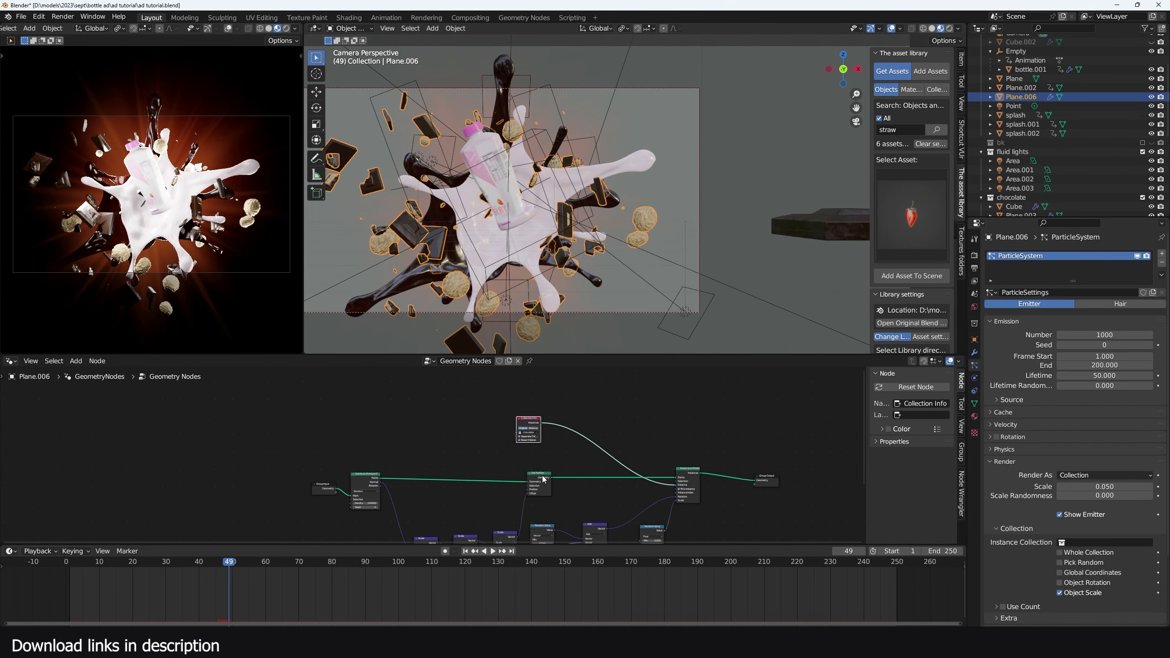
{"action": "scroll", "coordinate": [1019, 185], "scroll_direction": "down", "scroll_amount": 8}
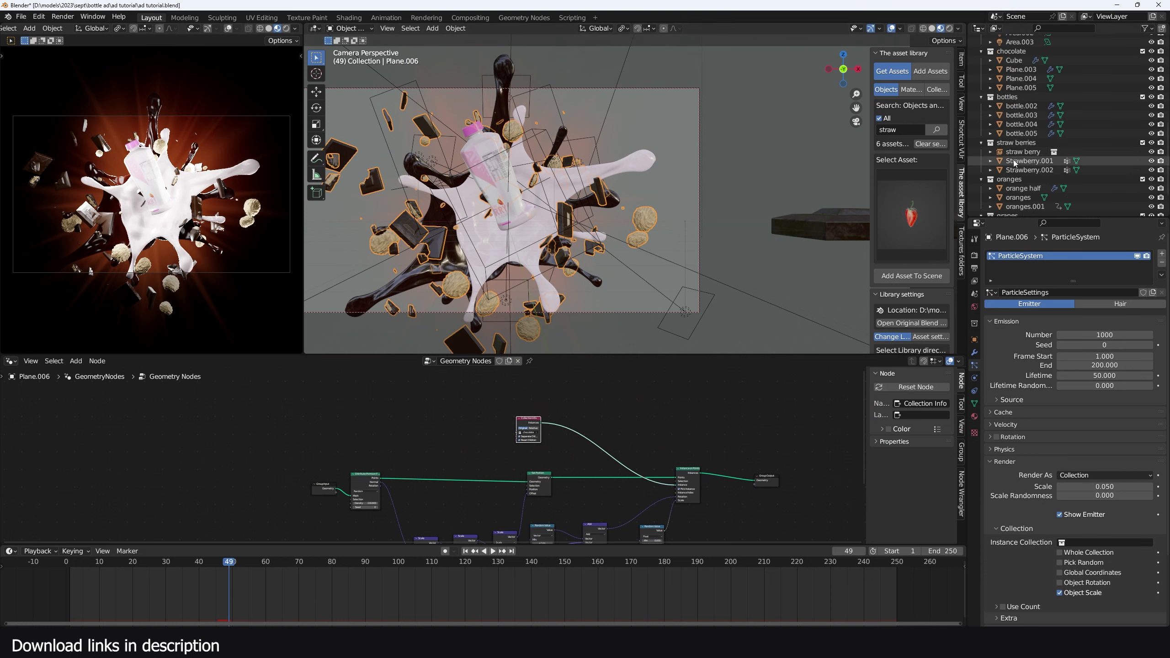
{"action": "left_click_drag", "start_coordinate": [1017, 143], "coordinate": [456, 413]}
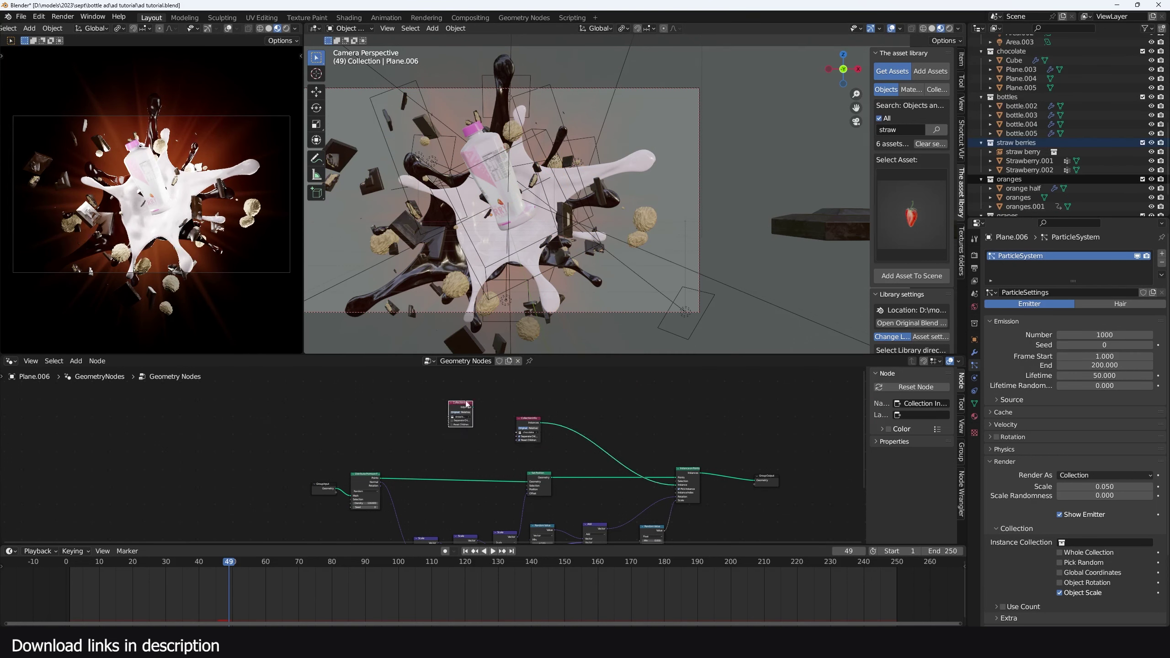
{"action": "scroll", "coordinate": [624, 399], "scroll_direction": "up", "scroll_amount": 1}
{"action": "scroll", "coordinate": [1016, 144], "scroll_direction": "down", "scroll_amount": 2}
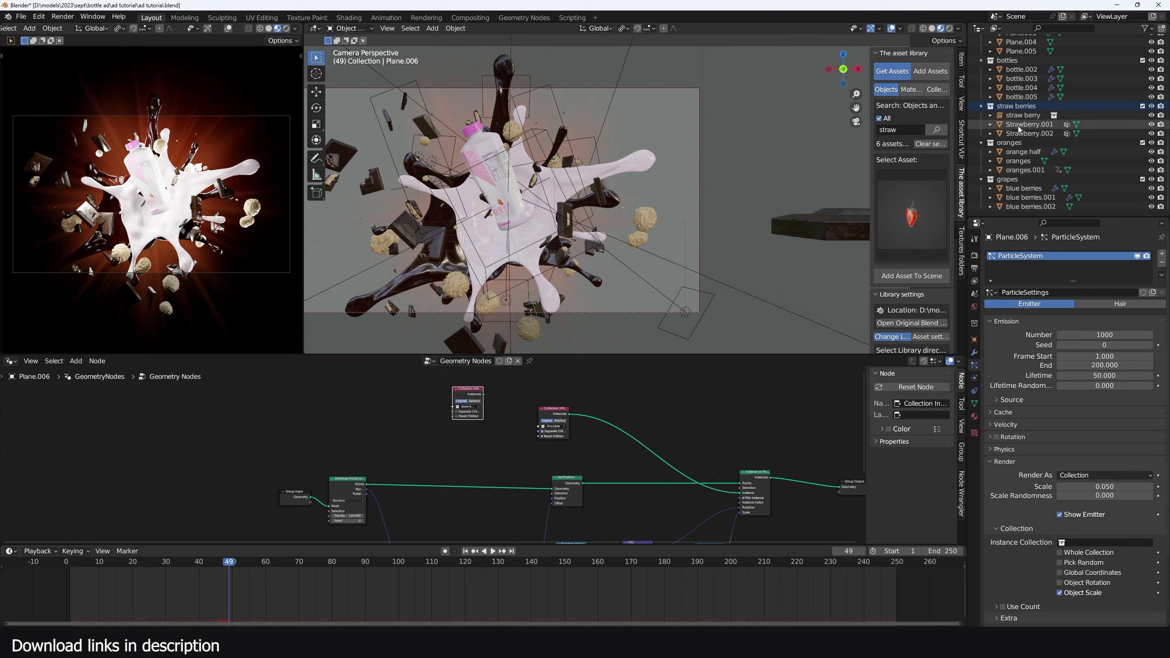
{"action": "left_click_drag", "start_coordinate": [1016, 144], "coordinate": [422, 405]}
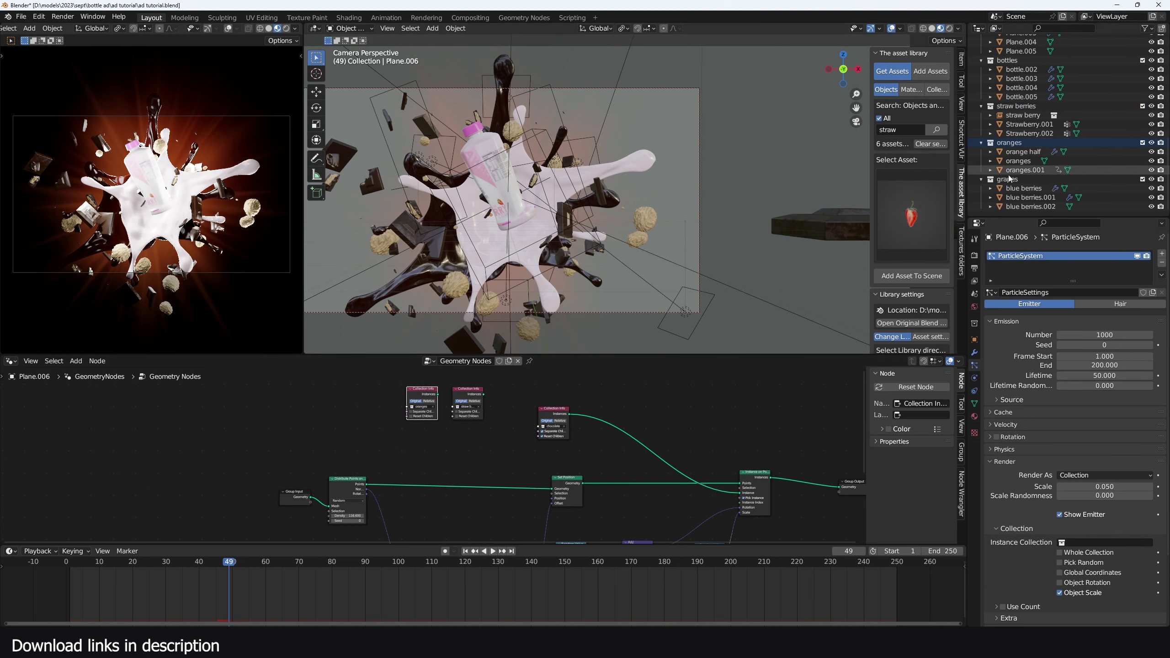
{"action": "left_click_drag", "start_coordinate": [1007, 179], "coordinate": [368, 391]}
Enable Separate Children and Reset Children on the straw berries, oranges and grapes Collection Info nodes
{"action": "middle_click_drag", "start_coordinate": [653, 410], "coordinate": [573, 447]}
{"action": "scroll", "coordinate": [571, 443], "scroll_direction": "up", "scroll_amount": 3}
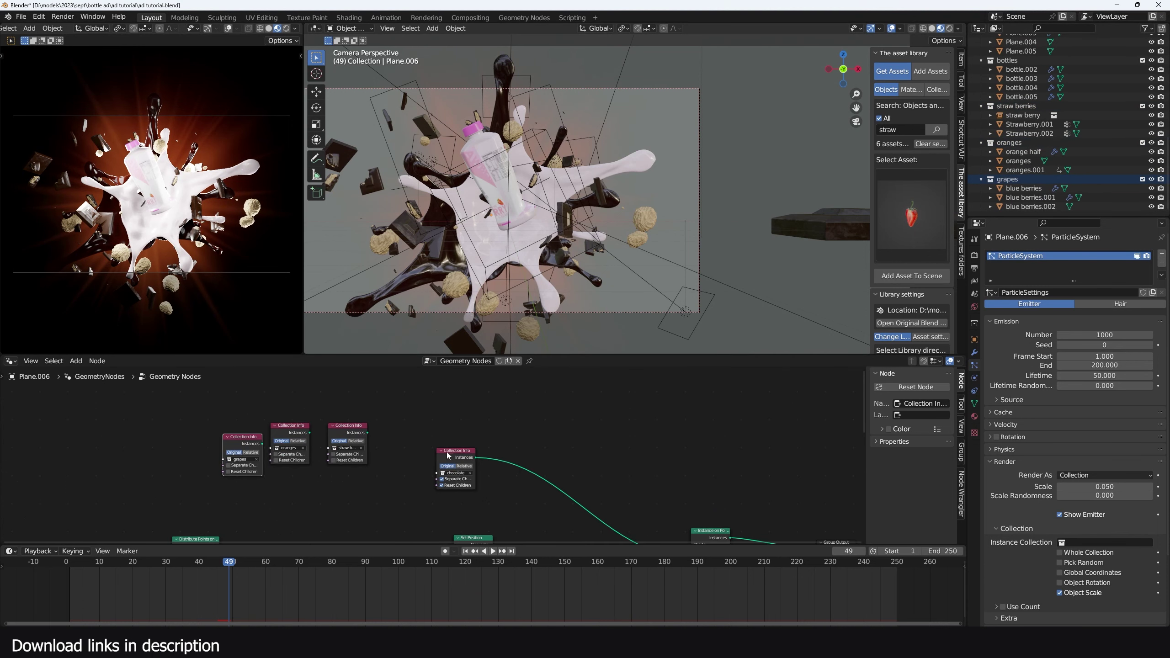
{"action": "left_click_drag", "start_coordinate": [407, 412], "coordinate": [199, 477]}
{"action": "left_click_drag", "start_coordinate": [341, 432], "coordinate": [438, 419]}
{"action": "scroll", "coordinate": [440, 421], "scroll_direction": "up", "scroll_amount": 3}
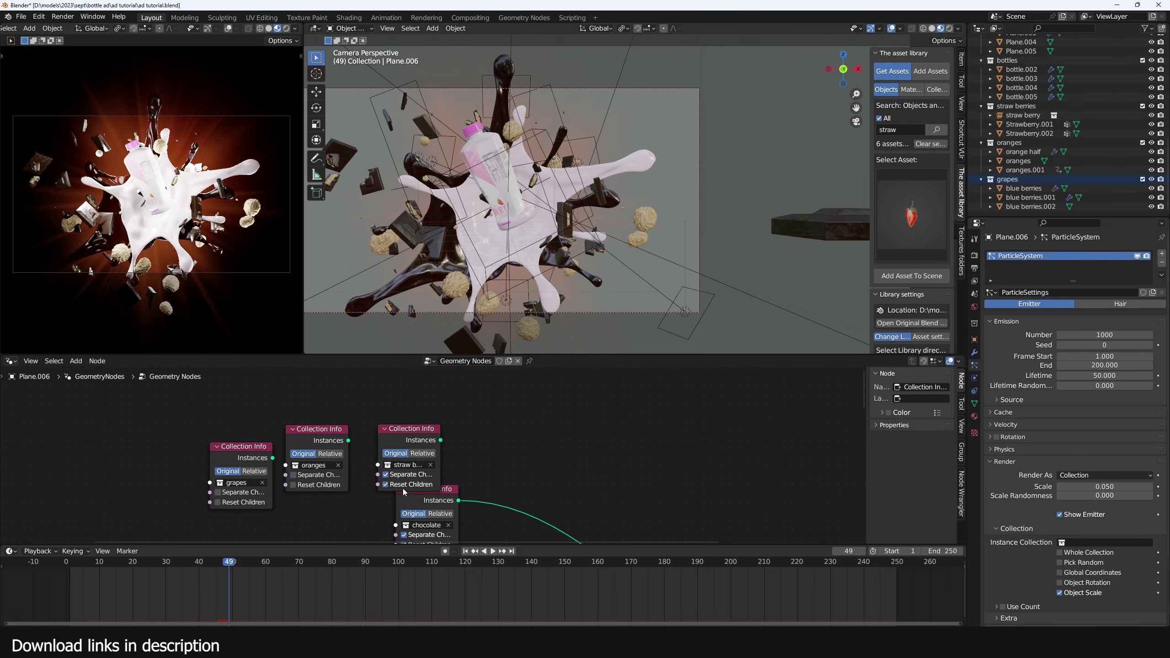
{"action": "left_click", "coordinate": [306, 475]}
{"action": "left_click", "coordinate": [293, 485]}
{"action": "left_click", "coordinate": [229, 492]}
{"action": "left_click", "coordinate": [233, 503]}
{"action": "scroll", "coordinate": [289, 411], "scroll_direction": "down", "scroll_amount": 4}
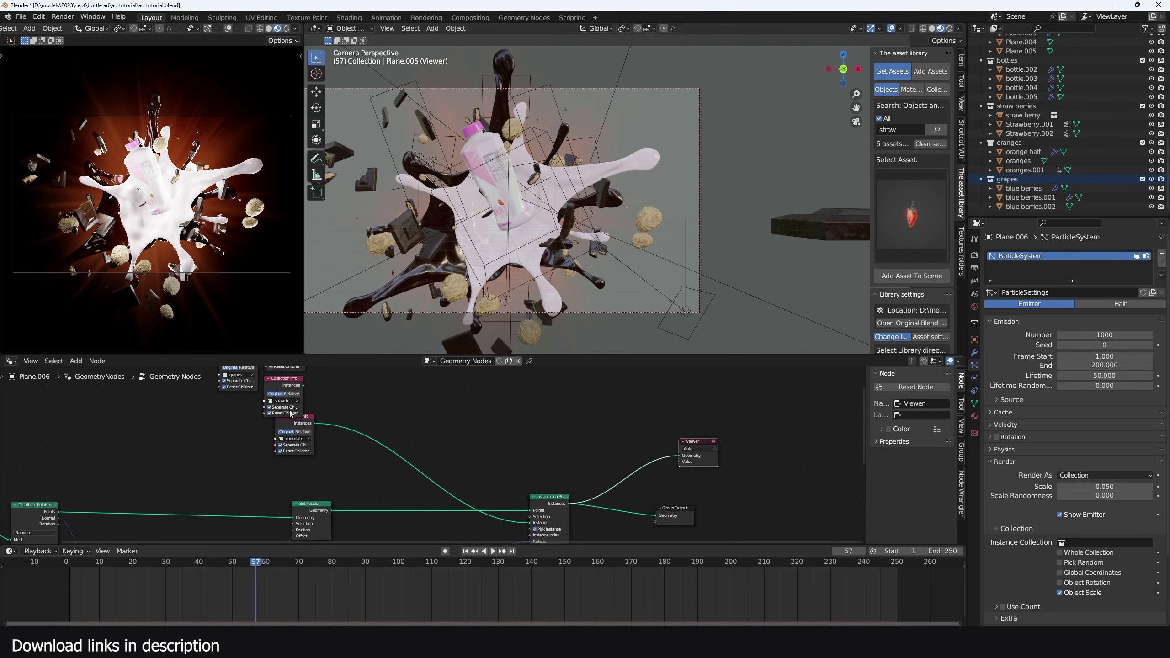
Combine the chocolate and straw berries Collection Info nodes through a new Join Geometry node feeding Instance on Points
{"action": "left_click_drag", "start_coordinate": [293, 425], "coordinate": [265, 452]}
{"action": "key", "text": "shift+a"}
{"action": "left_click", "coordinate": [361, 406]}
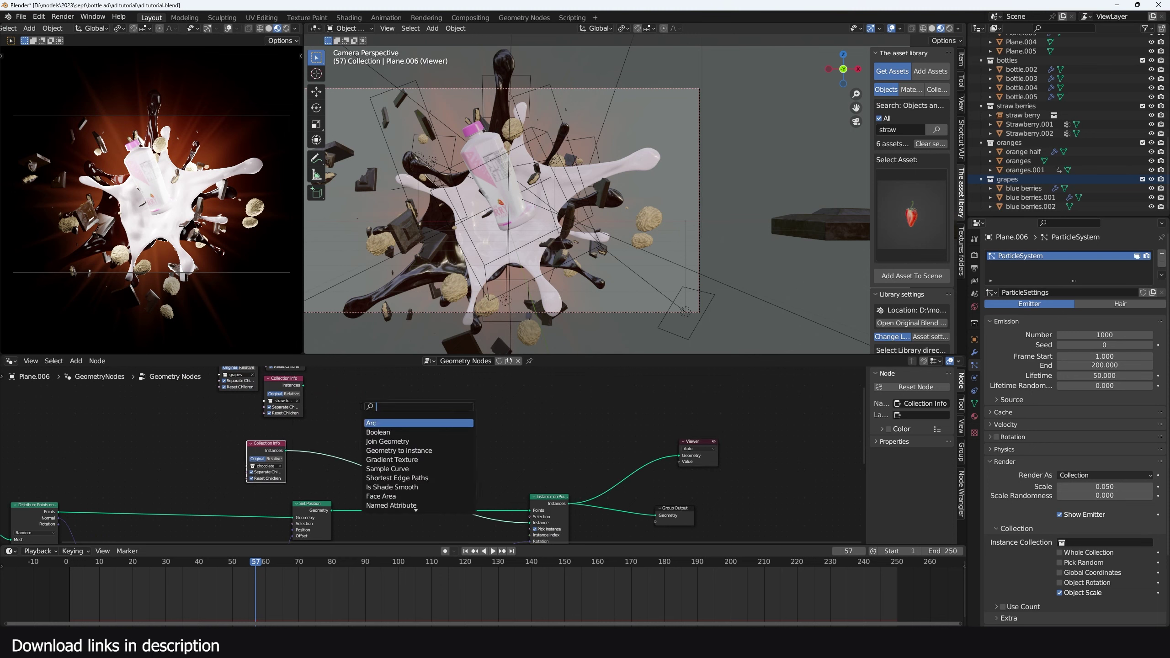
{"action": "type", "text": "jo"}
{"action": "left_click", "coordinate": [388, 432]}
{"action": "left_click", "coordinate": [330, 444]}
{"action": "scroll", "coordinate": [330, 445], "scroll_direction": "up", "scroll_amount": 3}
{"action": "middle_click_drag", "start_coordinate": [330, 444], "coordinate": [345, 455]}
{"action": "left_click_drag", "start_coordinate": [311, 385], "coordinate": [343, 480]}
{"action": "scroll", "coordinate": [441, 169], "scroll_direction": "up", "scroll_amount": 2}
{"action": "middle_click_drag", "start_coordinate": [441, 170], "coordinate": [514, 184], "text": "shift"}
{"action": "scroll", "coordinate": [504, 166], "scroll_direction": "down", "scroll_amount": 2}
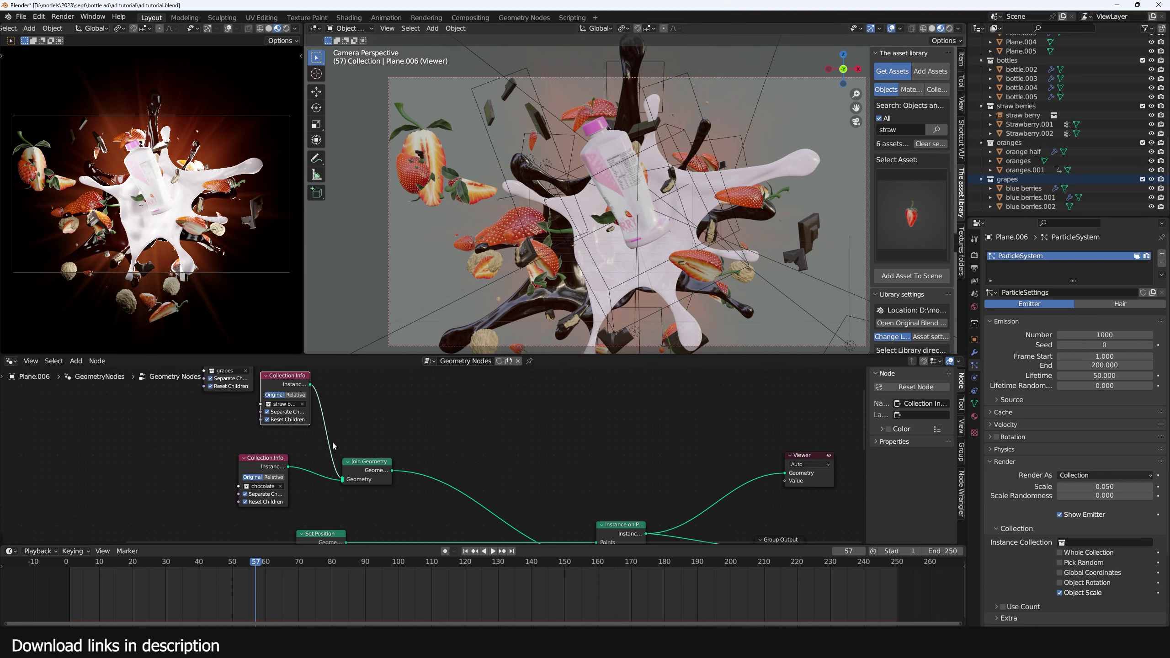
Try adding the oranges collection to the Join Geometry node, and delete that node after checking the mix
{"action": "middle_click_drag", "start_coordinate": [333, 446], "coordinate": [332, 444]}
{"action": "scroll", "coordinate": [324, 444], "scroll_direction": "down", "scroll_amount": 1}
{"action": "middle_click_drag", "start_coordinate": [280, 375], "coordinate": [281, 410]}
{"action": "scroll", "coordinate": [282, 410], "scroll_direction": "down", "scroll_amount": 1}
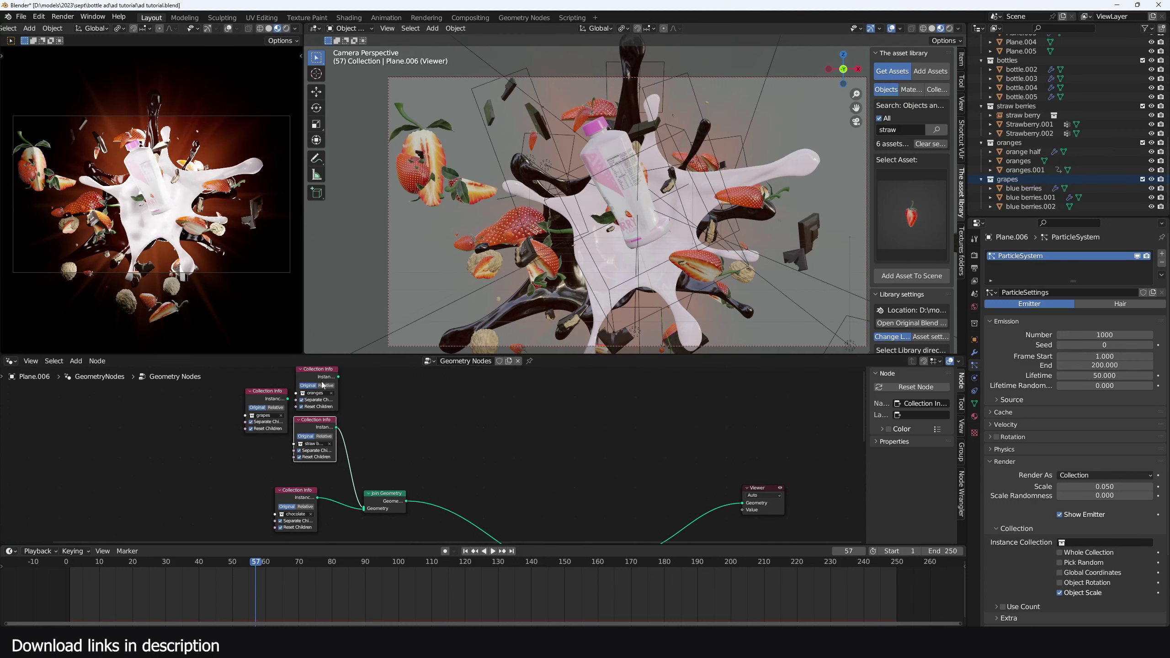
{"action": "left_click_drag", "start_coordinate": [361, 508], "coordinate": [364, 510]}
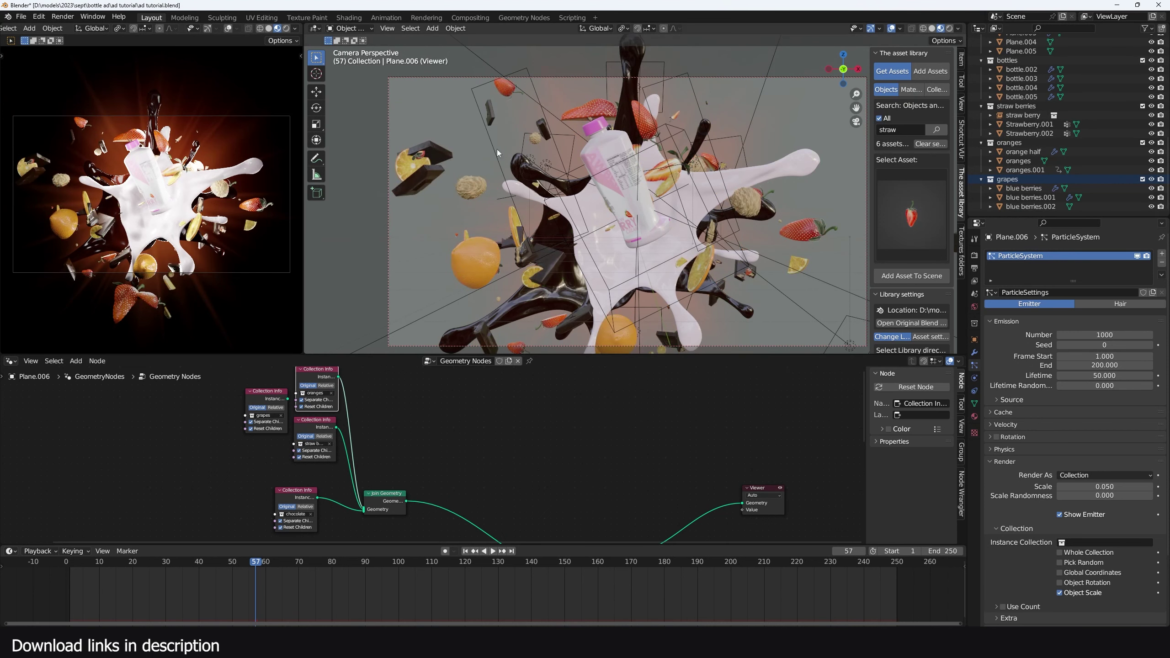
{"action": "scroll", "coordinate": [377, 509], "scroll_direction": "down", "scroll_amount": 1}
{"action": "left_click", "coordinate": [384, 509]}
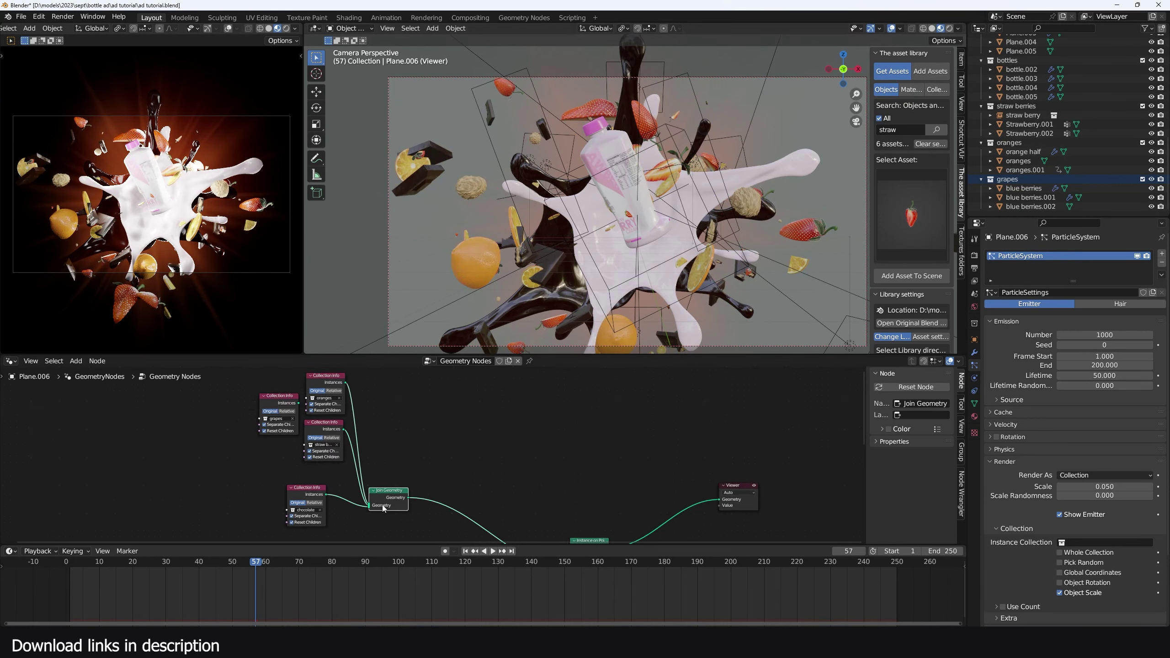
{"action": "key", "text": "x"}
Spread out the Collection Info nodes and add a geometry Switch node beside the chocolate one
{"action": "scroll", "coordinate": [395, 487], "scroll_direction": "up", "scroll_amount": 2}
{"action": "left_click_drag", "start_coordinate": [237, 408], "coordinate": [231, 423]}
{"action": "left_click_drag", "start_coordinate": [232, 423], "coordinate": [180, 471]}
{"action": "middle_click_drag", "start_coordinate": [382, 485], "coordinate": [355, 428]}
{"action": "key", "text": "shift+a"}
{"action": "type", "text": "s"}
{"action": "type", "text": "swi"}
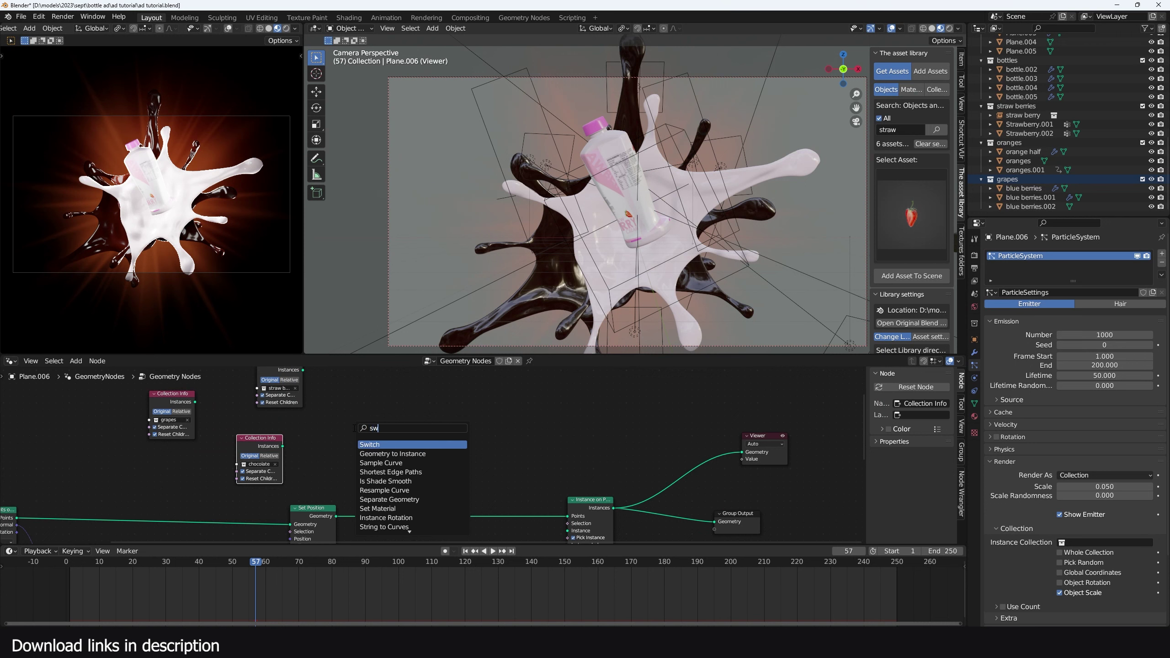
{"action": "left_click", "coordinate": [405, 447]}
{"action": "scroll", "coordinate": [425, 450], "scroll_direction": "up", "scroll_amount": 3}
{"action": "left_click", "coordinate": [387, 435]}
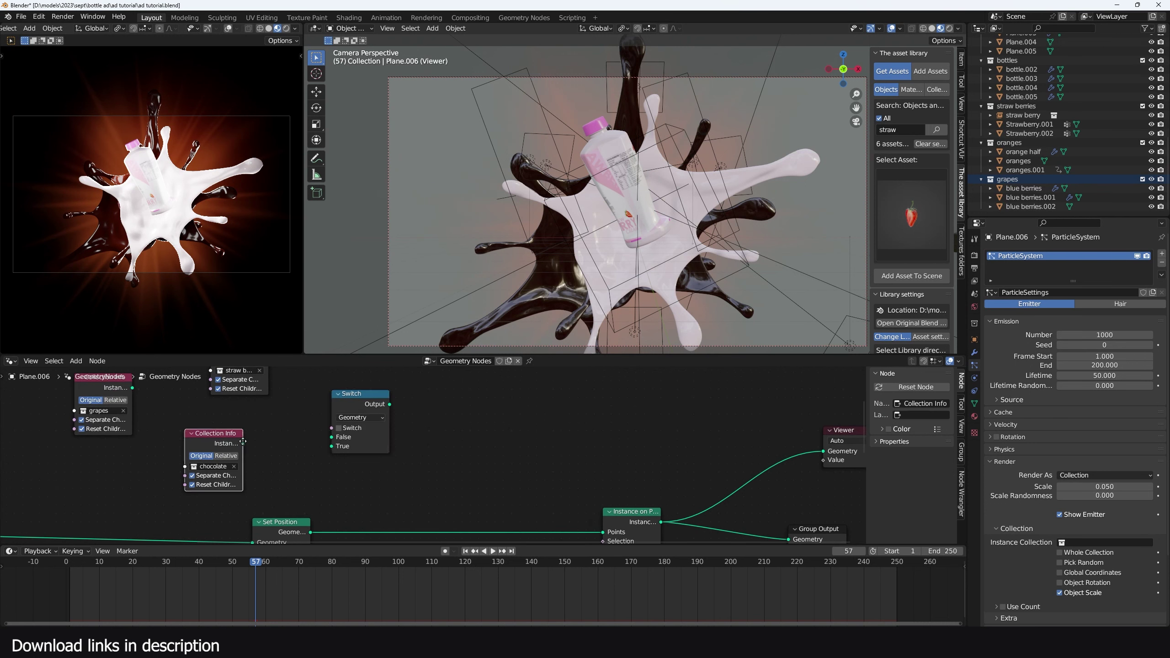
Connect the chocolate collection to the Switch's True input and the straw berries collection to its False input
{"action": "left_click_drag", "start_coordinate": [243, 441], "coordinate": [286, 450]}
{"action": "left_click_drag", "start_coordinate": [285, 453], "coordinate": [331, 446]}
{"action": "middle_click_drag", "start_coordinate": [294, 415], "coordinate": [308, 453]}
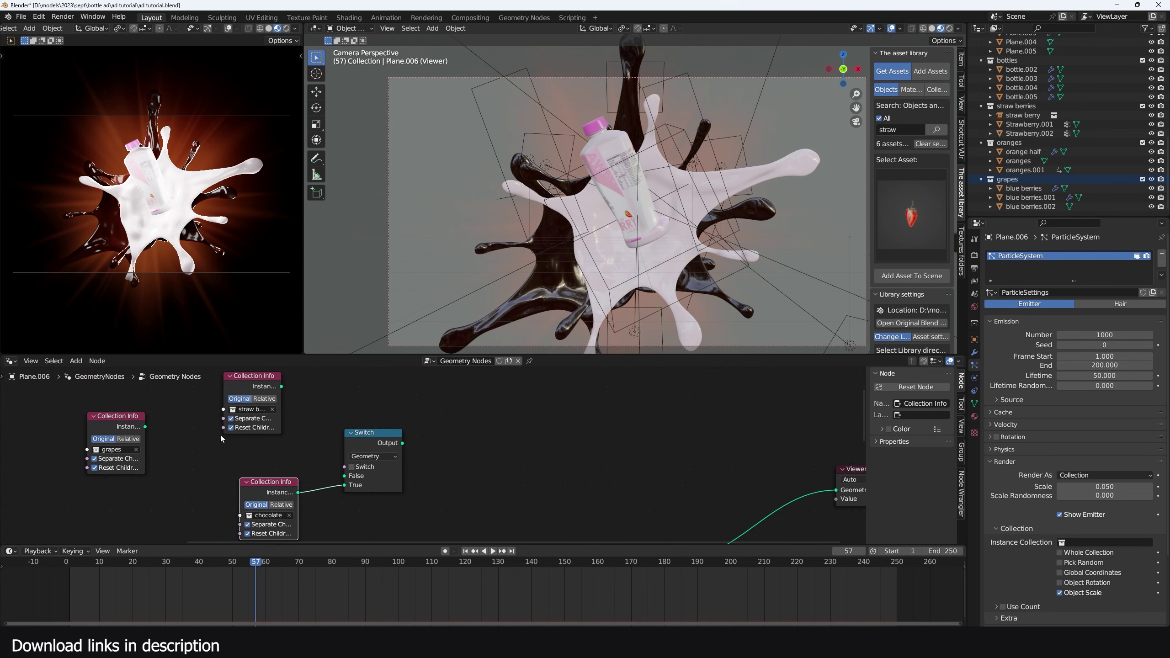
{"action": "scroll", "coordinate": [295, 387], "scroll_direction": "down", "scroll_amount": 2}
{"action": "left_click_drag", "start_coordinate": [307, 433], "coordinate": [219, 419]}
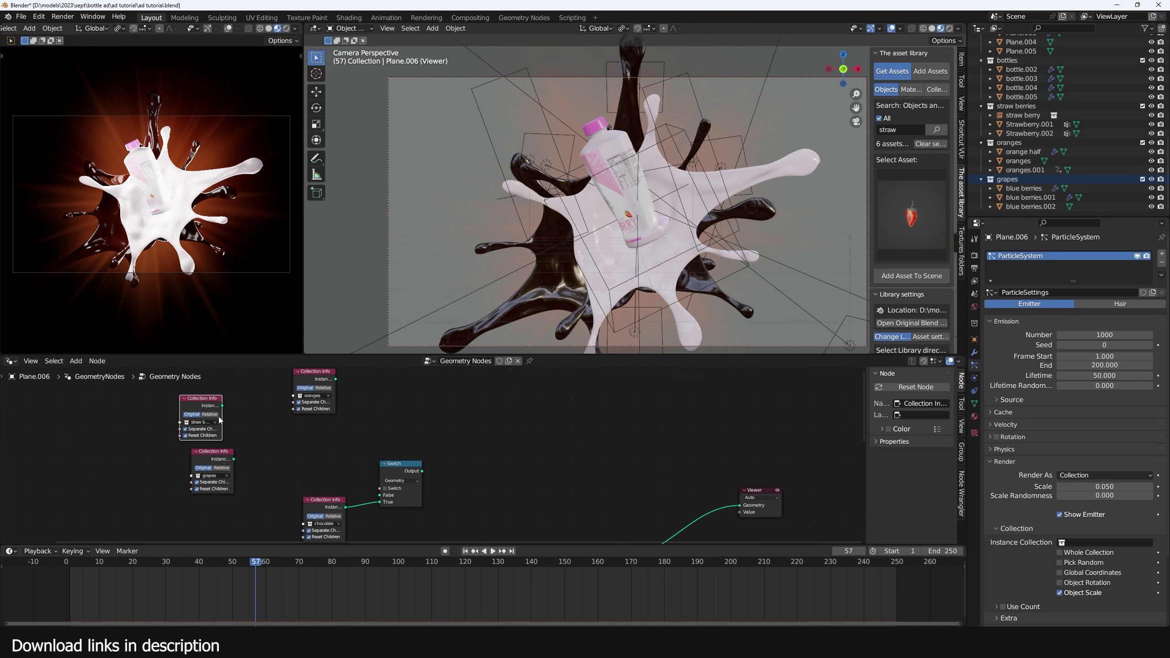
{"action": "left_click_drag", "start_coordinate": [76, 589], "coordinate": [216, 592]}
{"action": "key", "text": "space"}
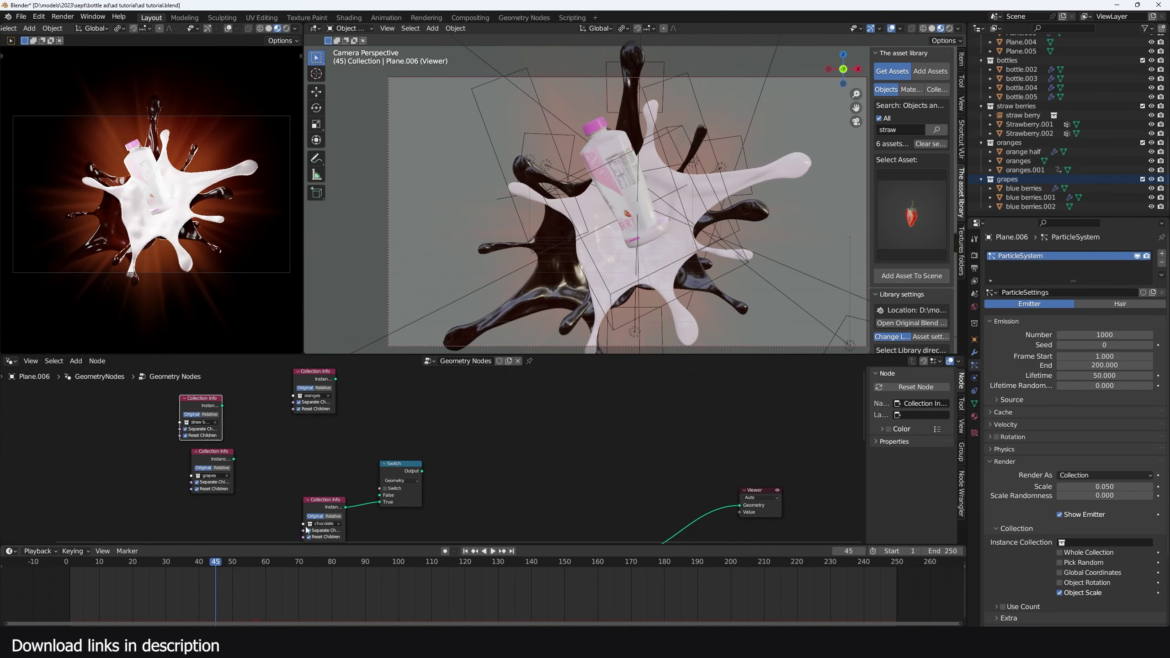
{"action": "scroll", "coordinate": [305, 489], "scroll_direction": "up", "scroll_amount": 1}
{"action": "middle_click_drag", "start_coordinate": [207, 395], "coordinate": [217, 405]}
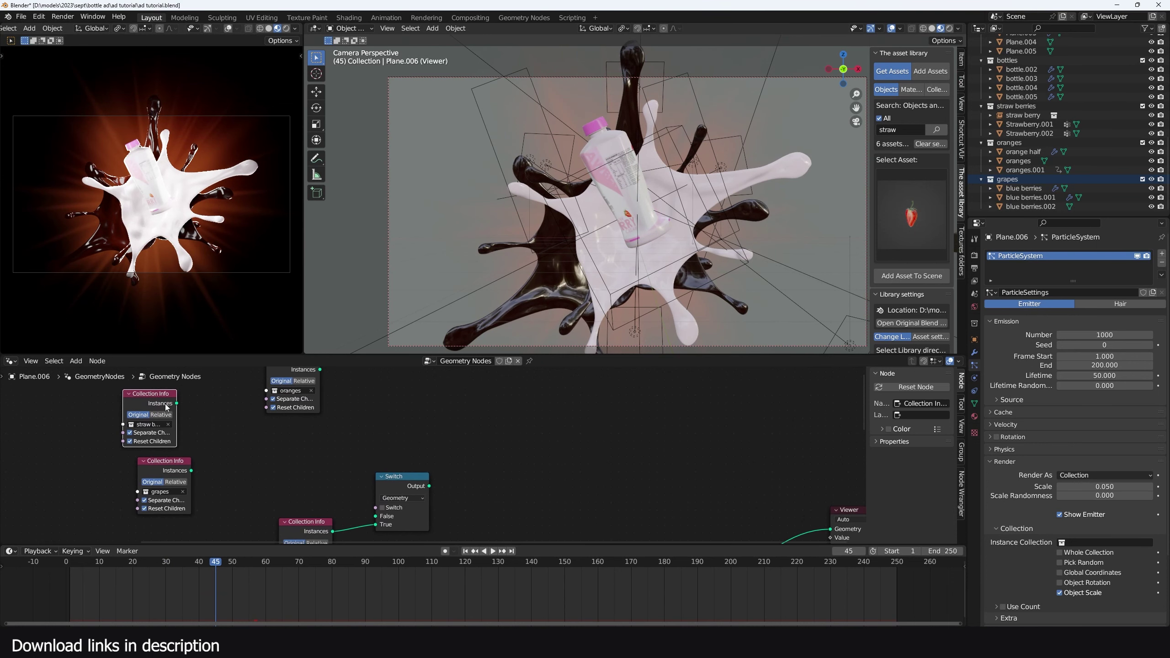
{"action": "left_click_drag", "start_coordinate": [168, 405], "coordinate": [324, 465]}
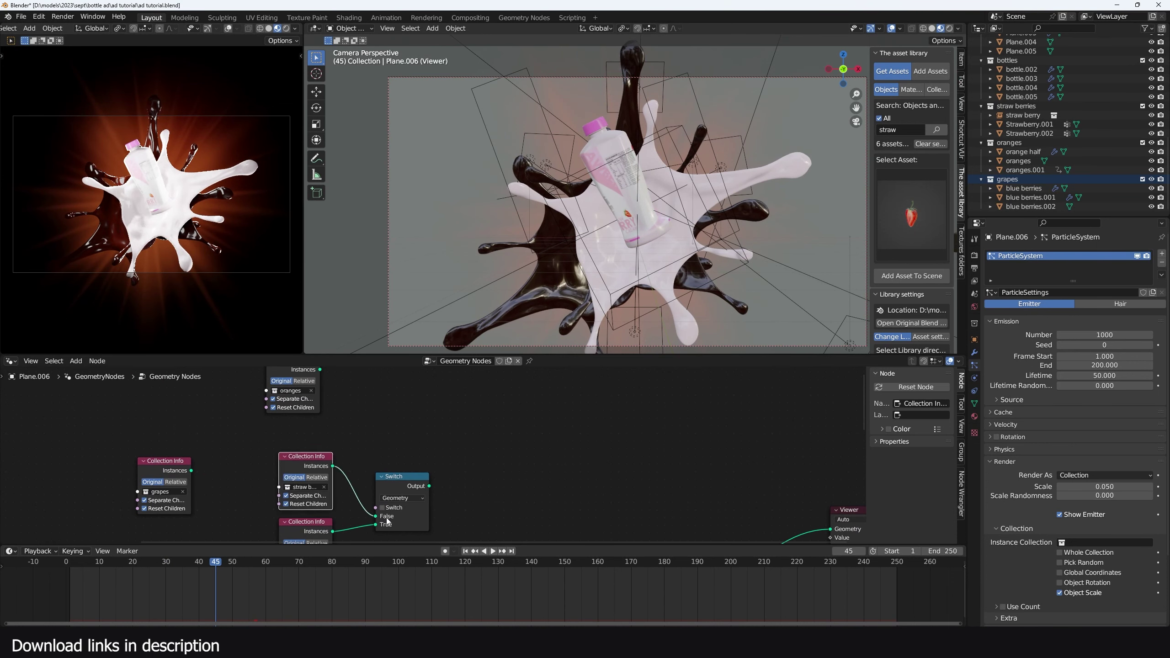
Connect the Switch output to the Instance input of the Instance on Points node
{"action": "scroll", "coordinate": [387, 520], "scroll_direction": "down", "scroll_amount": 4}
{"action": "middle_click_drag", "start_coordinate": [450, 488], "coordinate": [345, 417]}
{"action": "left_click_drag", "start_coordinate": [325, 406], "coordinate": [467, 505]}
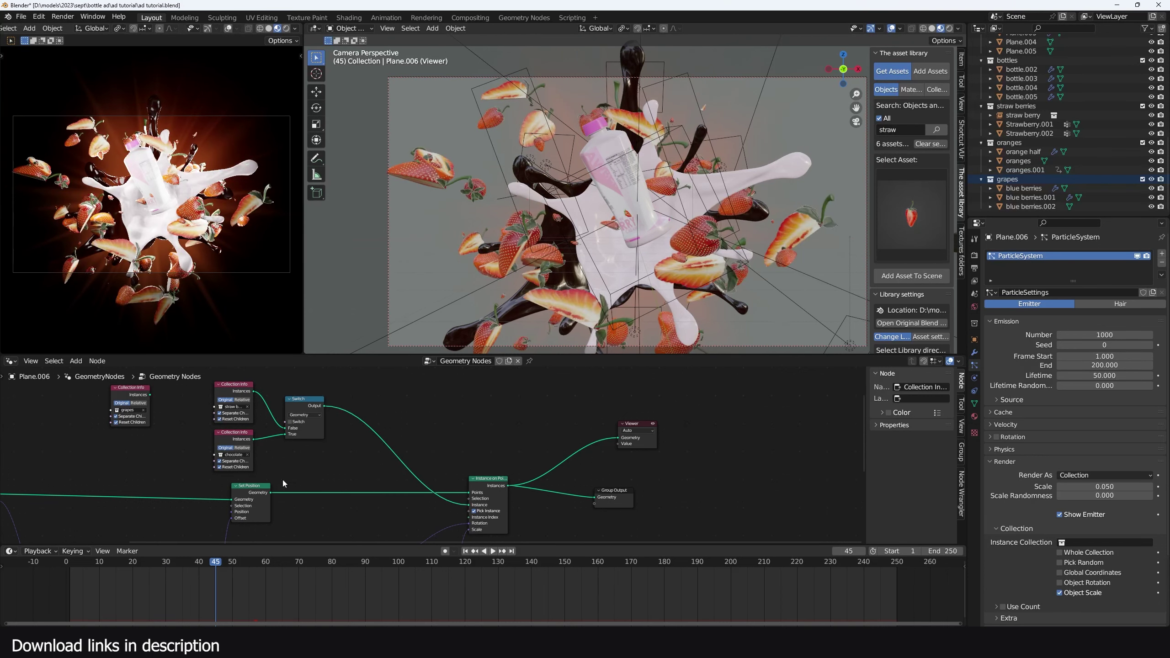
Toggle the Switch to compare both collections, keyframe its change from chocolate to strawberries around frame 38, and scrub to frame 130
{"action": "scroll", "coordinate": [381, 455], "scroll_direction": "up", "scroll_amount": 3}
{"action": "left_click", "coordinate": [382, 438]}
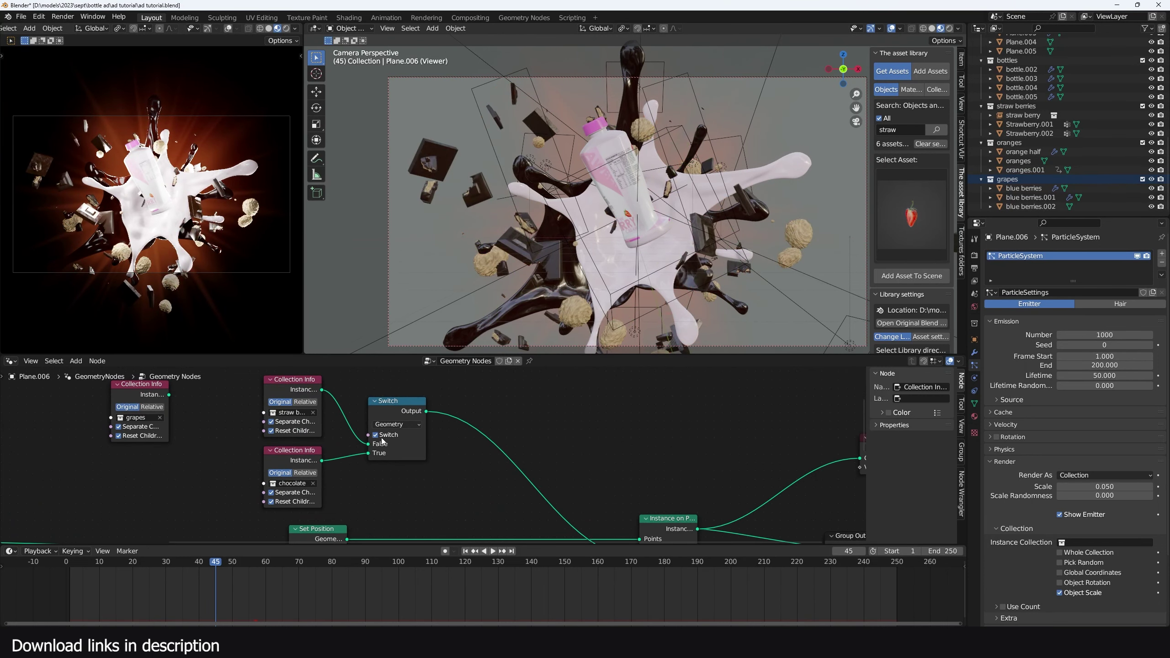
{"action": "left_click", "coordinate": [382, 438]}
{"action": "left_click", "coordinate": [382, 437]}
{"action": "left_click", "coordinate": [382, 438]}
{"action": "left_click", "coordinate": [381, 438]}
{"action": "left_click", "coordinate": [382, 438]}
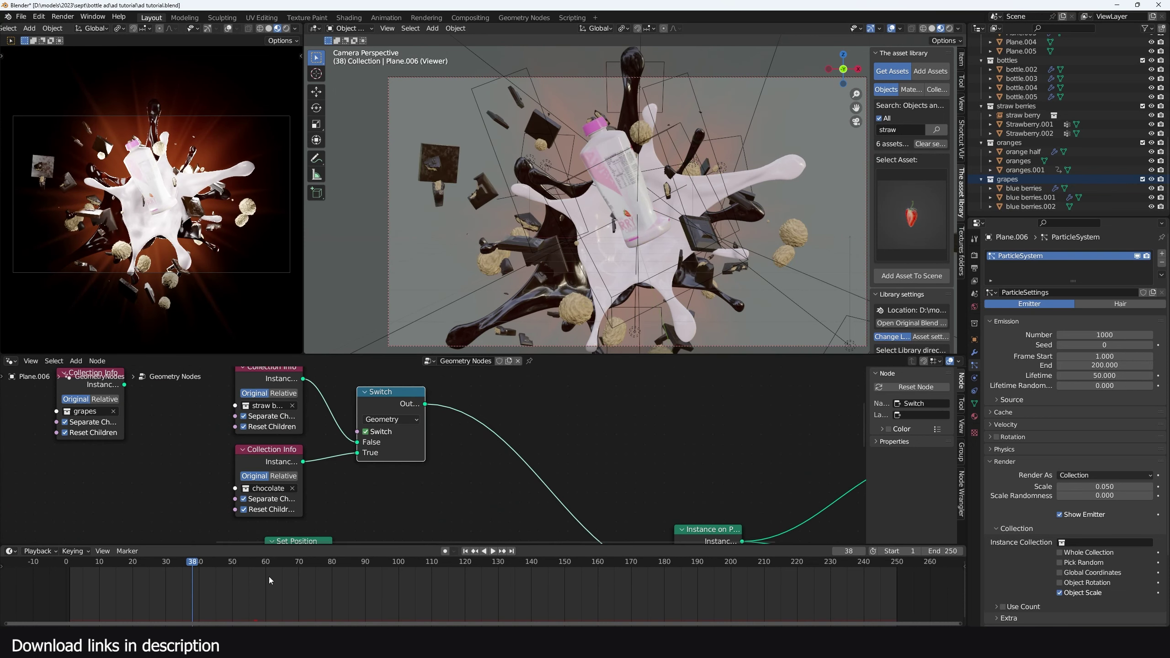
{"action": "left_click", "coordinate": [368, 433]}
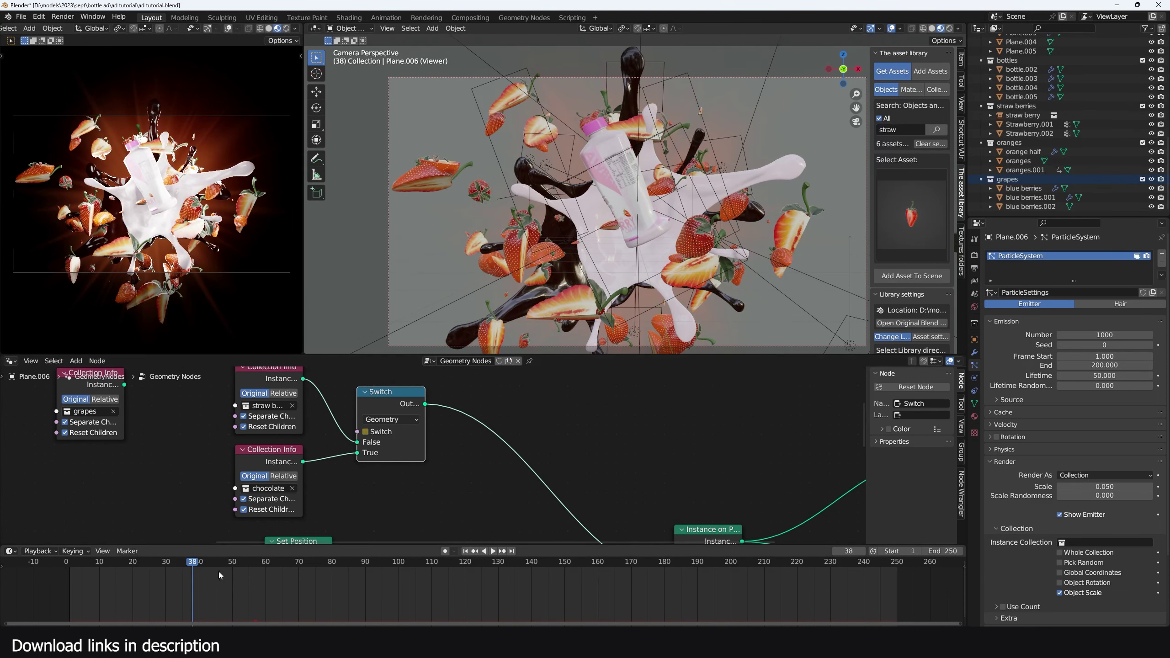
{"action": "left_click_drag", "start_coordinate": [219, 572], "coordinate": [498, 582]}
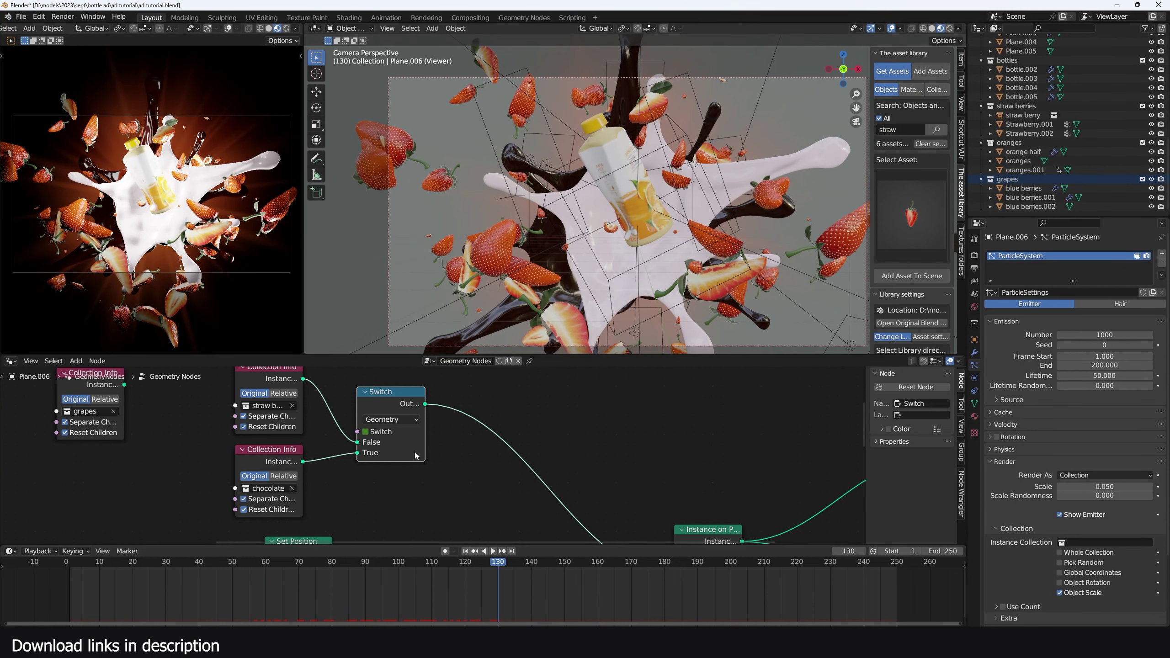
Move the Switch node and its straw berries and chocolate Collection Info nodes back to make room before Instance on Points
{"action": "scroll", "coordinate": [415, 455], "scroll_direction": "down", "scroll_amount": 3}
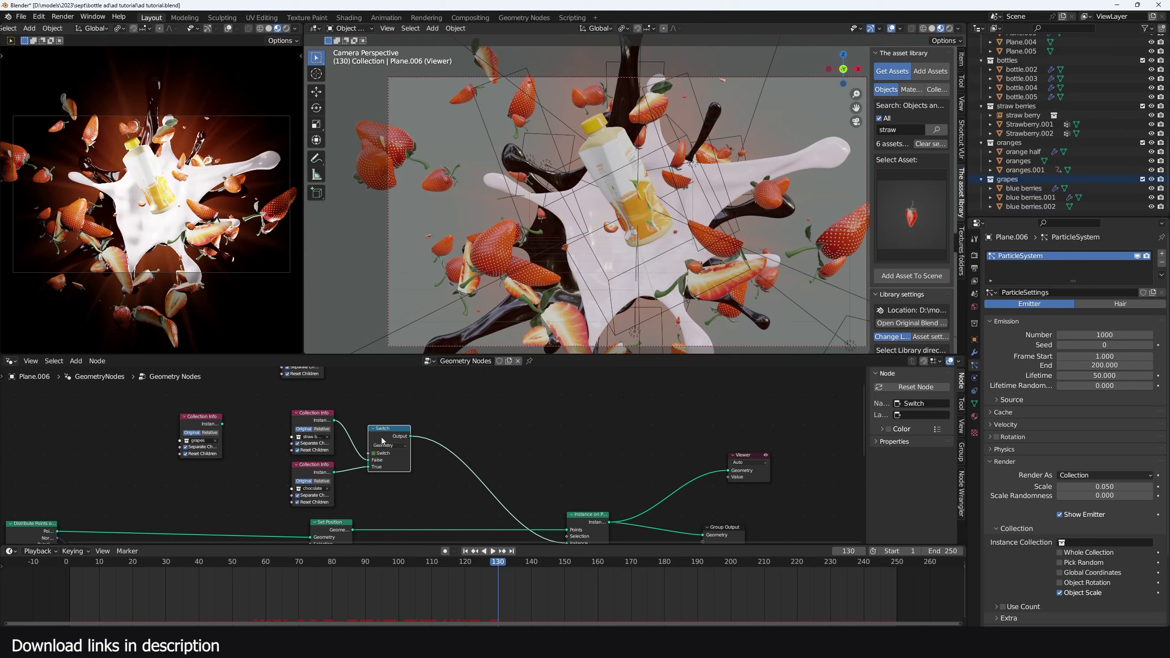
{"action": "left_click_drag", "start_coordinate": [390, 422], "coordinate": [264, 492]}
{"action": "key", "text": "g"}
{"action": "left_click", "coordinate": [326, 445]}
{"action": "left_click", "coordinate": [394, 425]}
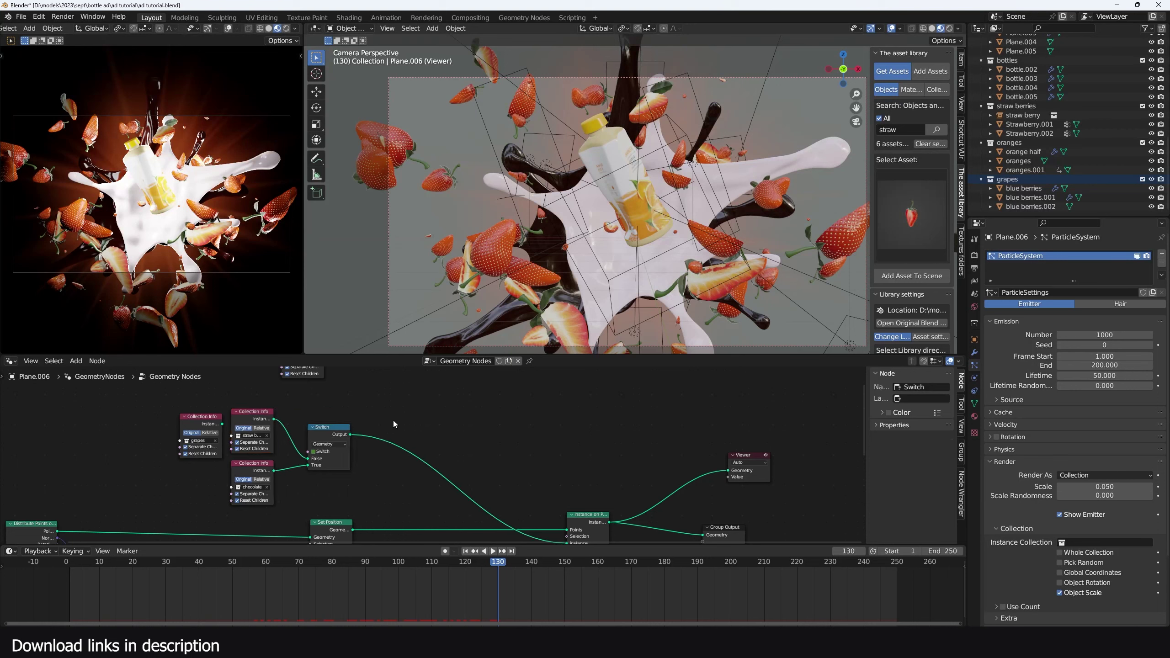
Insert a second Switch node between the first Switch and Instance on Points, with the first Switch feeding its False input
{"action": "middle_click_drag", "start_coordinate": [393, 425], "coordinate": [394, 429]}
{"action": "key", "text": "shift+a"}
{"action": "left_click", "coordinate": [392, 427]}
{"action": "type", "text": "sw"}
{"action": "left_click", "coordinate": [407, 441]}
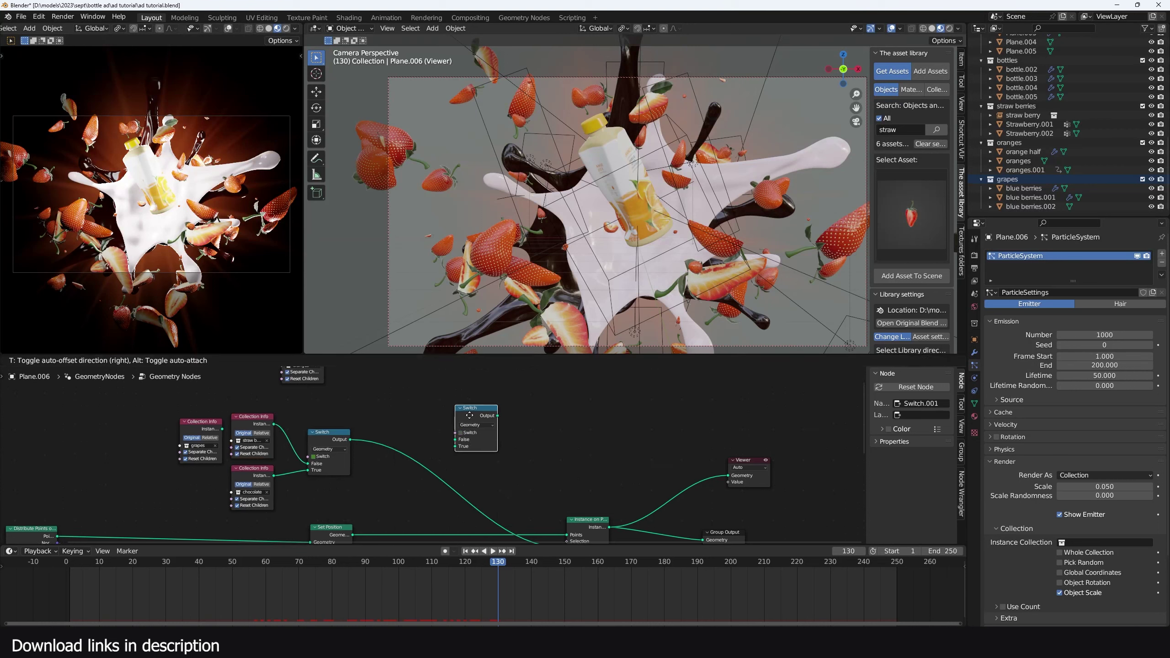
{"action": "left_click", "coordinate": [467, 421]}
{"action": "left_click_drag", "start_coordinate": [350, 439], "coordinate": [537, 528]}
Turn on the second Switch and place the grapes Collection Info node next to the oranges one
{"action": "scroll", "coordinate": [450, 450], "scroll_direction": "down", "scroll_amount": 2}
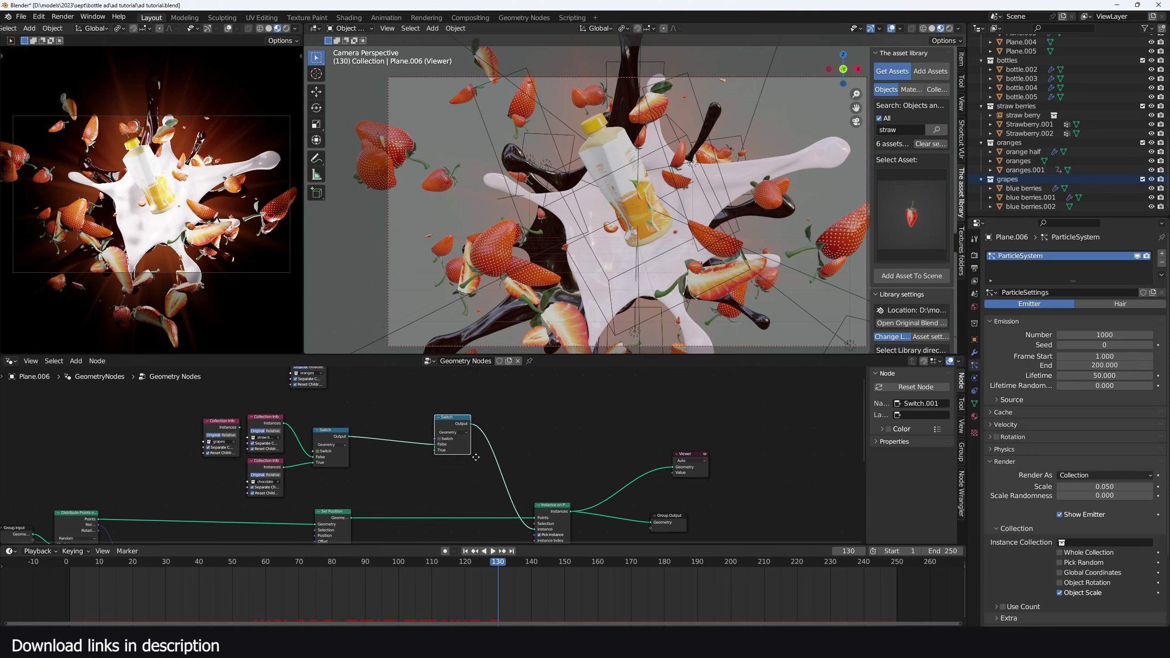
{"action": "scroll", "coordinate": [456, 447], "scroll_direction": "up", "scroll_amount": 1}
{"action": "left_click", "coordinate": [447, 438]}
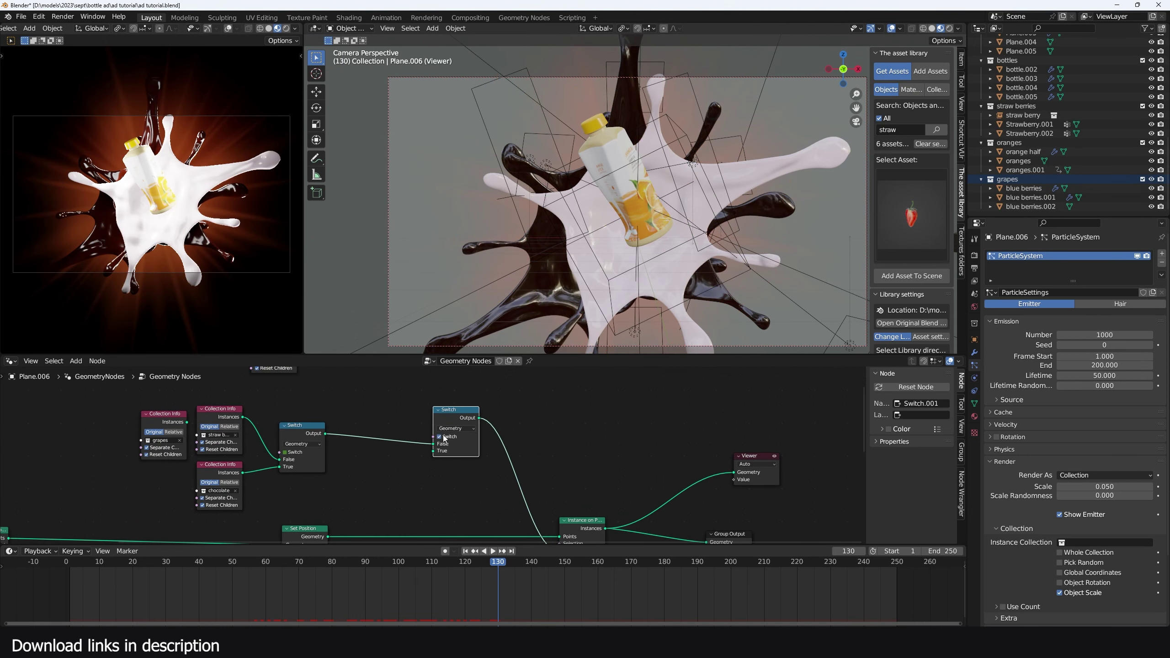
{"action": "middle_click_drag", "start_coordinate": [389, 426], "coordinate": [450, 480]}
{"action": "scroll", "coordinate": [384, 453], "scroll_direction": "down", "scroll_amount": 1}
{"action": "left_click_drag", "start_coordinate": [232, 470], "coordinate": [330, 406]}
{"action": "scroll", "coordinate": [381, 446], "scroll_direction": "down", "scroll_amount": 1}
{"action": "middle_click_drag", "start_coordinate": [381, 446], "coordinate": [375, 426]}
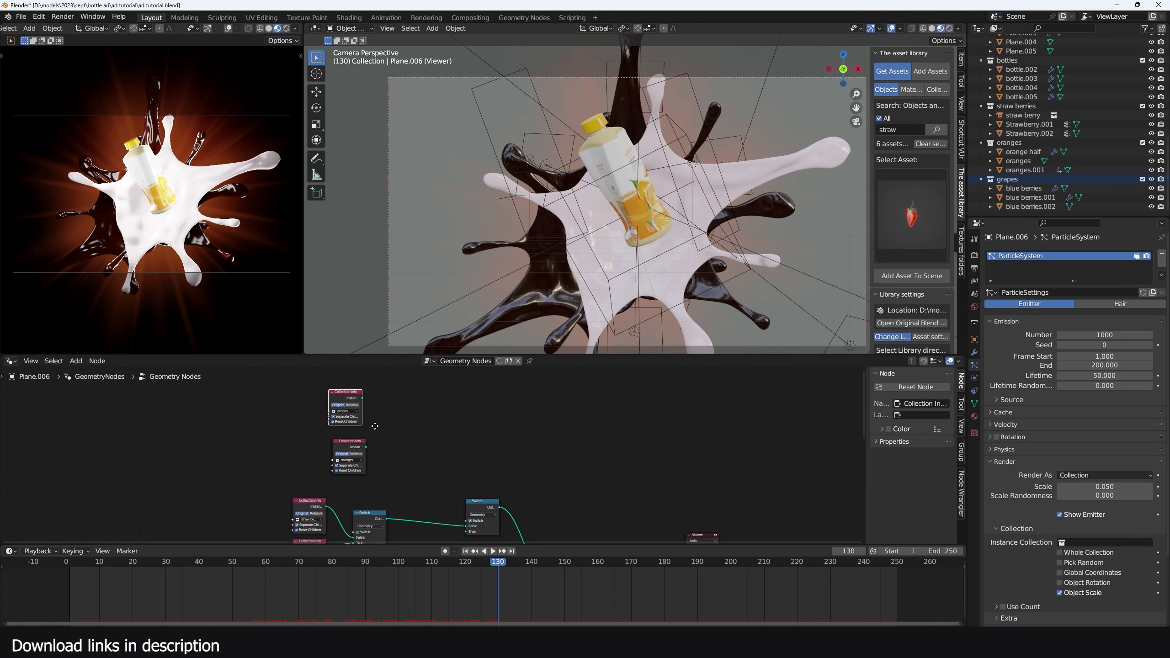
Add a third Switch with grapes as False and oranges as True, feeding the second Switch's True input, and toggle it to compare
{"action": "key", "text": "shift+d"}
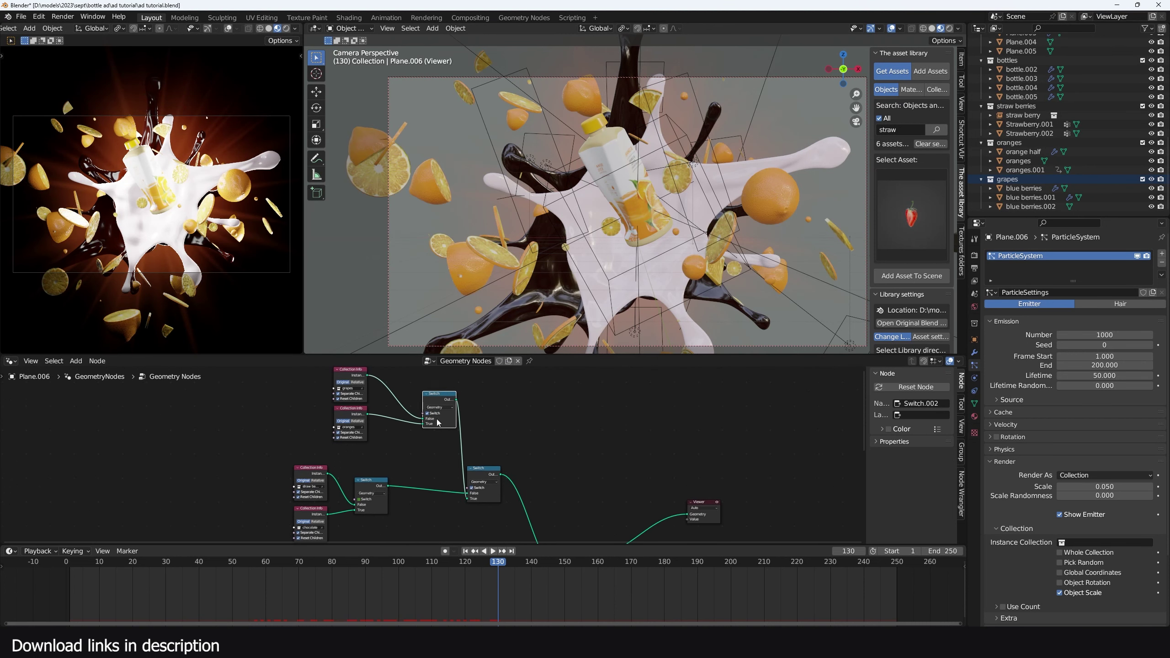
{"action": "scroll", "coordinate": [438, 423], "scroll_direction": "up", "scroll_amount": 1}
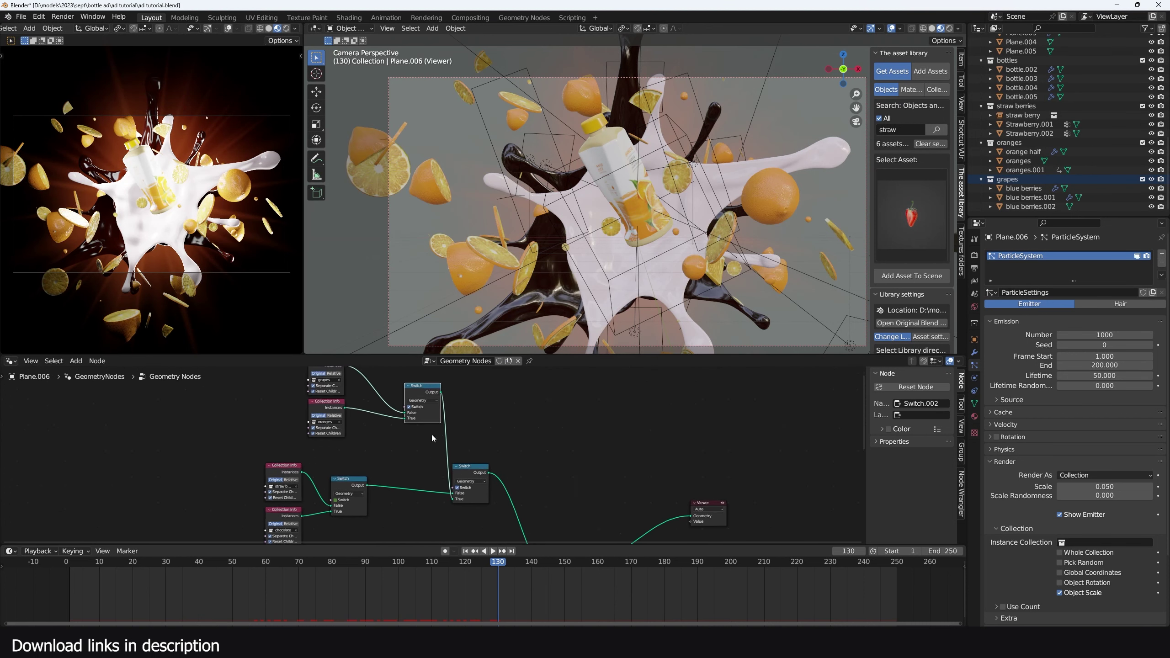
{"action": "left_click", "coordinate": [410, 407]}
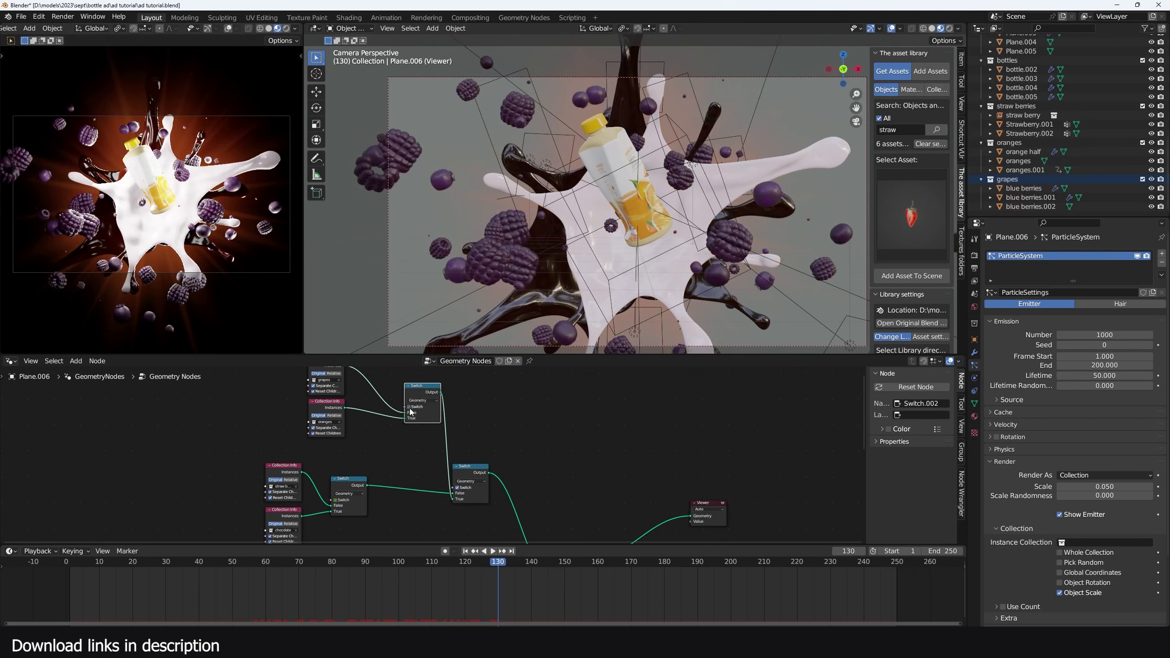
{"action": "left_click", "coordinate": [410, 407]}
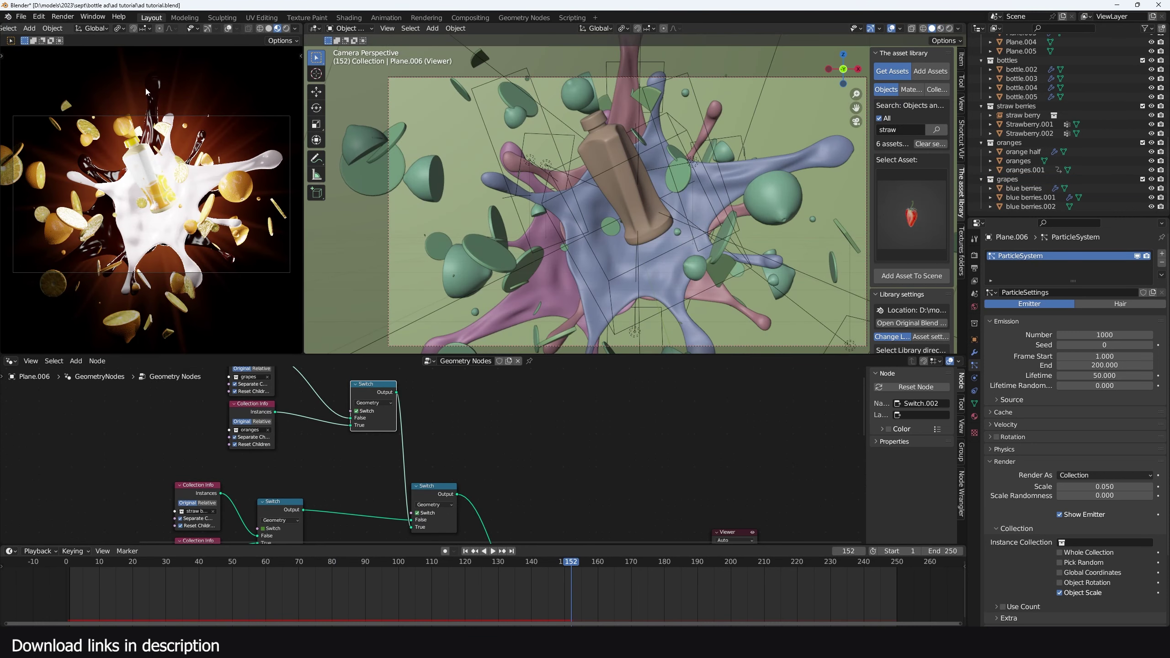
Select the splash that shares the chocolate material and show its Material.001 nodes in the Shader Editor
{"action": "left_click", "coordinate": [426, 249]}
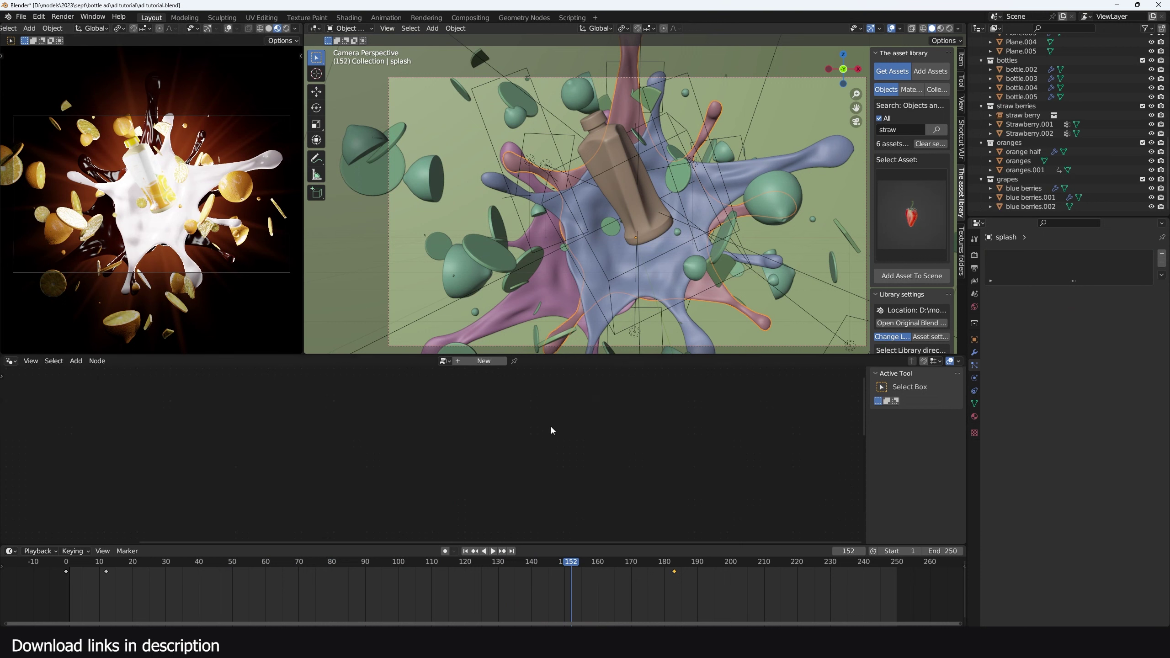
{"action": "left_click", "coordinate": [10, 361]}
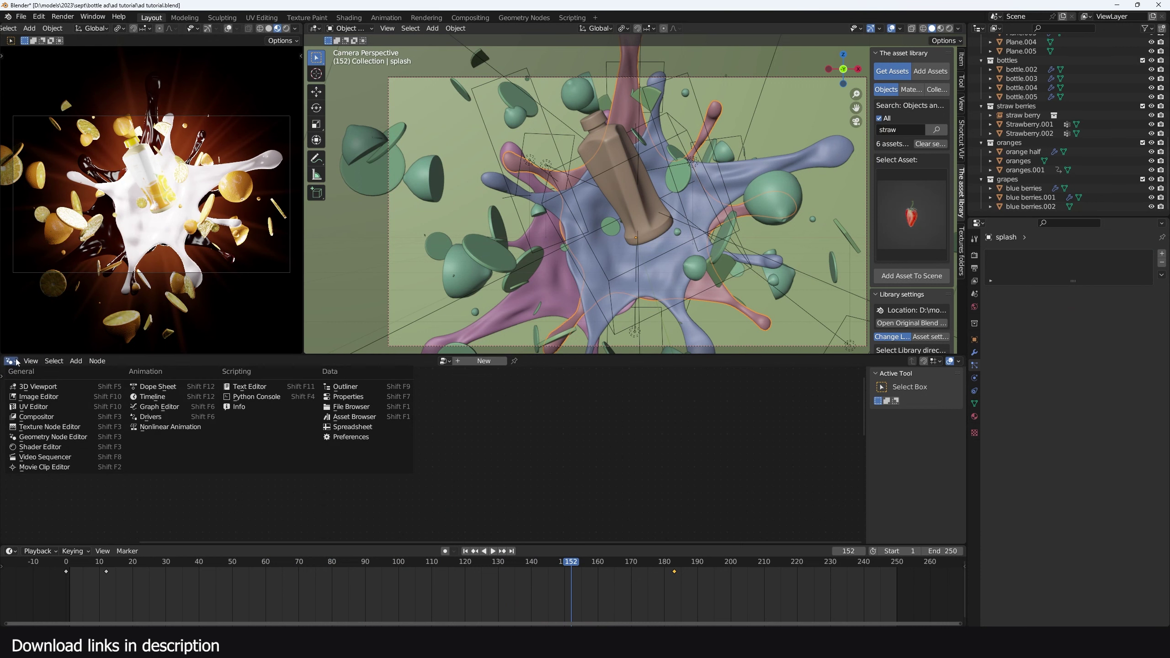
{"action": "left_click", "coordinate": [42, 448]}
{"action": "key", "text": "Home"}
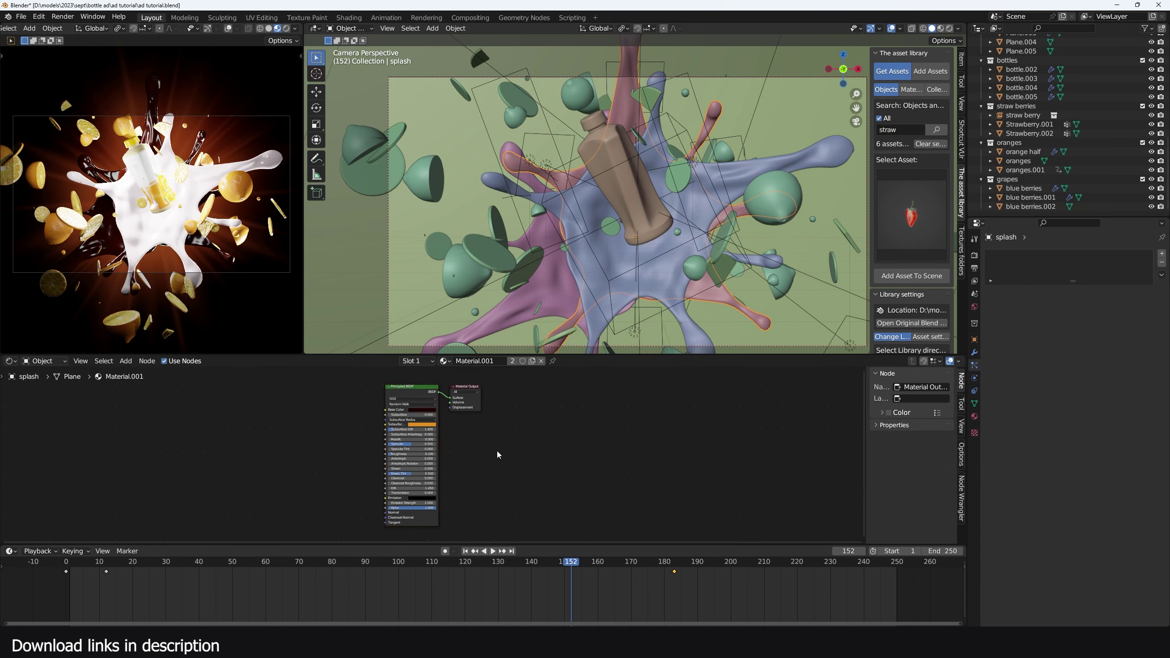
{"action": "scroll", "coordinate": [495, 488], "scroll_direction": "up", "scroll_amount": 3}
Play through the start of the animation and set the current frame to 39, at the change to the strawberry variant
{"action": "left_click", "coordinate": [172, 584]}
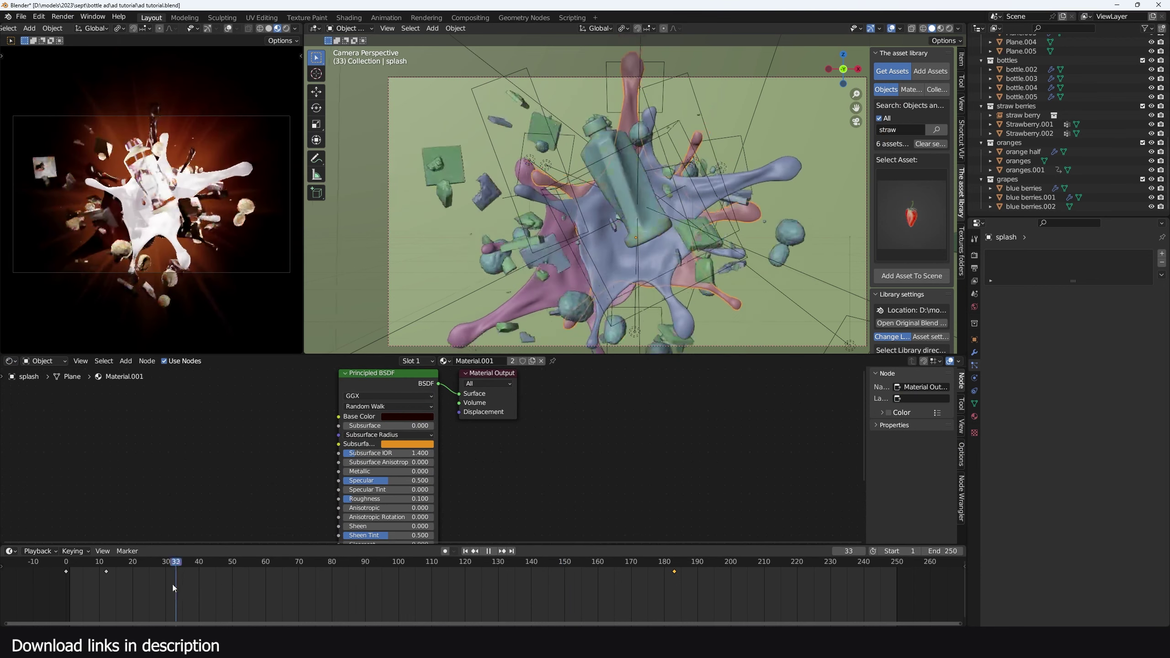
{"action": "key", "text": "space"}
{"action": "left_click_drag", "start_coordinate": [198, 584], "coordinate": [190, 581]}
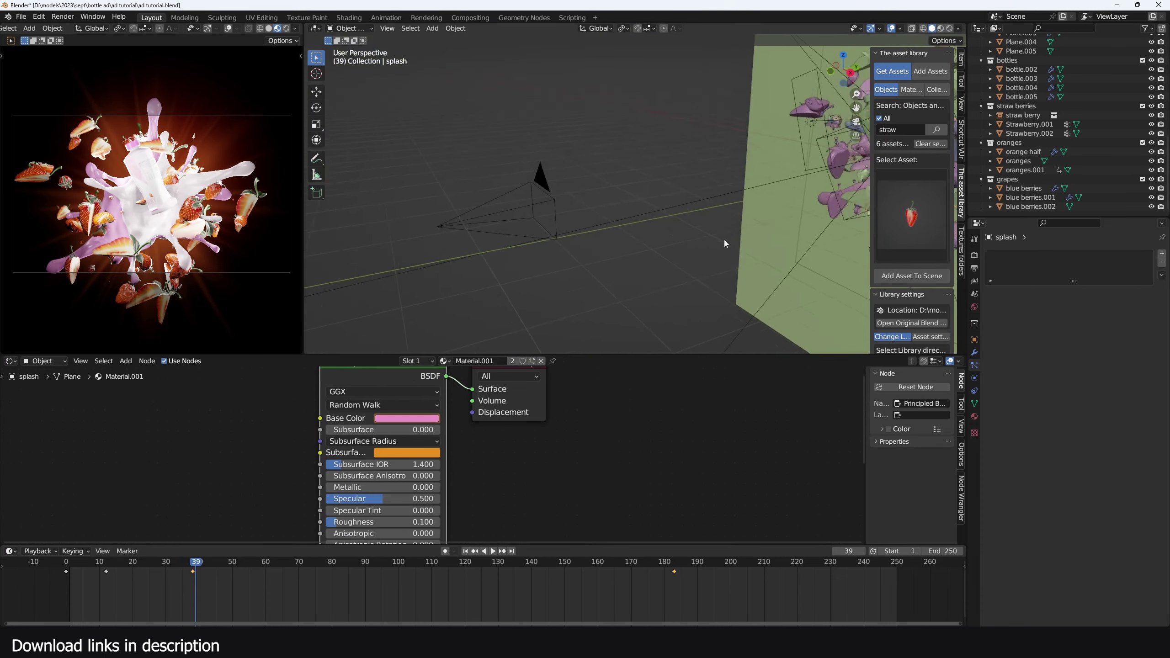
Select the point light between the splash and the green backdrop plane and show its light data settings
{"action": "mouse_move", "coordinate": [725, 239]}
{"action": "middle_mouse_down"}
{"action": "mouse_move", "coordinate": [586, 265]}
{"action": "mouse_move", "coordinate": [723, 235]}
{"action": "mouse_move", "coordinate": [659, 238]}
{"action": "mouse_move", "coordinate": [713, 221]}
{"action": "middle_mouse_up"}
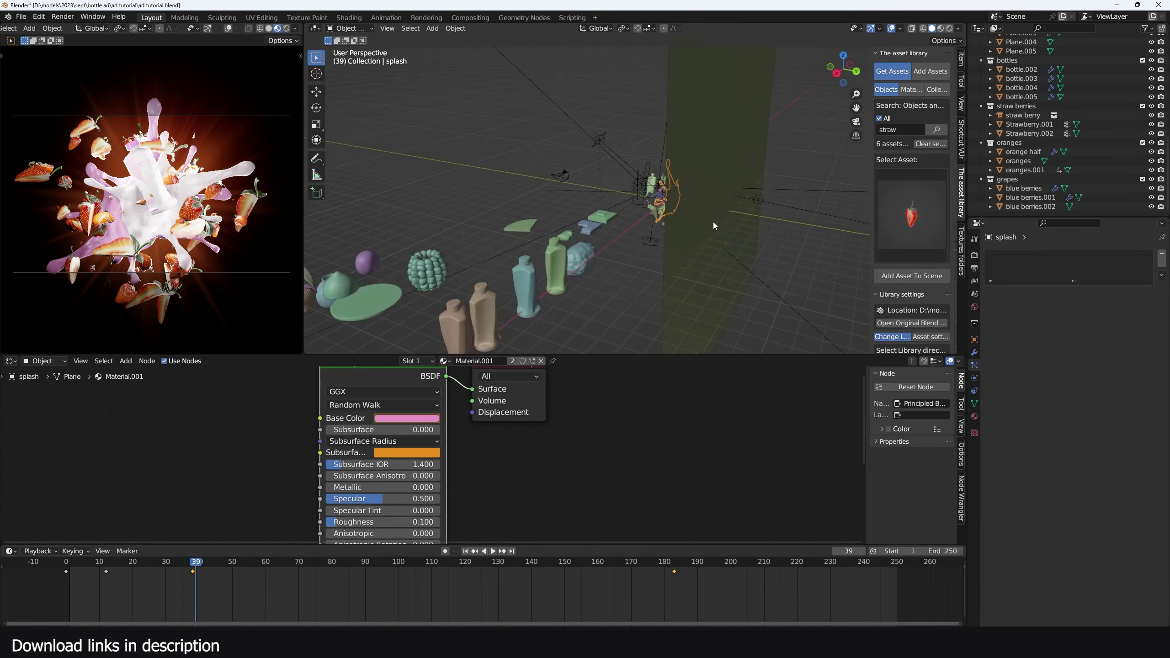
{"action": "left_click", "coordinate": [762, 204]}
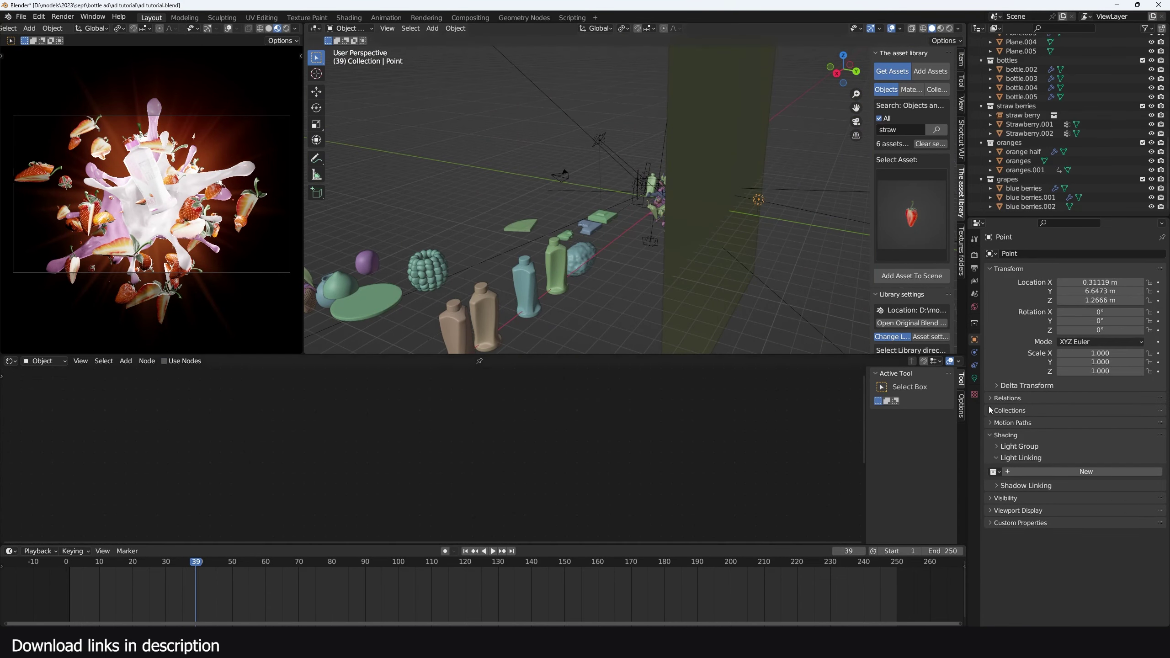
{"action": "left_click", "coordinate": [975, 379]}
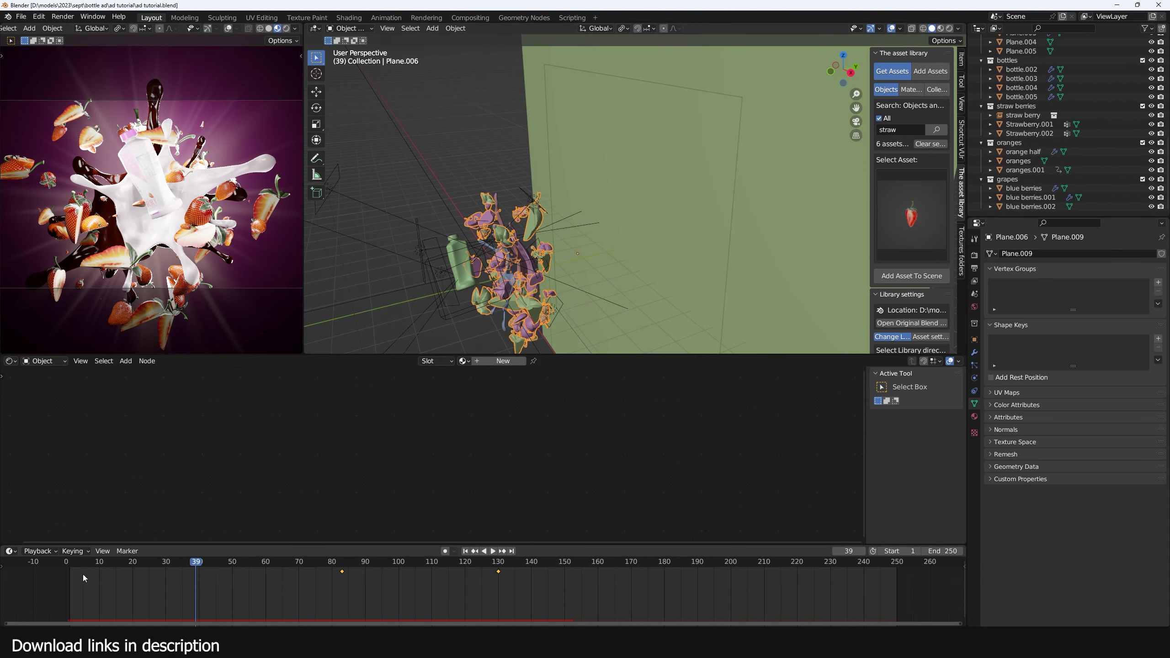
Play the animation from the start to check the changes of bottle, pieces, splash and background light
{"action": "left_click", "coordinate": [61, 574]}
{"action": "key", "text": "space"}
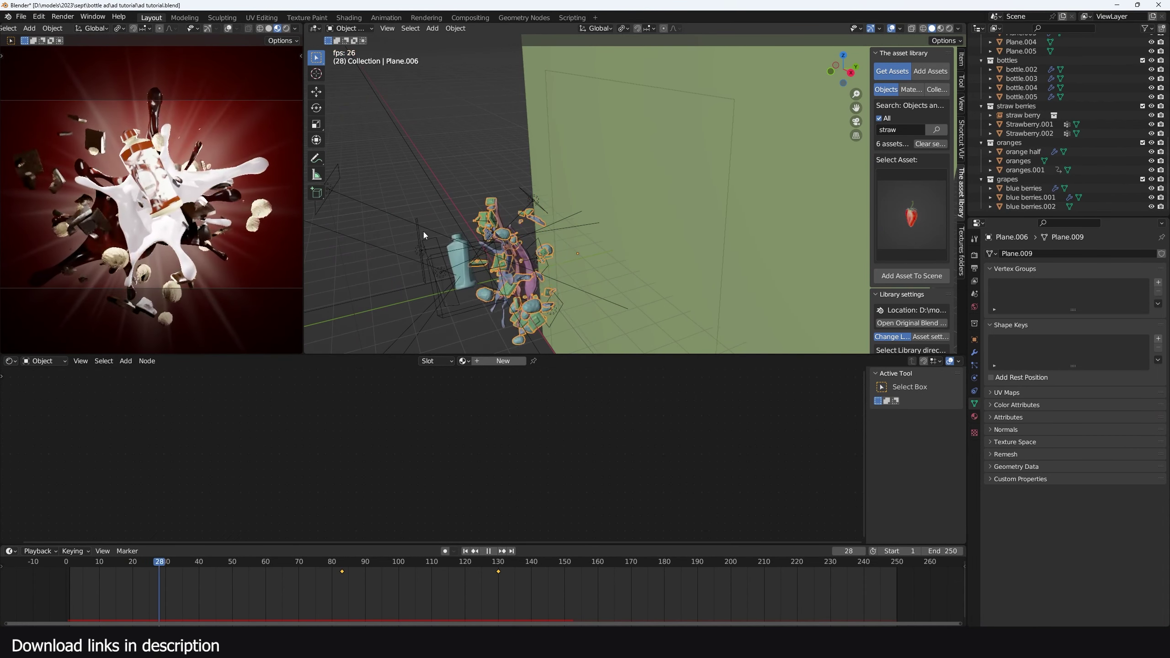